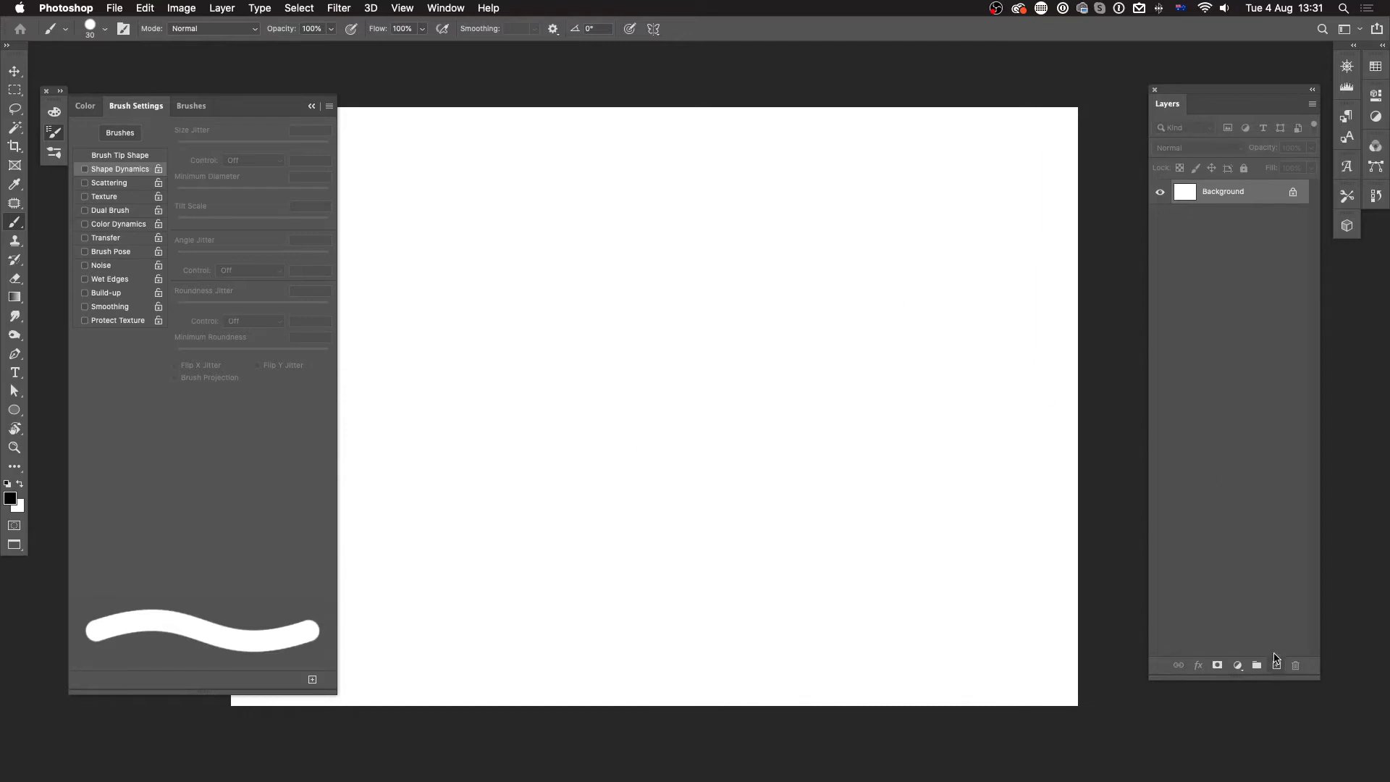
Add a new layer above the background and show the brush tip shape options in Brush Settings.
{"action": "left_click", "coordinate": [1277, 671]}
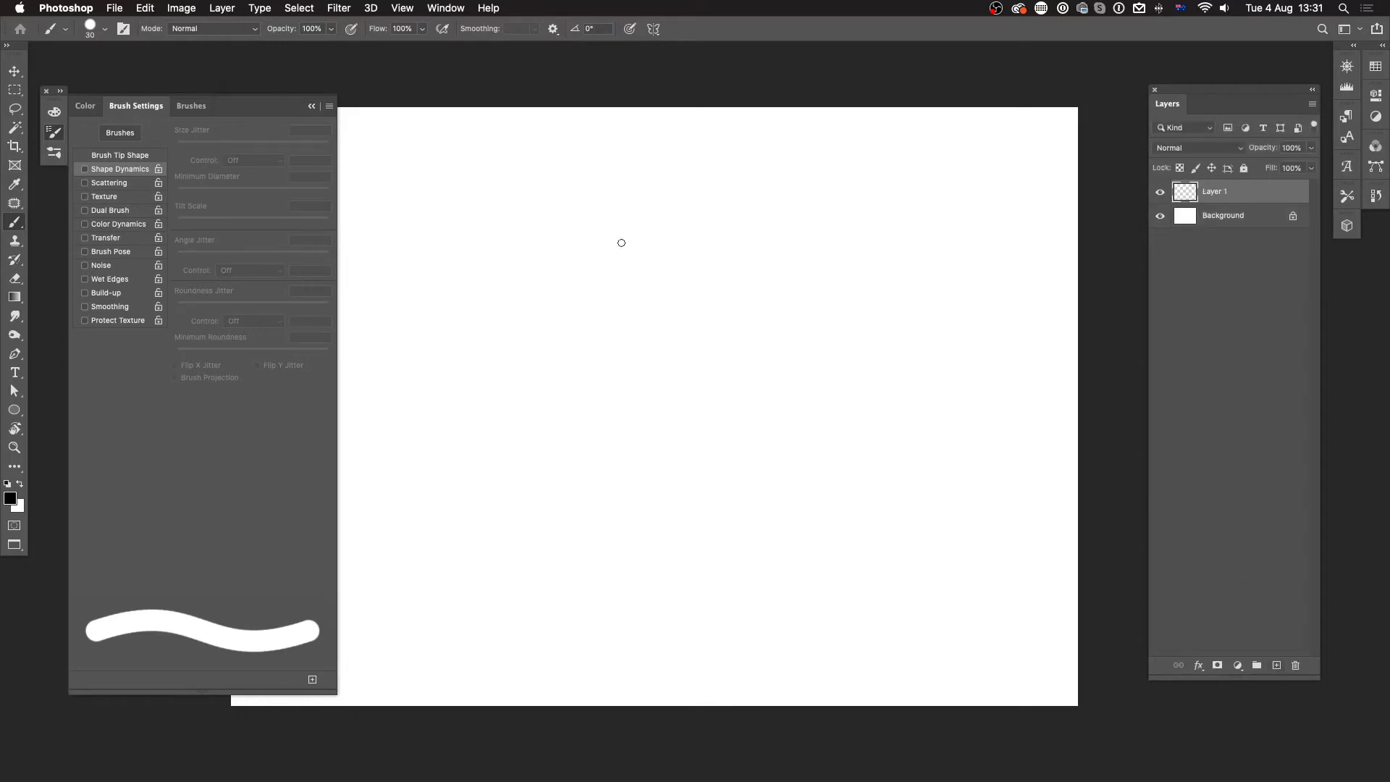
{"action": "left_click", "coordinate": [311, 106]}
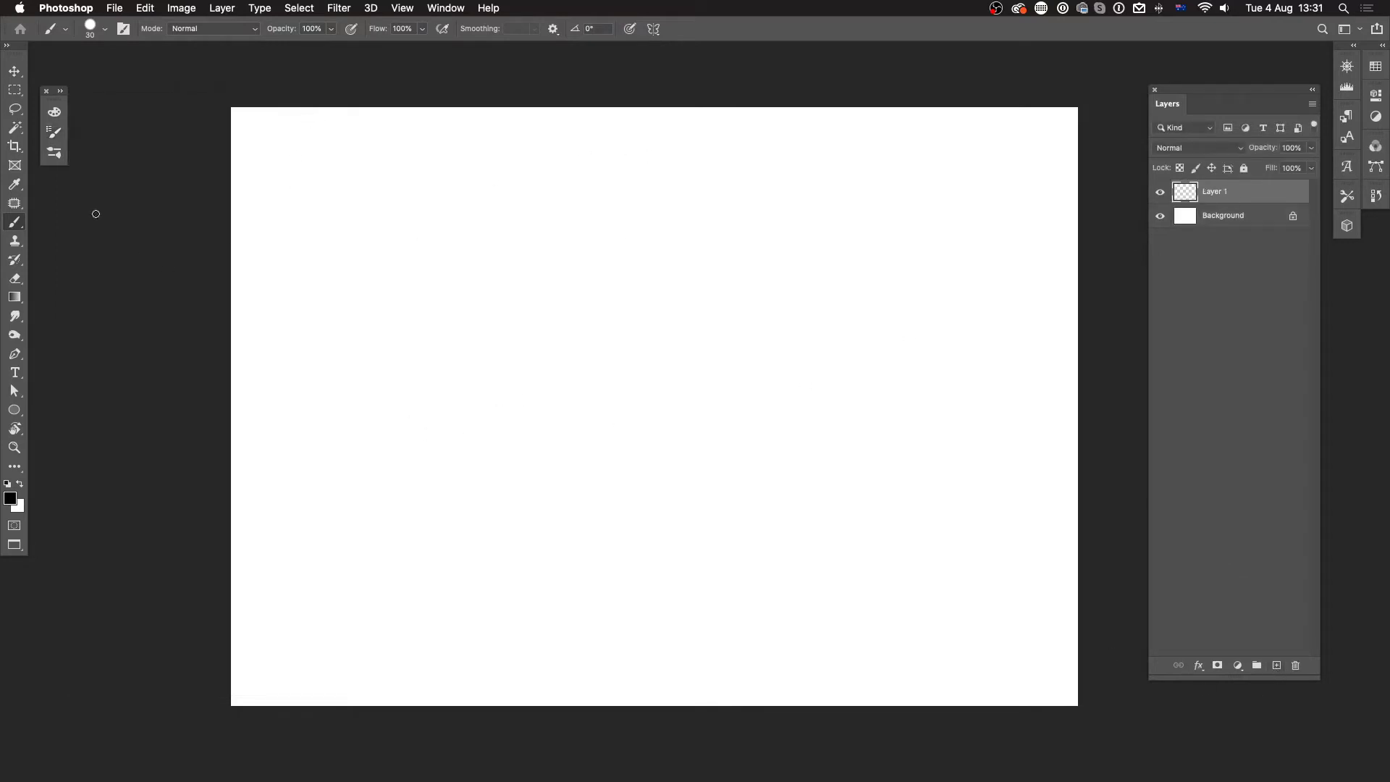
{"action": "left_click", "coordinate": [54, 133]}
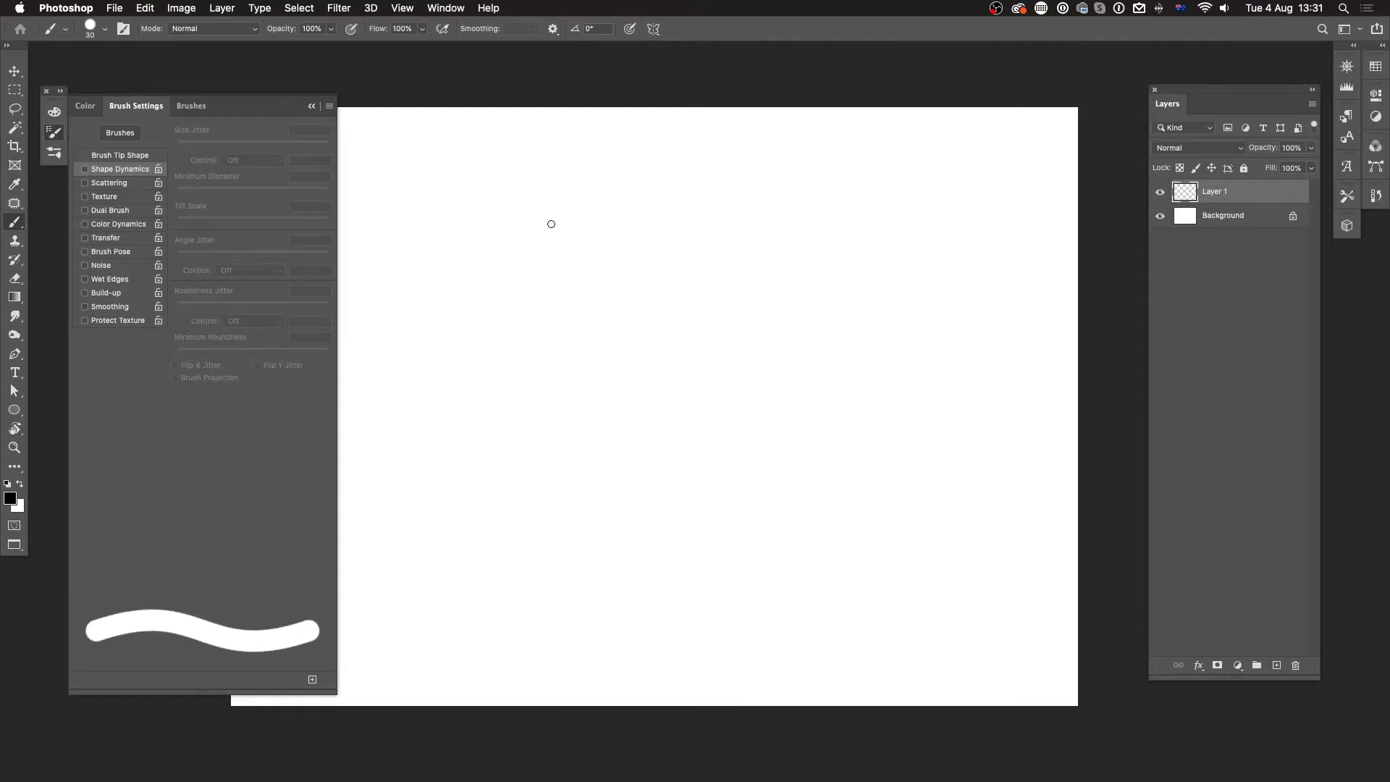
{"action": "left_click", "coordinate": [312, 106]}
{"action": "left_click", "coordinate": [445, 8]}
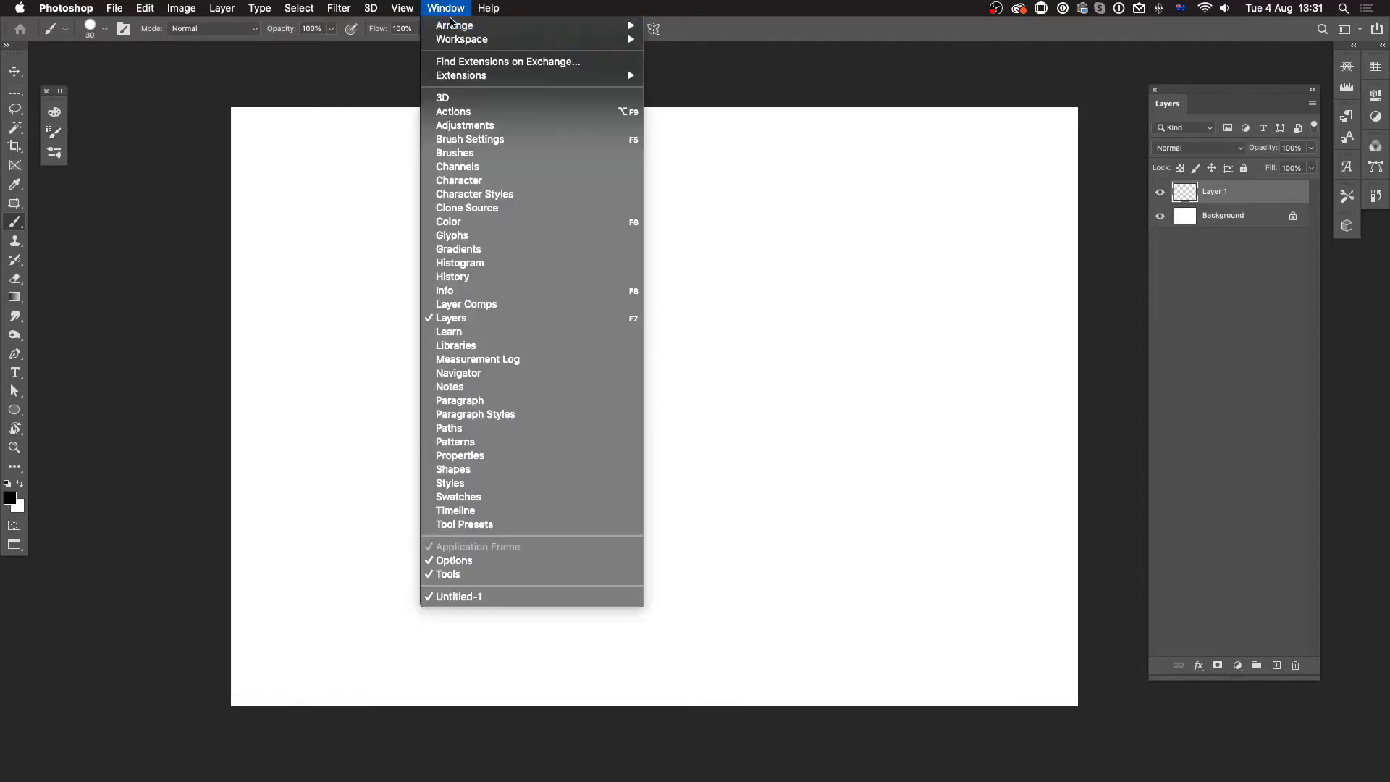
{"action": "left_click", "coordinate": [501, 140]}
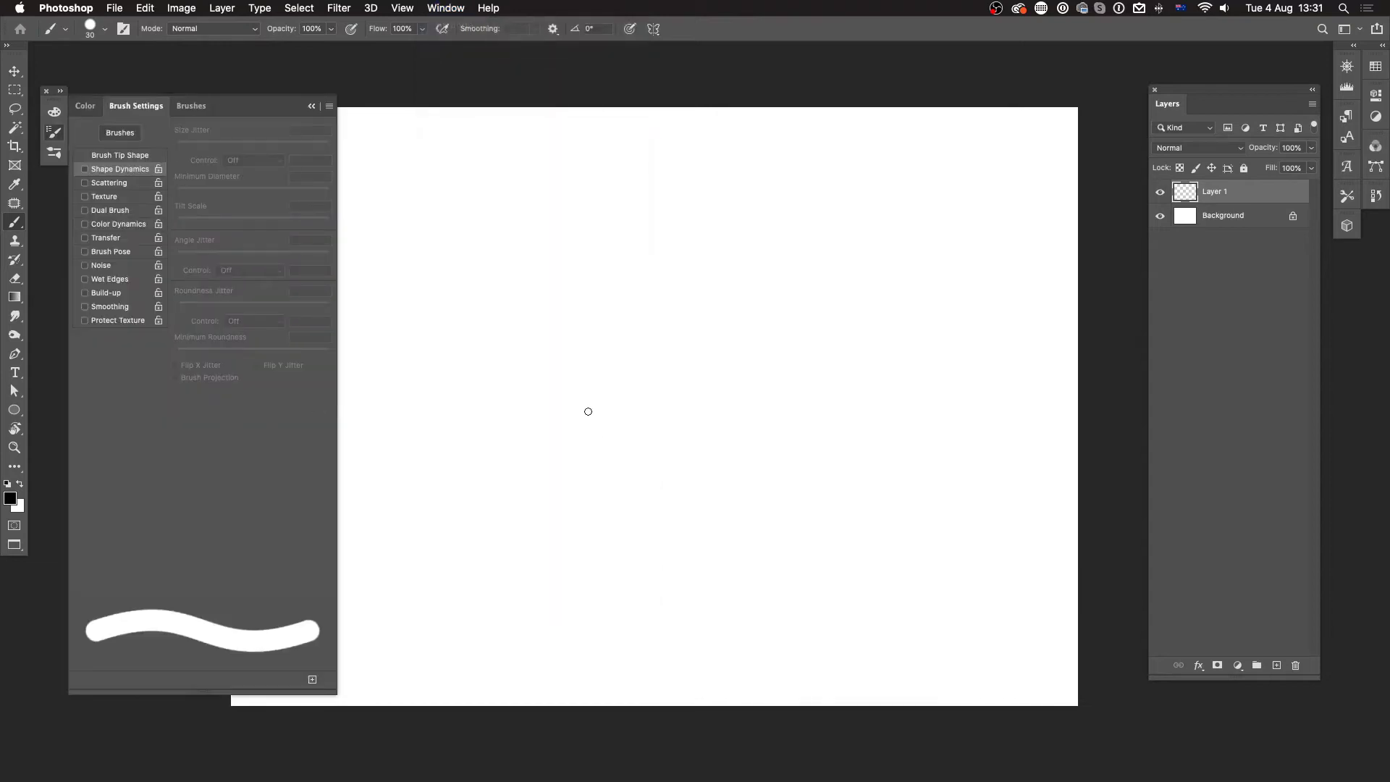
{"action": "left_click", "coordinate": [146, 158]}
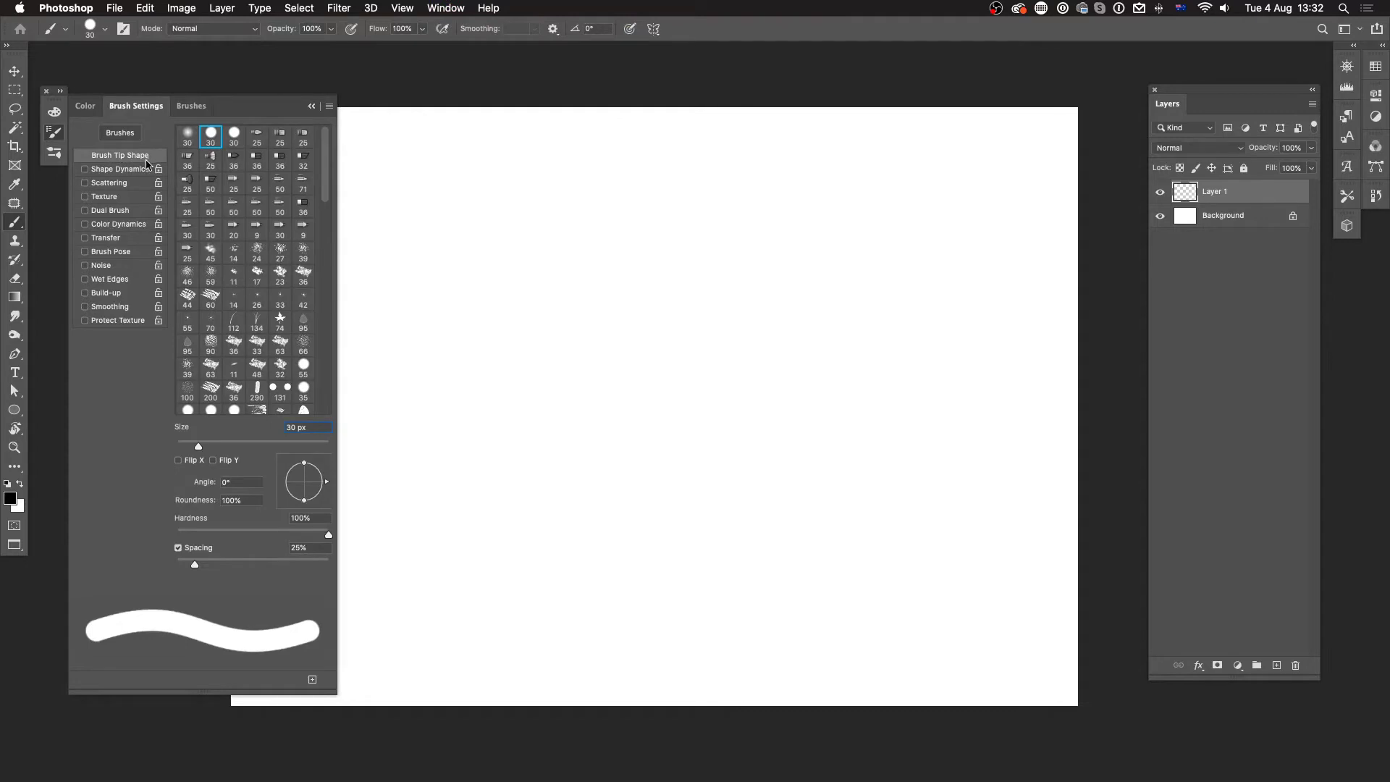
Choose the soft round 30 px brush tip and paint a looping test stroke across the middle of the canvas.
{"action": "left_click_drag", "start_coordinate": [326, 157], "coordinate": [328, 381]}
{"action": "scroll", "coordinate": [327, 395], "scroll_direction": "up", "scroll_amount": 10}
{"action": "key", "text": "comma"}
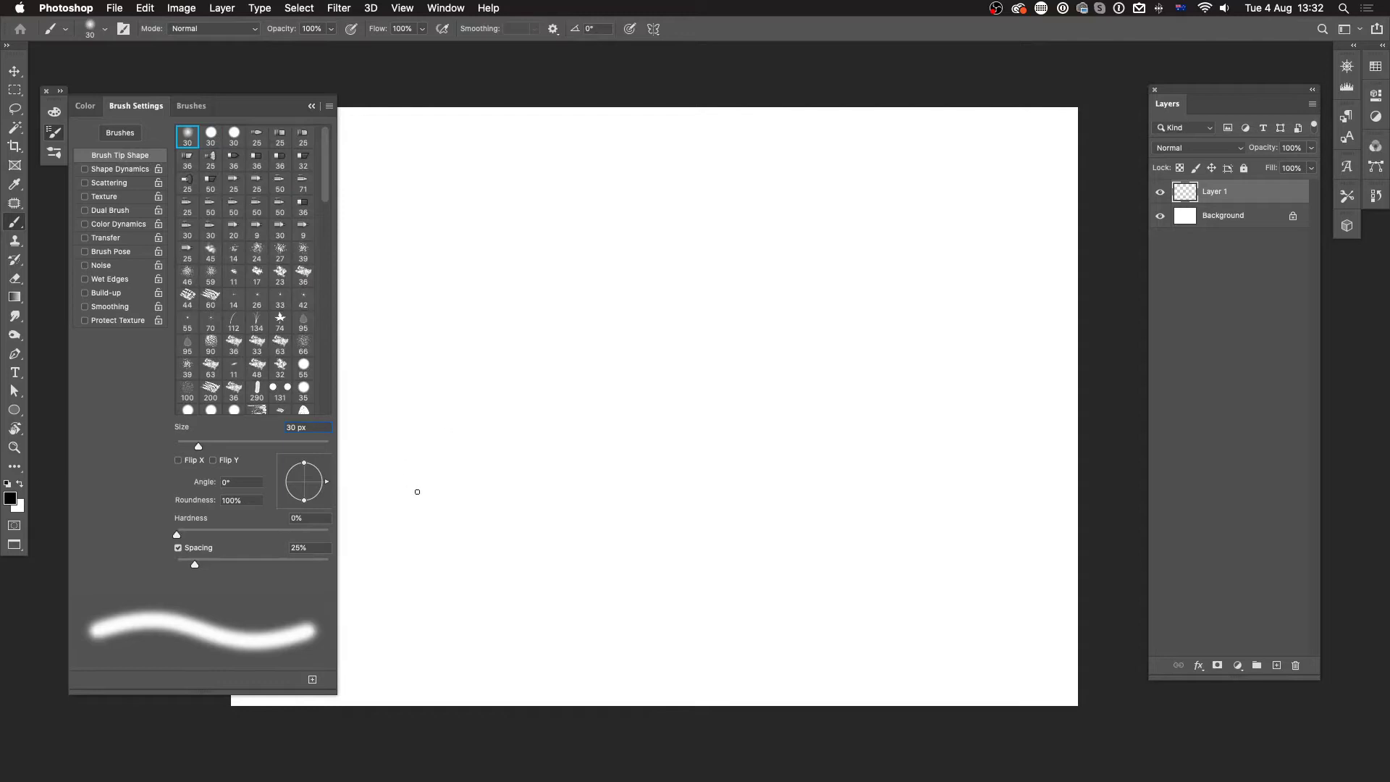
{"action": "mouse_move", "coordinate": [475, 476]}
{"action": "left_mouse_down"}
{"action": "mouse_move", "coordinate": [506, 422]}
{"action": "mouse_move", "coordinate": [826, 333]}
{"action": "mouse_move", "coordinate": [781, 379]}
{"action": "left_mouse_up"}
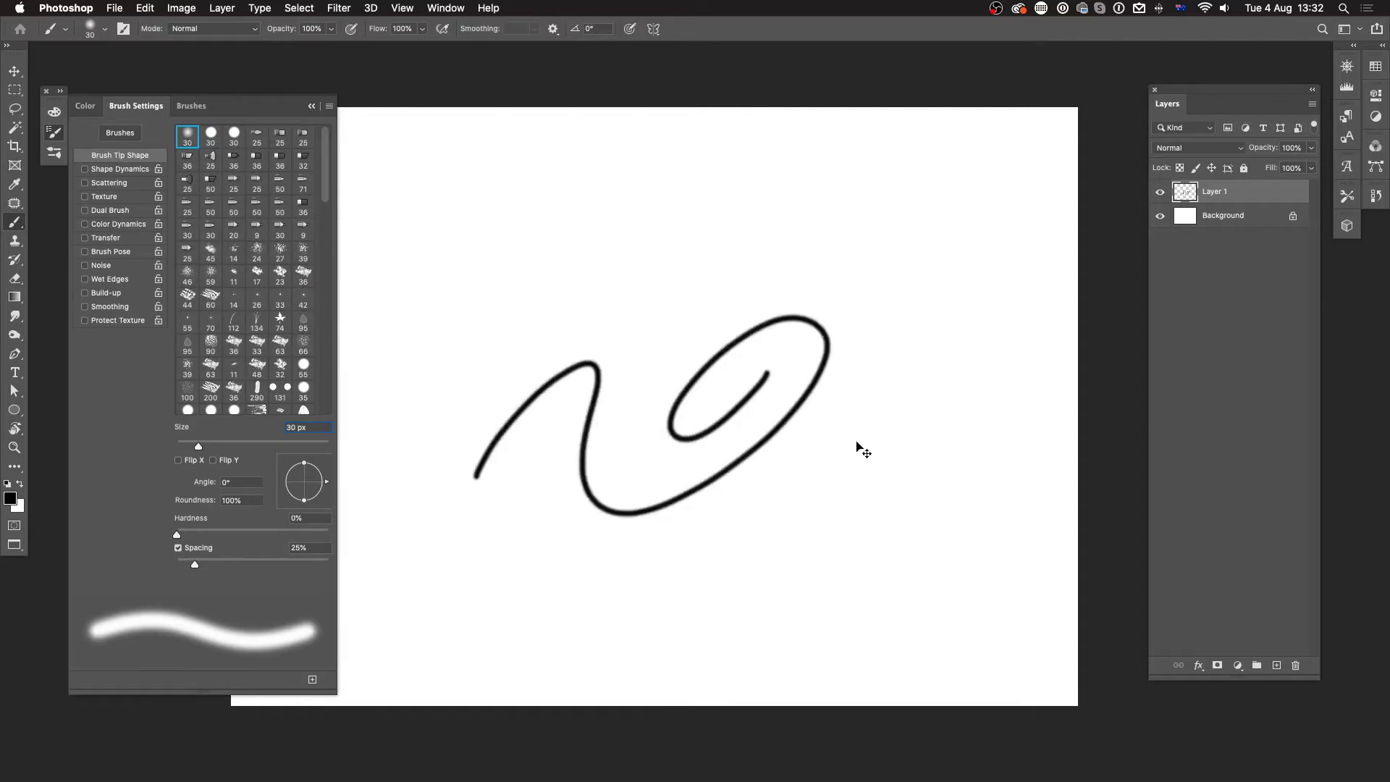
{"action": "scroll", "coordinate": [859, 450], "scroll_direction": "up", "scroll_amount": 10}
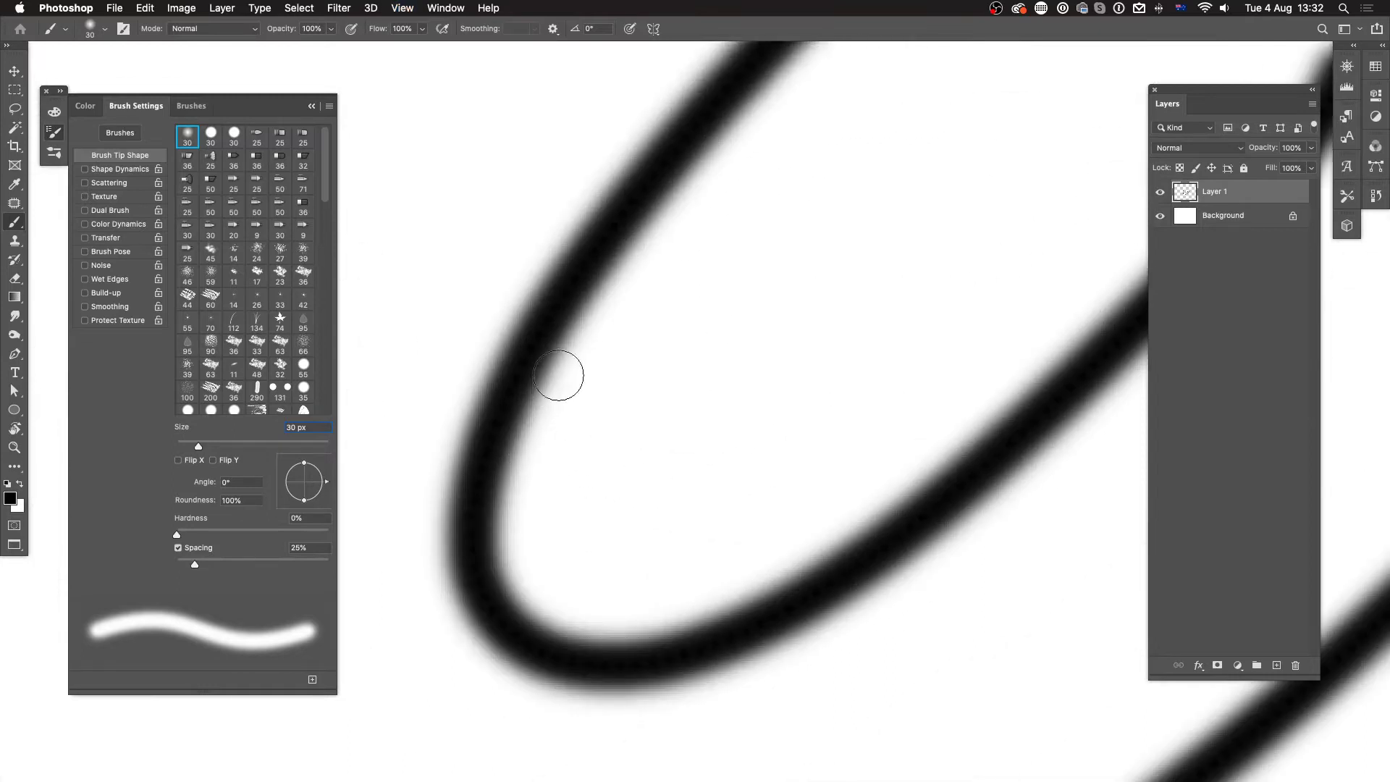
Choose the hard round 30 px brush tip and paint a short curved stroke beside the soft one for comparison.
{"action": "left_click", "coordinate": [209, 139]}
{"action": "left_click_drag", "start_coordinate": [615, 397], "coordinate": [718, 616]}
{"action": "left_click", "coordinate": [418, 575]}
{"action": "left_click_drag", "start_coordinate": [418, 575], "coordinate": [902, 91]}
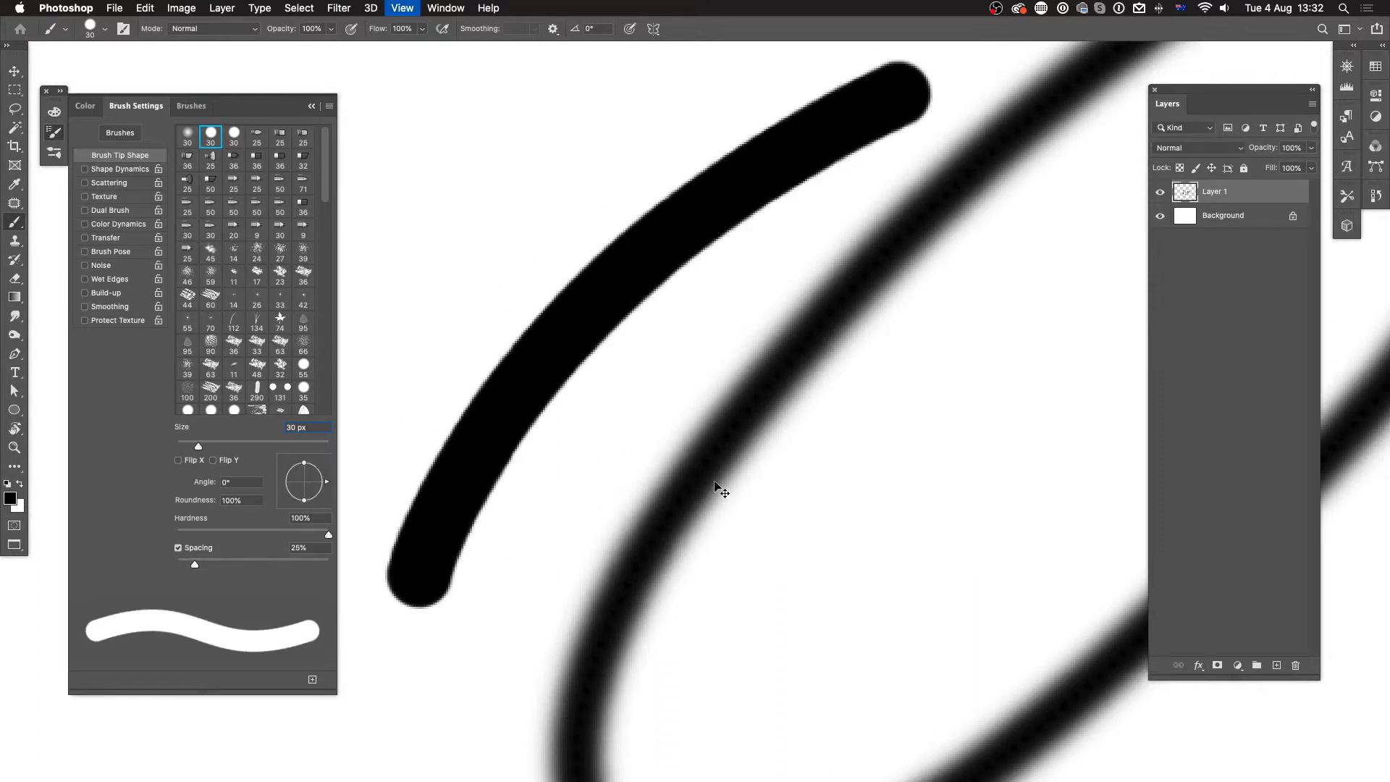
{"action": "key", "text": "super+minus"}
{"action": "key", "text": "super+minus"}
{"action": "key", "text": "super+minus"}
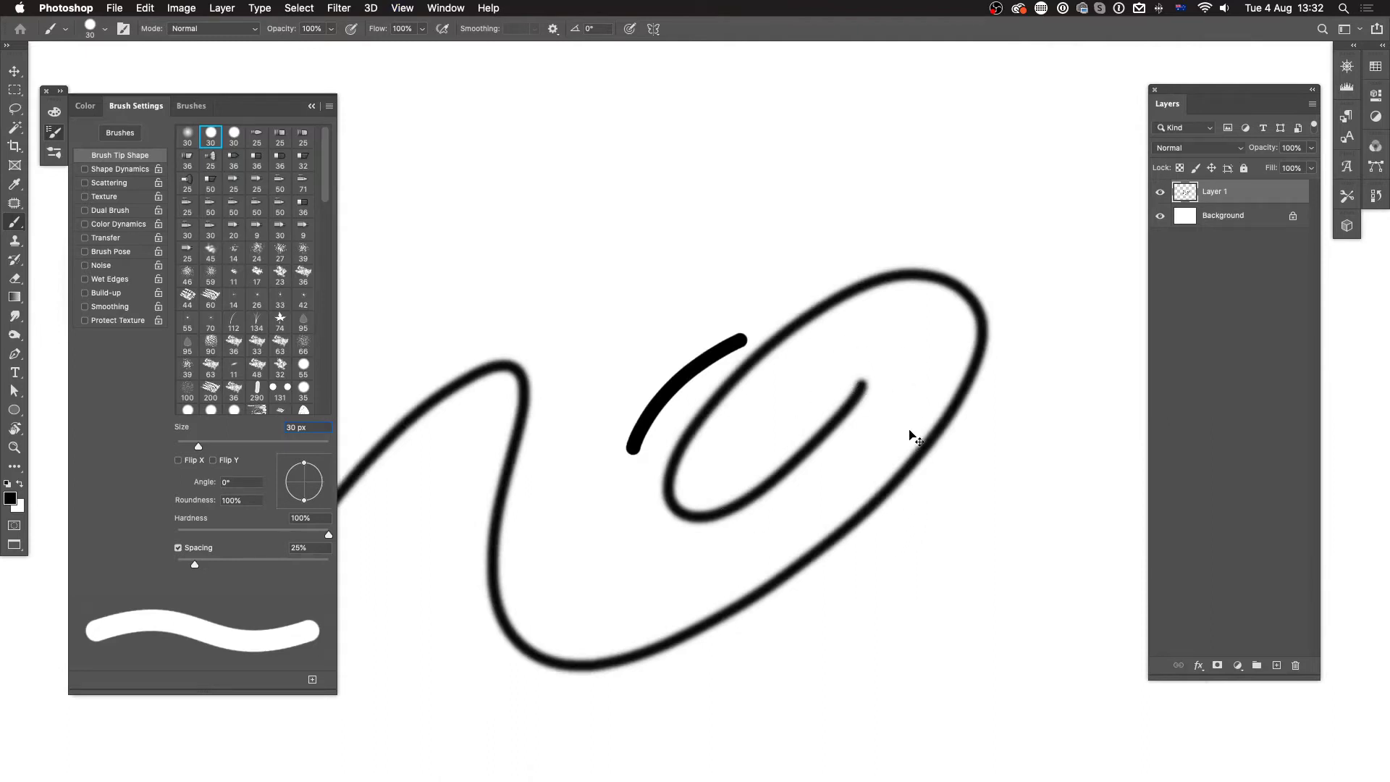
Undo both test strokes and paint a small solid oval with the hard round 30 px tip.
{"action": "key", "text": "super+z"}
{"action": "key", "text": "super+z"}
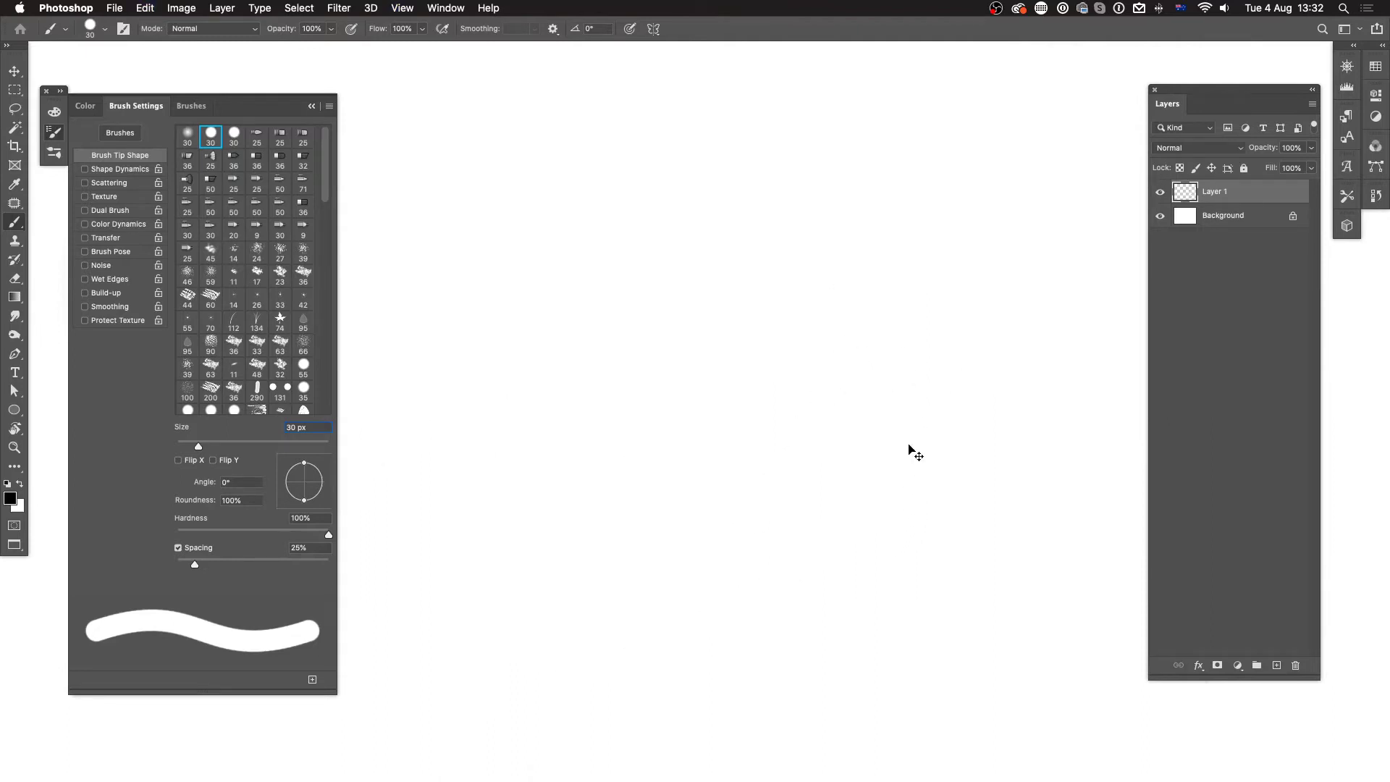
{"action": "left_click", "coordinate": [187, 135]}
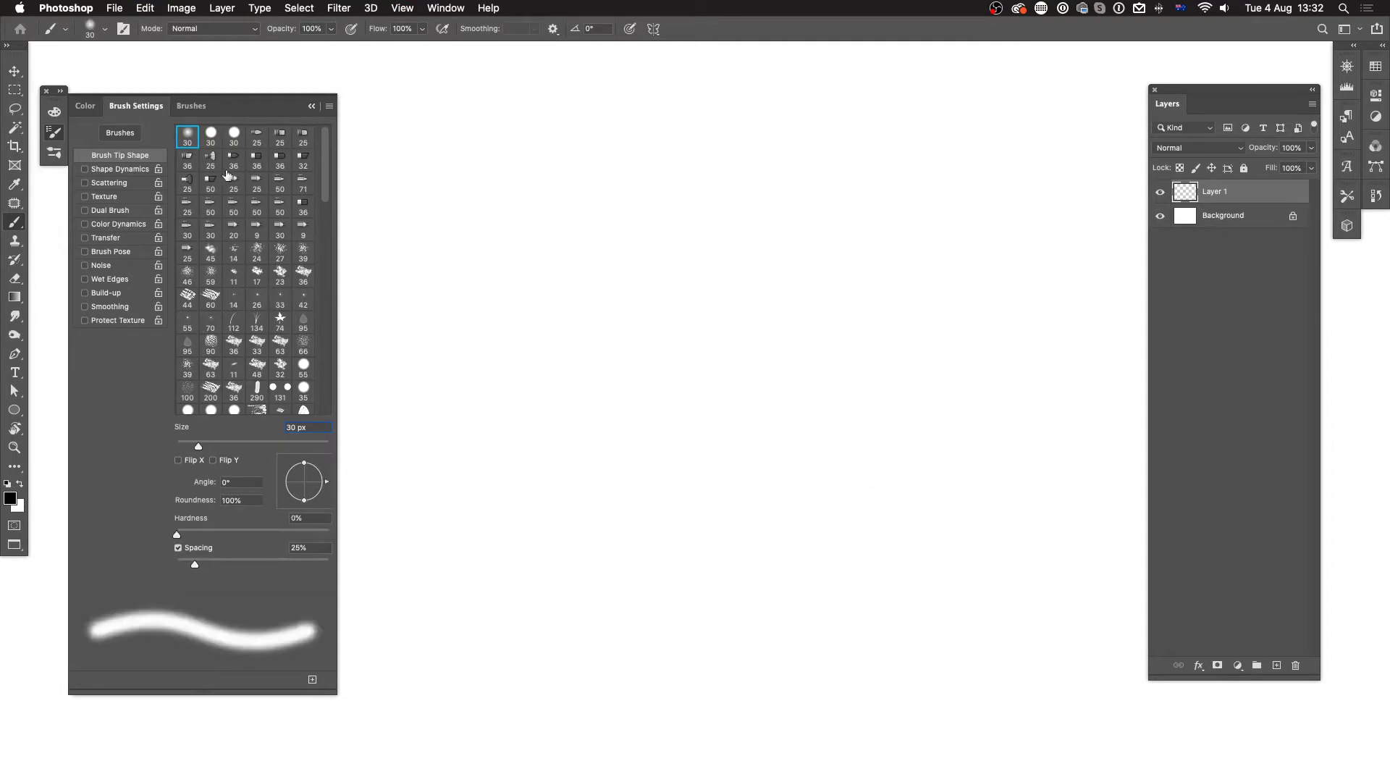
{"action": "left_click", "coordinate": [210, 135]}
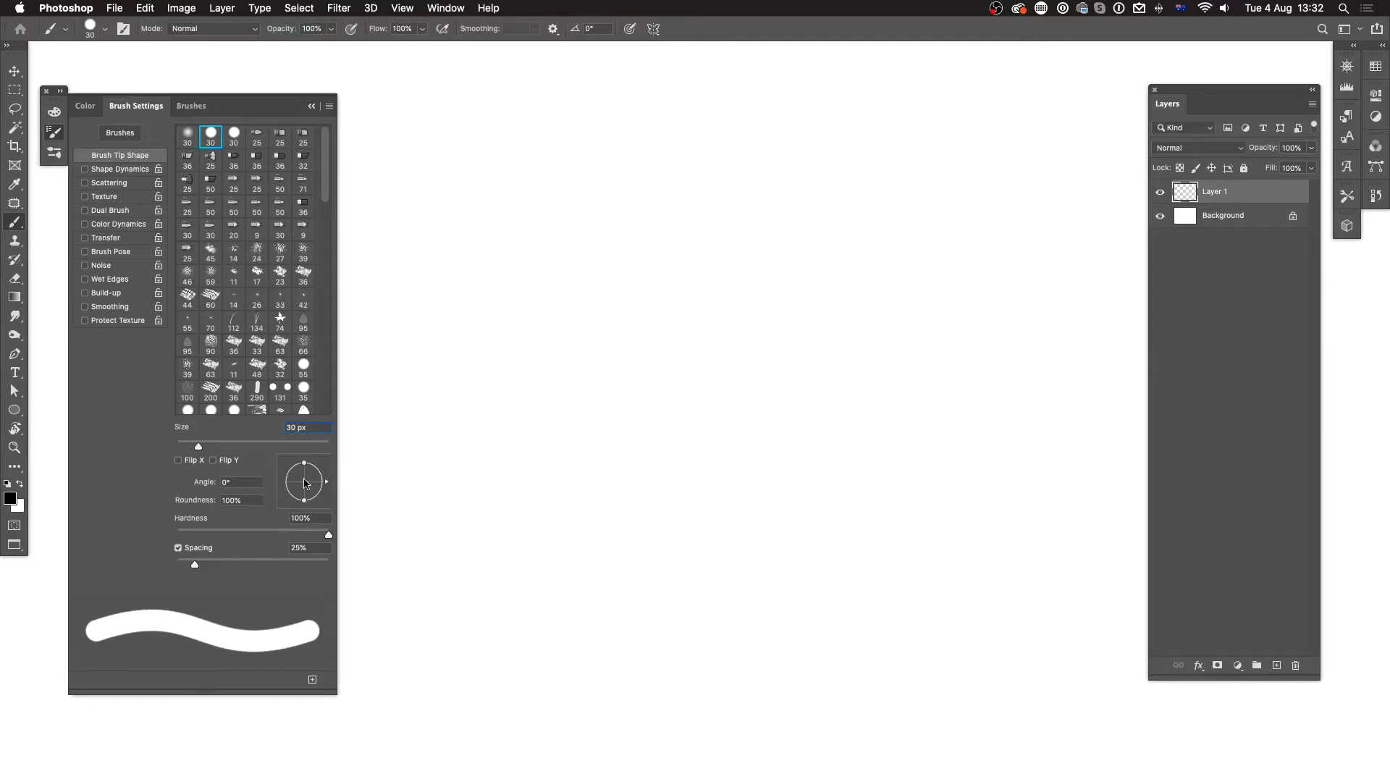
{"action": "mouse_move", "coordinate": [715, 383]}
{"action": "left_mouse_down"}
{"action": "mouse_move", "coordinate": [703, 378]}
{"action": "mouse_move", "coordinate": [701, 405]}
{"action": "left_mouse_up"}
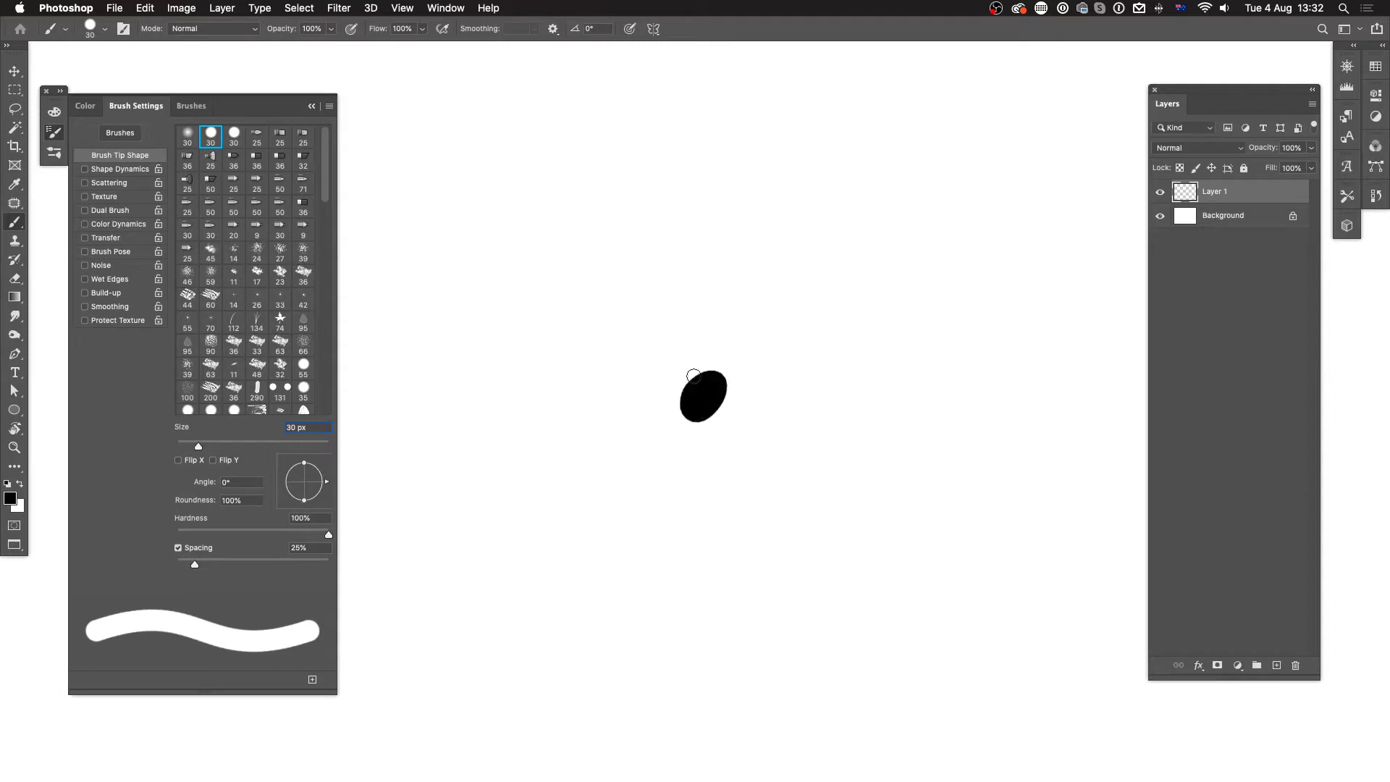
Paint zigzag scribbles at 0% and at a partial brush hardness, and set the hardness back to 100%.
{"action": "left_click_drag", "start_coordinate": [328, 534], "coordinate": [177, 534]}
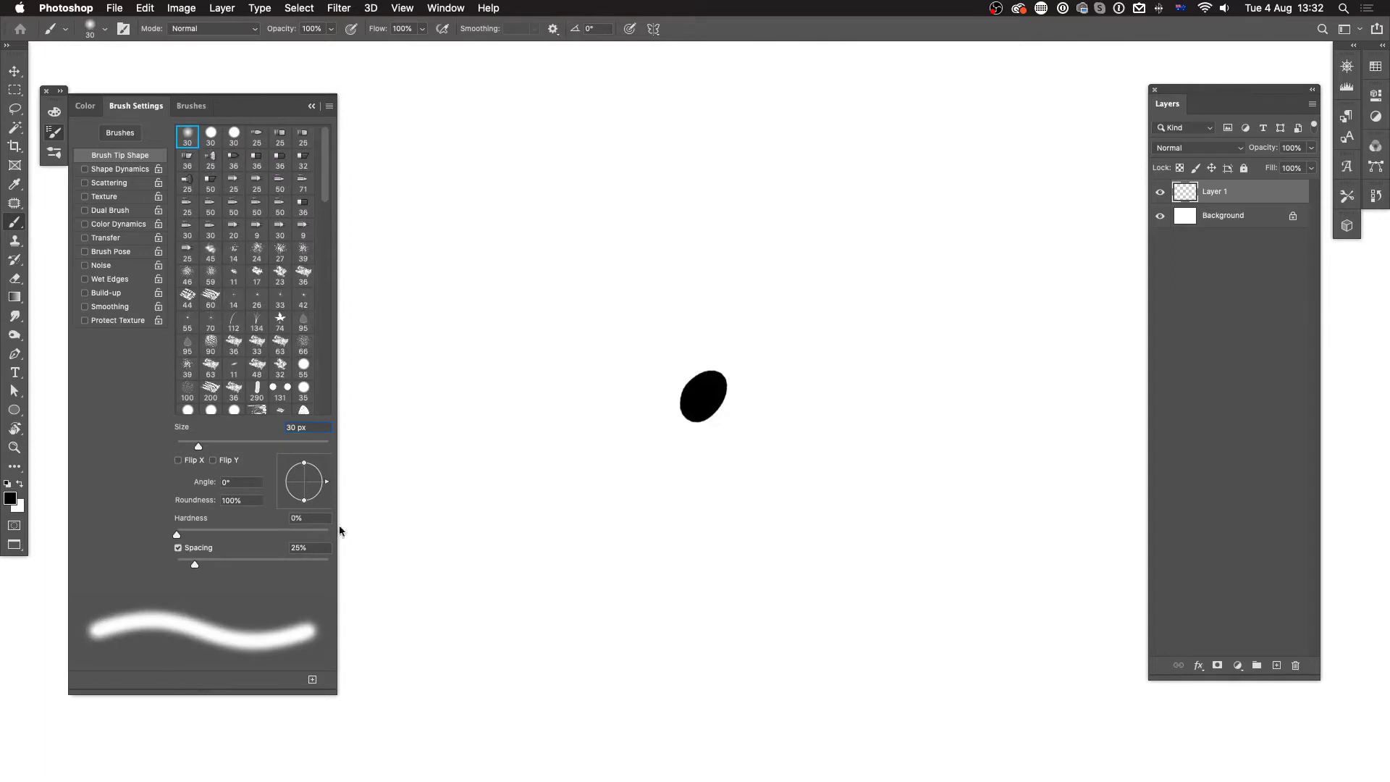
{"action": "mouse_move", "coordinate": [657, 339]}
{"action": "left_mouse_down"}
{"action": "mouse_move", "coordinate": [731, 304]}
{"action": "mouse_move", "coordinate": [771, 382]}
{"action": "left_mouse_up"}
{"action": "mouse_move", "coordinate": [185, 536]}
{"action": "left_mouse_down"}
{"action": "mouse_move", "coordinate": [334, 535]}
{"action": "mouse_move", "coordinate": [231, 536]}
{"action": "left_mouse_up"}
{"action": "mouse_move", "coordinate": [614, 260]}
{"action": "left_mouse_down"}
{"action": "mouse_move", "coordinate": [652, 304]}
{"action": "mouse_move", "coordinate": [688, 279]}
{"action": "left_mouse_up"}
{"action": "left_click", "coordinate": [263, 534]}
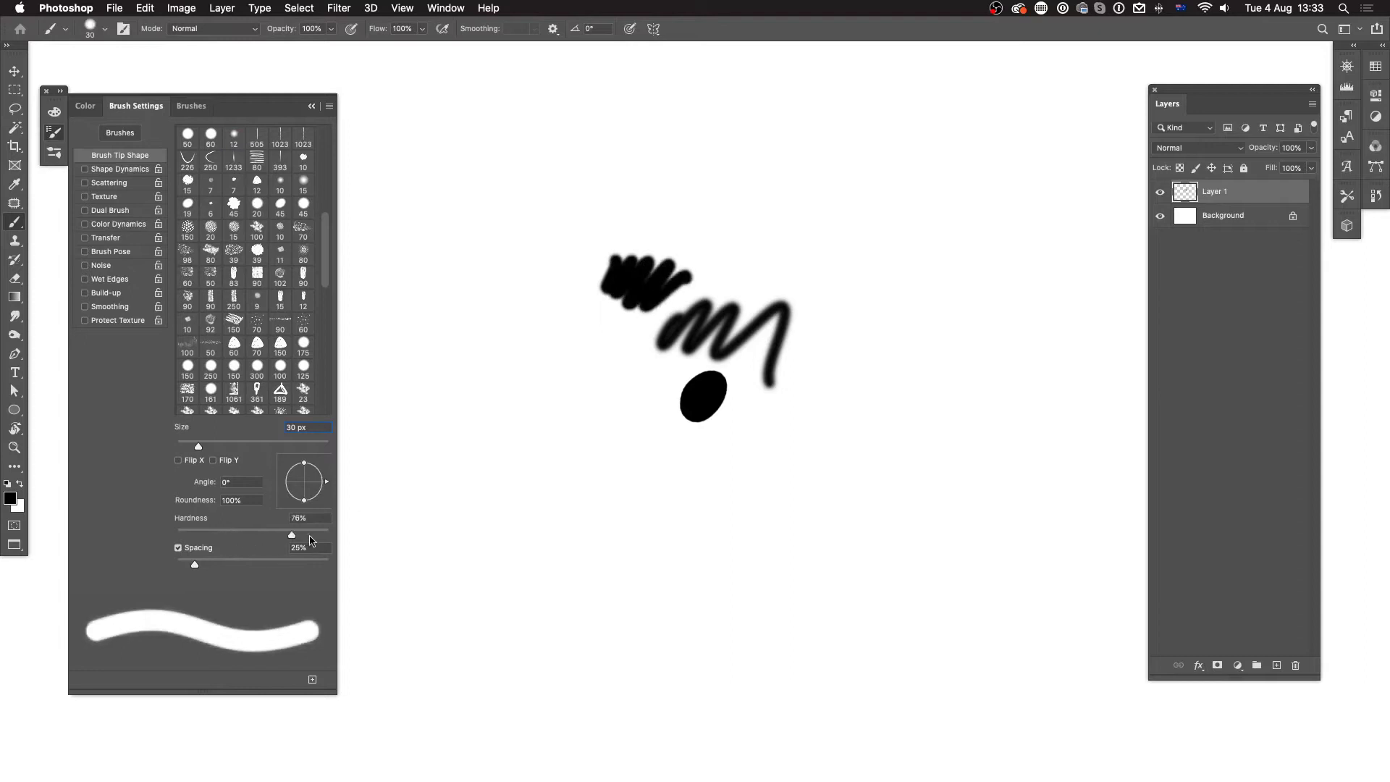
{"action": "left_click_drag", "start_coordinate": [292, 538], "coordinate": [332, 536]}
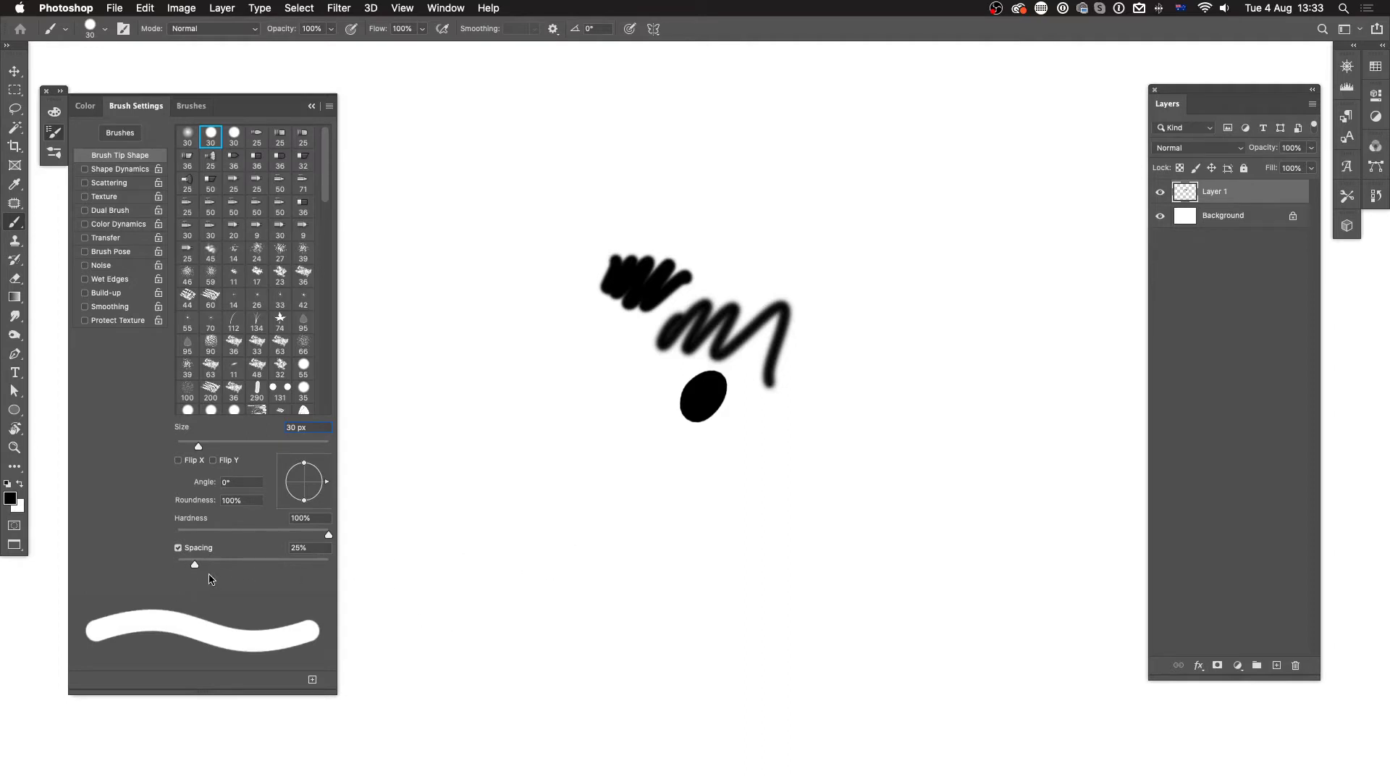
Set the brush spacing to 1% and paint a long looping stroke and a shorter curved stroke above it.
{"action": "left_click_drag", "start_coordinate": [198, 570], "coordinate": [176, 571]}
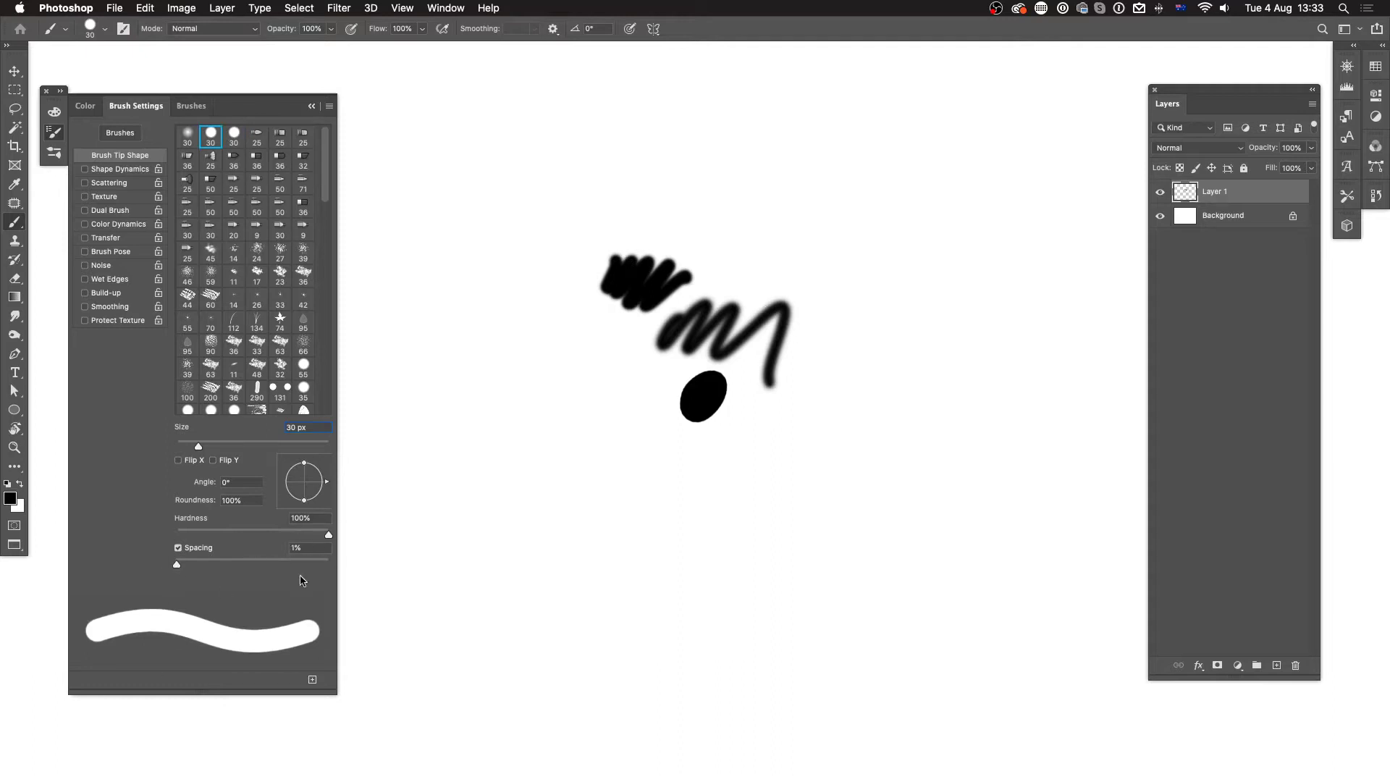
{"action": "mouse_move", "coordinate": [481, 599]}
{"action": "left_mouse_down"}
{"action": "mouse_move", "coordinate": [553, 544]}
{"action": "mouse_move", "coordinate": [743, 525]}
{"action": "mouse_move", "coordinate": [992, 415]}
{"action": "mouse_move", "coordinate": [855, 443]}
{"action": "mouse_move", "coordinate": [594, 630]}
{"action": "left_mouse_up"}
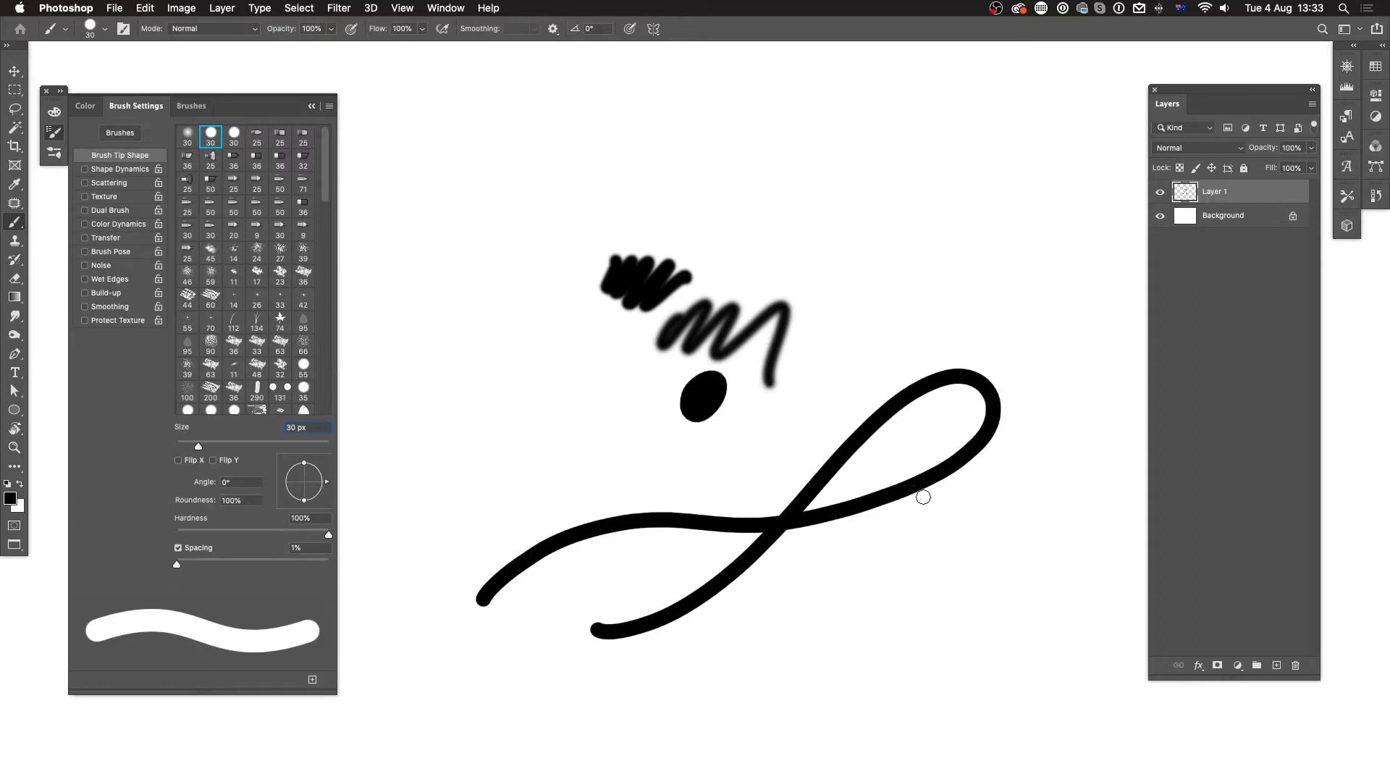
{"action": "key", "text": "super+equal"}
{"action": "key", "text": "super+equal"}
{"action": "key", "text": "super+equal"}
{"action": "mouse_move", "coordinate": [1031, 642]}
{"action": "left_mouse_down"}
{"action": "mouse_move", "coordinate": [894, 484]}
{"action": "mouse_move", "coordinate": [977, 590]}
{"action": "mouse_move", "coordinate": [1013, 571]}
{"action": "left_mouse_up"}
{"action": "left_click_drag", "start_coordinate": [679, 538], "coordinate": [823, 689]}
{"action": "left_click_drag", "start_coordinate": [527, 576], "coordinate": [932, 119]}
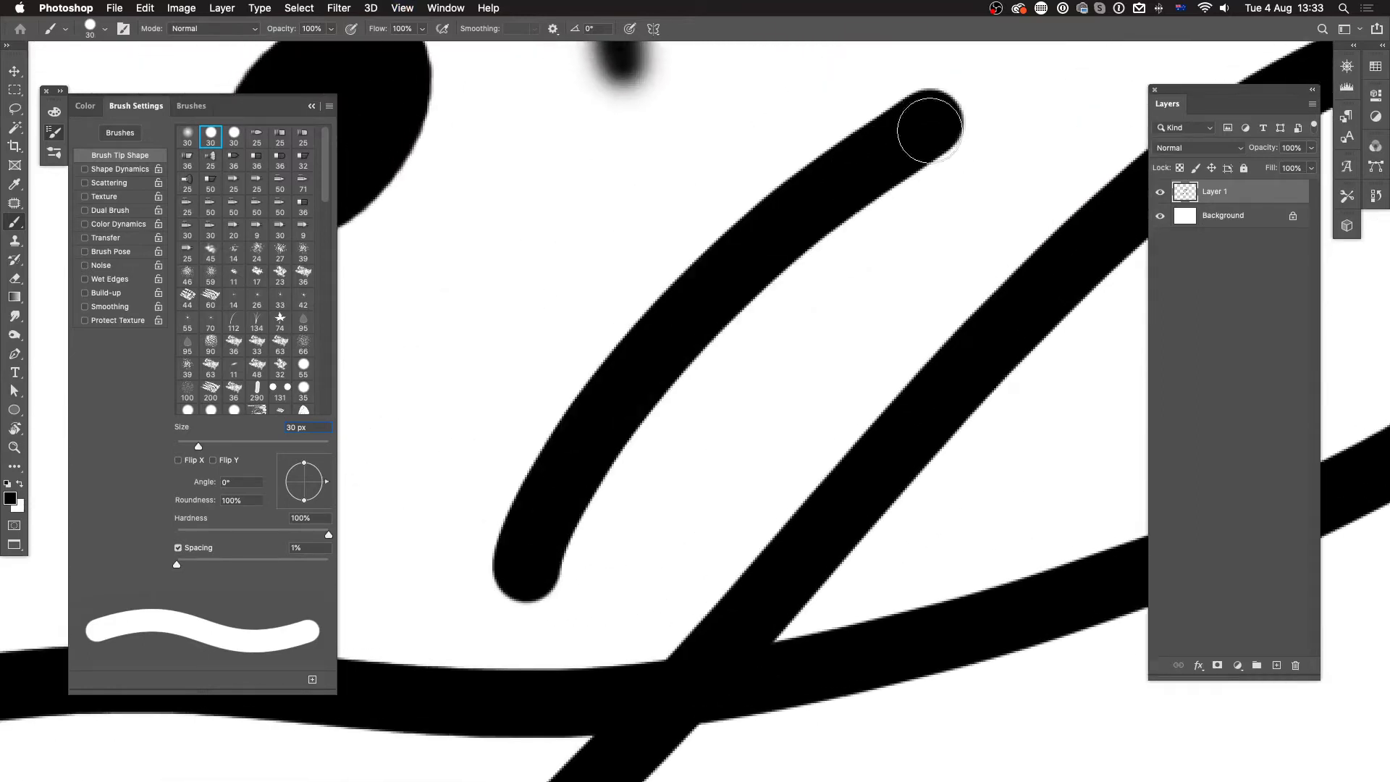
Set the brush spacing to 26% and paint a second curved stroke alongside the short one.
{"action": "left_click_drag", "start_coordinate": [177, 564], "coordinate": [196, 565]}
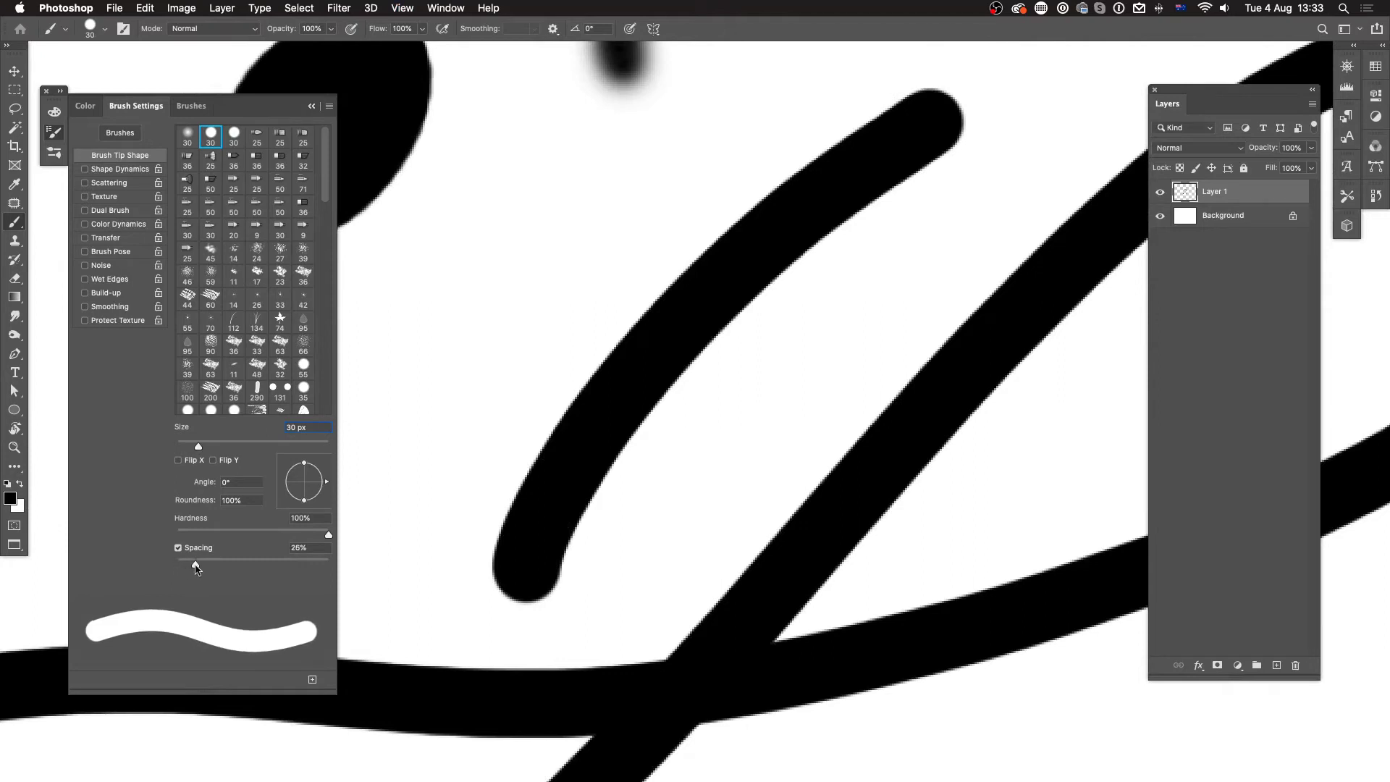
{"action": "left_click_drag", "start_coordinate": [590, 487], "coordinate": [785, 630]}
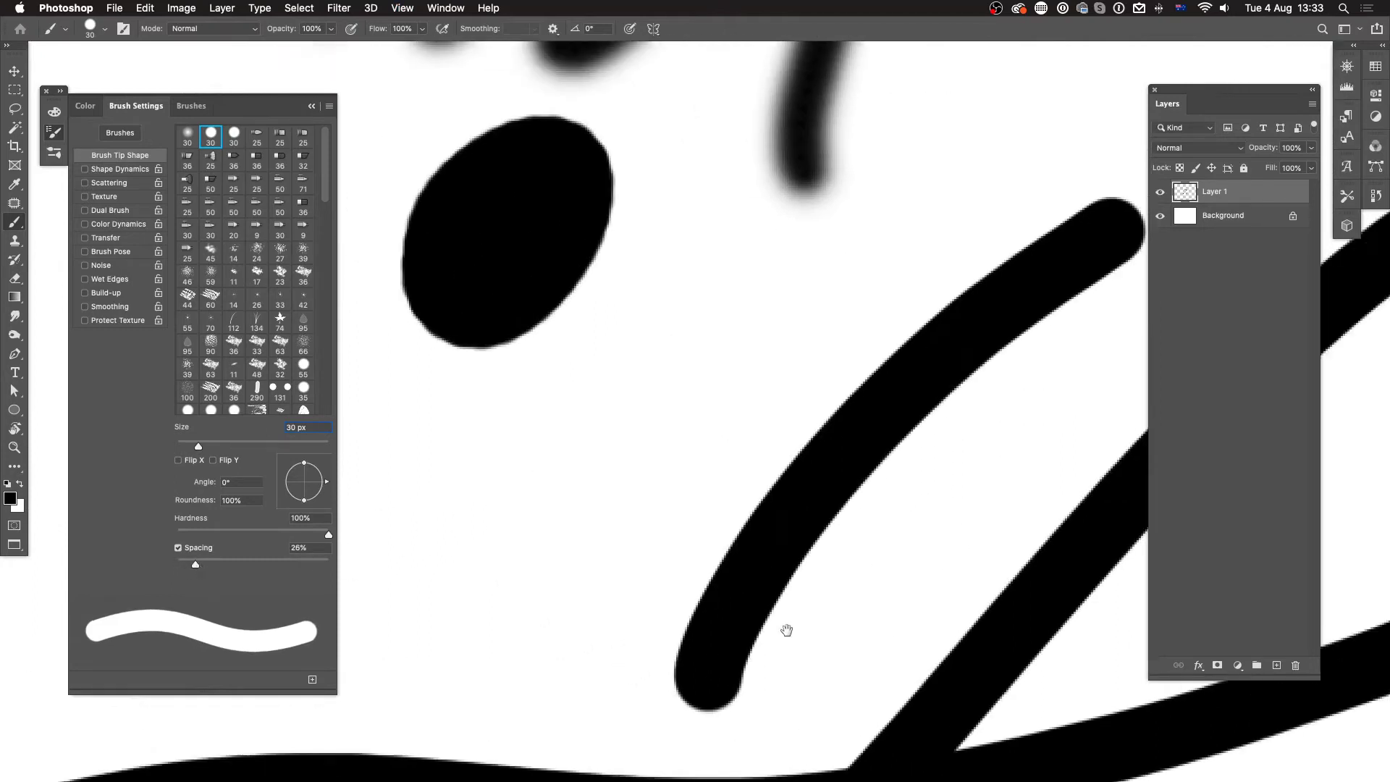
{"action": "mouse_move", "coordinate": [632, 656]}
{"action": "left_mouse_down"}
{"action": "mouse_move", "coordinate": [765, 420]}
{"action": "mouse_move", "coordinate": [1043, 162]}
{"action": "left_mouse_up"}
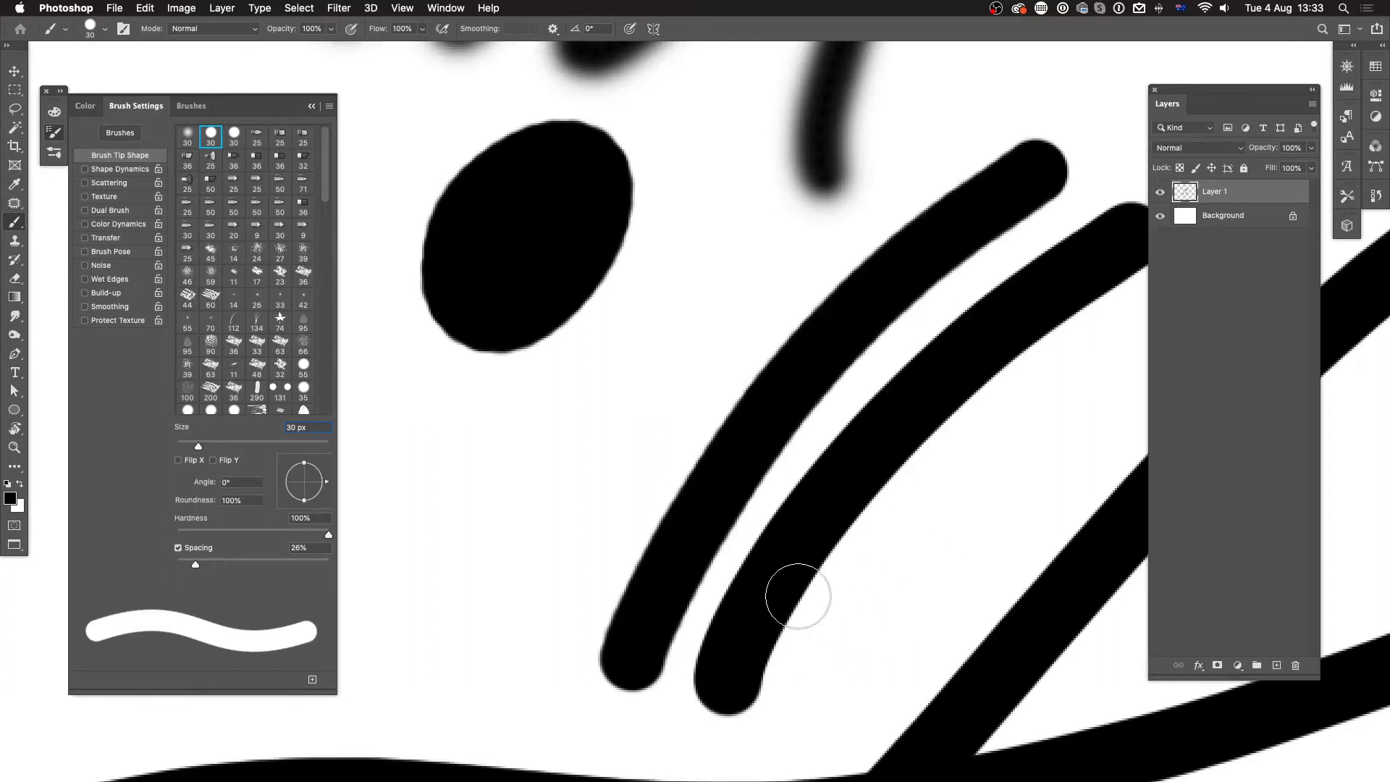
Enlarge the brush to 200 px and paint a thick curved stroke above the earlier marks.
{"action": "key", "text": "super+minus"}
{"action": "key", "text": "super+minus"}
{"action": "key", "text": "bracketleft"}
{"action": "key", "text": "bracketleft"}
{"action": "key", "text": "bracketleft"}
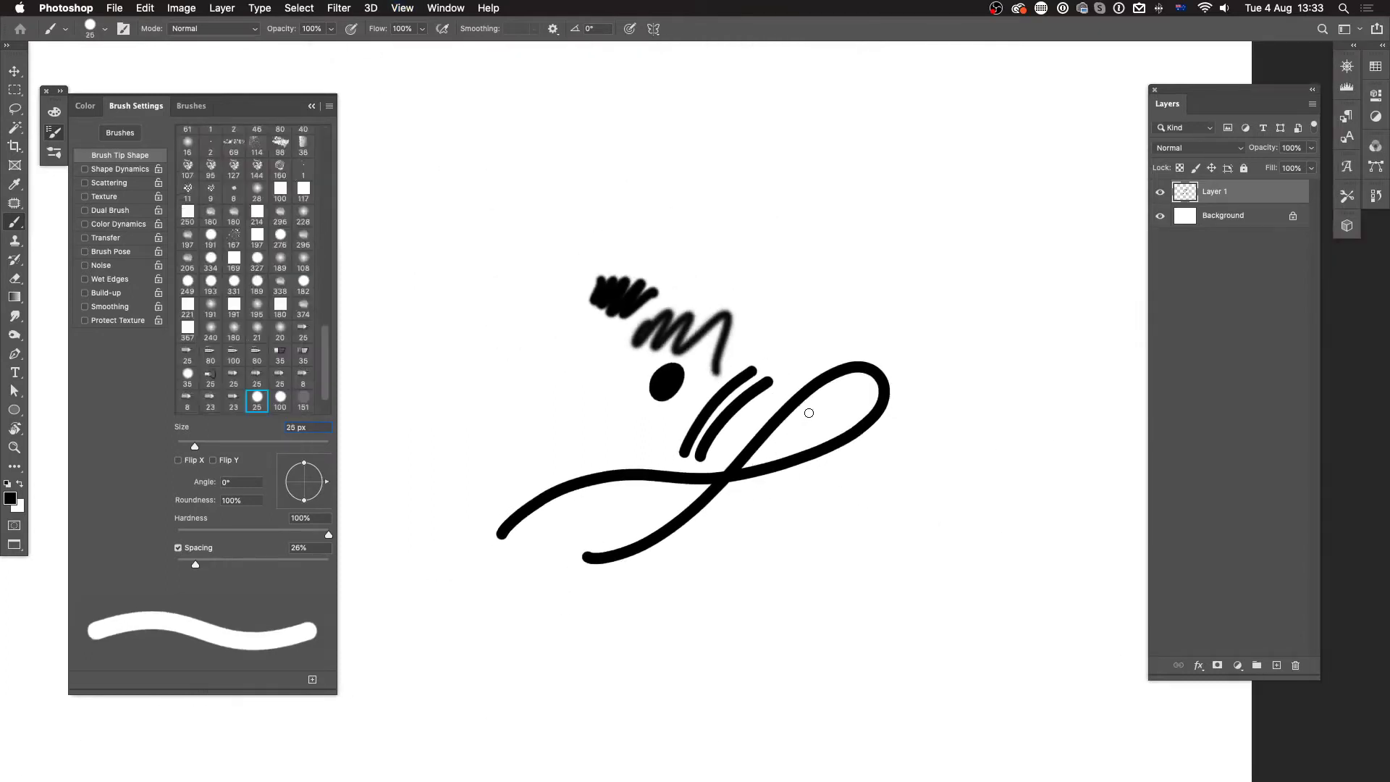
{"action": "key", "text": "bracketright"}
{"action": "key", "text": "bracketright"}
{"action": "key", "text": "bracketright"}
{"action": "key", "text": "bracketright"}
{"action": "key", "text": "bracketright"}
{"action": "key", "text": "bracketright"}
{"action": "key", "text": "bracketright"}
{"action": "key", "text": "bracketright"}
{"action": "key", "text": "bracketright"}
{"action": "key", "text": "bracketright"}
{"action": "key", "text": "bracketright"}
{"action": "key", "text": "bracketright"}
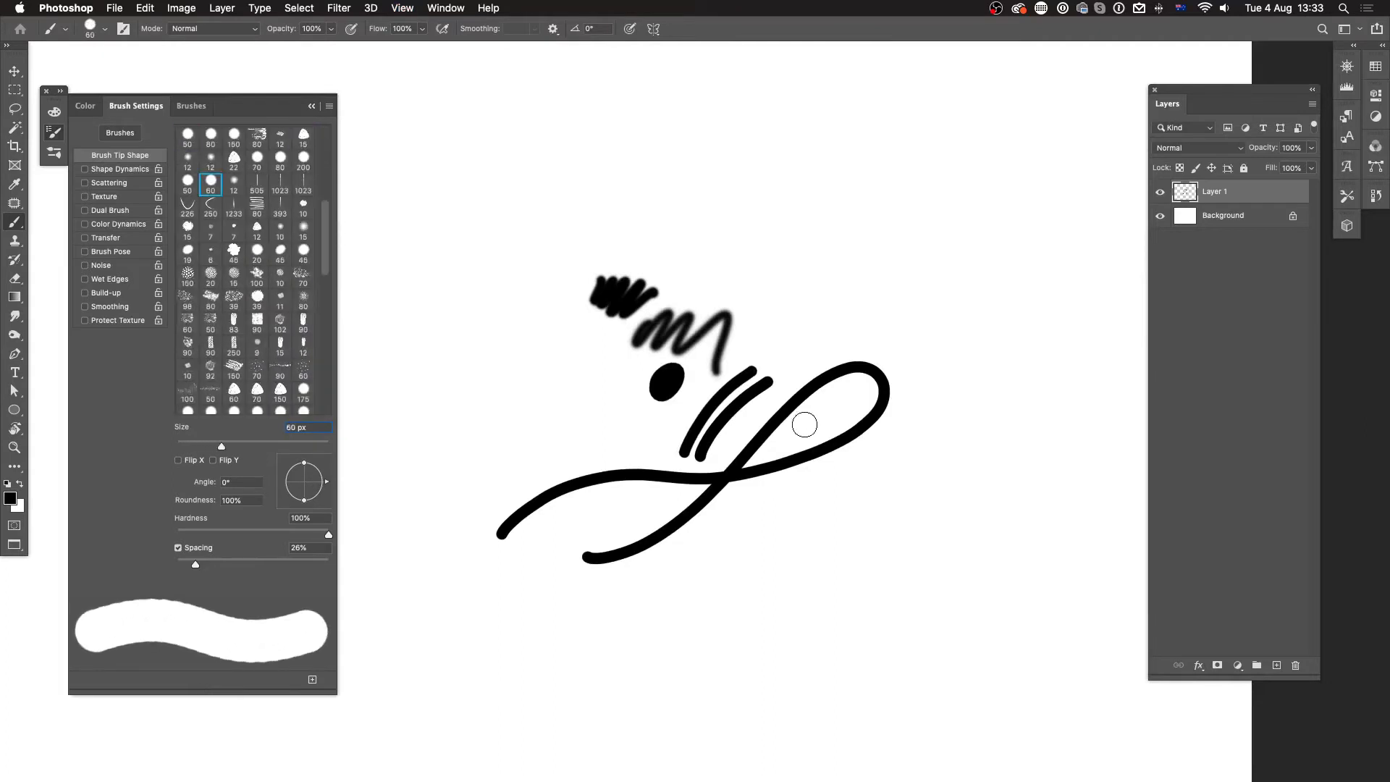
{"action": "key", "text": "bracketright"}
{"action": "key", "text": "bracketright"}
{"action": "left_click_drag", "start_coordinate": [828, 310], "coordinate": [755, 526]}
{"action": "mouse_move", "coordinate": [610, 449]}
{"action": "left_mouse_down"}
{"action": "mouse_move", "coordinate": [814, 327]}
{"action": "mouse_move", "coordinate": [982, 279]}
{"action": "left_mouse_up"}
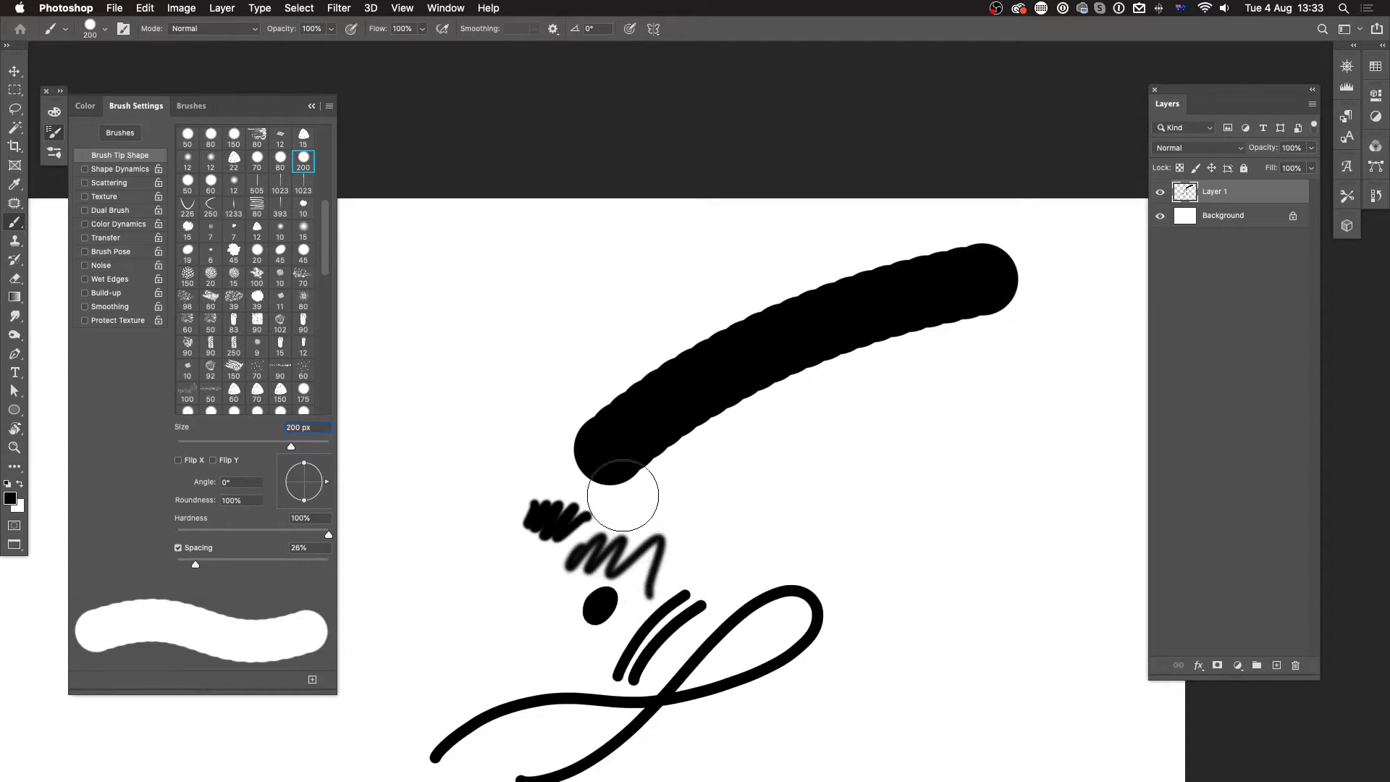
Set the brush spacing to 1%, paint a second thick stroke below the first, and compare their edges up close.
{"action": "left_click_drag", "start_coordinate": [196, 565], "coordinate": [177, 565]}
{"action": "mouse_move", "coordinate": [655, 532]}
{"action": "left_mouse_down"}
{"action": "mouse_move", "coordinate": [920, 393]}
{"action": "mouse_move", "coordinate": [1014, 370]}
{"action": "left_mouse_up"}
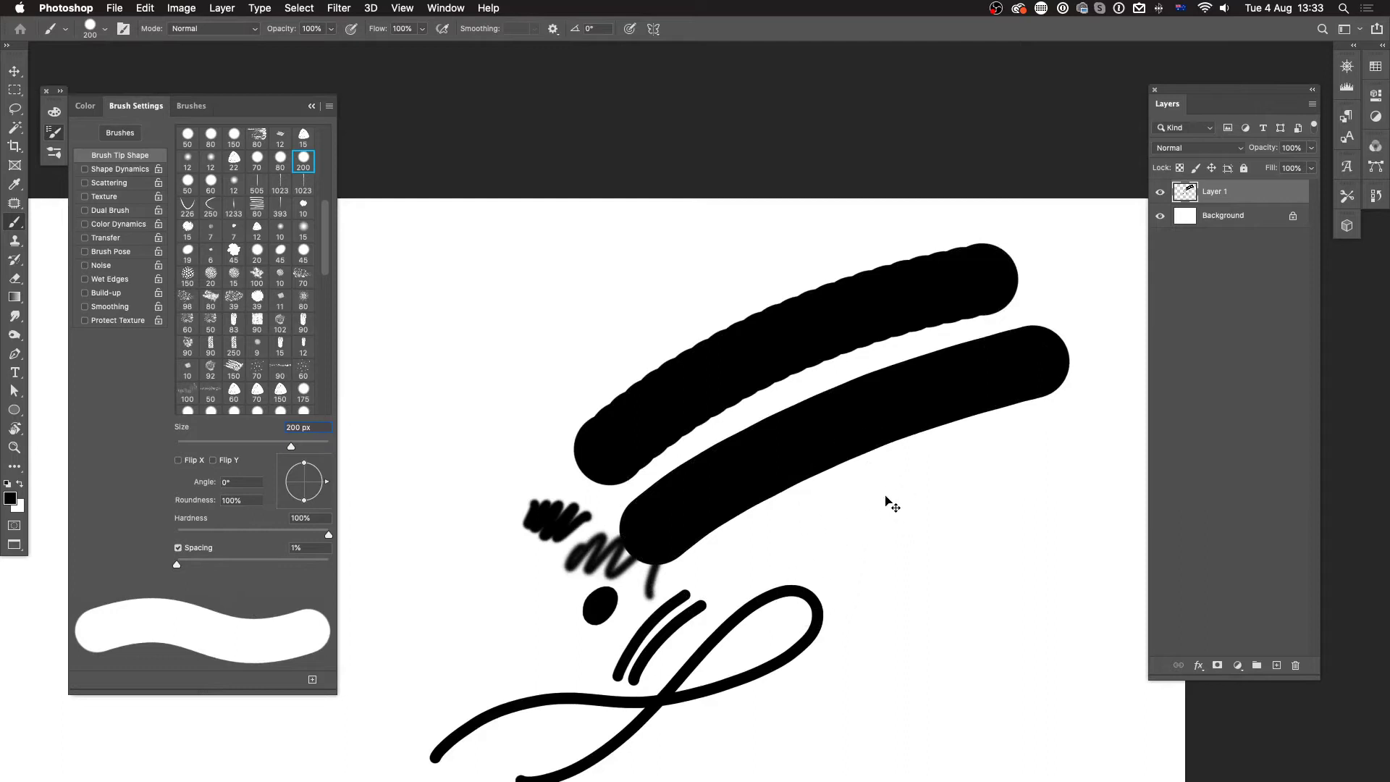
{"action": "key", "text": "super+plus"}
{"action": "key", "text": "super+plus"}
{"action": "key", "text": "super+plus"}
{"action": "left_click_drag", "start_coordinate": [911, 501], "coordinate": [727, 544]}
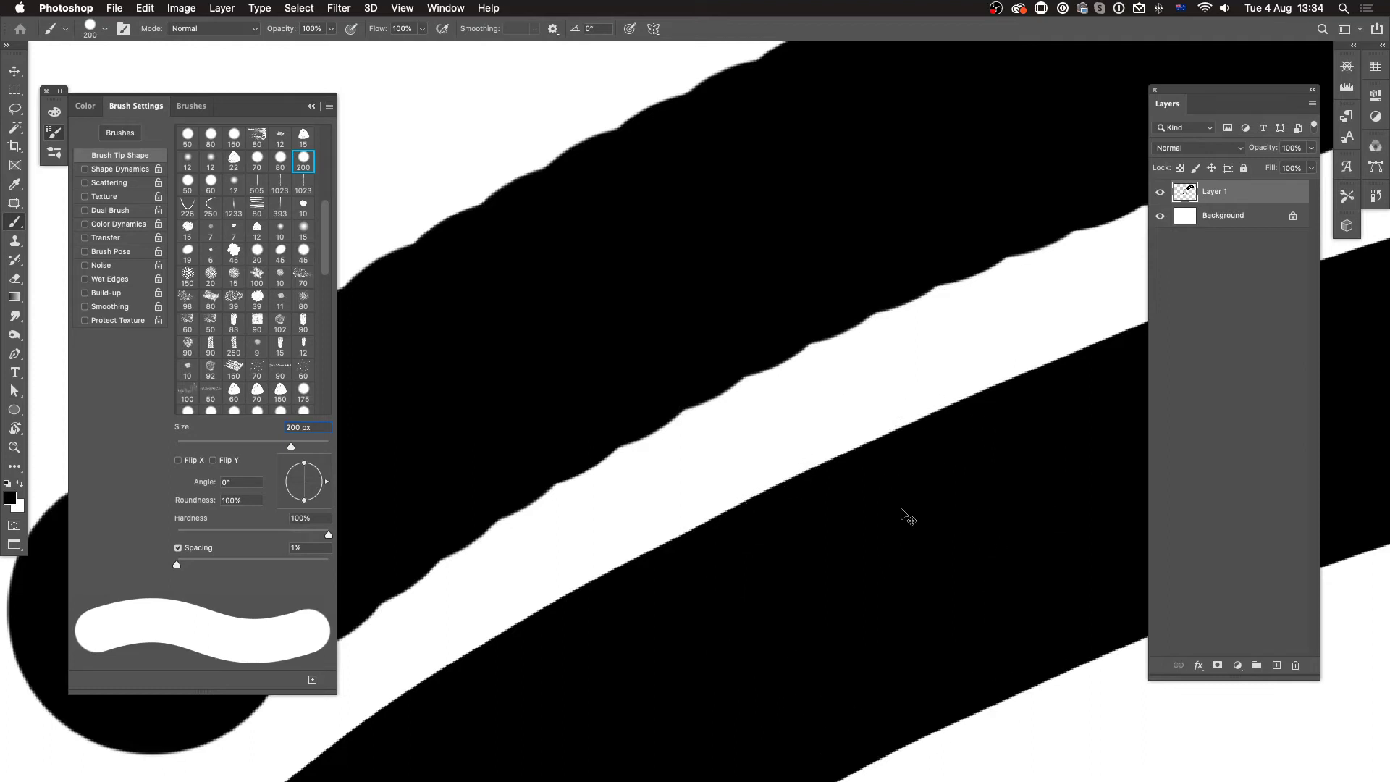
Clear all the test strokes from the layer and remove the selection.
{"action": "key", "text": "super+minus"}
{"action": "key", "text": "super+minus"}
{"action": "key", "text": "super+minus"}
{"action": "key", "text": "super+a"}
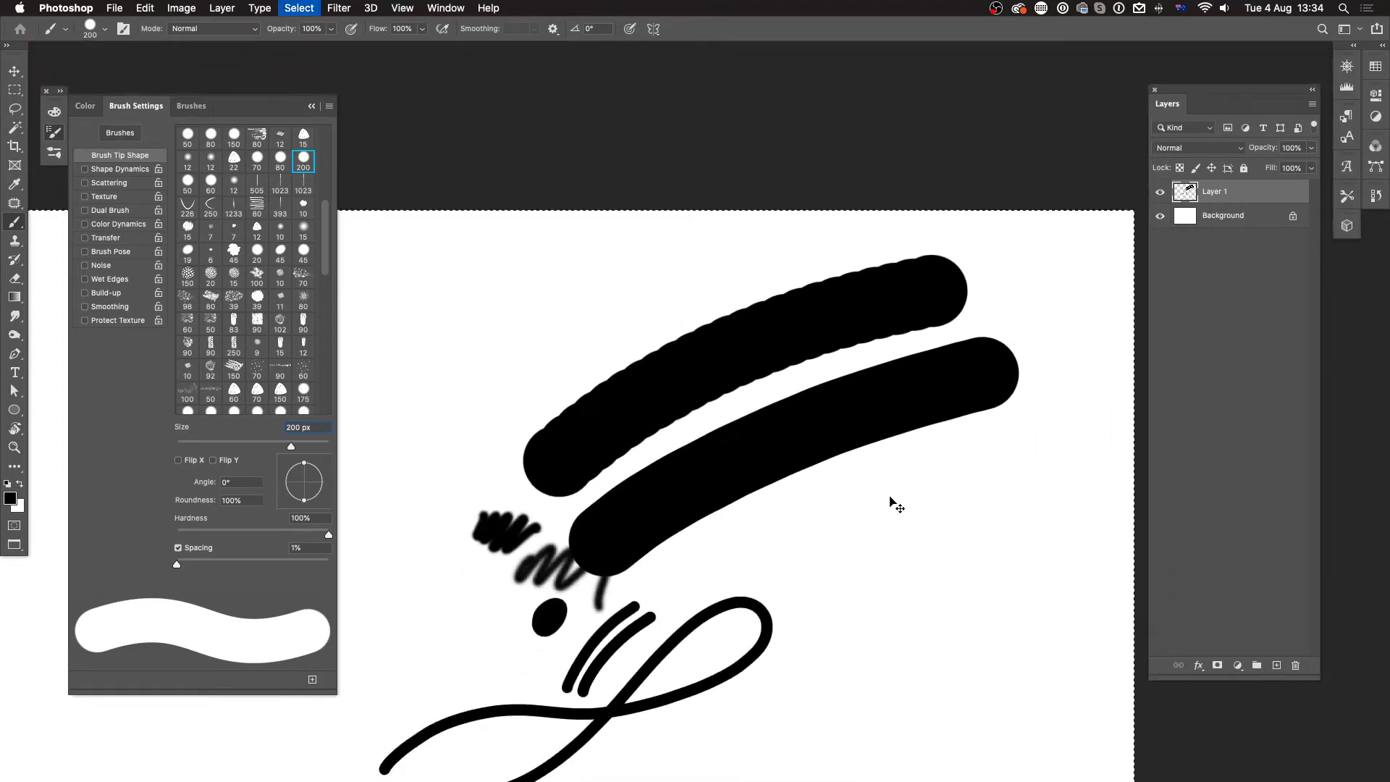
{"action": "key", "text": "Delete"}
{"action": "key", "text": "super+d"}
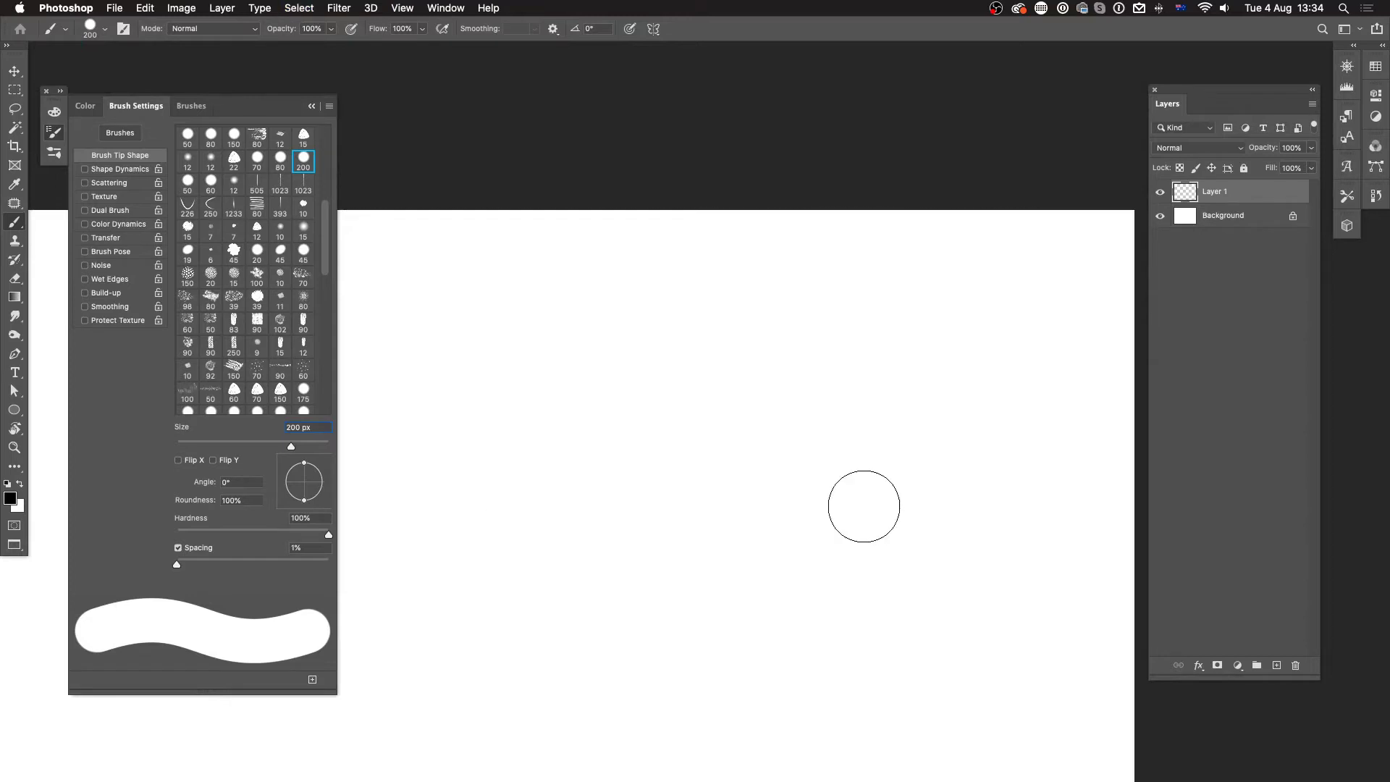
Reduce the brush size to 40 px and paint an opening square bracket on the canvas.
{"action": "key", "text": "bracketleft"}
{"action": "key", "text": "bracketleft"}
{"action": "key", "text": "bracketleft"}
{"action": "key", "text": "bracketleft"}
{"action": "key", "text": "bracketleft"}
{"action": "key", "text": "bracketleft"}
{"action": "key", "text": "bracketleft"}
{"action": "key", "text": "bracketleft"}
{"action": "key", "text": "bracketleft"}
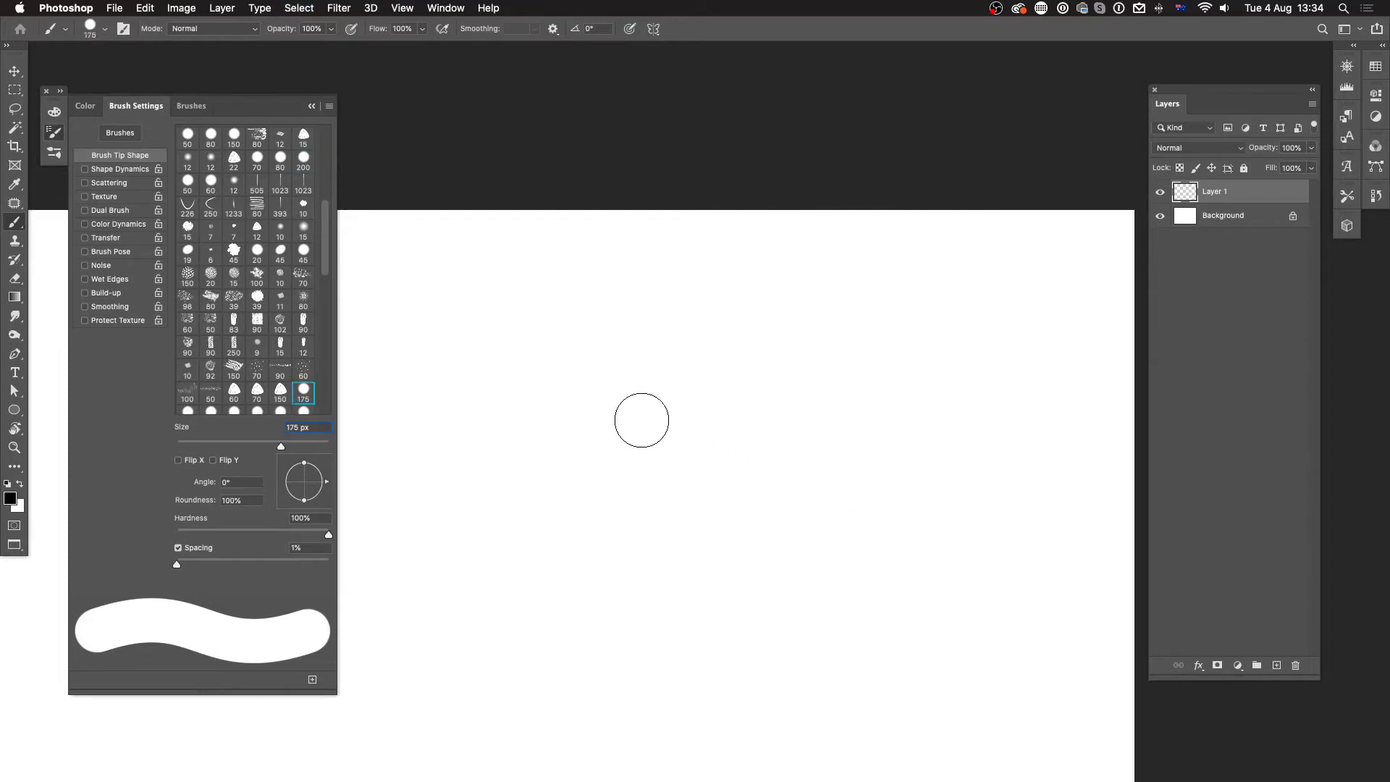
{"action": "key", "text": "bracketleft"}
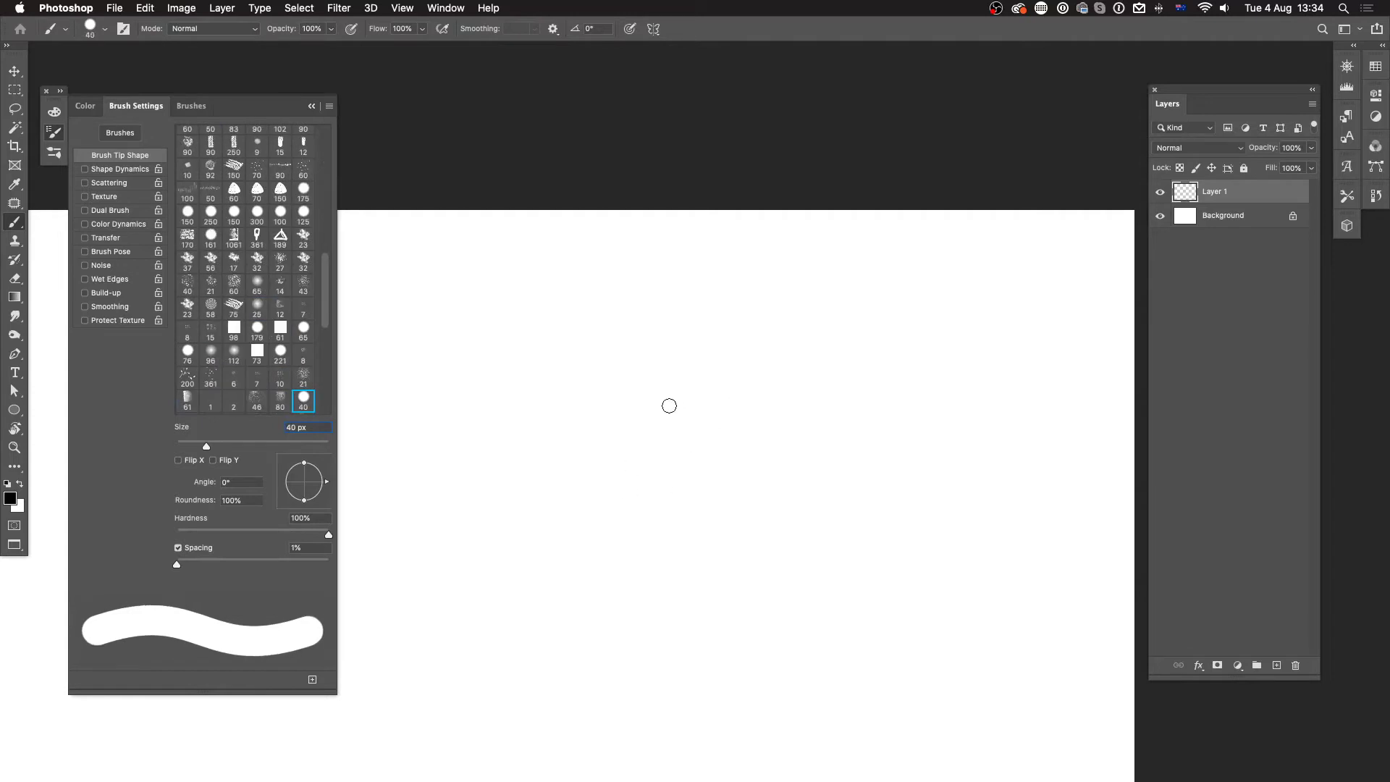
{"action": "mouse_move", "coordinate": [663, 357]}
{"action": "left_mouse_down"}
{"action": "mouse_move", "coordinate": [607, 357]}
{"action": "mouse_move", "coordinate": [673, 461]}
{"action": "left_mouse_up"}
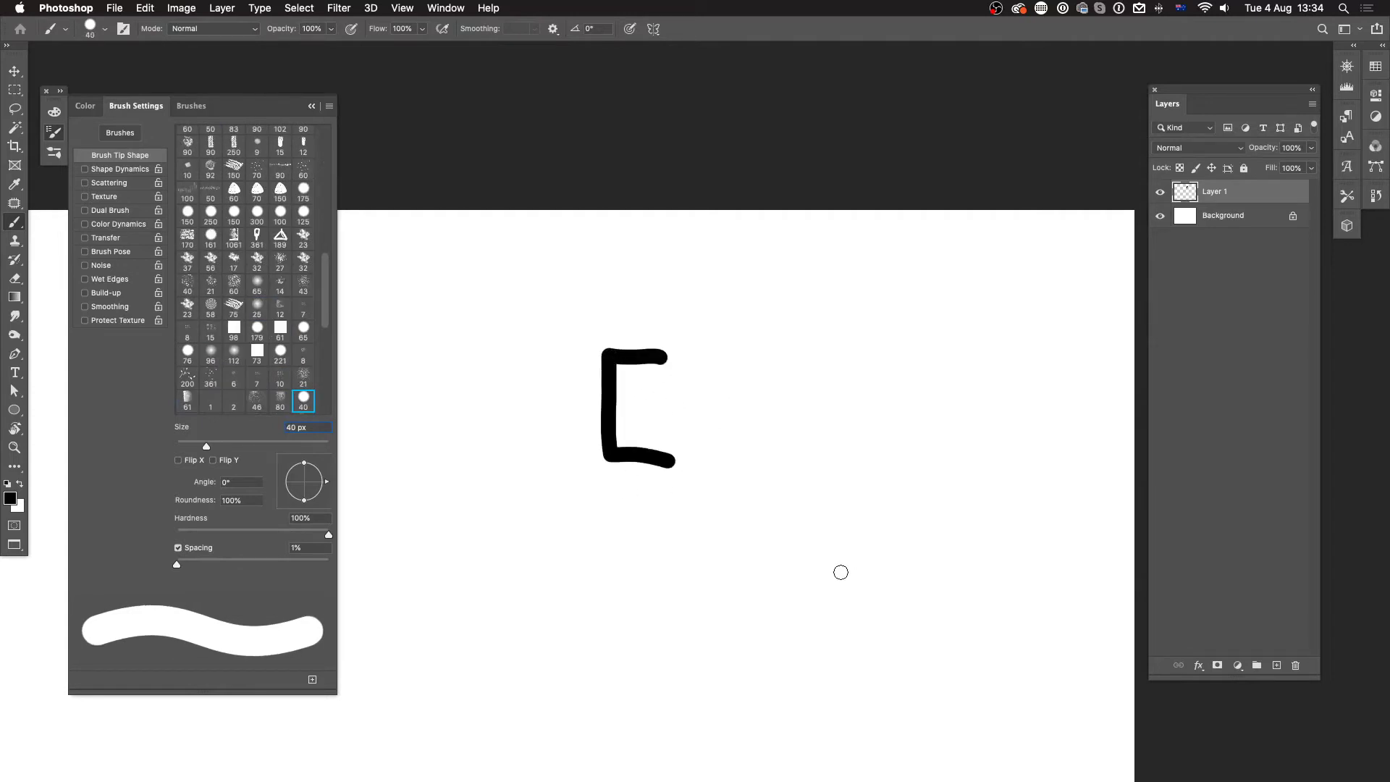
Paint a small plus sign above the bracket and reduce the brush size to 35 px.
{"action": "left_click_drag", "start_coordinate": [627, 286], "coordinate": [630, 324]}
{"action": "left_click_drag", "start_coordinate": [610, 308], "coordinate": [675, 304]}
{"action": "key", "text": "bracketleft"}
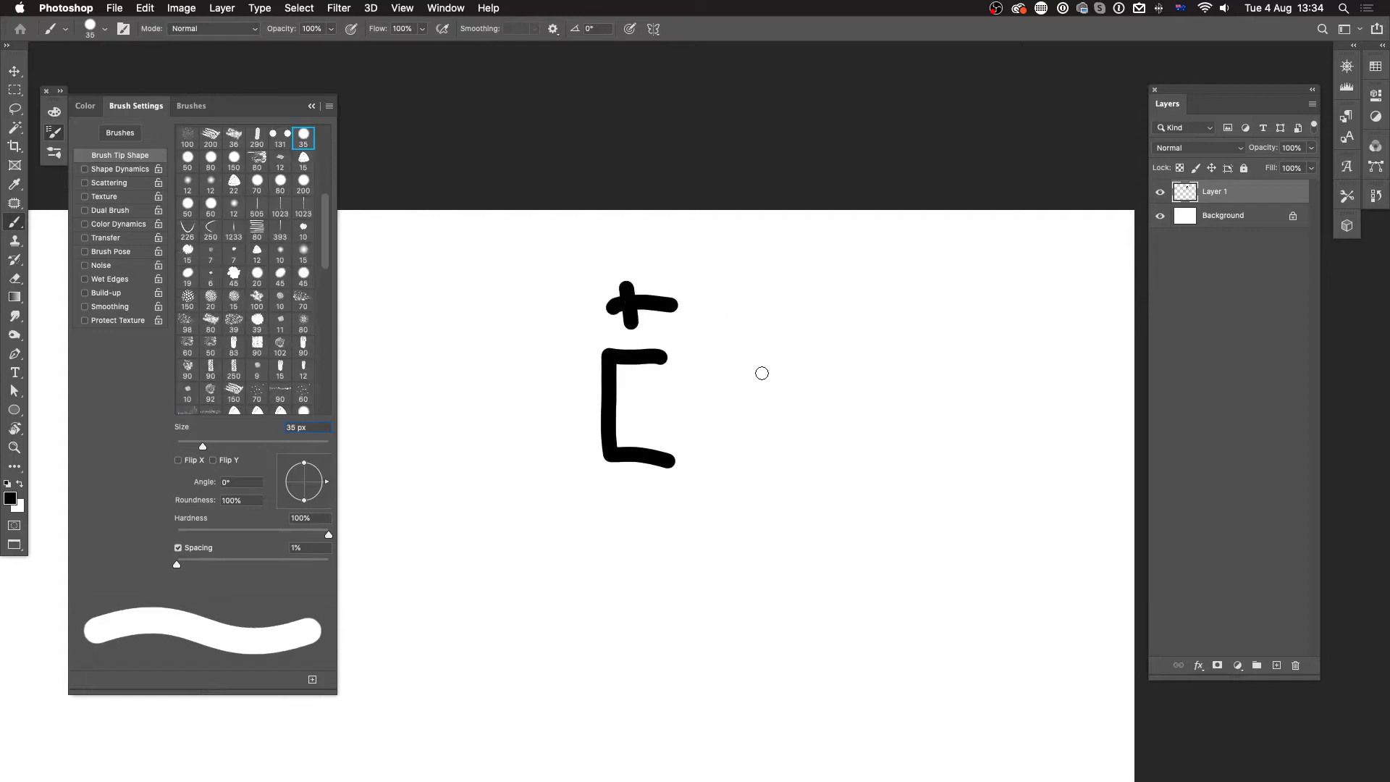
Replace the plus above the opening bracket with a minus sign, and paint a closing bracket with a plus above it.
{"action": "key", "text": "super+z"}
{"action": "key", "text": "super+z"}
{"action": "left_click_drag", "start_coordinate": [611, 307], "coordinate": [673, 301]}
{"action": "mouse_move", "coordinate": [827, 362]}
{"action": "left_mouse_down"}
{"action": "mouse_move", "coordinate": [908, 349]}
{"action": "mouse_move", "coordinate": [830, 472]}
{"action": "left_mouse_up"}
{"action": "mouse_move", "coordinate": [863, 281]}
{"action": "left_mouse_down"}
{"action": "mouse_move", "coordinate": [866, 321]}
{"action": "mouse_move", "coordinate": [918, 294]}
{"action": "left_mouse_up"}
Enlarge the brush tip in repeated increments, and bring its size back down to 45 px.
{"action": "key", "text": "bracketright"}
{"action": "key", "text": "bracketright"}
{"action": "key", "text": "bracketright"}
{"action": "key", "text": "bracketright"}
{"action": "key", "text": "bracketright"}
{"action": "key", "text": "bracketright"}
{"action": "key", "text": "bracketright"}
{"action": "key", "text": "bracketright"}
{"action": "key", "text": "bracketright"}
{"action": "key", "text": "bracketright"}
{"action": "key", "text": "bracketright"}
{"action": "key", "text": "bracketright"}
{"action": "key", "text": "bracketright"}
{"action": "key", "text": "bracketleft"}
{"action": "key", "text": "bracketleft"}
{"action": "key", "text": "bracketleft"}
{"action": "key", "text": "bracketleft"}
{"action": "key", "text": "bracketleft"}
{"action": "key", "text": "bracketleft"}
{"action": "key", "text": "bracketleft"}
{"action": "key", "text": "bracketleft"}
{"action": "key", "text": "bracketleft"}
{"action": "key", "text": "bracketleft"}
{"action": "key", "text": "bracketleft"}
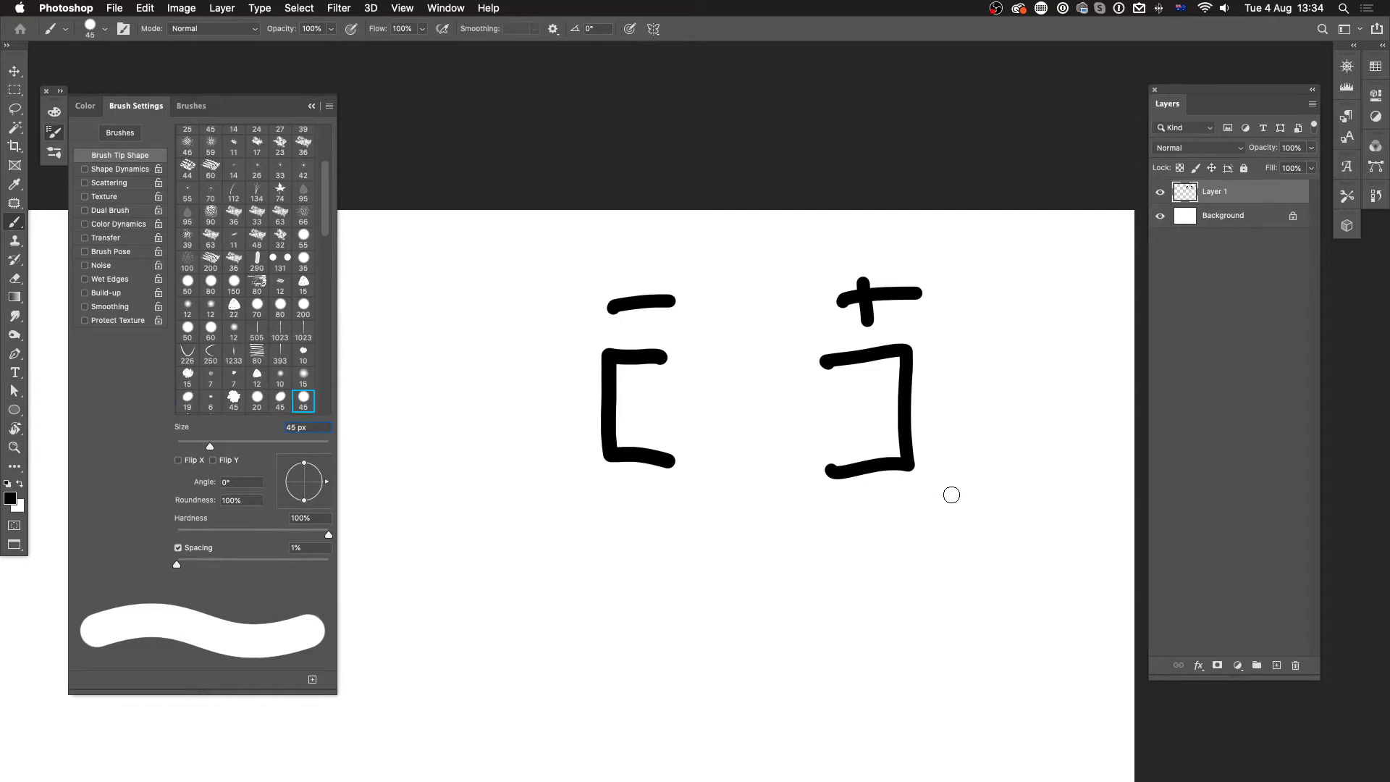
Clear the painted brackets and signs from the layer.
{"action": "key", "text": "super+a"}
{"action": "key", "text": "BackSpace"}
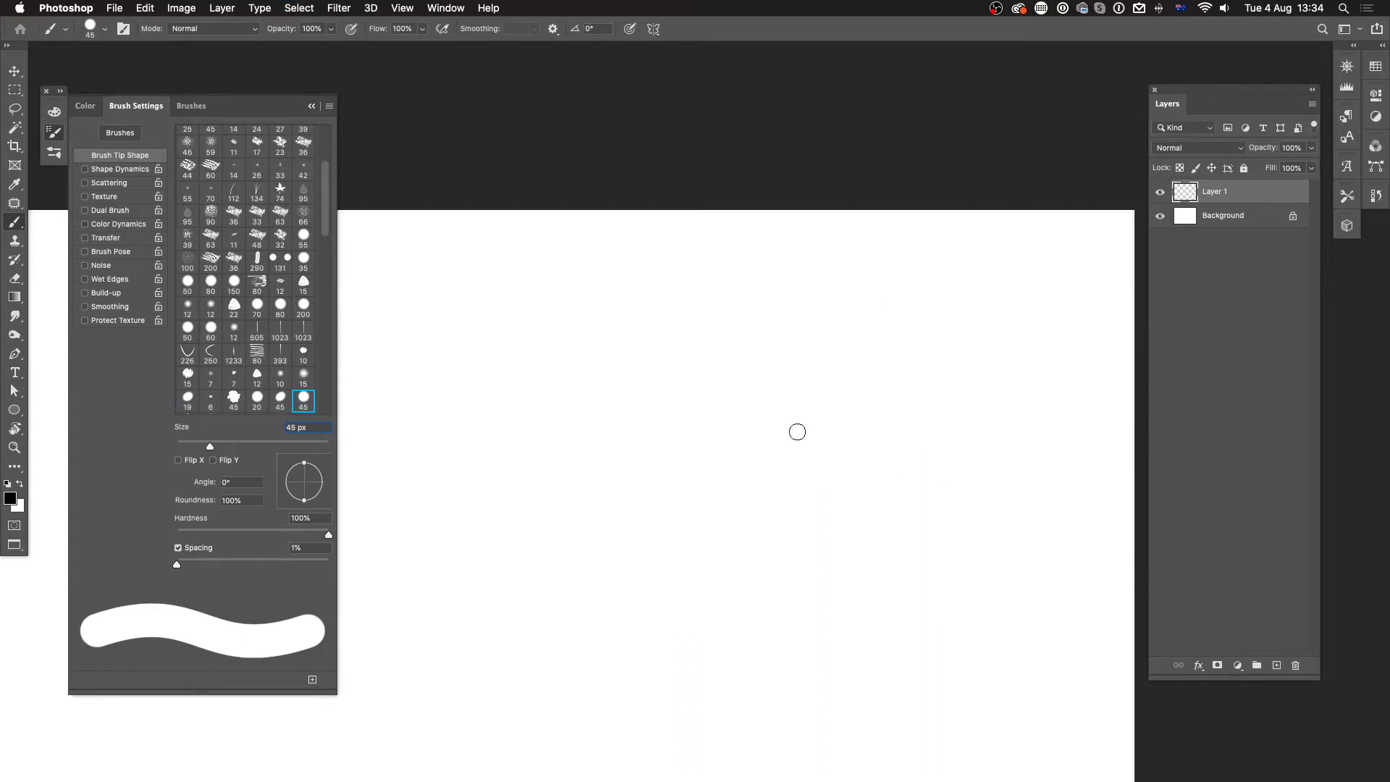
{"action": "left_click_drag", "start_coordinate": [697, 542], "coordinate": [792, 369]}
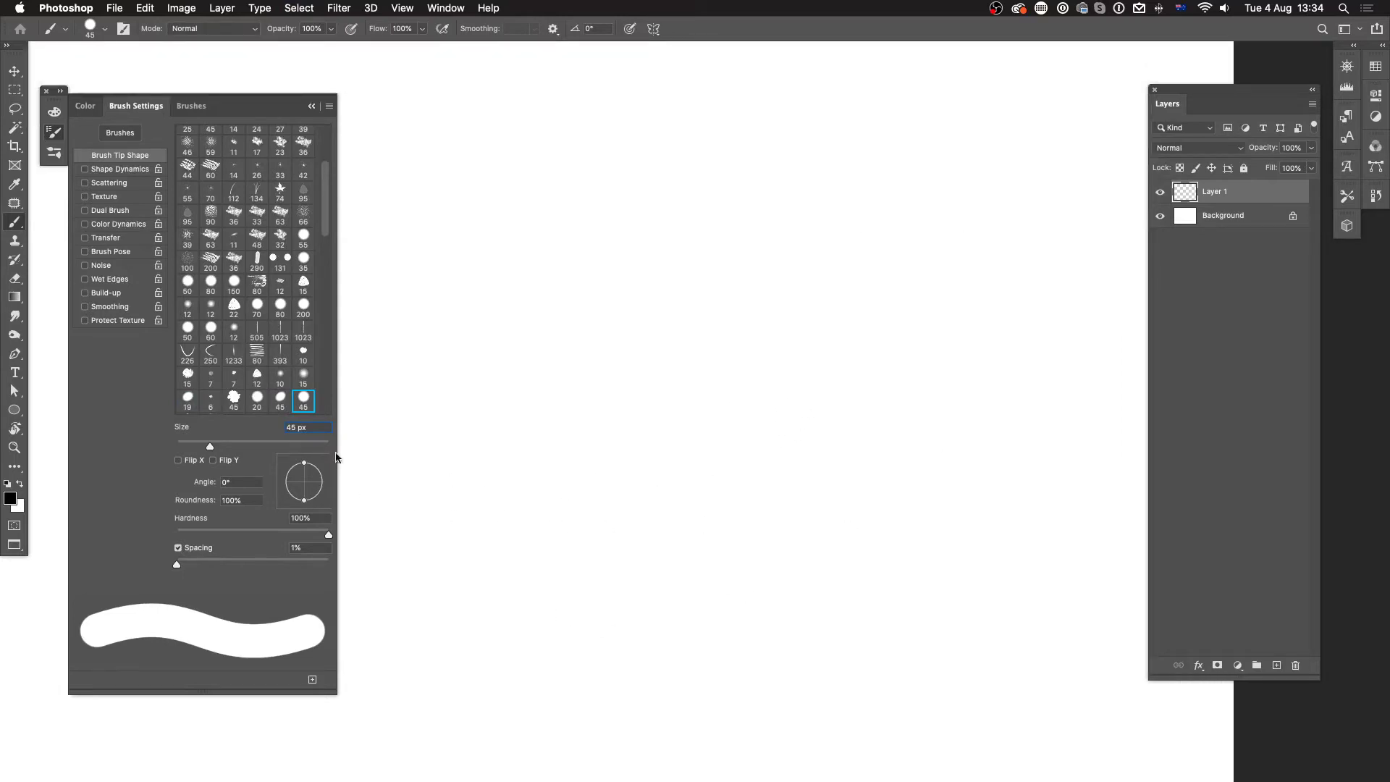
Choose the 30 px hard round tip with 163% spacing and paint a long winding dotted stroke.
{"action": "scroll", "coordinate": [325, 196], "scroll_direction": "up", "scroll_amount": 5}
{"action": "left_click", "coordinate": [211, 135]}
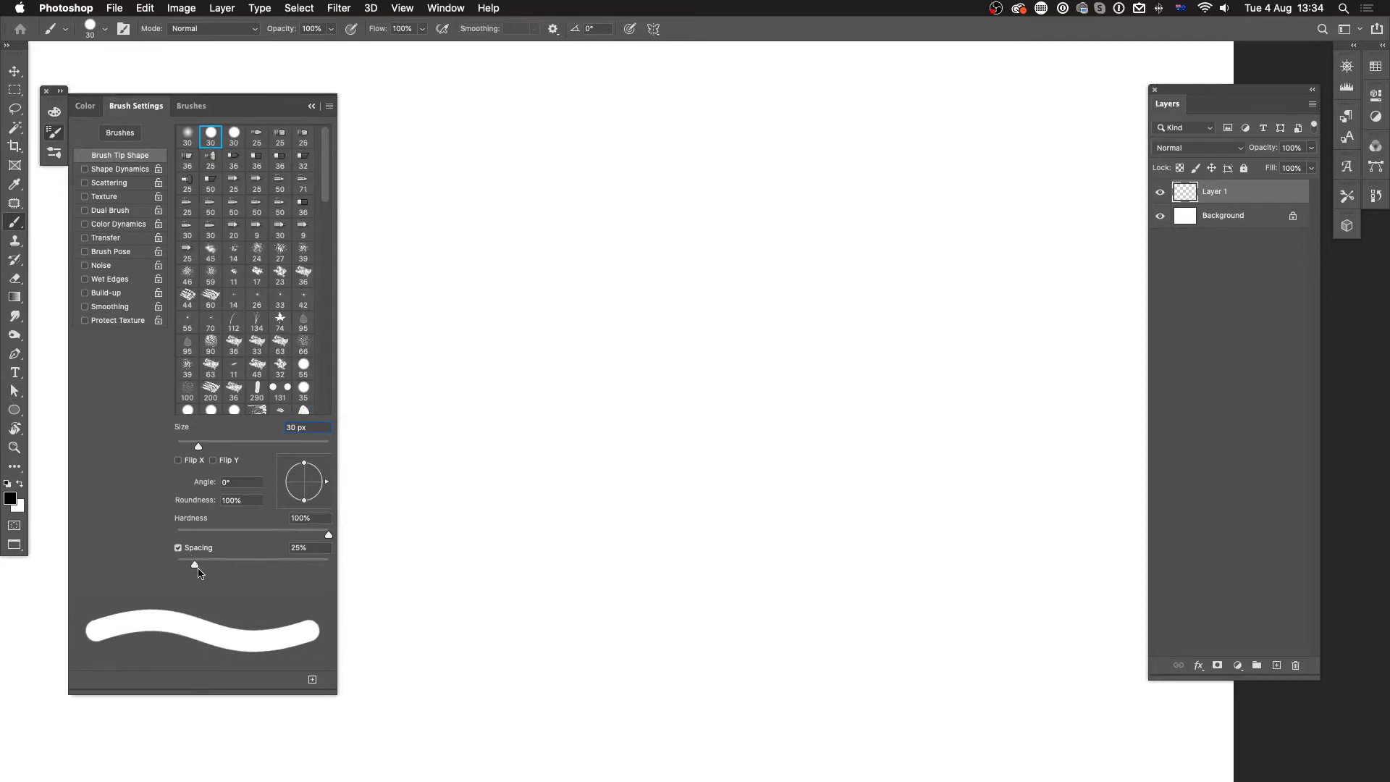
{"action": "left_click_drag", "start_coordinate": [196, 569], "coordinate": [277, 569]}
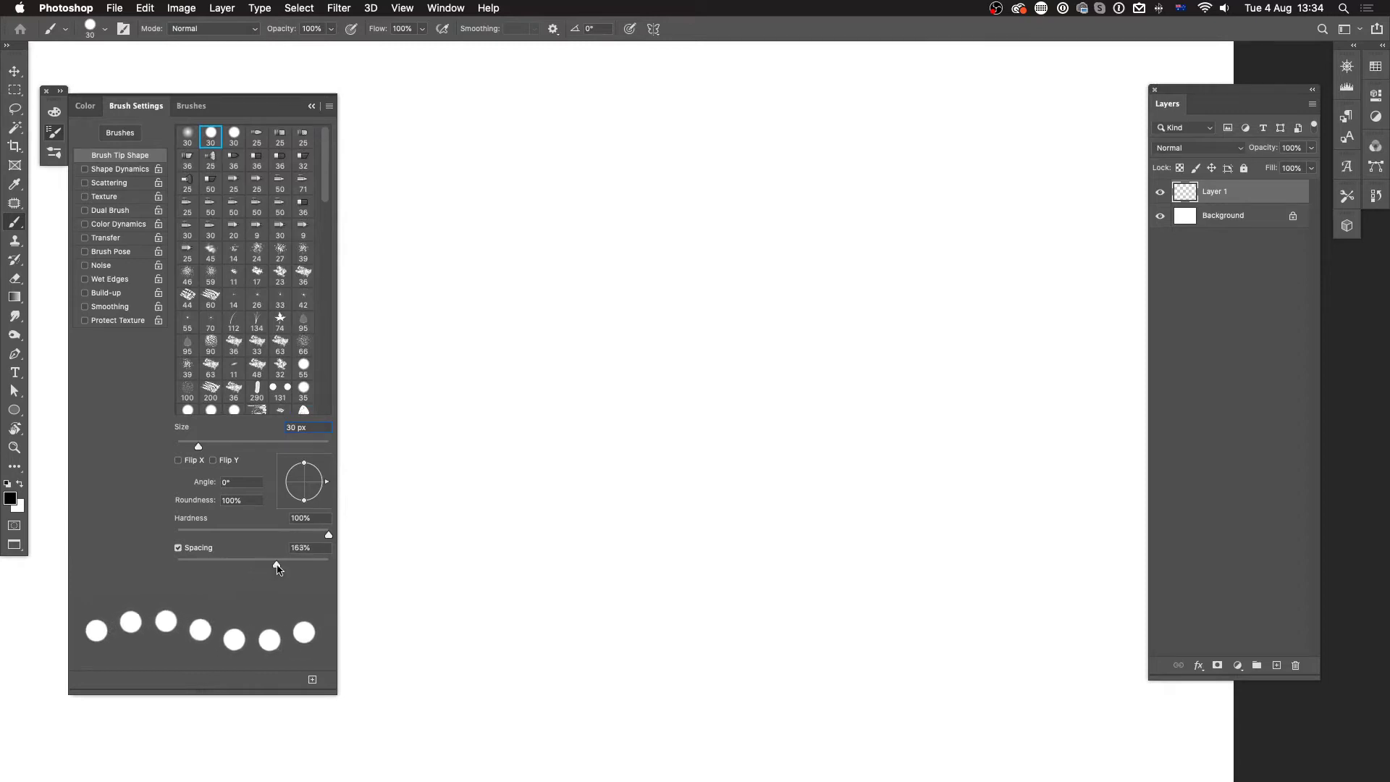
{"action": "mouse_move", "coordinate": [410, 619]}
{"action": "left_mouse_down"}
{"action": "mouse_move", "coordinate": [695, 393]}
{"action": "mouse_move", "coordinate": [785, 602]}
{"action": "mouse_move", "coordinate": [738, 289]}
{"action": "mouse_move", "coordinate": [676, 168]}
{"action": "mouse_move", "coordinate": [841, 211]}
{"action": "mouse_move", "coordinate": [990, 484]}
{"action": "left_mouse_up"}
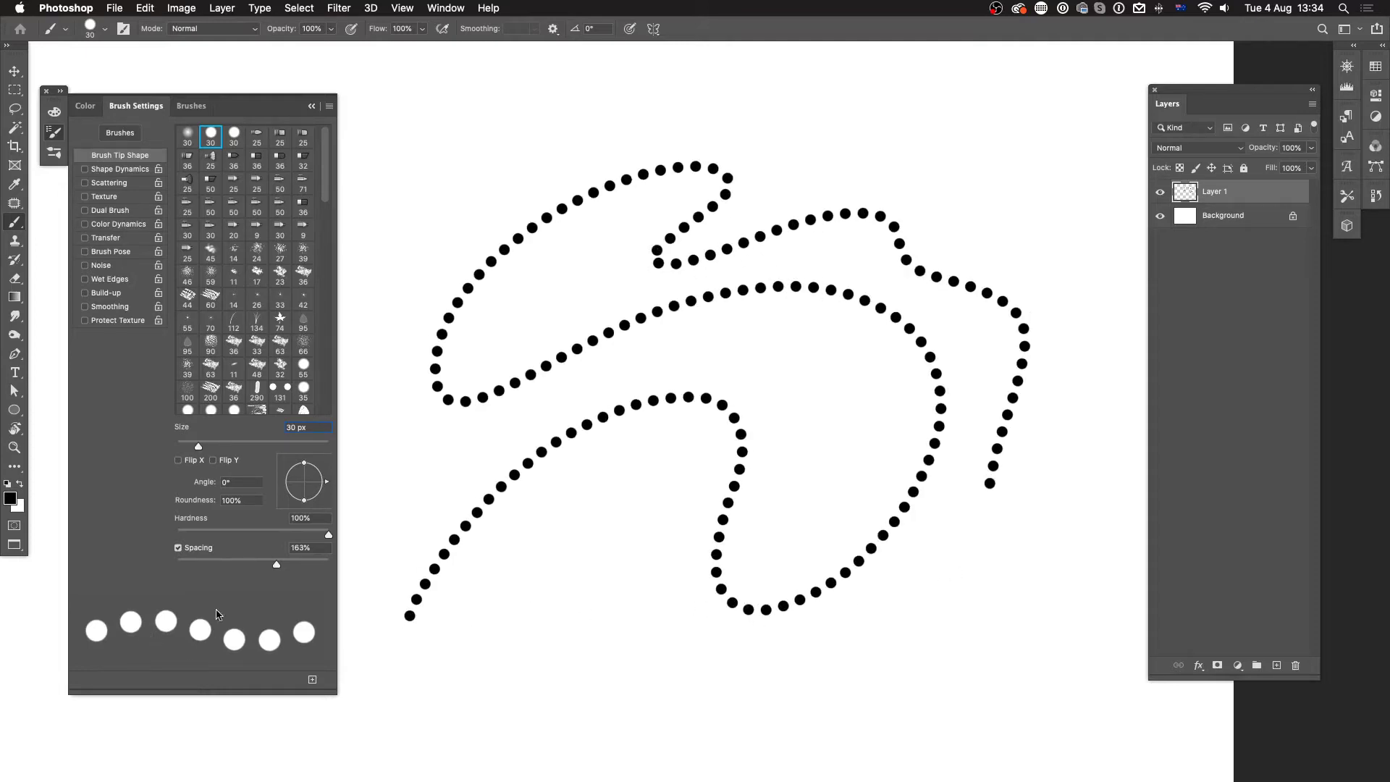
Paint a curved stroke at 1% spacing below the dotted line and another at 169% spacing above it.
{"action": "left_click_drag", "start_coordinate": [277, 564], "coordinate": [176, 564]}
{"action": "mouse_move", "coordinate": [431, 638]}
{"action": "left_mouse_down"}
{"action": "mouse_move", "coordinate": [652, 455]}
{"action": "mouse_move", "coordinate": [852, 643]}
{"action": "mouse_move", "coordinate": [927, 581]}
{"action": "left_mouse_up"}
{"action": "left_click_drag", "start_coordinate": [176, 564], "coordinate": [278, 565]}
{"action": "mouse_move", "coordinate": [381, 567]}
{"action": "left_mouse_down"}
{"action": "mouse_move", "coordinate": [771, 446]}
{"action": "mouse_move", "coordinate": [895, 456]}
{"action": "left_mouse_up"}
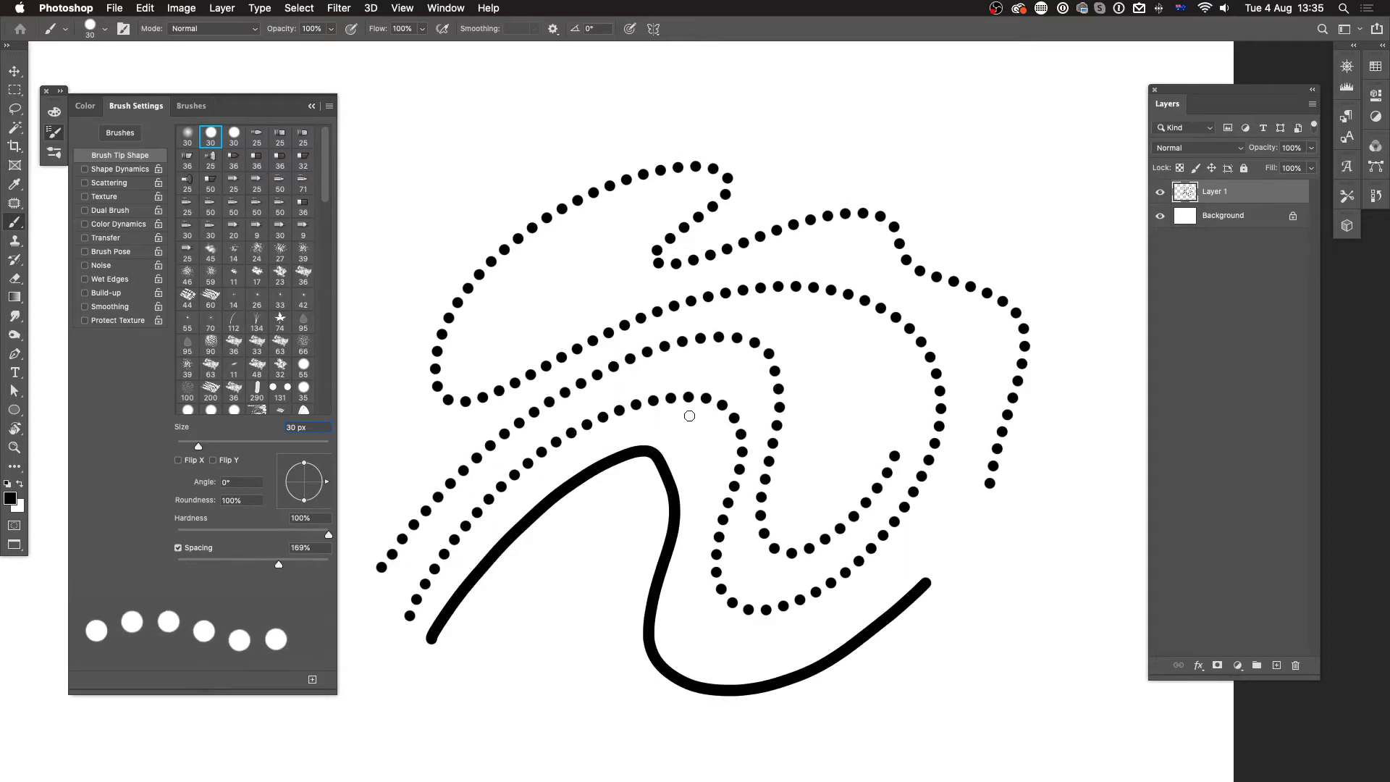
Paint two parallel dotted strokes in the empty space between the existing dot rows, working close up.
{"action": "scroll", "coordinate": [794, 484], "scroll_direction": "up", "scroll_amount": 10}
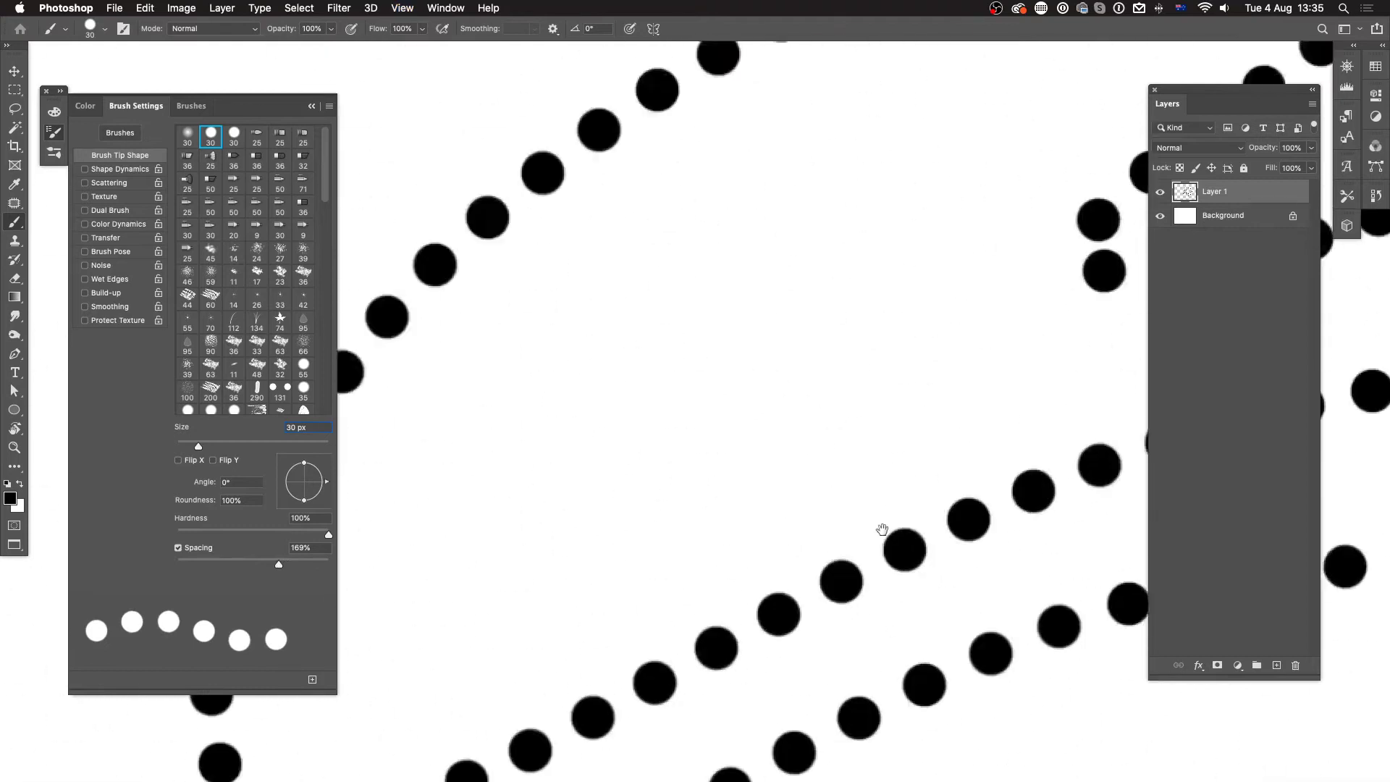
{"action": "left_click_drag", "start_coordinate": [811, 483], "coordinate": [807, 481]}
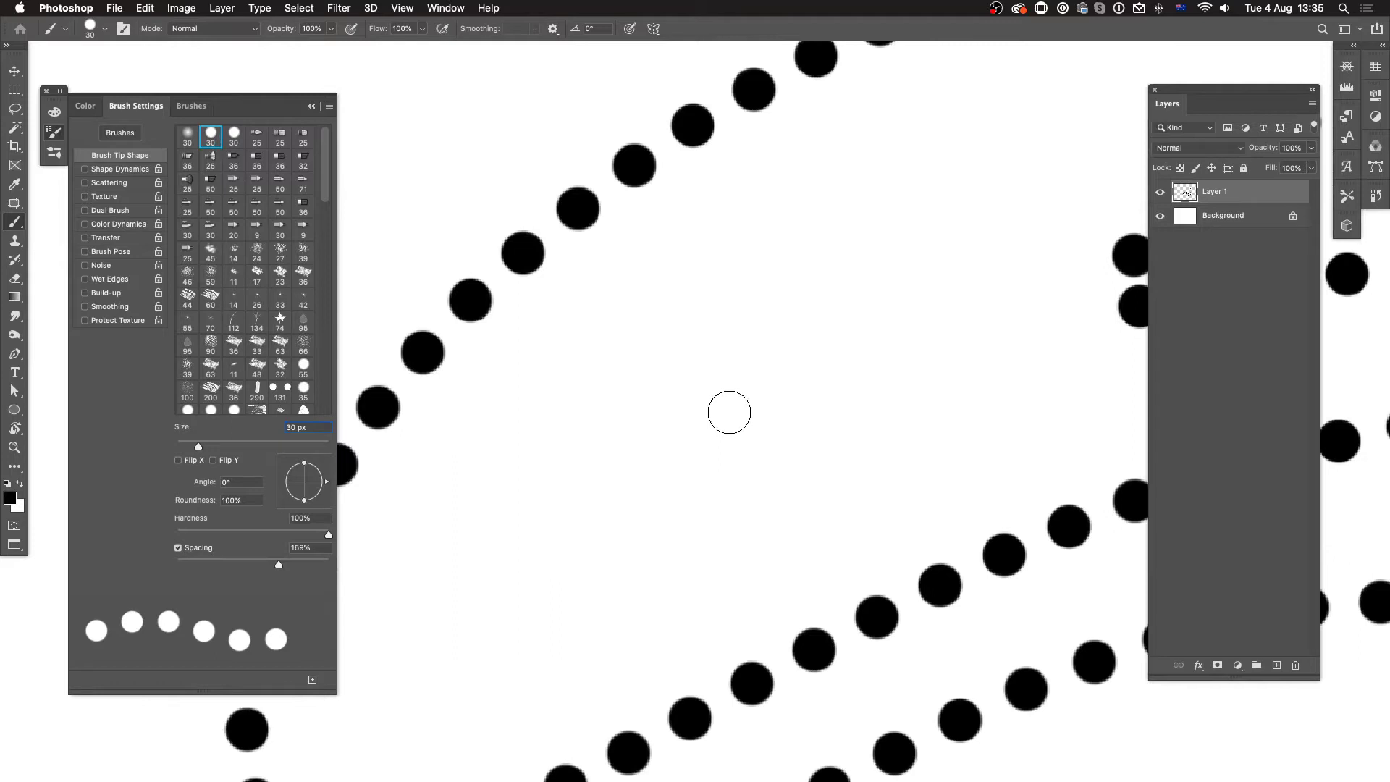
{"action": "mouse_move", "coordinate": [502, 540]}
{"action": "left_mouse_down"}
{"action": "mouse_move", "coordinate": [640, 403]}
{"action": "mouse_move", "coordinate": [791, 300]}
{"action": "mouse_move", "coordinate": [1043, 173]}
{"action": "left_mouse_up"}
{"action": "mouse_move", "coordinate": [557, 582]}
{"action": "left_mouse_down"}
{"action": "mouse_move", "coordinate": [942, 304]}
{"action": "mouse_move", "coordinate": [1042, 257]}
{"action": "left_mouse_up"}
Paint a stroke at 319% spacing above the two new dotted rows and one at 1% spacing below them.
{"action": "left_click_drag", "start_coordinate": [278, 564], "coordinate": [300, 566]}
{"action": "mouse_move", "coordinate": [447, 510]}
{"action": "left_mouse_down"}
{"action": "mouse_move", "coordinate": [515, 430]}
{"action": "mouse_move", "coordinate": [792, 215]}
{"action": "mouse_move", "coordinate": [1043, 120]}
{"action": "left_mouse_up"}
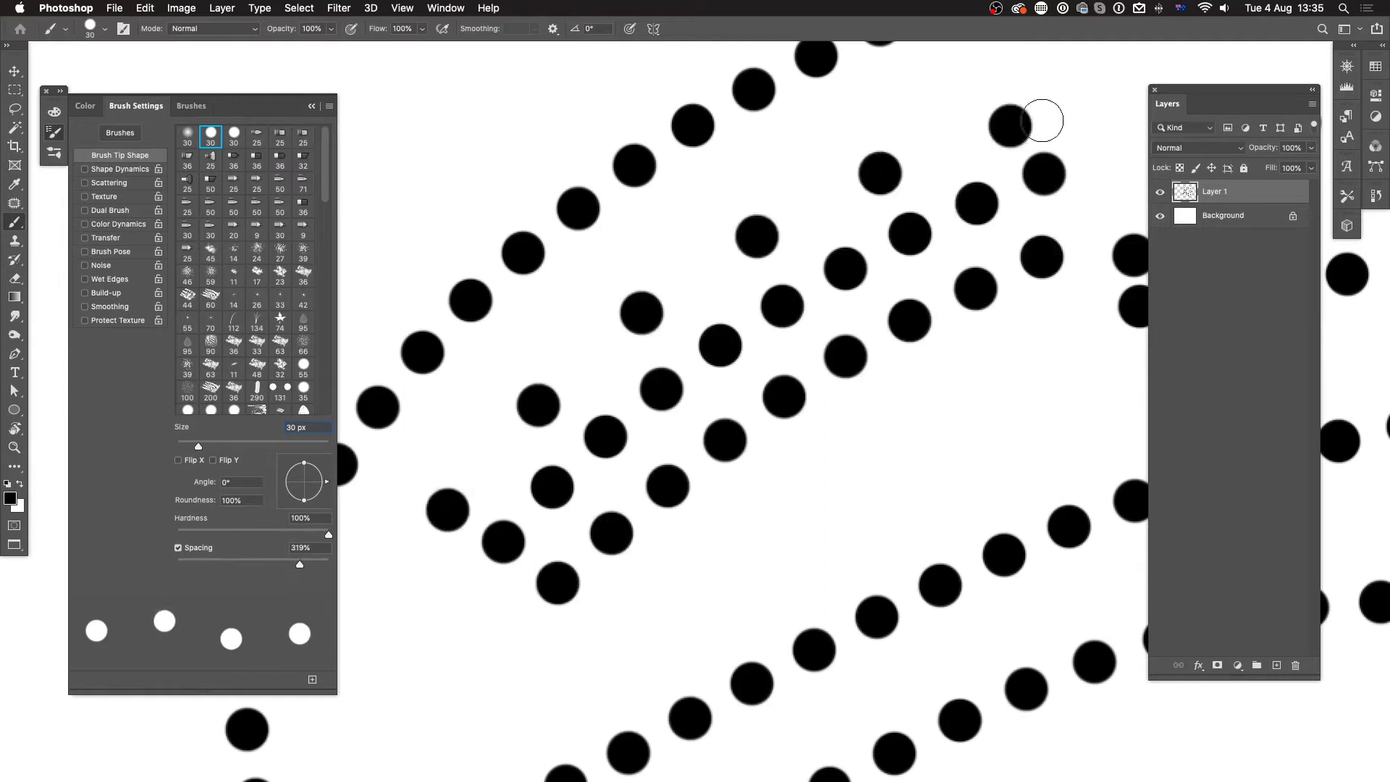
{"action": "left_click_drag", "start_coordinate": [299, 566], "coordinate": [177, 566]}
{"action": "mouse_move", "coordinate": [595, 628]}
{"action": "left_mouse_down"}
{"action": "mouse_move", "coordinate": [648, 564]}
{"action": "mouse_move", "coordinate": [994, 338]}
{"action": "mouse_move", "coordinate": [1073, 304]}
{"action": "left_mouse_up"}
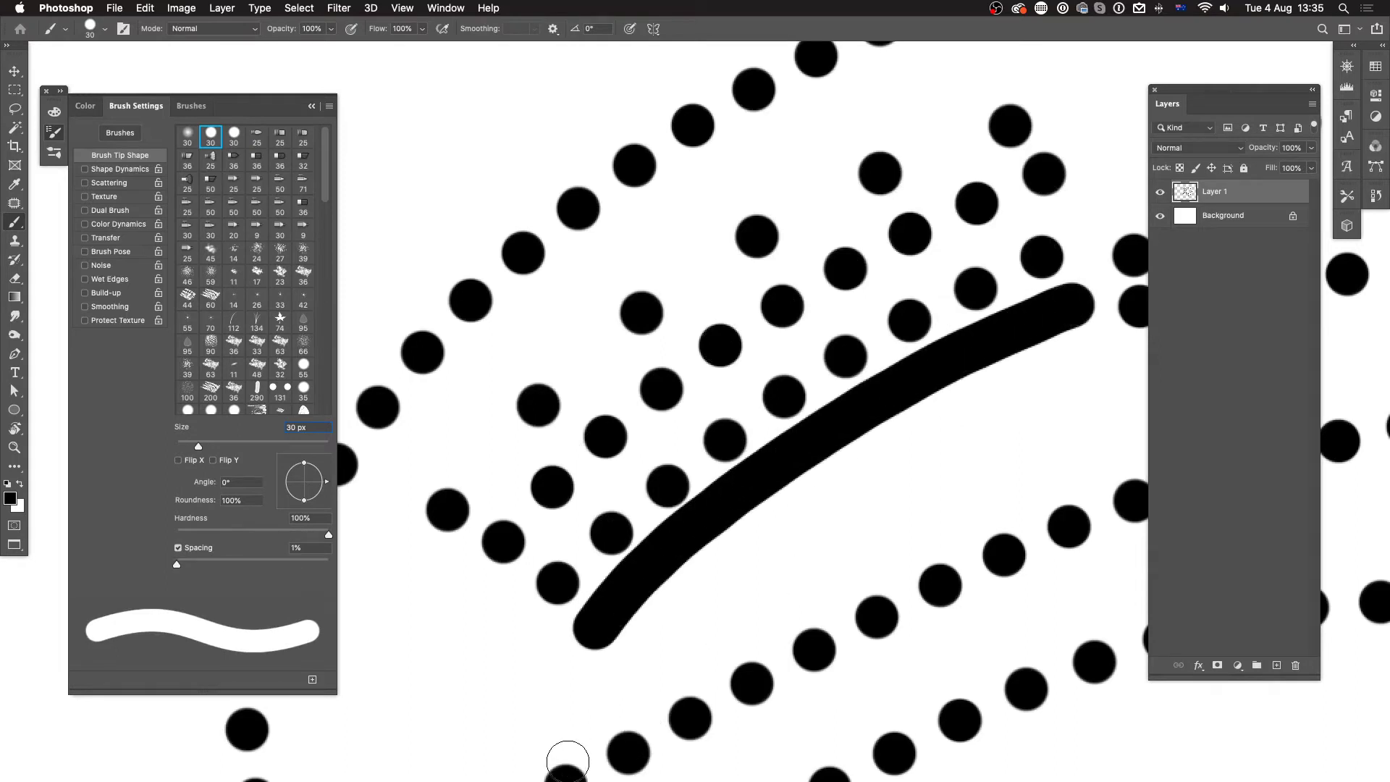
Reduce the brush size to 1 px and sketch overlapping circles with a hatched stroke outline below the solid stroke.
{"action": "key", "text": "bracketleft"}
{"action": "key", "text": "bracketleft"}
{"action": "key", "text": "bracketleft"}
{"action": "key", "text": "bracketleft"}
{"action": "key", "text": "bracketleft"}
{"action": "key", "text": "bracketleft"}
{"action": "key", "text": "bracketleft"}
{"action": "key", "text": "bracketleft"}
{"action": "key", "text": "bracketleft"}
{"action": "key", "text": "bracketleft"}
{"action": "key", "text": "bracketleft"}
{"action": "mouse_move", "coordinate": [718, 592]}
{"action": "left_mouse_down"}
{"action": "mouse_move", "coordinate": [751, 579]}
{"action": "mouse_move", "coordinate": [725, 586]}
{"action": "mouse_move", "coordinate": [727, 620]}
{"action": "mouse_move", "coordinate": [754, 571]}
{"action": "mouse_move", "coordinate": [730, 592]}
{"action": "mouse_move", "coordinate": [736, 618]}
{"action": "mouse_move", "coordinate": [741, 573]}
{"action": "mouse_move", "coordinate": [793, 551]}
{"action": "left_mouse_up"}
{"action": "left_click_drag", "start_coordinate": [723, 585], "coordinate": [800, 537]}
{"action": "left_click_drag", "start_coordinate": [745, 624], "coordinate": [951, 491]}
{"action": "left_click_drag", "start_coordinate": [723, 588], "coordinate": [1050, 426]}
{"action": "left_click_drag", "start_coordinate": [753, 621], "coordinate": [1040, 466]}
{"action": "mouse_move", "coordinate": [731, 616]}
{"action": "left_mouse_down"}
{"action": "mouse_move", "coordinate": [814, 529]}
{"action": "mouse_move", "coordinate": [1025, 446]}
{"action": "left_mouse_up"}
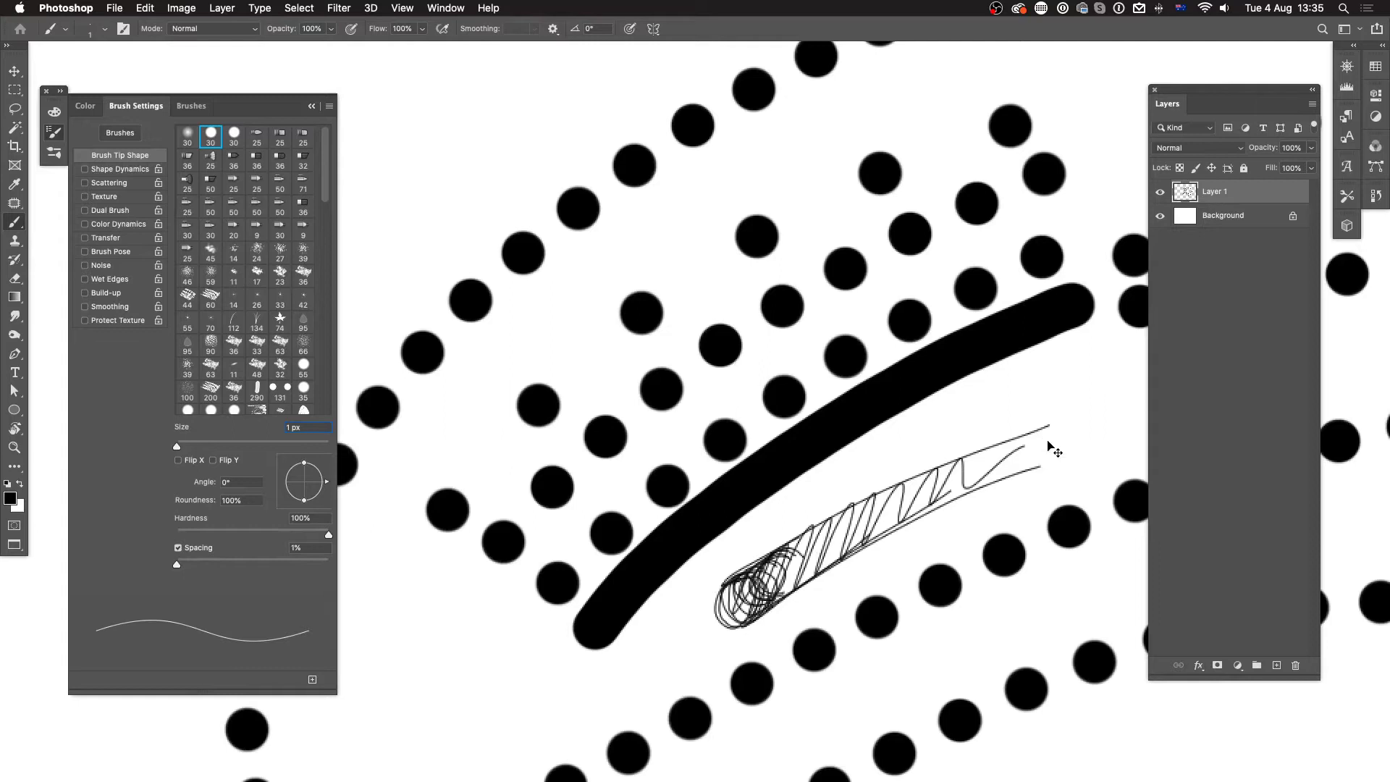
Clear all strokes from the layer and set the brush size to 15 px.
{"action": "key", "text": "Delete"}
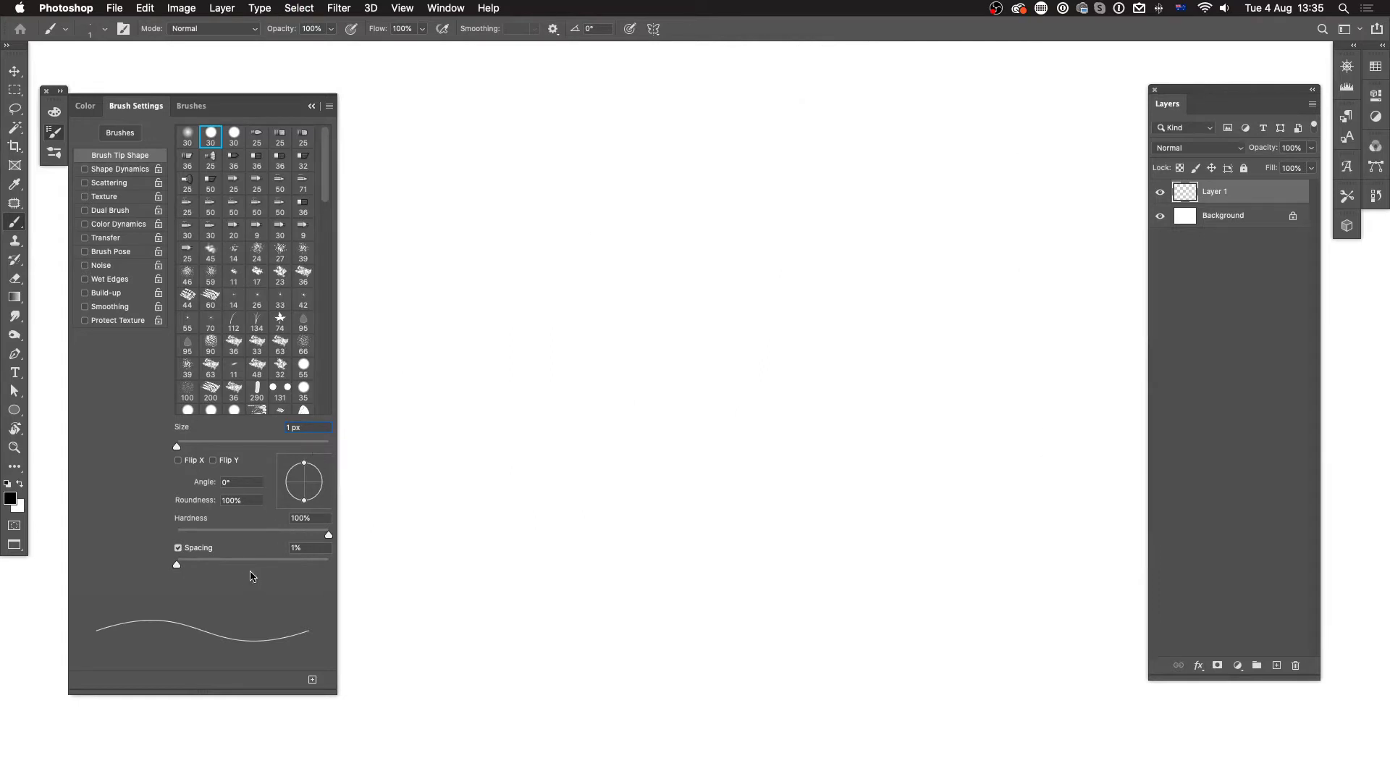
{"action": "key", "text": "bracketright"}
{"action": "key", "text": "bracketright"}
{"action": "key", "text": "bracketright"}
{"action": "key", "text": "bracketright"}
{"action": "key", "text": "bracketright"}
{"action": "key", "text": "bracketright"}
{"action": "key", "text": "bracketright"}
{"action": "key", "text": "bracketright"}
{"action": "key", "text": "bracketright"}
{"action": "key", "text": "bracketright"}
{"action": "key", "text": "bracketright"}
{"action": "key", "text": "bracketleft"}
{"action": "key", "text": "bracketleft"}
{"action": "key", "text": "bracketleft"}
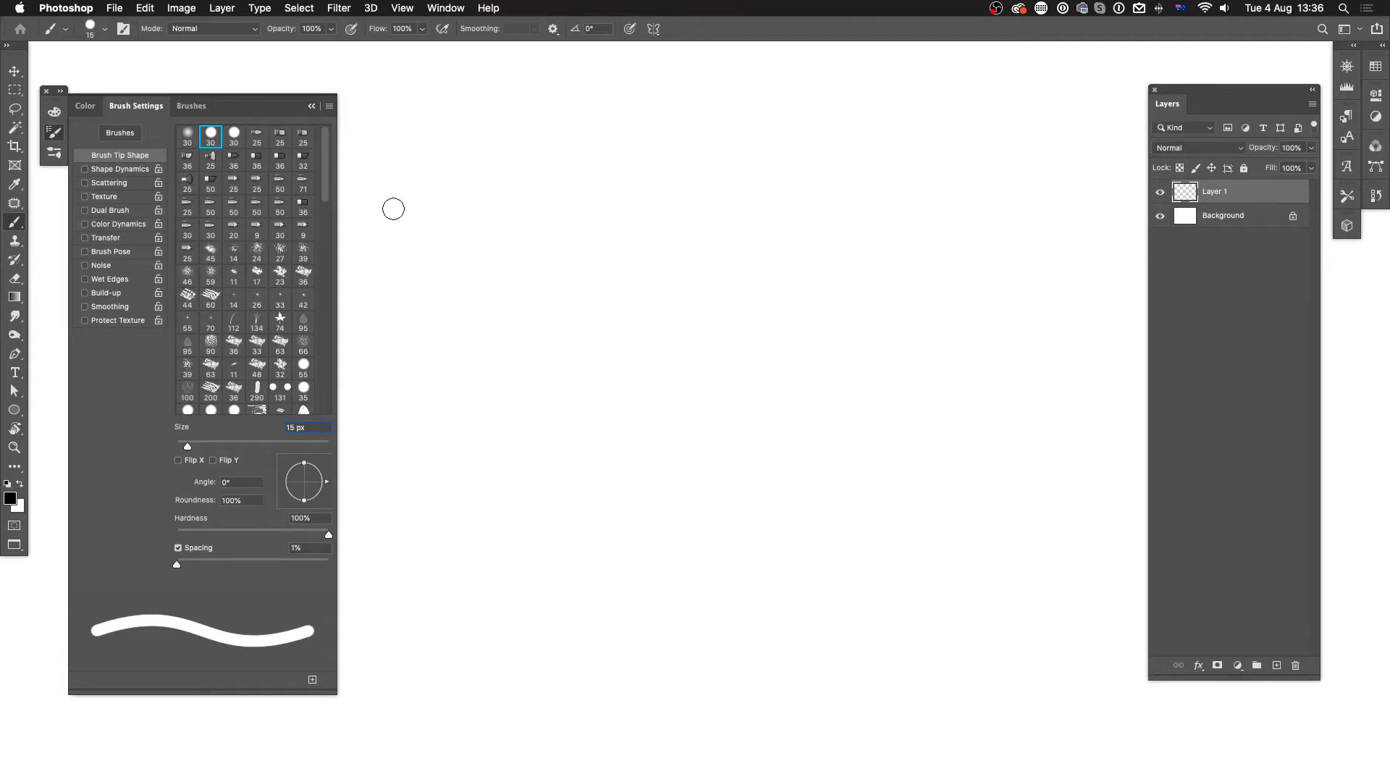
Enable Shape Dynamics with 100% size jitter and paint a thick looping stroke with the brush enlarged to 100 px.
{"action": "left_click", "coordinate": [119, 168]}
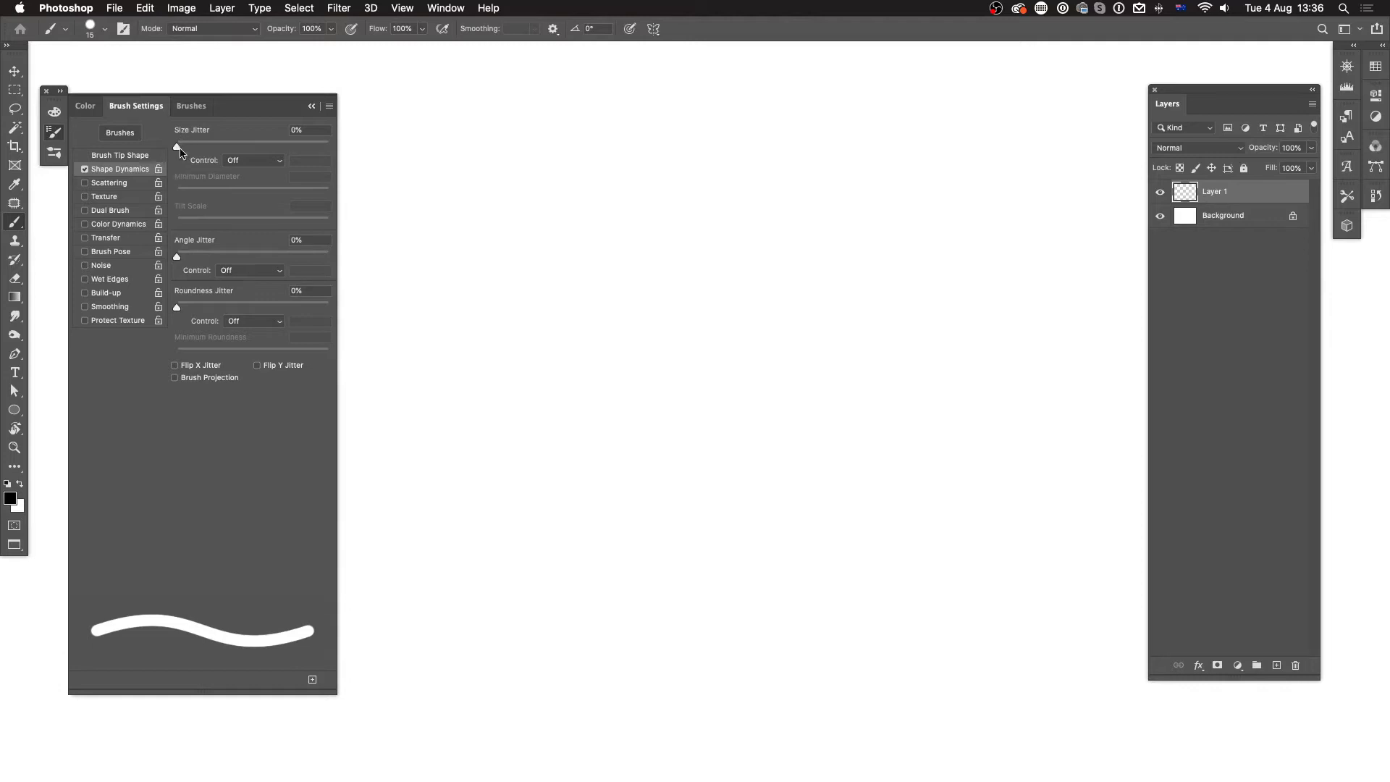
{"action": "left_click_drag", "start_coordinate": [177, 148], "coordinate": [338, 147]}
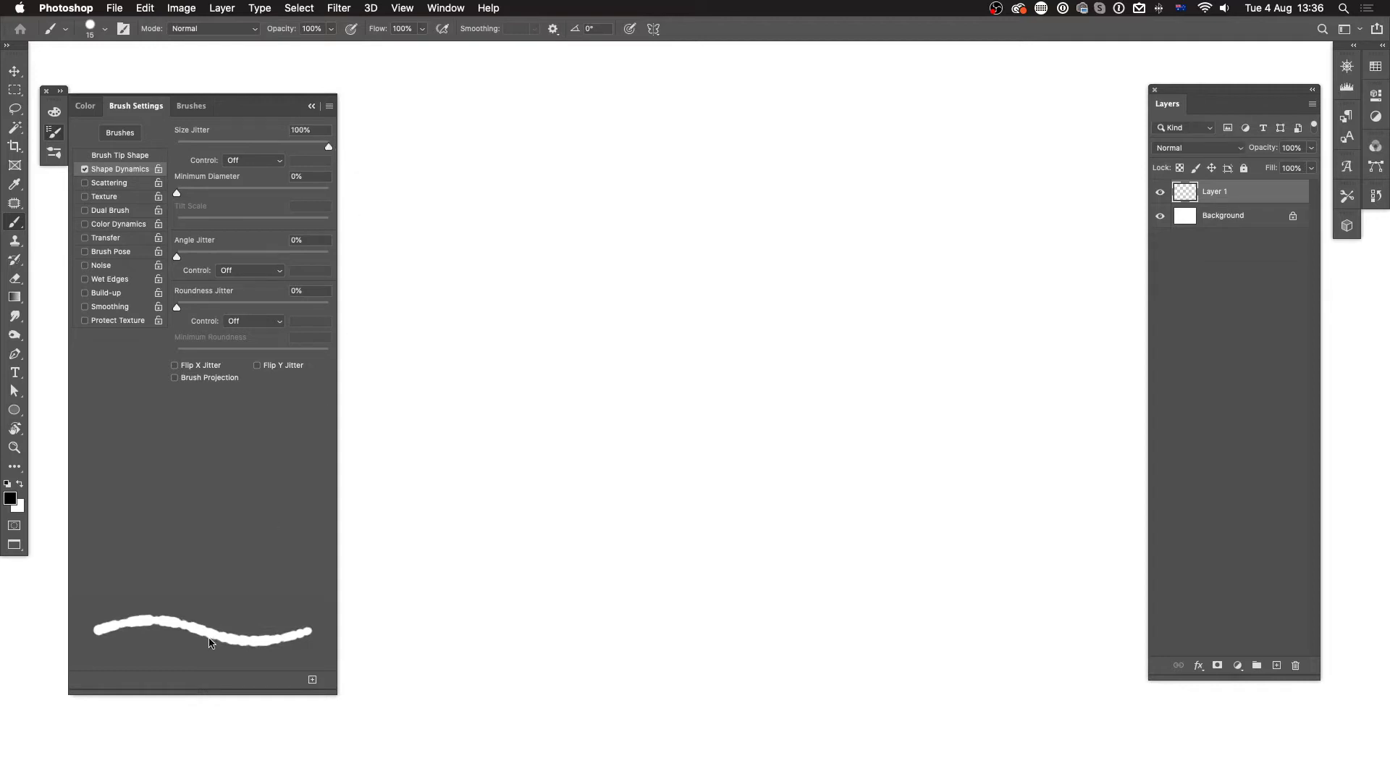
{"action": "key", "text": "bracketright"}
{"action": "key", "text": "bracketright"}
{"action": "key", "text": "bracketright"}
{"action": "key", "text": "bracketright"}
{"action": "key", "text": "bracketright"}
{"action": "key", "text": "bracketright"}
{"action": "key", "text": "bracketright"}
{"action": "key", "text": "bracketright"}
{"action": "key", "text": "bracketright"}
{"action": "key", "text": "bracketright"}
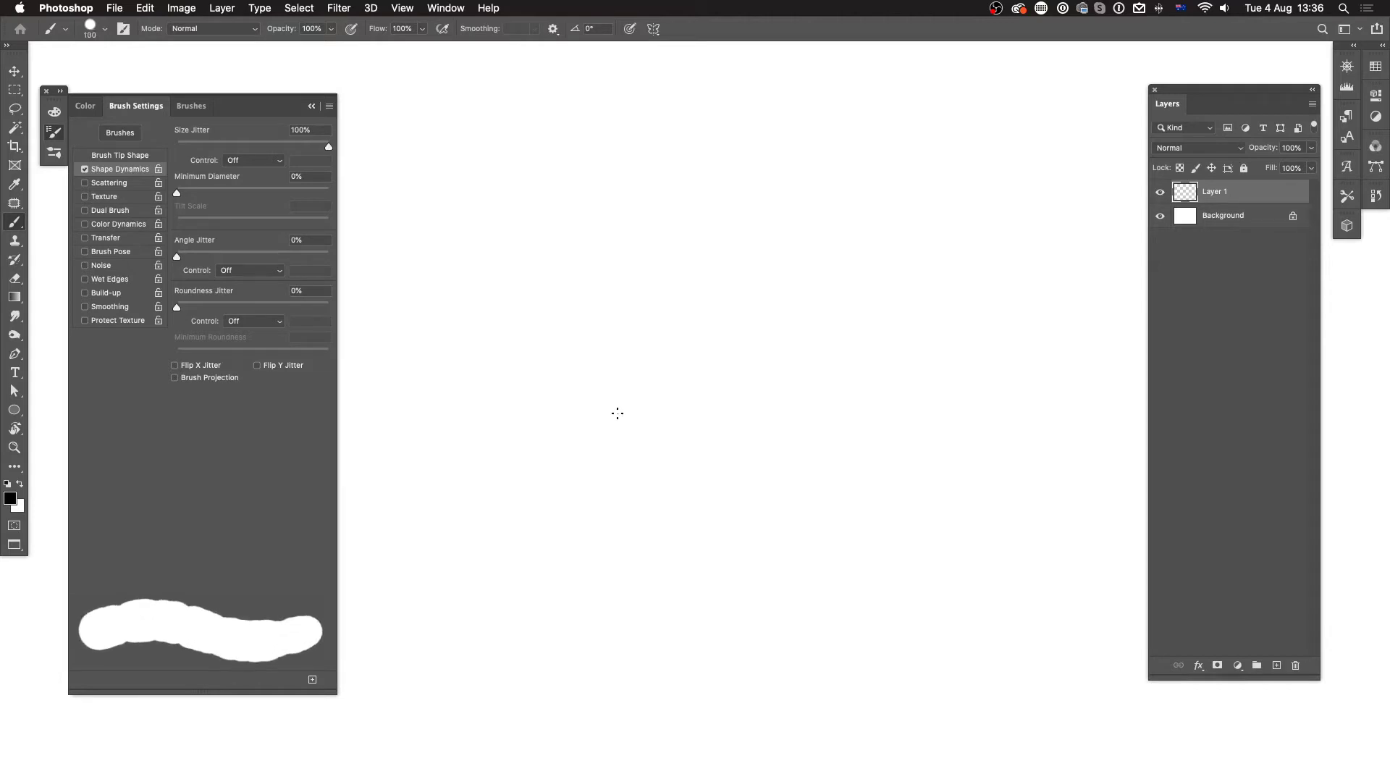
{"action": "mouse_move", "coordinate": [604, 419]}
{"action": "left_mouse_down"}
{"action": "mouse_move", "coordinate": [762, 355]}
{"action": "mouse_move", "coordinate": [998, 318]}
{"action": "mouse_move", "coordinate": [702, 202]}
{"action": "mouse_move", "coordinate": [626, 422]}
{"action": "left_mouse_up"}
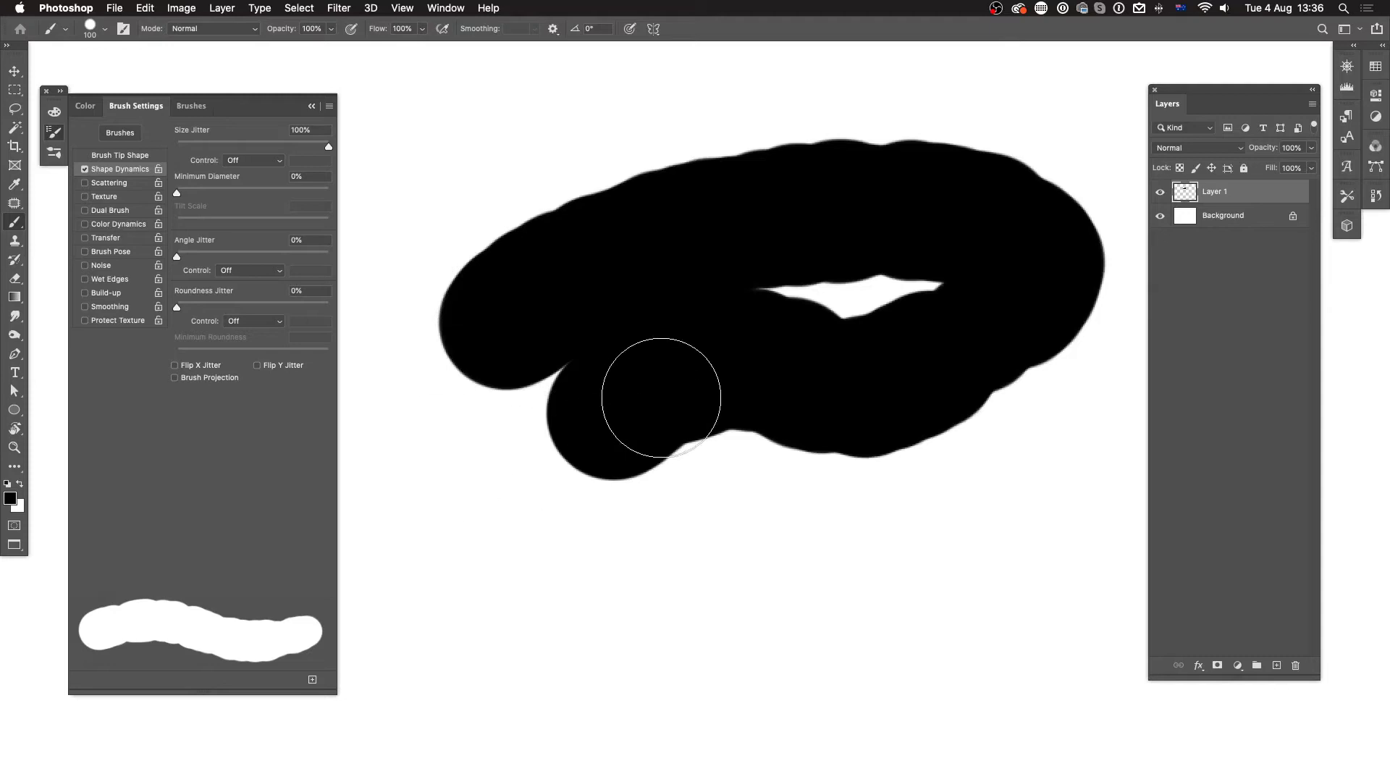
{"action": "key", "text": "super+minus"}
{"action": "key", "text": "super+minus"}
{"action": "key", "text": "super+minus"}
{"action": "key", "text": "super+minus"}
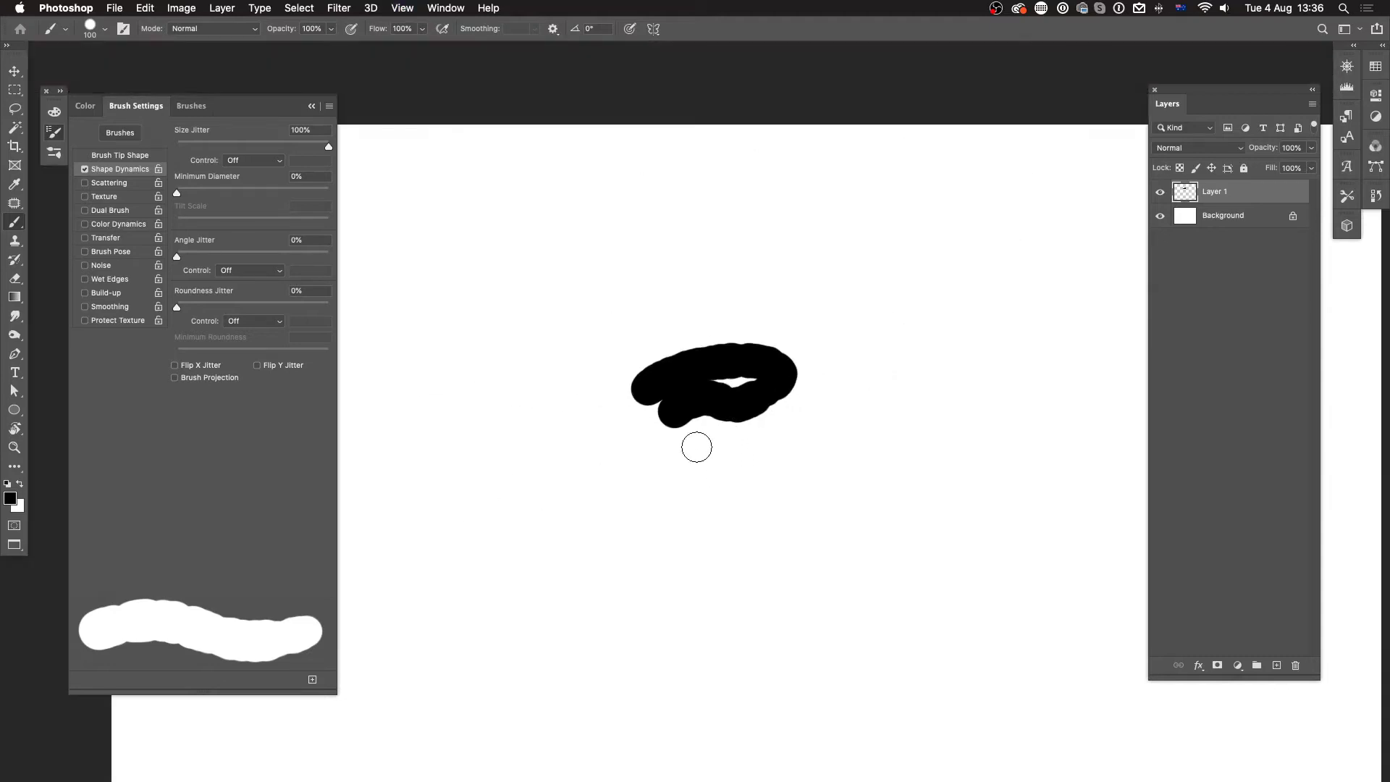
Set the brush size to 40 px and spacing to 117%, and paint four arcing rows of dots above the loop.
{"action": "key", "text": "bracketleft"}
{"action": "key", "text": "bracketleft"}
{"action": "key", "text": "bracketleft"}
{"action": "key", "text": "bracketleft"}
{"action": "key", "text": "bracketleft"}
{"action": "key", "text": "bracketleft"}
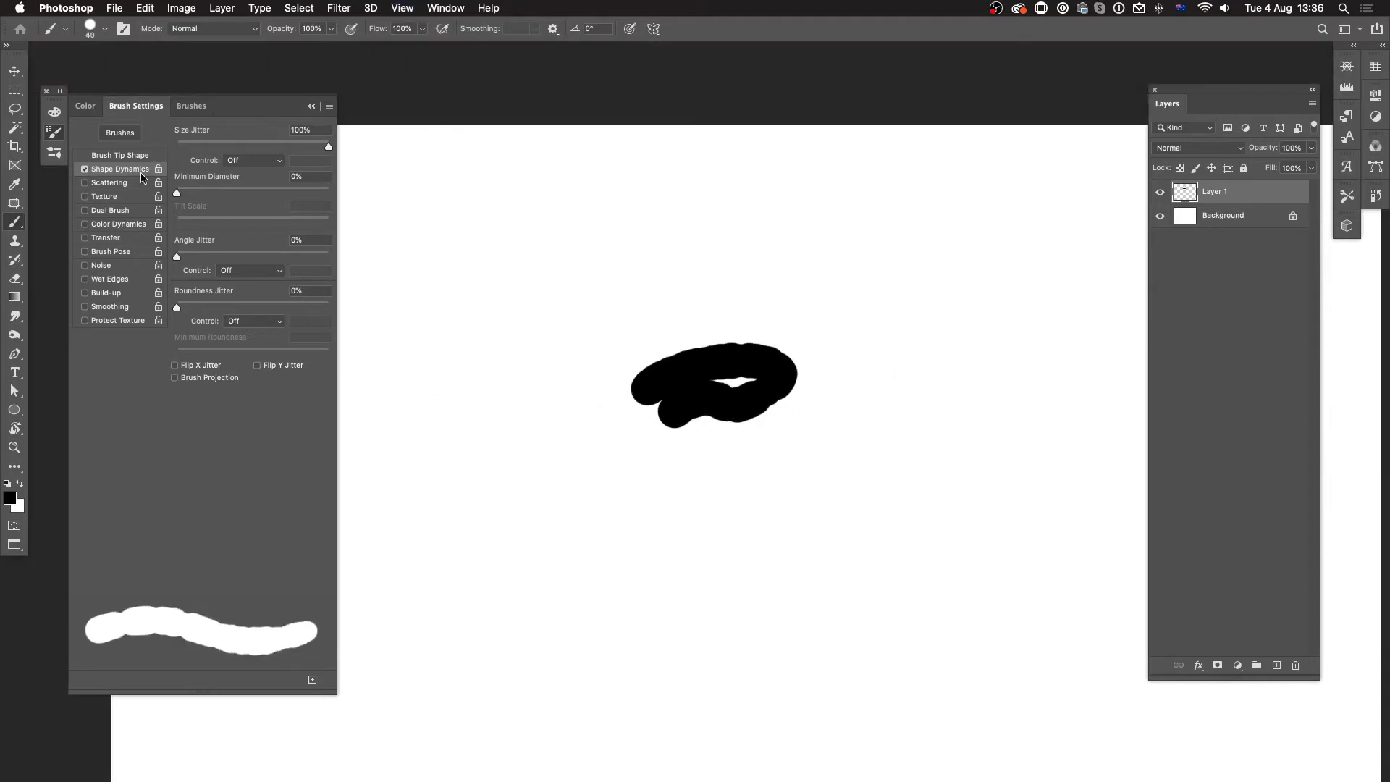
{"action": "left_click", "coordinate": [131, 157]}
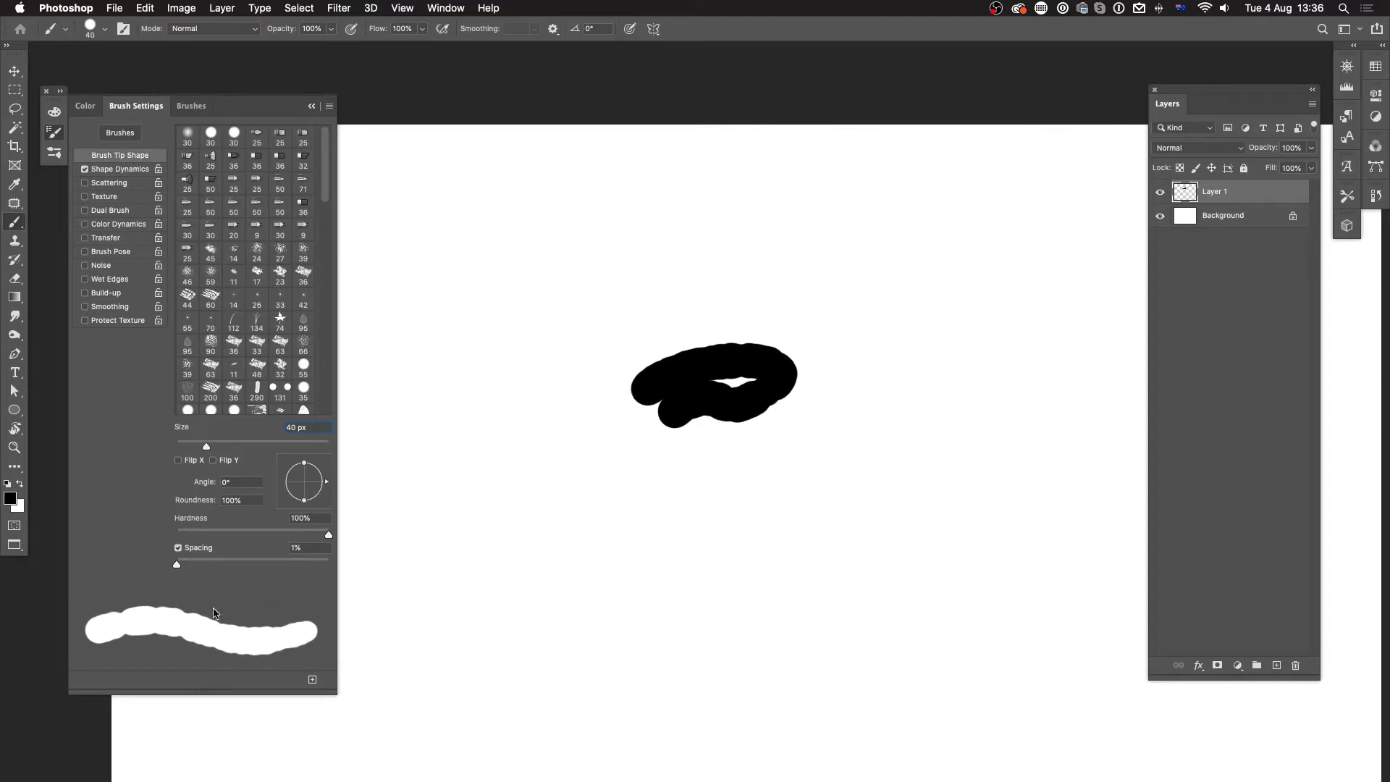
{"action": "mouse_move", "coordinate": [177, 570]}
{"action": "left_mouse_down"}
{"action": "mouse_move", "coordinate": [274, 571]}
{"action": "mouse_move", "coordinate": [255, 571]}
{"action": "left_mouse_up"}
{"action": "mouse_move", "coordinate": [539, 325]}
{"action": "left_mouse_down"}
{"action": "mouse_move", "coordinate": [778, 258]}
{"action": "mouse_move", "coordinate": [1017, 271]}
{"action": "left_mouse_up"}
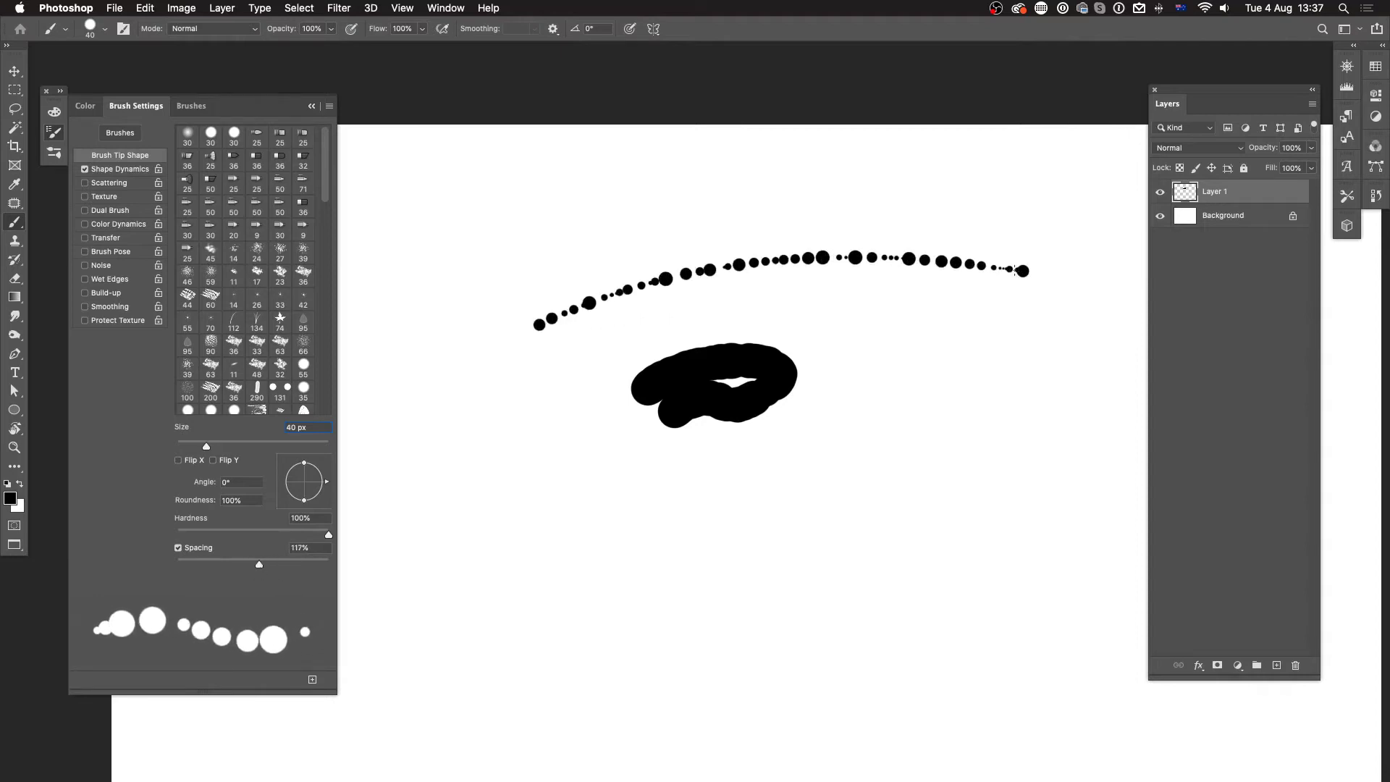
{"action": "mouse_move", "coordinate": [543, 343]}
{"action": "left_mouse_down"}
{"action": "mouse_move", "coordinate": [658, 311]}
{"action": "mouse_move", "coordinate": [926, 280]}
{"action": "mouse_move", "coordinate": [1027, 294]}
{"action": "left_mouse_up"}
{"action": "mouse_move", "coordinate": [534, 300]}
{"action": "left_mouse_down"}
{"action": "mouse_move", "coordinate": [678, 257]}
{"action": "mouse_move", "coordinate": [1012, 242]}
{"action": "mouse_move", "coordinate": [706, 233]}
{"action": "mouse_move", "coordinate": [1003, 210]}
{"action": "left_mouse_up"}
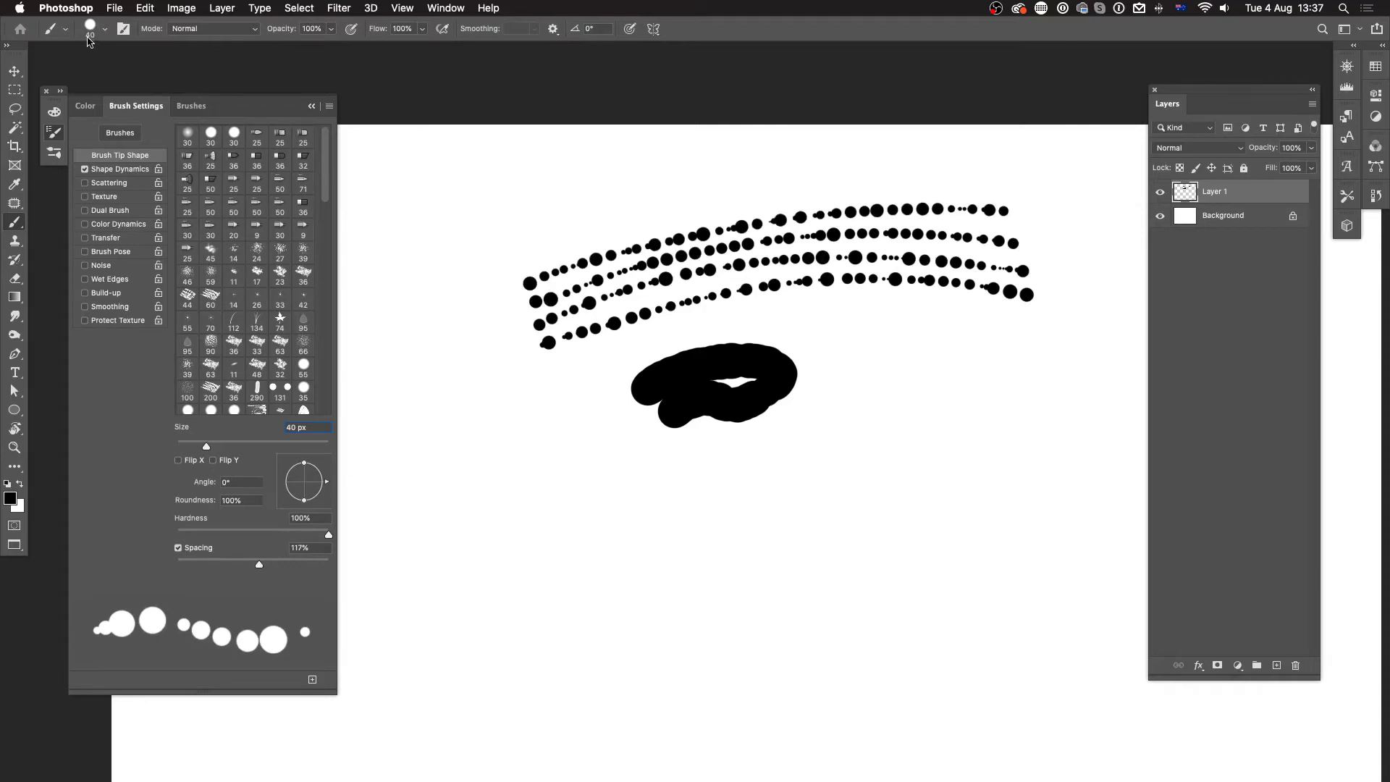
Paint further arcing rows of size-jittered dots above the existing rows.
{"action": "key", "text": "super+plus"}
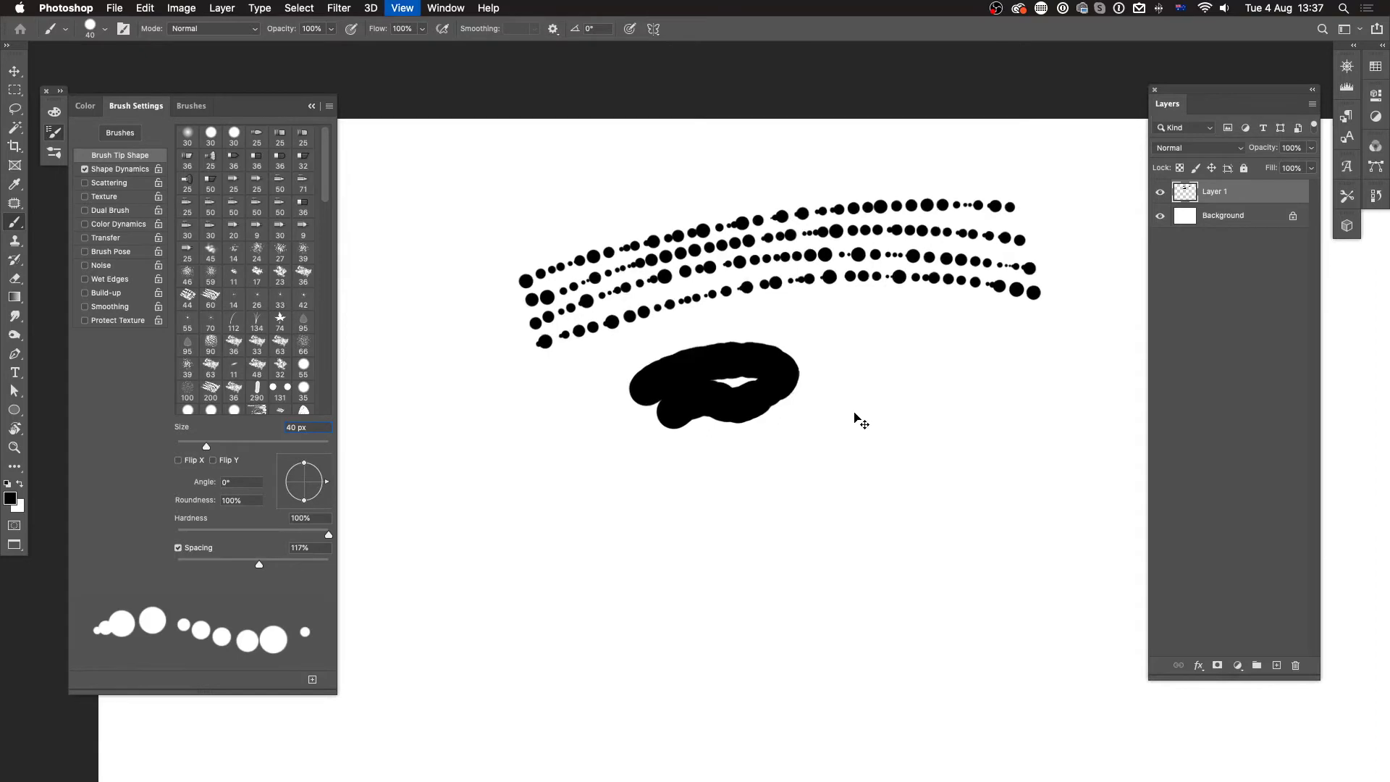
{"action": "mouse_move", "coordinate": [596, 293]}
{"action": "left_mouse_down"}
{"action": "mouse_move", "coordinate": [553, 528]}
{"action": "mouse_move", "coordinate": [469, 565]}
{"action": "mouse_move", "coordinate": [726, 485]}
{"action": "mouse_move", "coordinate": [564, 533]}
{"action": "mouse_move", "coordinate": [714, 547]}
{"action": "left_mouse_up"}
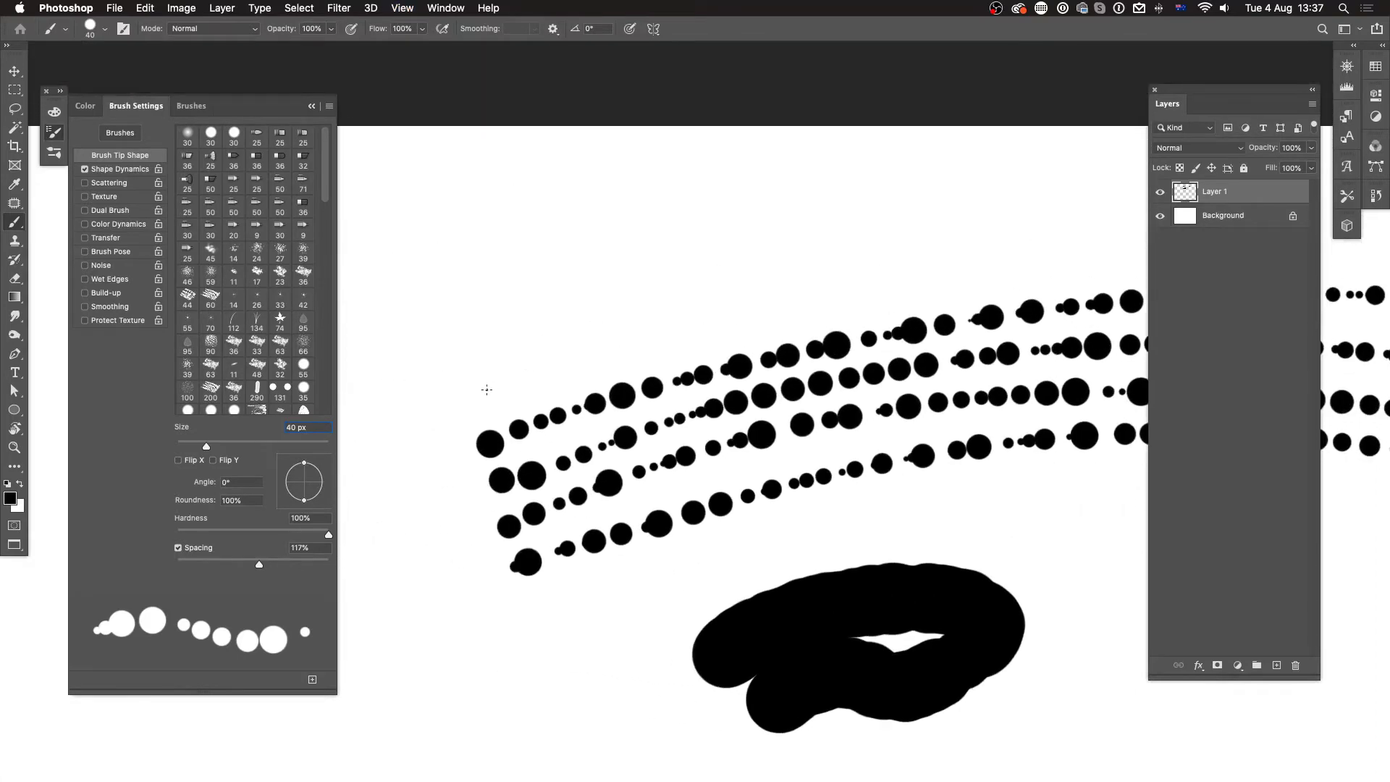
{"action": "left_click_drag", "start_coordinate": [470, 401], "coordinate": [660, 314]}
{"action": "mouse_move", "coordinate": [456, 350]}
{"action": "left_mouse_down"}
{"action": "mouse_move", "coordinate": [841, 221]}
{"action": "mouse_move", "coordinate": [1064, 192]}
{"action": "left_mouse_up"}
{"action": "mouse_move", "coordinate": [421, 318]}
{"action": "left_mouse_down"}
{"action": "mouse_move", "coordinate": [695, 207]}
{"action": "mouse_move", "coordinate": [950, 171]}
{"action": "left_mouse_up"}
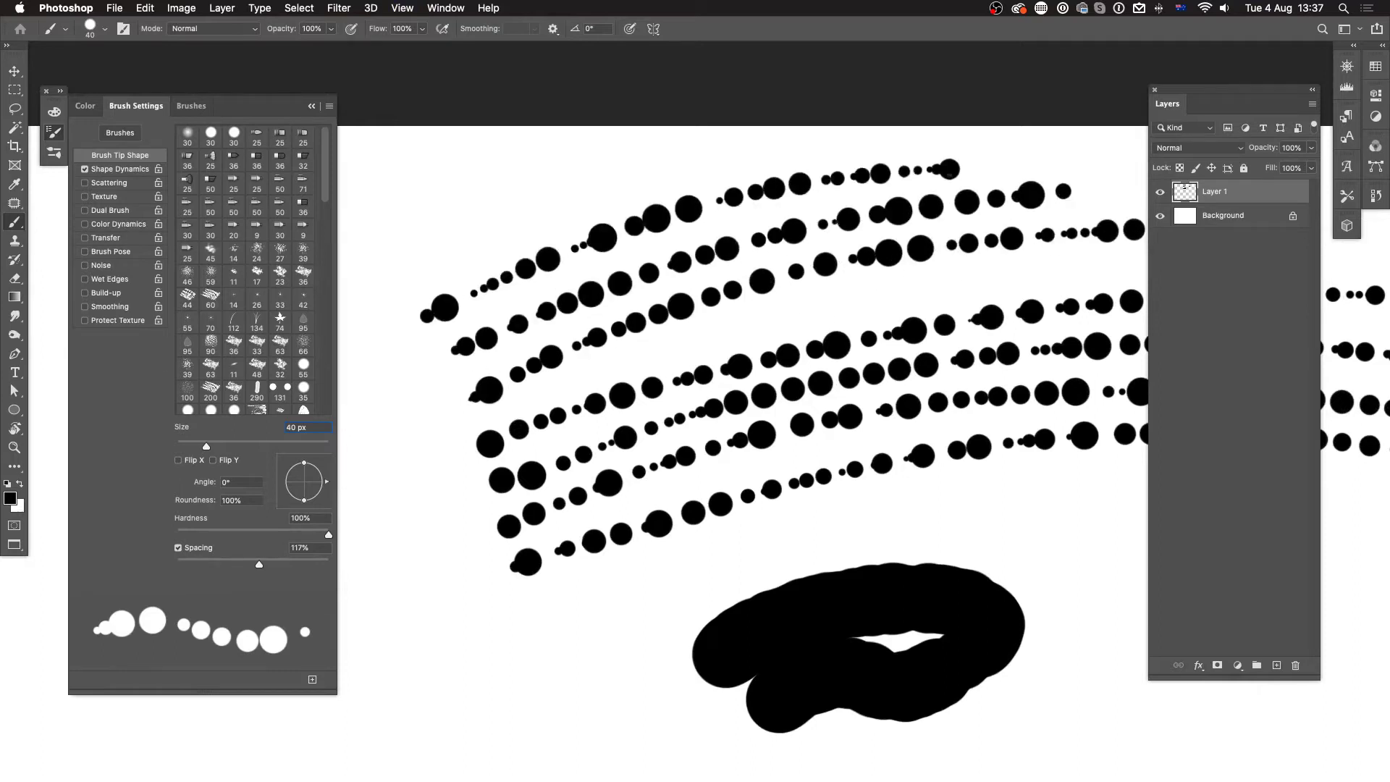
{"action": "mouse_move", "coordinate": [481, 426]}
{"action": "left_mouse_down"}
{"action": "mouse_move", "coordinate": [594, 375]}
{"action": "mouse_move", "coordinate": [995, 287]}
{"action": "left_mouse_up"}
Paint two long, downward-curving dotted strokes beside the thick loop.
{"action": "scroll", "coordinate": [866, 242], "scroll_direction": "down", "scroll_amount": 5}
{"action": "scroll", "coordinate": [866, 241], "scroll_direction": "right", "scroll_amount": 5}
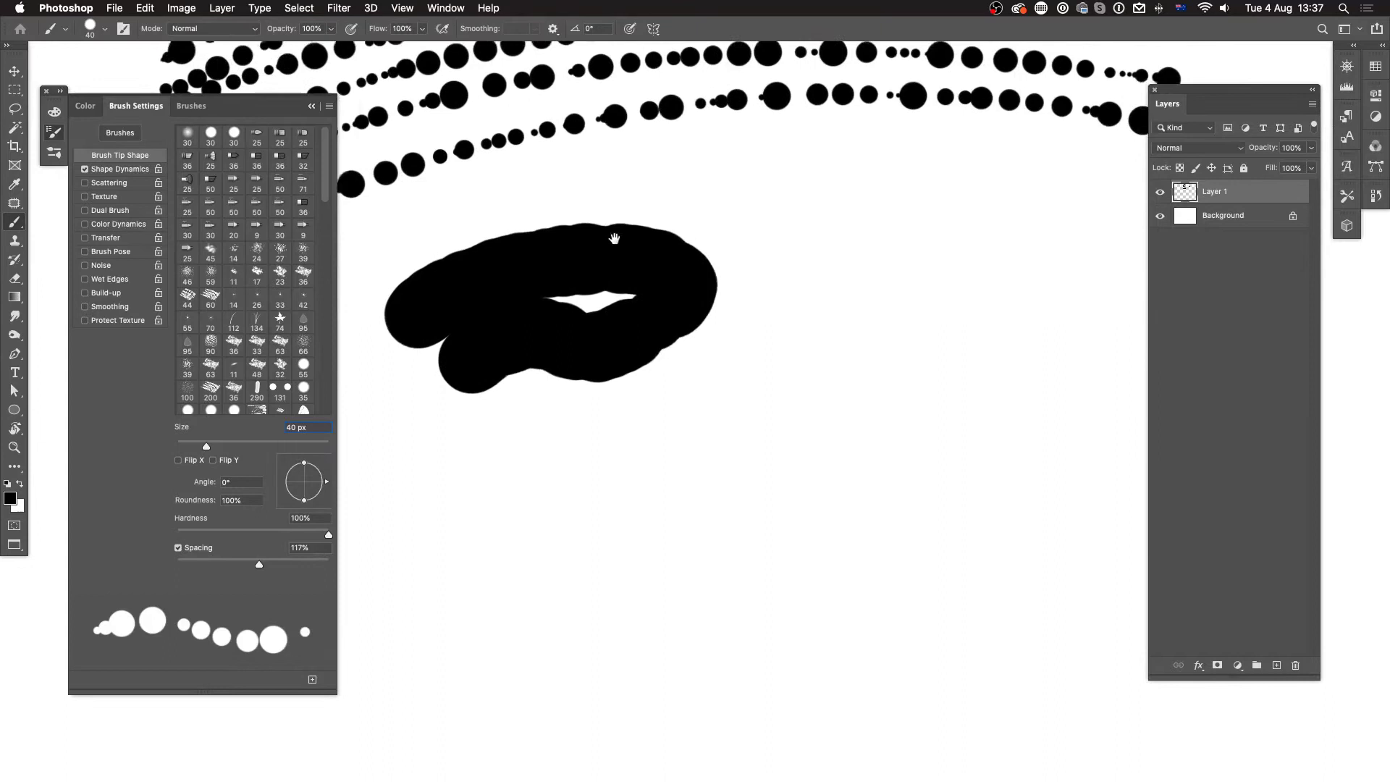
{"action": "mouse_move", "coordinate": [862, 211]}
{"action": "left_mouse_down"}
{"action": "mouse_move", "coordinate": [825, 278]}
{"action": "mouse_move", "coordinate": [742, 615]}
{"action": "left_mouse_up"}
{"action": "mouse_move", "coordinate": [899, 280]}
{"action": "left_mouse_down"}
{"action": "mouse_move", "coordinate": [779, 574]}
{"action": "mouse_move", "coordinate": [789, 579]}
{"action": "left_mouse_up"}
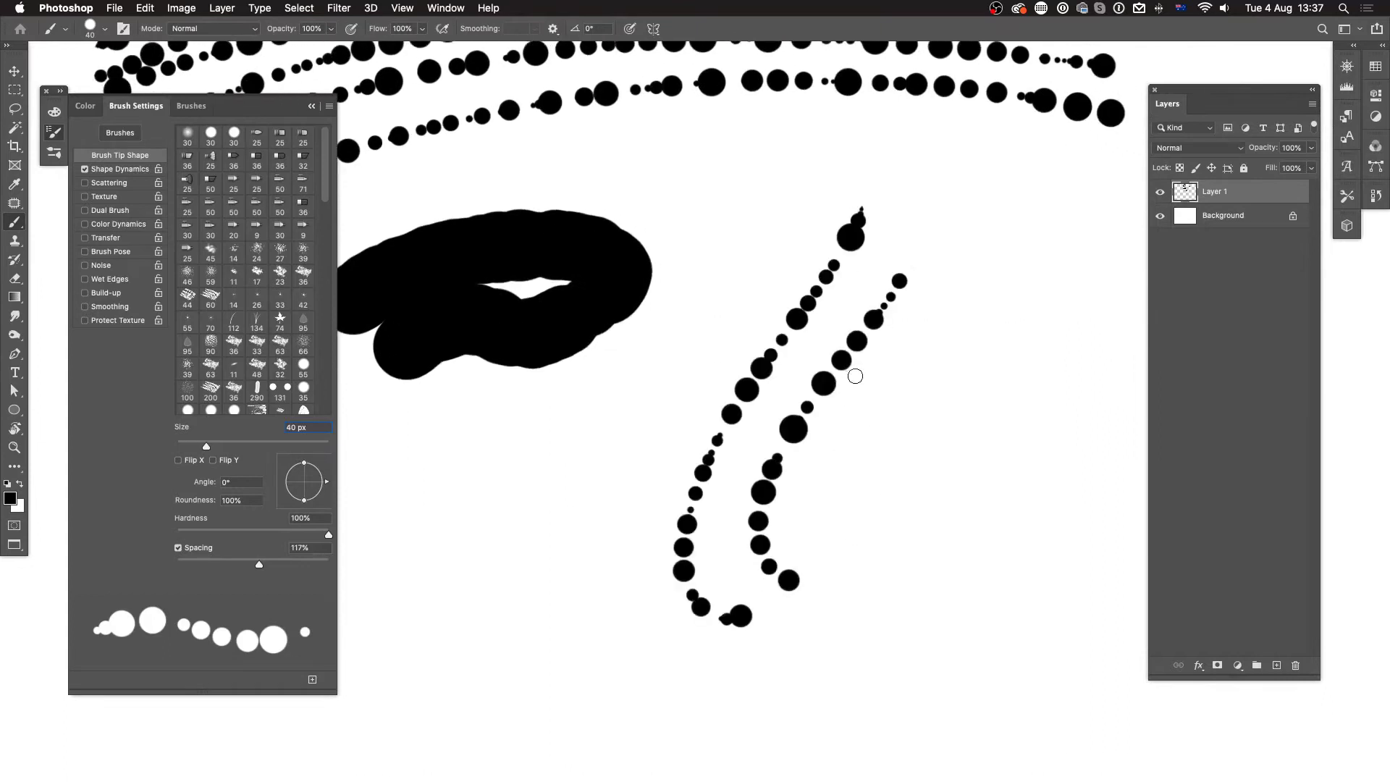
Enlarge the brush to 70 px and paint short dotted strokes beside the two long curved ones.
{"action": "key", "text": "bracketright"}
{"action": "key", "text": "bracketright"}
{"action": "key", "text": "bracketright"}
{"action": "mouse_move", "coordinate": [941, 349]}
{"action": "left_mouse_down"}
{"action": "mouse_move", "coordinate": [884, 411]}
{"action": "mouse_move", "coordinate": [1003, 620]}
{"action": "left_mouse_up"}
{"action": "left_click_drag", "start_coordinate": [946, 407], "coordinate": [1004, 363]}
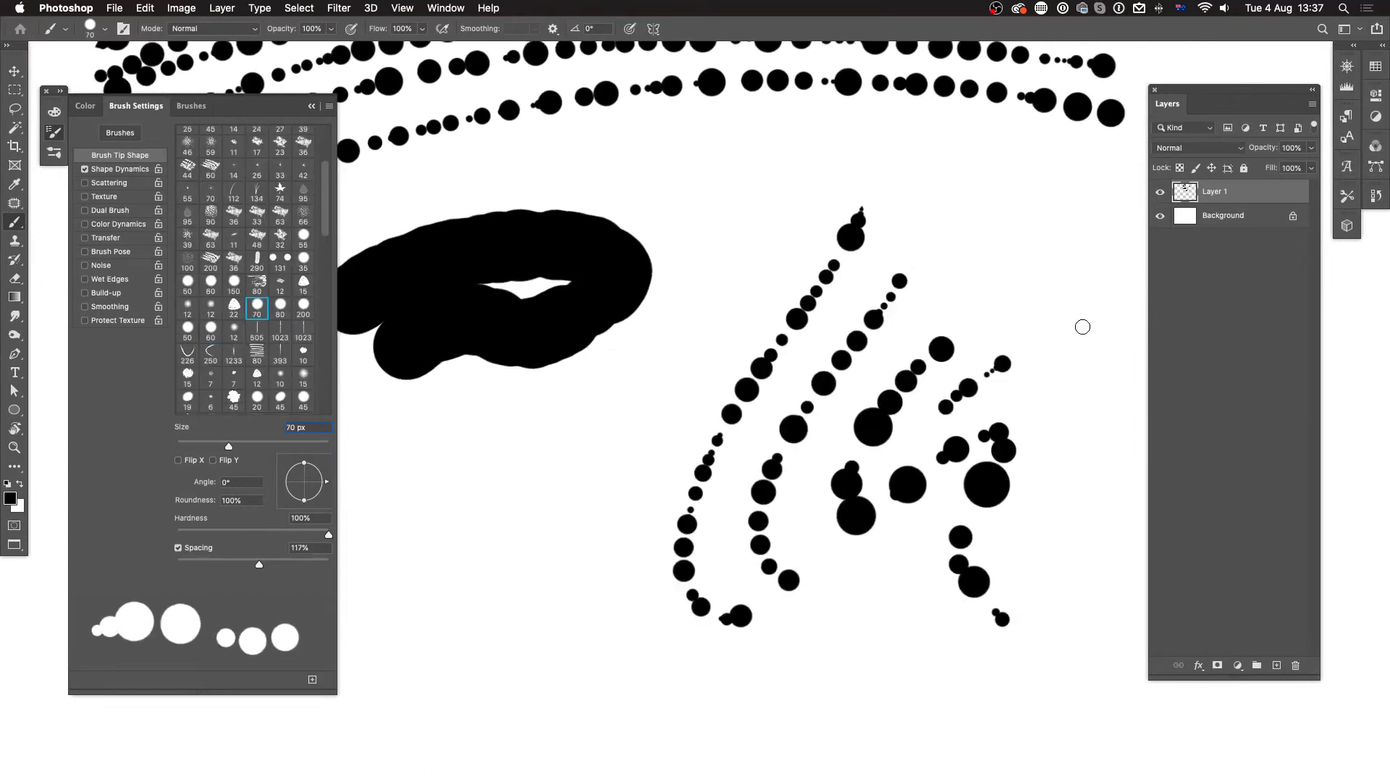
Stamp single dots of random size around the two long dotted strokes and beside the loop.
{"action": "left_click", "coordinate": [1082, 327]}
{"action": "left_click_drag", "start_coordinate": [1096, 419], "coordinate": [1102, 445]}
{"action": "left_click", "coordinate": [1022, 296]}
{"action": "left_click", "coordinate": [1081, 218]}
{"action": "left_click", "coordinate": [964, 243]}
{"action": "left_click", "coordinate": [1023, 172]}
{"action": "left_click", "coordinate": [942, 186]}
{"action": "left_click", "coordinate": [734, 288]}
{"action": "left_click", "coordinate": [631, 397]}
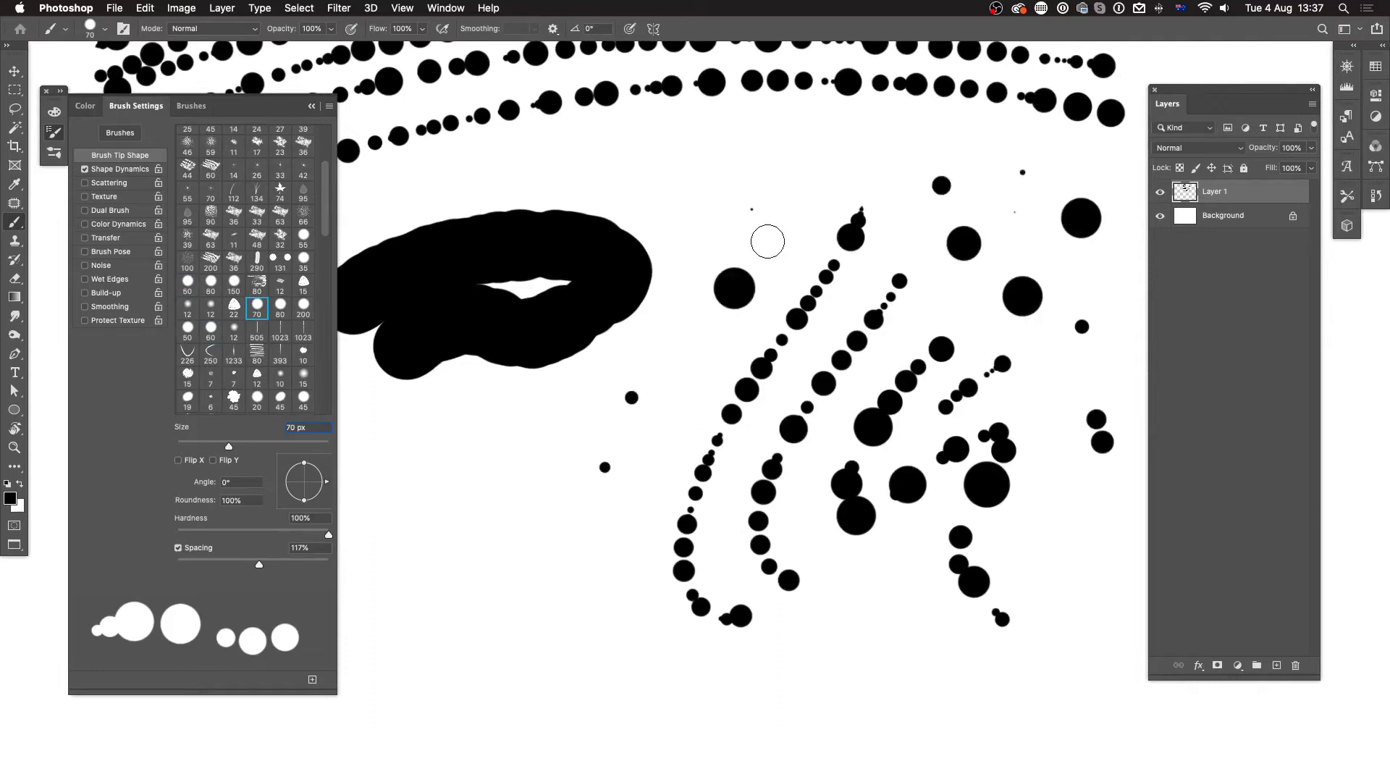
{"action": "left_click", "coordinate": [767, 241]}
{"action": "left_click", "coordinate": [686, 225]}
Paint a rising dotted stroke in the empty area below the loop and scatter single dots of random size around it.
{"action": "mouse_move", "coordinate": [632, 690]}
{"action": "left_mouse_down"}
{"action": "mouse_move", "coordinate": [840, 601]}
{"action": "mouse_move", "coordinate": [841, 469]}
{"action": "left_mouse_up"}
{"action": "left_click_drag", "start_coordinate": [411, 641], "coordinate": [758, 335]}
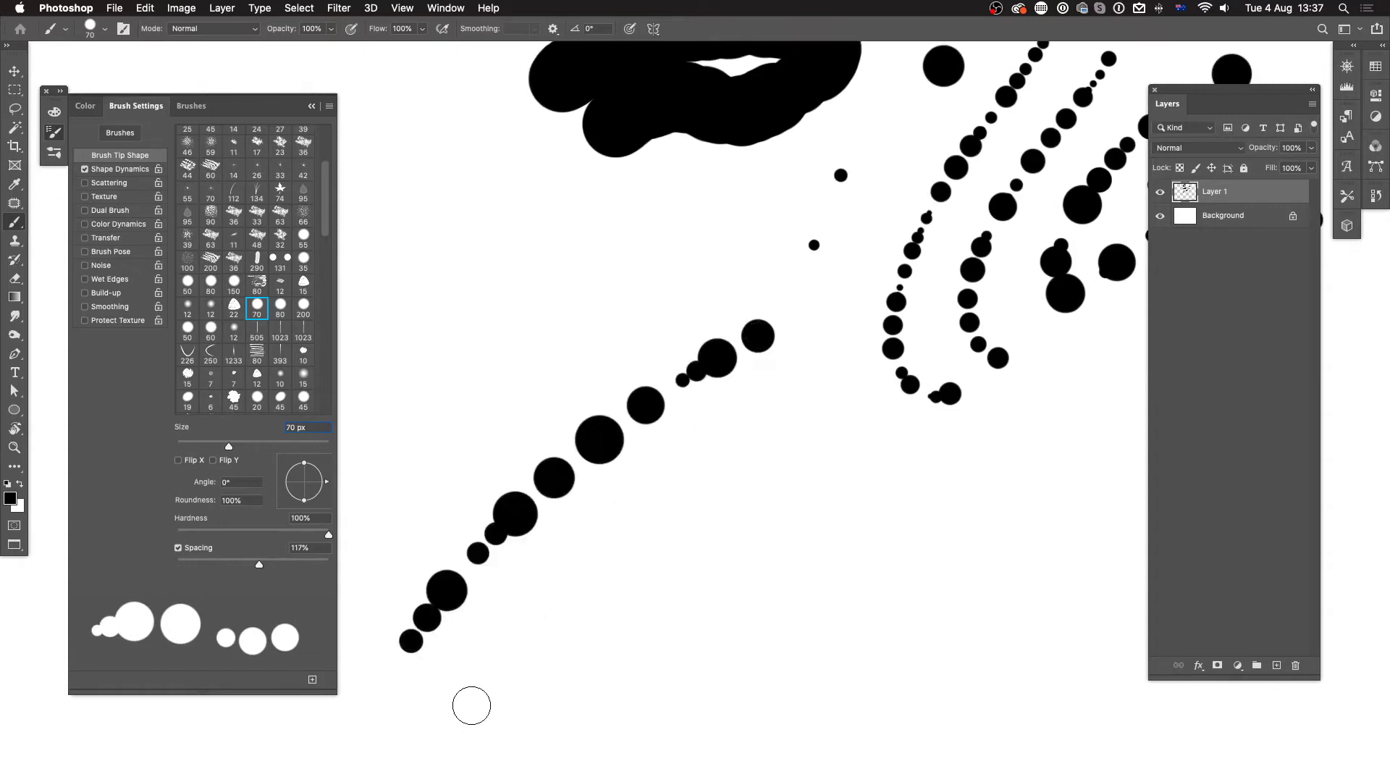
{"action": "left_click", "coordinate": [741, 484]}
{"action": "left_click", "coordinate": [680, 587]}
{"action": "left_click", "coordinate": [658, 498]}
{"action": "left_click", "coordinate": [795, 514]}
{"action": "left_click", "coordinate": [729, 540]}
{"action": "left_click", "coordinate": [817, 442]}
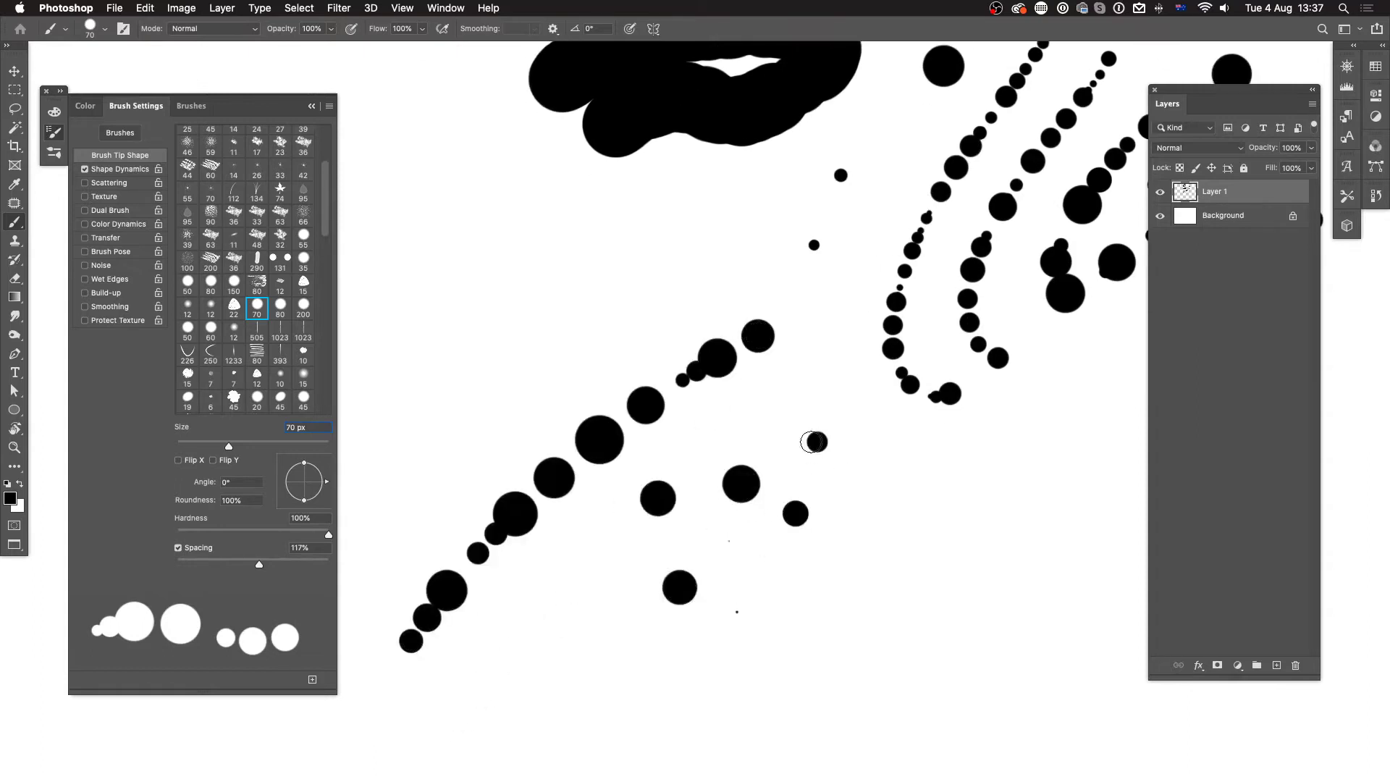
{"action": "left_click", "coordinate": [772, 571]}
{"action": "left_click", "coordinate": [852, 540]}
{"action": "left_click", "coordinate": [805, 459]}
{"action": "left_click", "coordinate": [736, 424]}
{"action": "left_click", "coordinate": [688, 455]}
{"action": "left_click", "coordinate": [665, 320]}
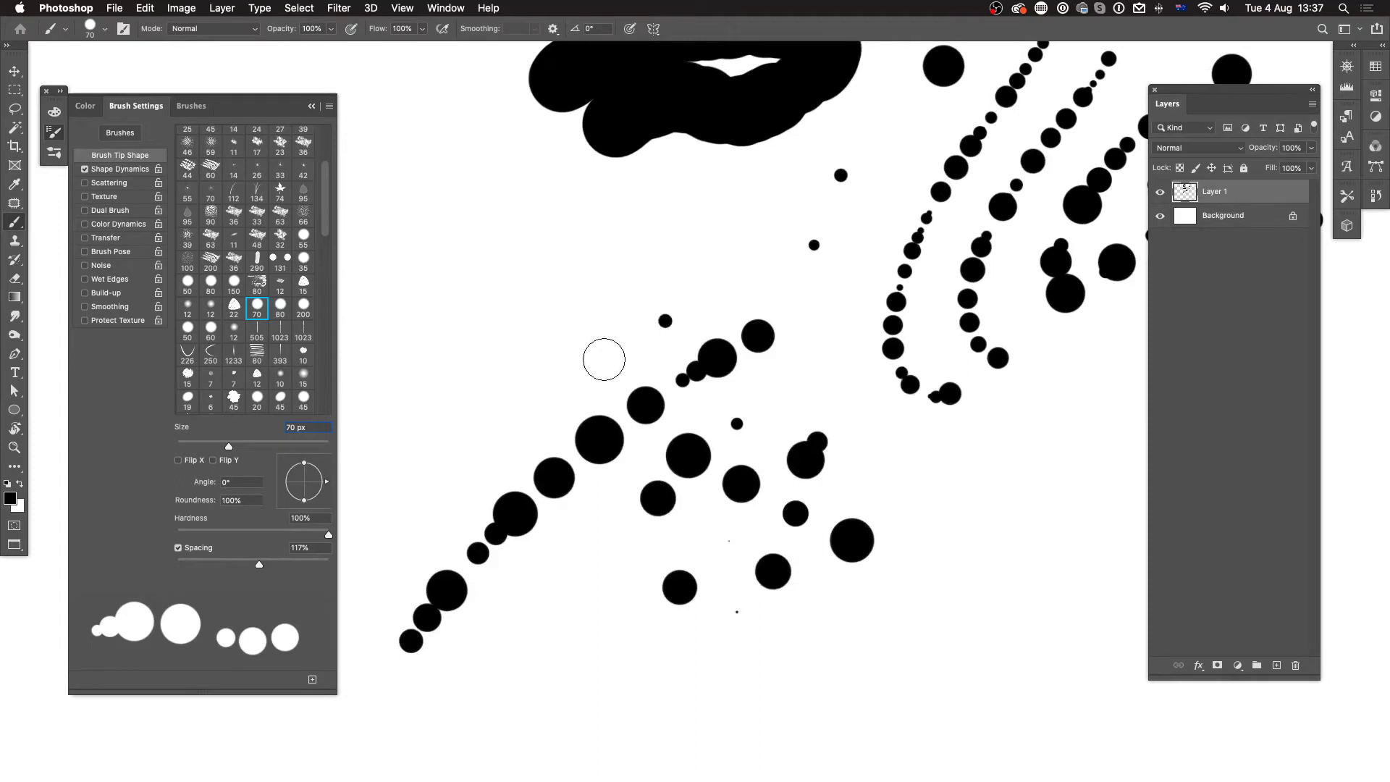
{"action": "left_click", "coordinate": [583, 358]}
{"action": "left_click", "coordinate": [602, 540]}
{"action": "left_click", "coordinate": [767, 382]}
{"action": "left_click", "coordinate": [945, 516]}
{"action": "left_click", "coordinate": [840, 645]}
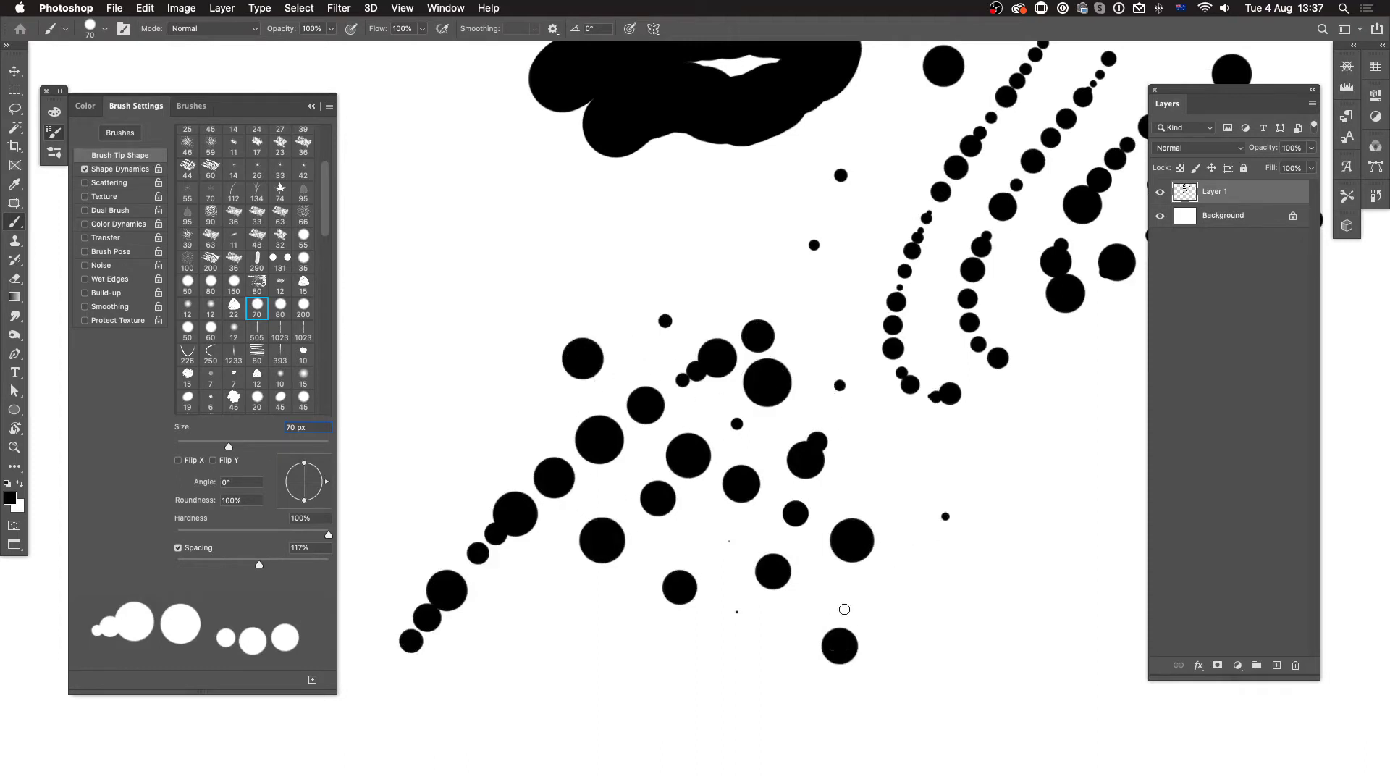
{"action": "left_click", "coordinate": [889, 473]}
{"action": "left_click", "coordinate": [976, 582]}
{"action": "left_click", "coordinate": [696, 679]}
{"action": "left_click", "coordinate": [1006, 495]}
{"action": "left_click", "coordinate": [884, 396]}
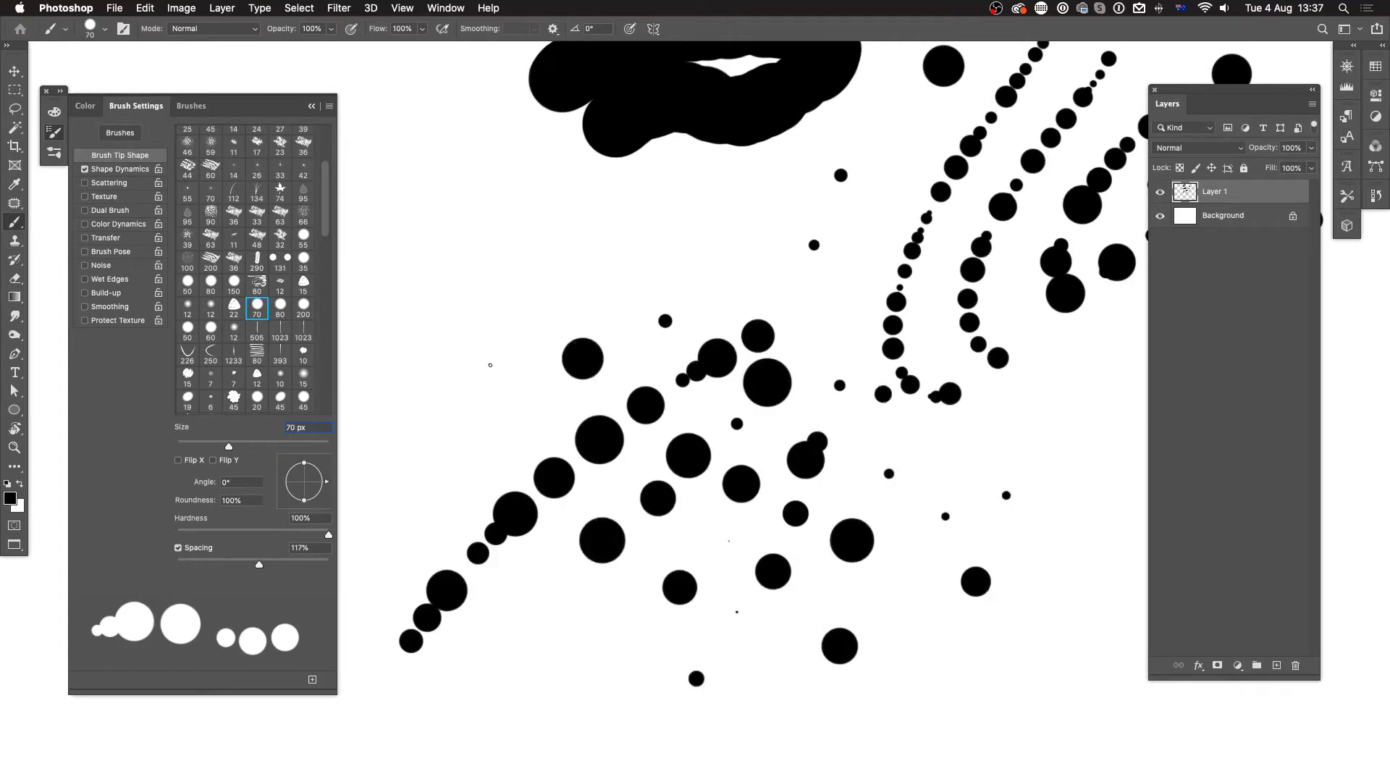
Reset the Shape Dynamics Size Jitter to 0% and set the brush tip's Spacing to 1%.
{"action": "left_click", "coordinate": [119, 169]}
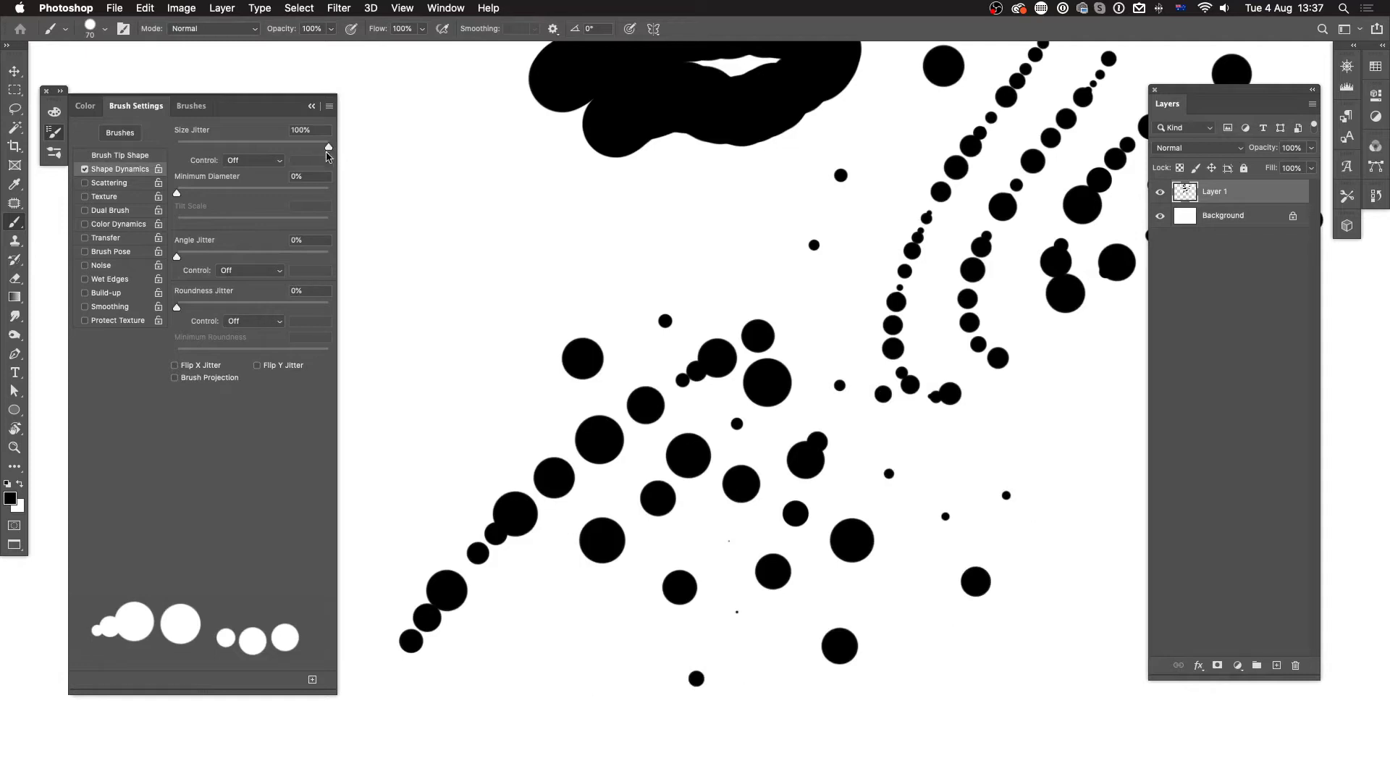
{"action": "left_click_drag", "start_coordinate": [327, 148], "coordinate": [177, 149]}
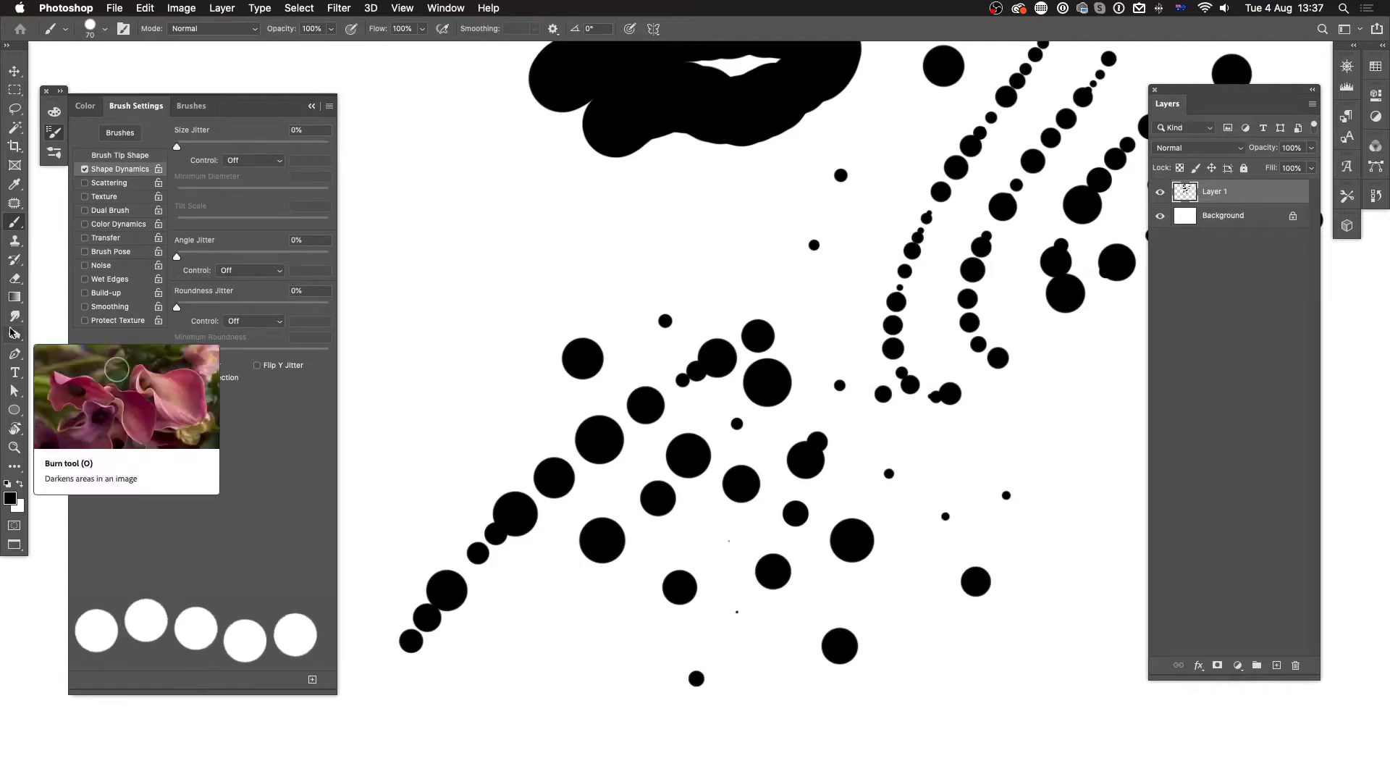
{"action": "left_click", "coordinate": [161, 156]}
{"action": "left_click_drag", "start_coordinate": [258, 574], "coordinate": [174, 573]}
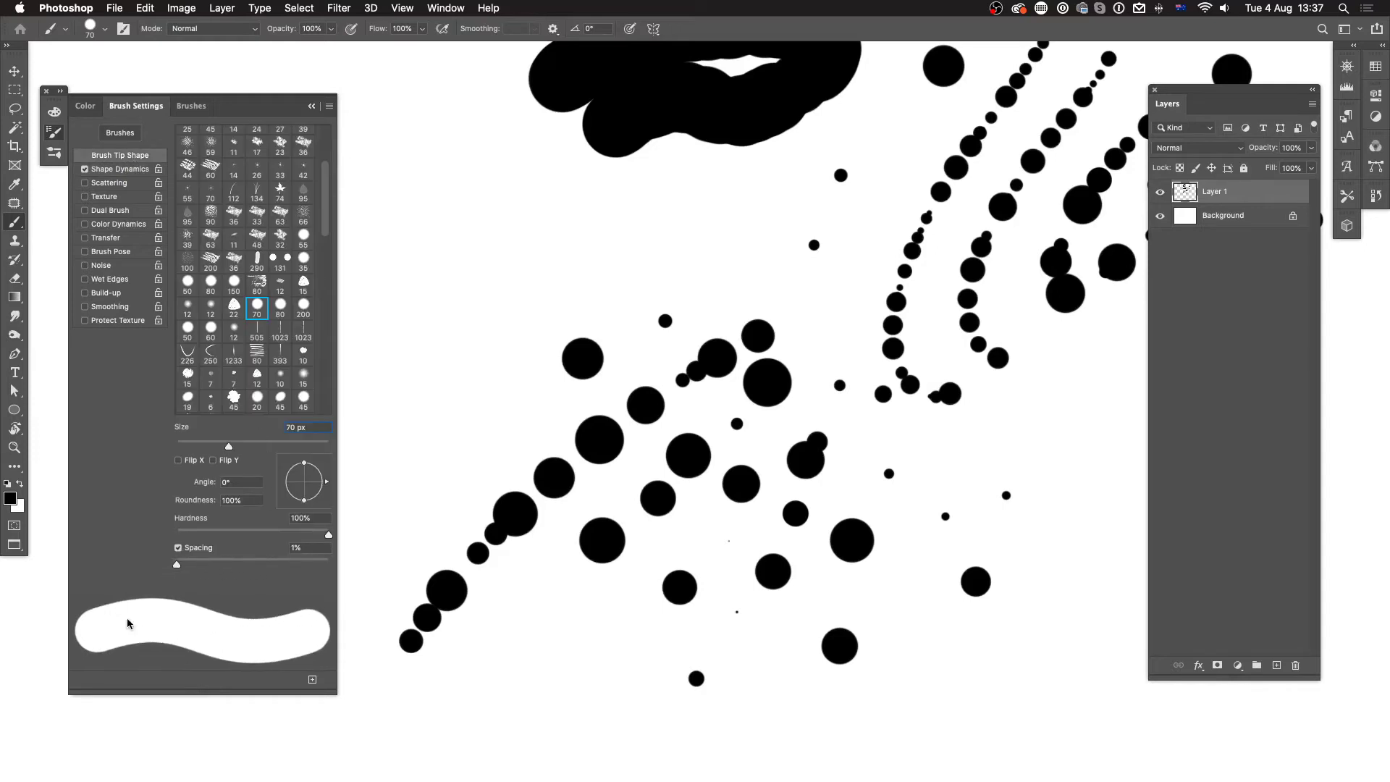
Set the Size Jitter control to Pen Pressure in the Shape Dynamics settings.
{"action": "left_click", "coordinate": [125, 169]}
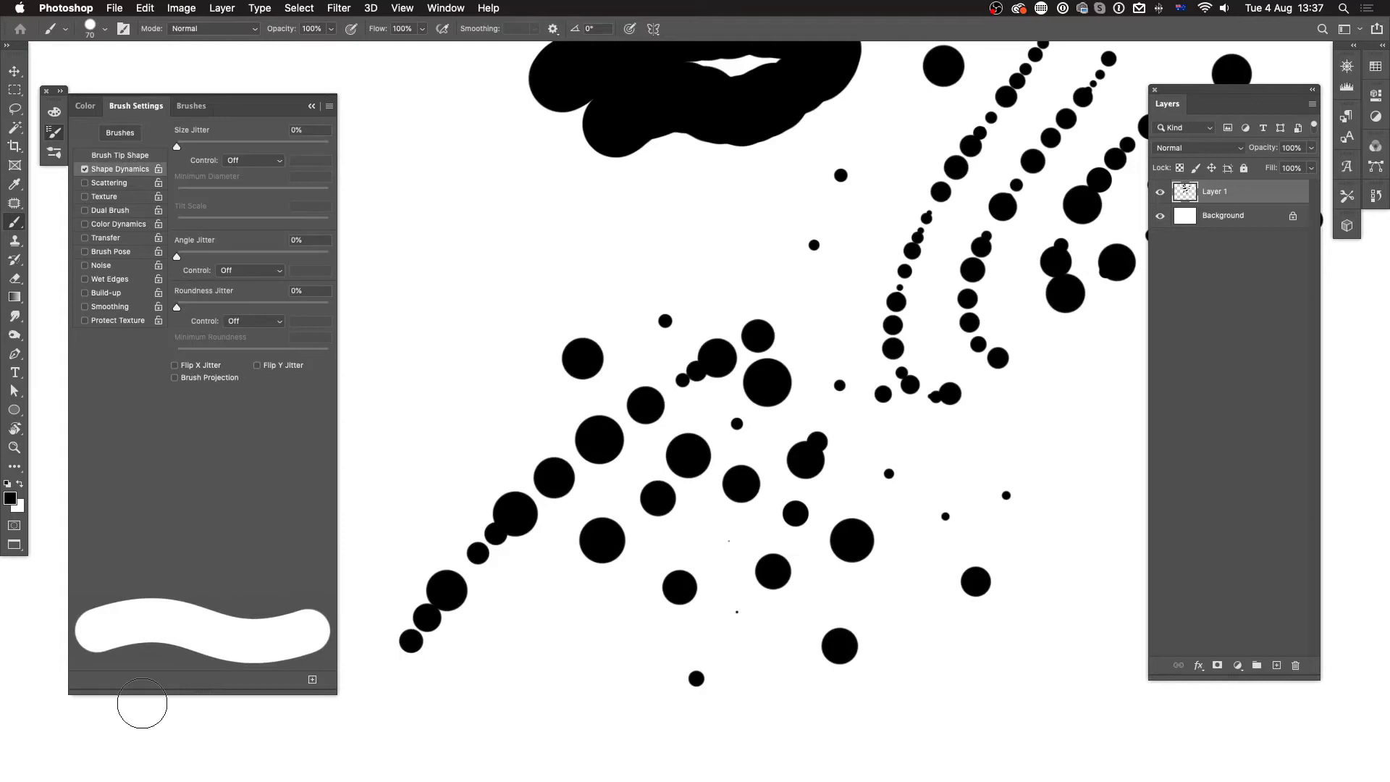
{"action": "left_click", "coordinate": [134, 155]}
{"action": "left_click", "coordinate": [135, 170]}
{"action": "left_click", "coordinate": [273, 162]}
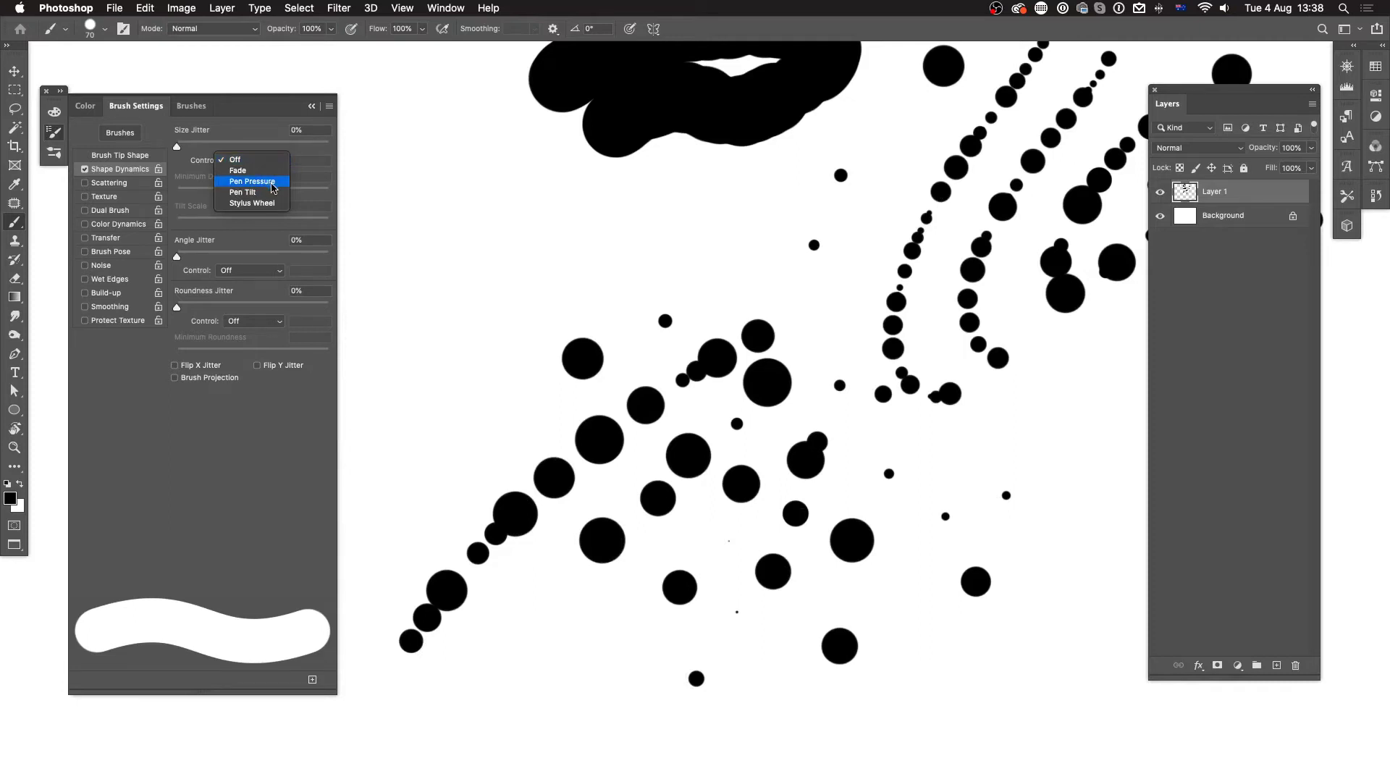
{"action": "left_click", "coordinate": [275, 182]}
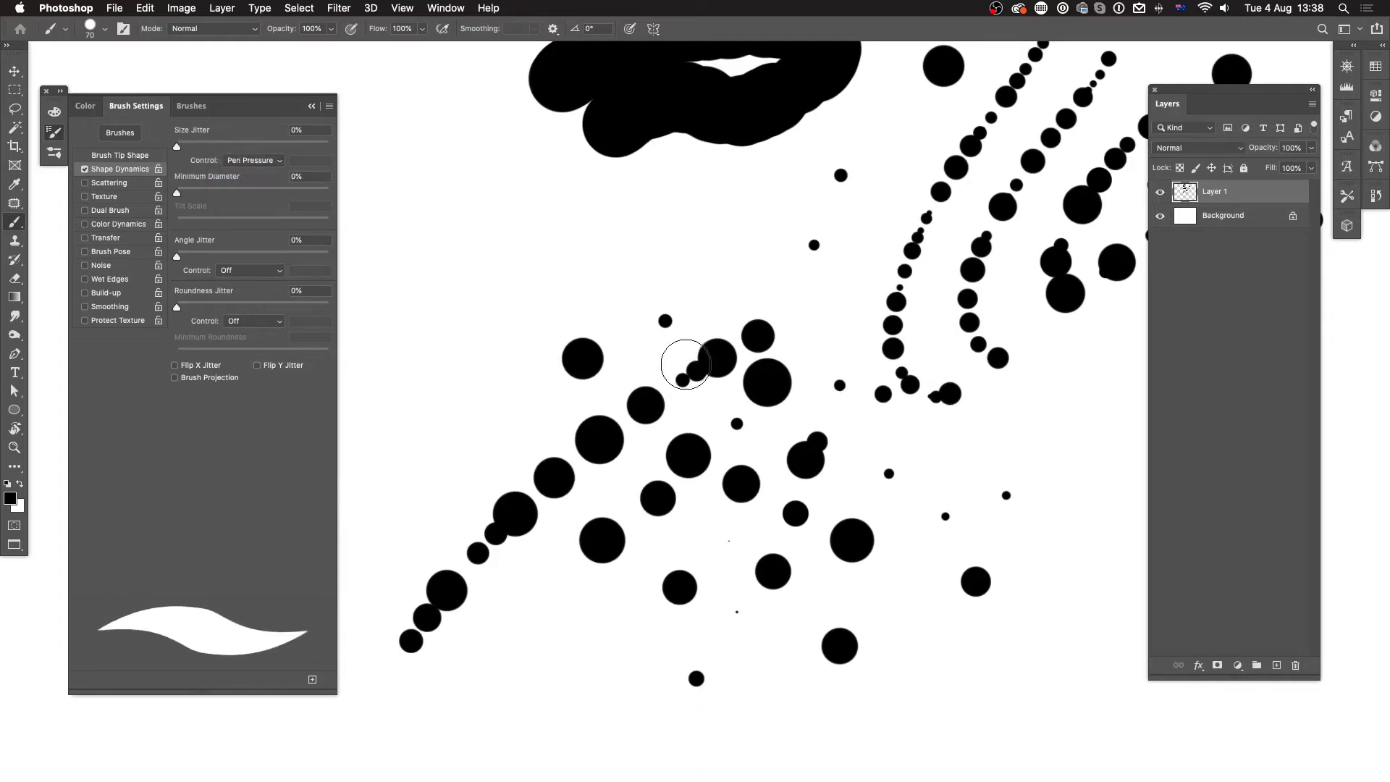
Reduce the brush size to 45 px and bring the empty canvas below the dots into view.
{"action": "key", "text": "bracketleft"}
{"action": "key", "text": "bracketleft"}
{"action": "key", "text": "bracketleft"}
{"action": "key", "text": "bracketleft"}
{"action": "key", "text": "bracketleft"}
{"action": "key", "text": "bracketleft"}
{"action": "key", "text": "bracketleft"}
{"action": "key", "text": "bracketleft"}
{"action": "key", "text": "bracketleft"}
{"action": "key", "text": "super+minus"}
{"action": "mouse_move", "coordinate": [867, 628]}
{"action": "left_mouse_down"}
{"action": "mouse_move", "coordinate": [801, 597]}
{"action": "mouse_move", "coordinate": [626, 409]}
{"action": "left_mouse_up"}
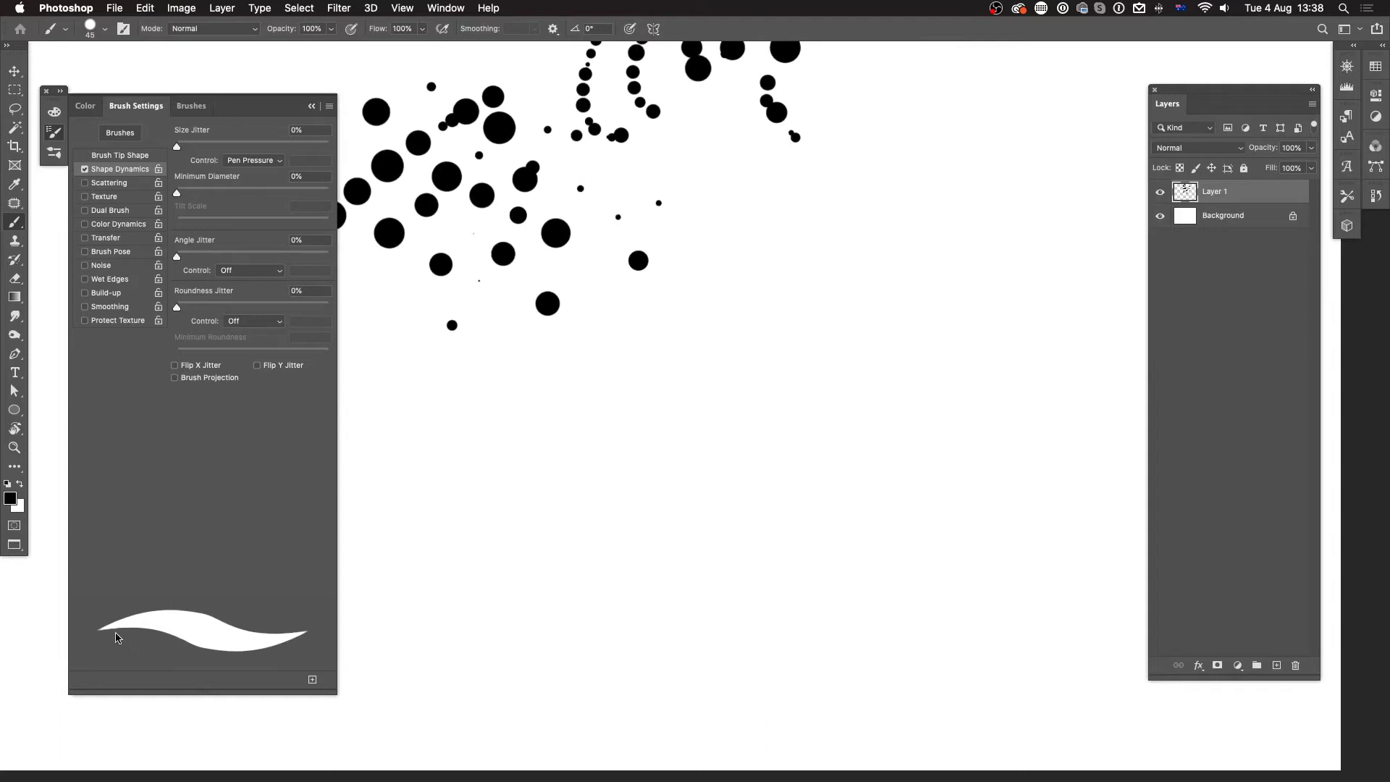
Turn the Size Jitter control off and paint two parallel wavy strokes of even thickness below the scattered dots.
{"action": "left_click", "coordinate": [254, 160]}
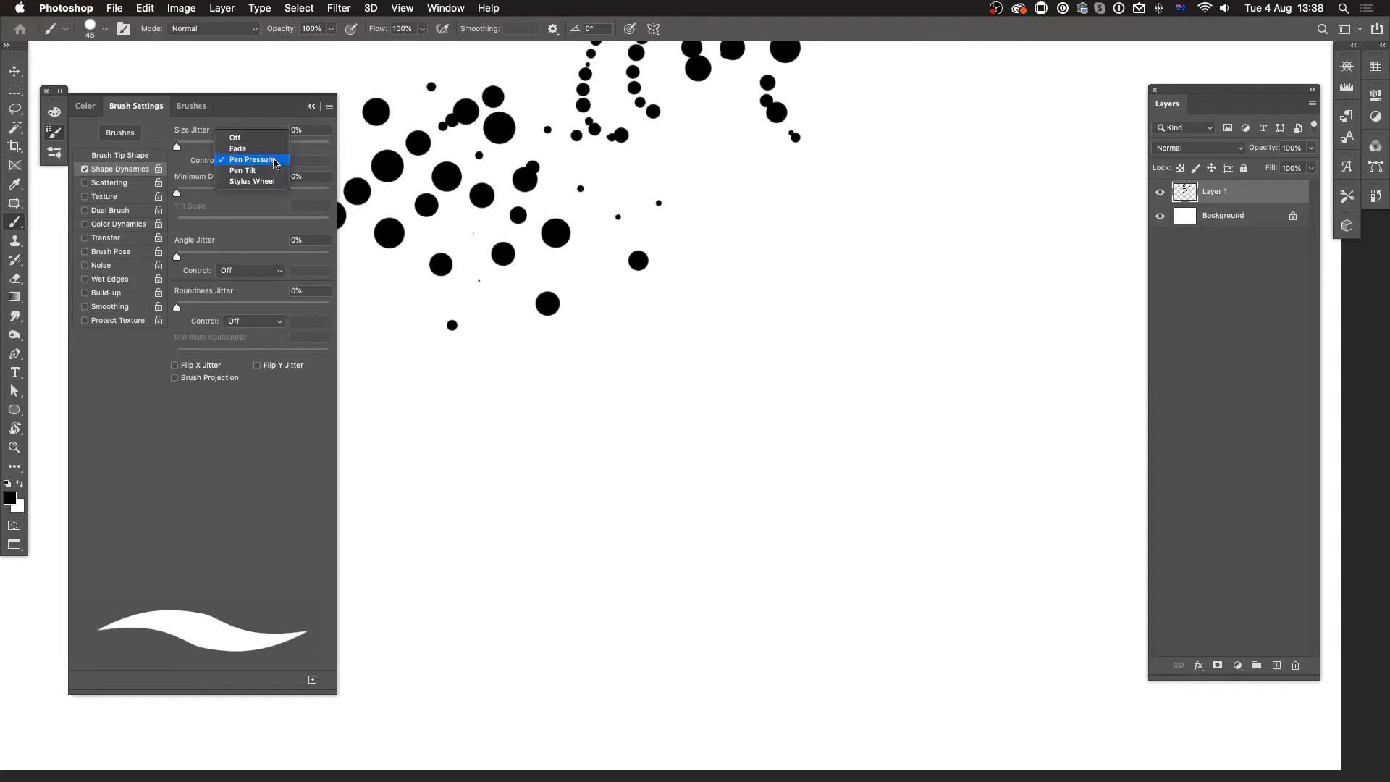
{"action": "left_click", "coordinate": [243, 133]}
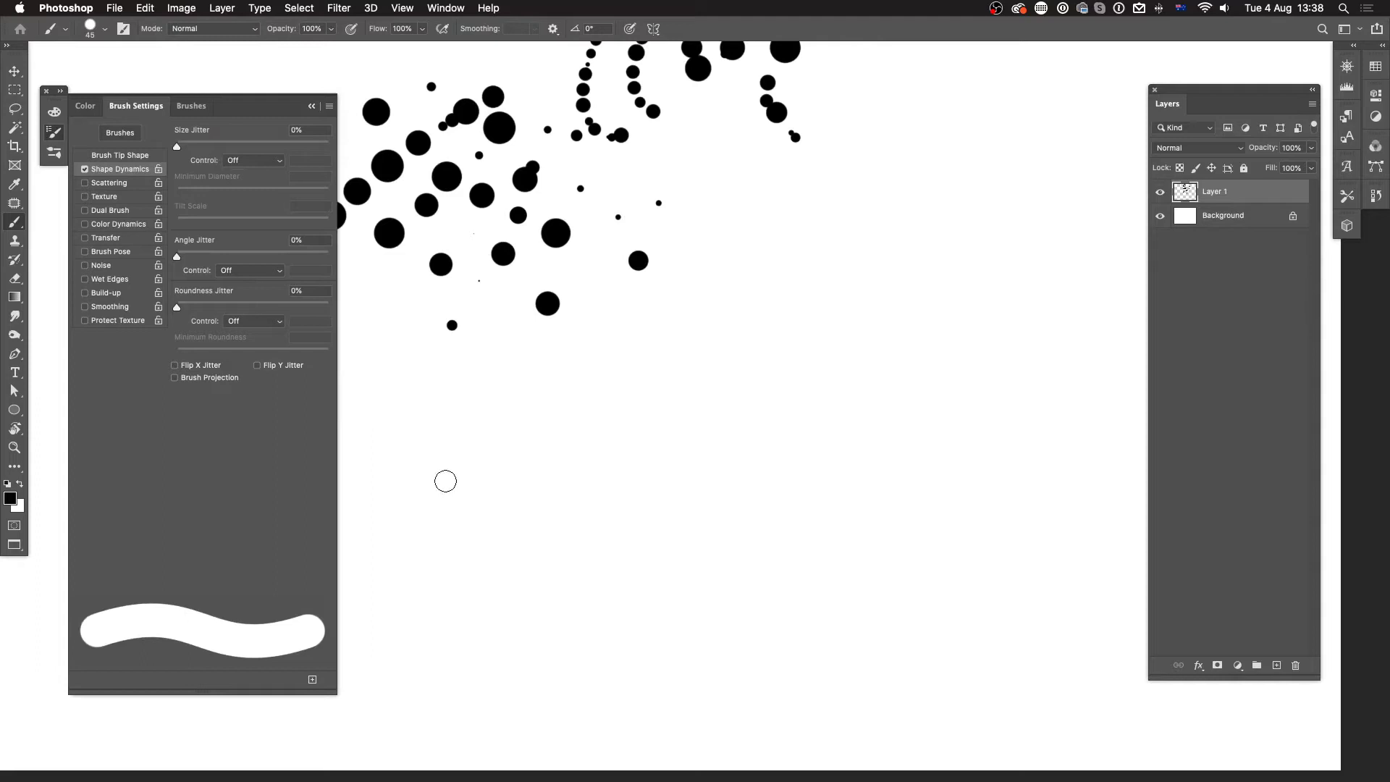
{"action": "mouse_move", "coordinate": [432, 486]}
{"action": "left_mouse_down"}
{"action": "mouse_move", "coordinate": [502, 464]}
{"action": "mouse_move", "coordinate": [726, 517]}
{"action": "left_mouse_up"}
{"action": "left_click_drag", "start_coordinate": [437, 437], "coordinate": [720, 472]}
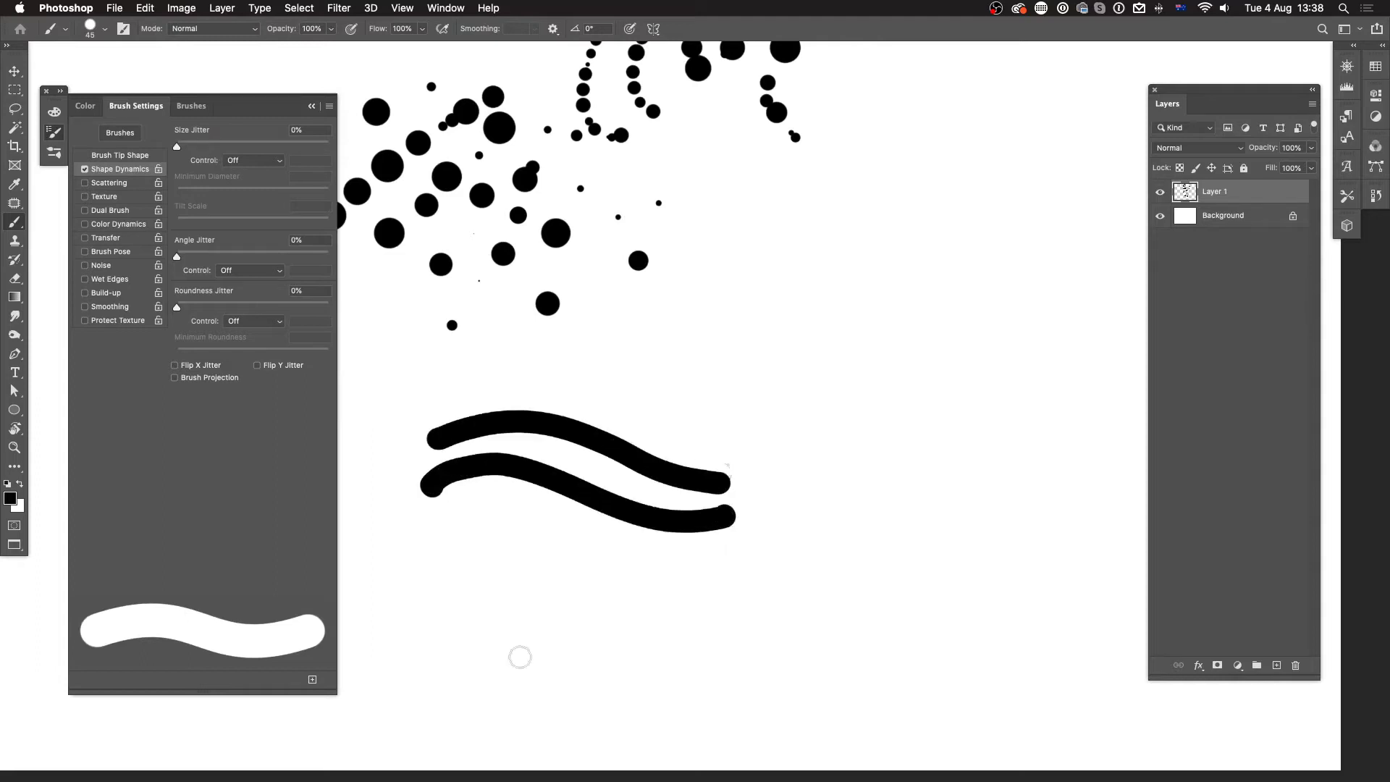
Set the Size Jitter control to Pen Pressure and paint a long thin-to-thick stroke above the wavy pair, curling into a spiral.
{"action": "left_click", "coordinate": [257, 161]}
{"action": "left_click", "coordinate": [253, 182]}
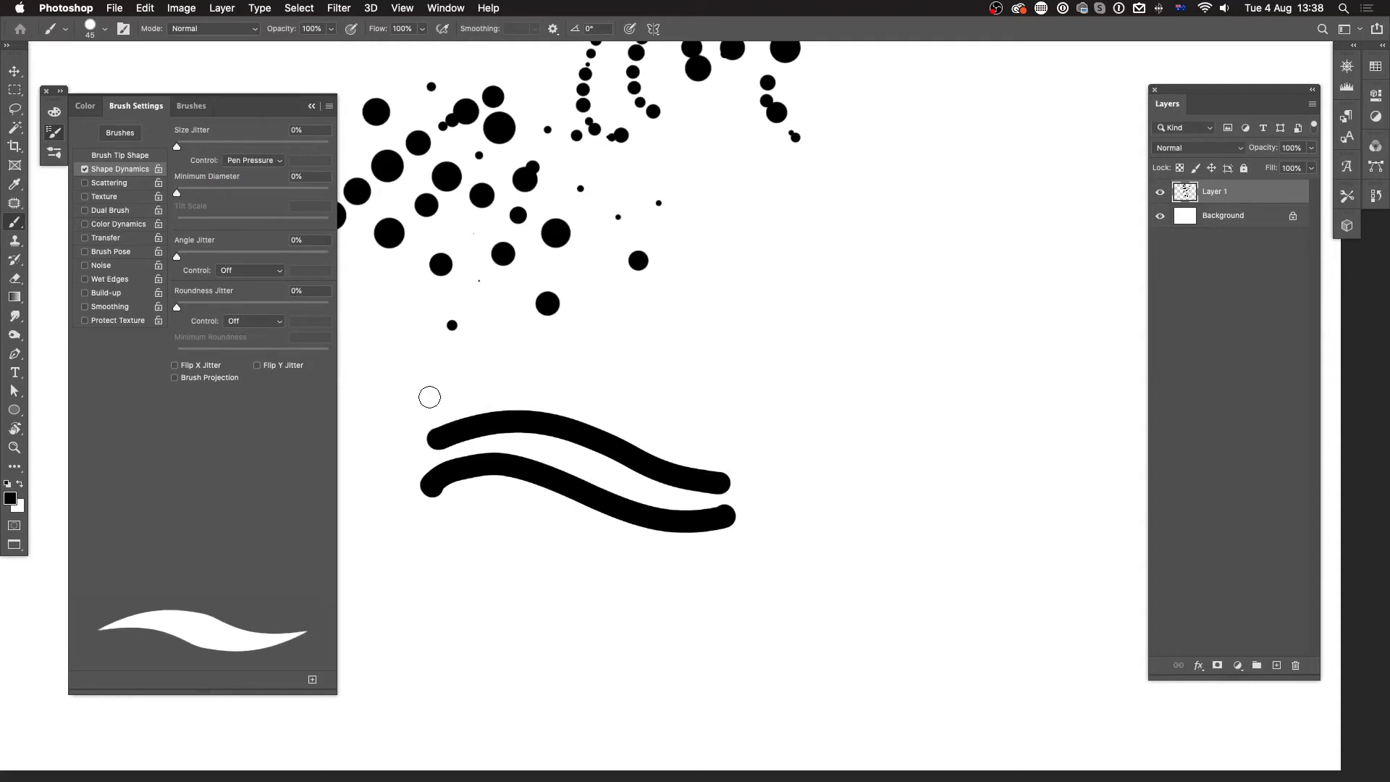
{"action": "mouse_move", "coordinate": [438, 392]}
{"action": "left_mouse_down"}
{"action": "mouse_move", "coordinate": [545, 383]}
{"action": "mouse_move", "coordinate": [698, 414]}
{"action": "mouse_move", "coordinate": [937, 399]}
{"action": "mouse_move", "coordinate": [1010, 445]}
{"action": "mouse_move", "coordinate": [1017, 539]}
{"action": "mouse_move", "coordinate": [960, 599]}
{"action": "mouse_move", "coordinate": [895, 595]}
{"action": "mouse_move", "coordinate": [862, 536]}
{"action": "mouse_move", "coordinate": [882, 471]}
{"action": "mouse_move", "coordinate": [937, 439]}
{"action": "mouse_move", "coordinate": [979, 450]}
{"action": "mouse_move", "coordinate": [999, 480]}
{"action": "mouse_move", "coordinate": [954, 552]}
{"action": "left_mouse_up"}
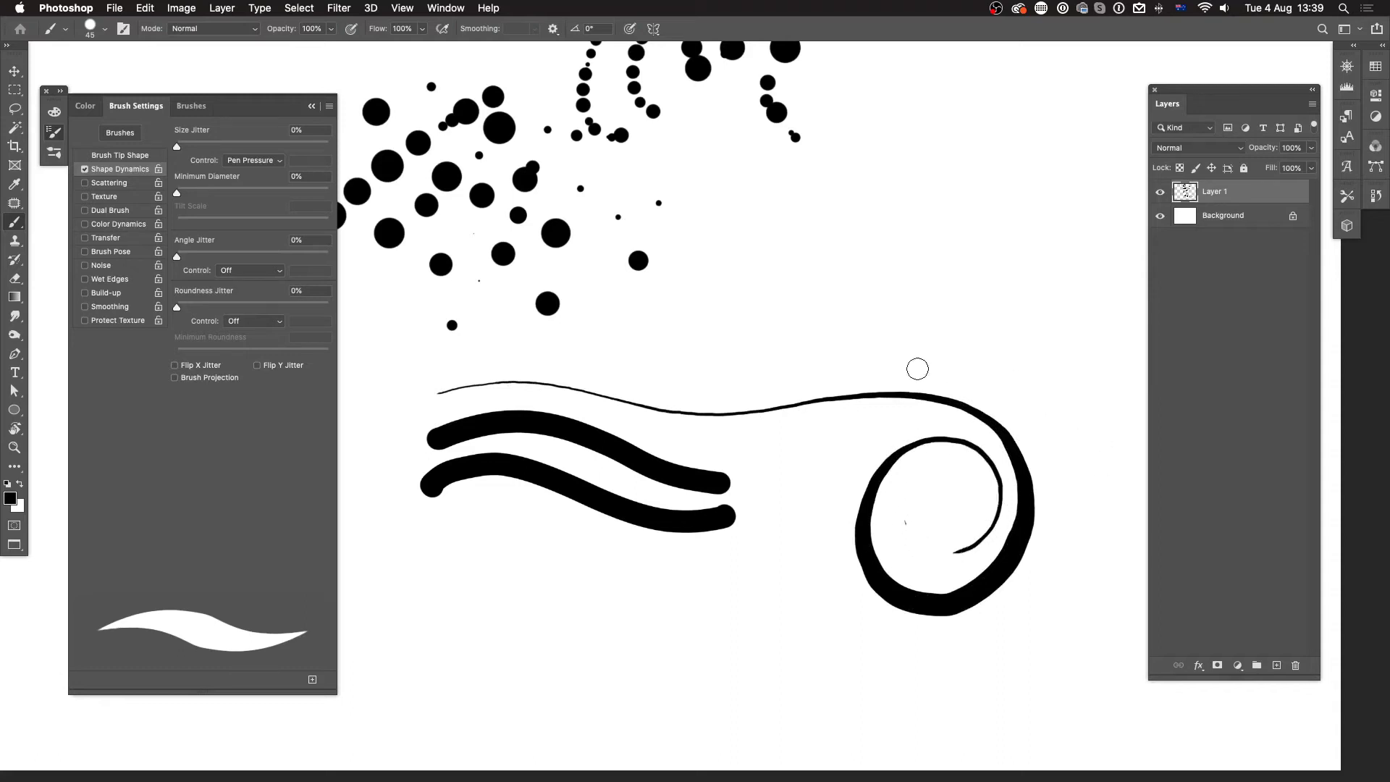
{"action": "key", "text": "super+plus"}
{"action": "key", "text": "super+plus"}
{"action": "mouse_move", "coordinate": [905, 422]}
{"action": "left_mouse_down"}
{"action": "mouse_move", "coordinate": [572, 627]}
{"action": "mouse_move", "coordinate": [557, 659]}
{"action": "left_mouse_up"}
{"action": "key", "text": "super+plus"}
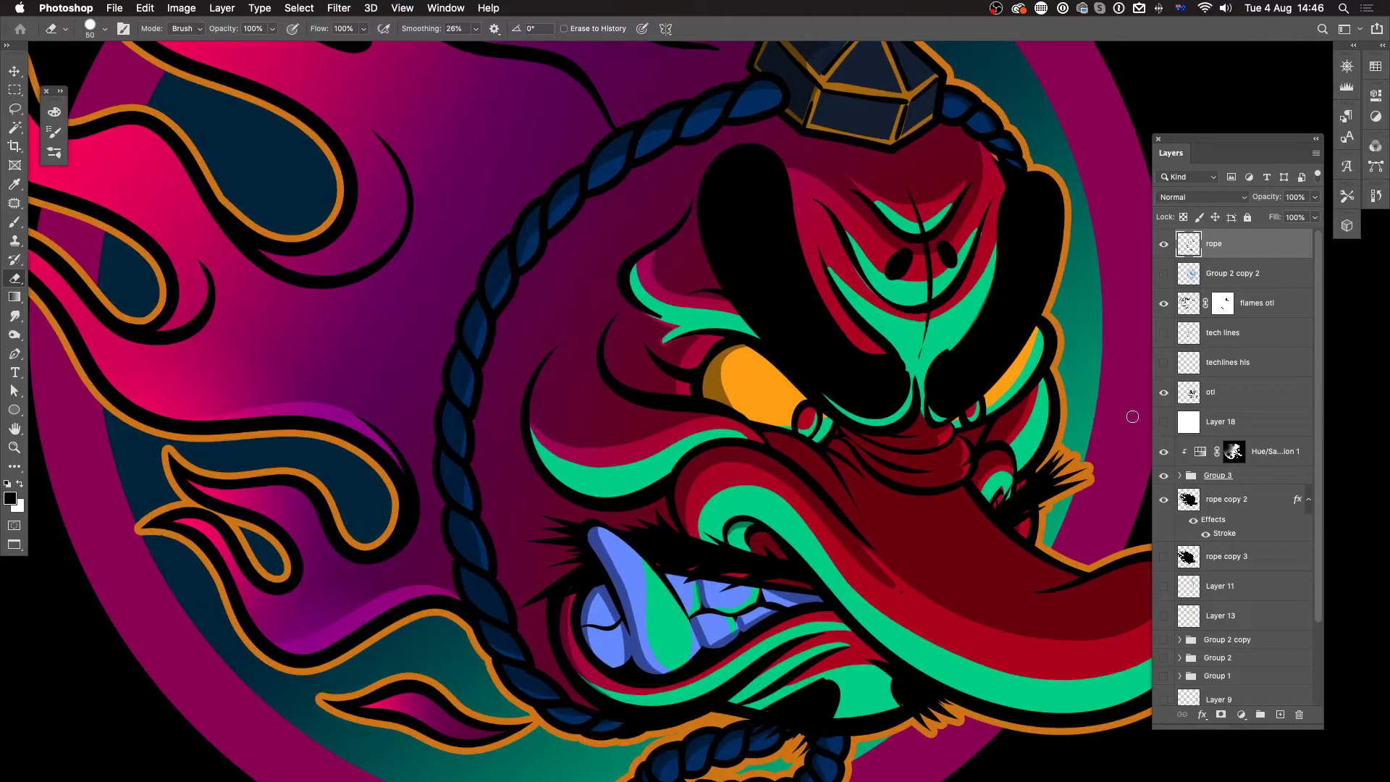
In the red mask illustration, show the white Layer 18 beneath the outlines and examine the varying line thickness up close.
{"action": "left_click", "coordinate": [1163, 424]}
{"action": "key", "text": "super+plus"}
{"action": "key", "text": "super+plus"}
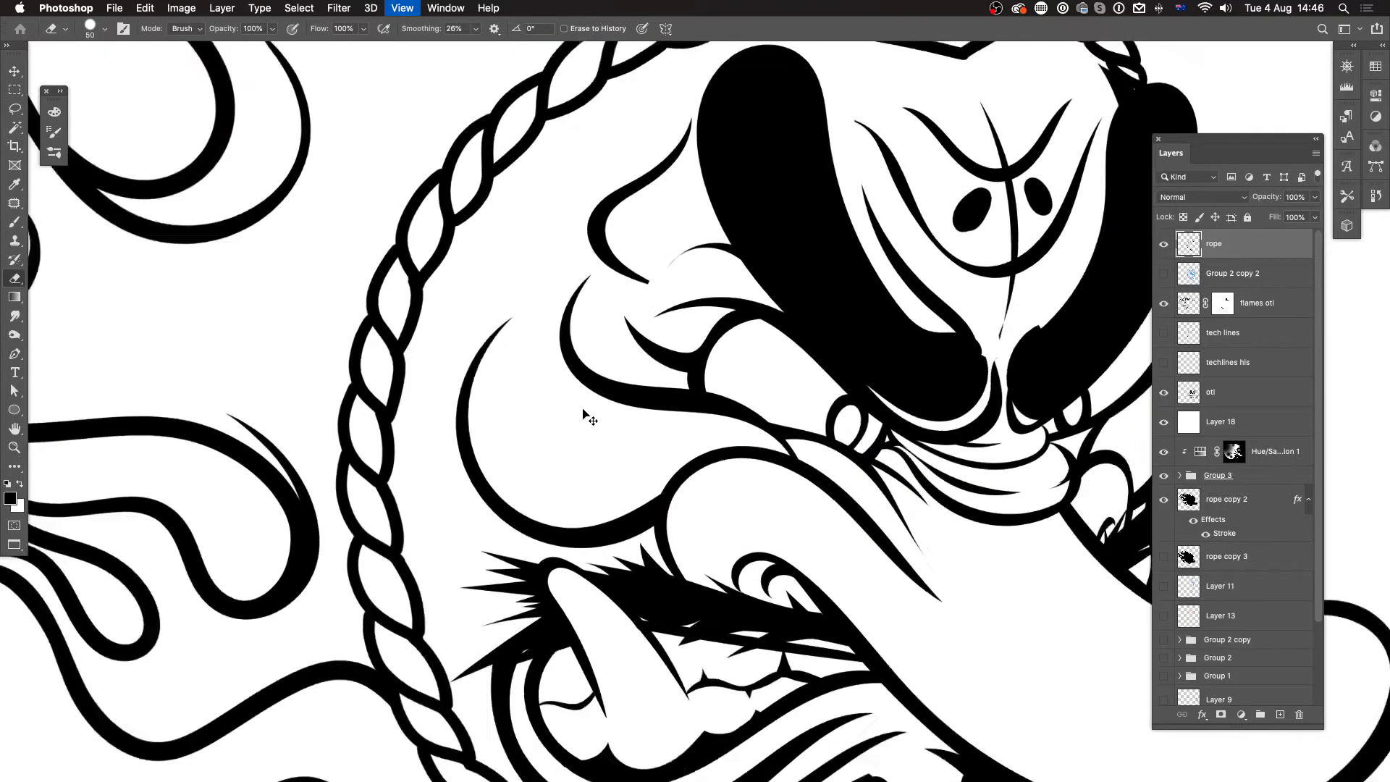
{"action": "left_click_drag", "start_coordinate": [551, 321], "coordinate": [1064, 198]}
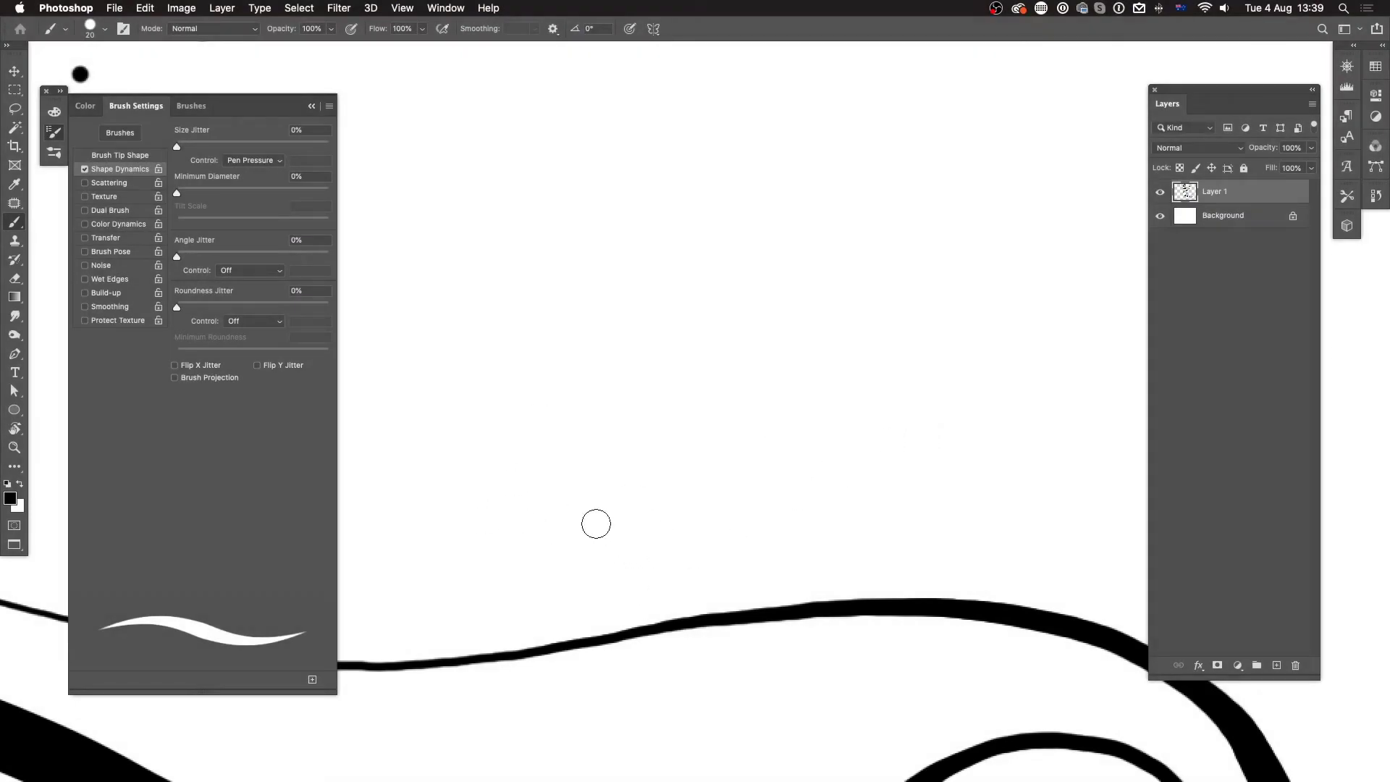
Back on the test canvas, paint a thin-to-thick looping stroke with a 20 px brush and two thick straight lines above it.
{"action": "mouse_move", "coordinate": [512, 535]}
{"action": "left_mouse_down"}
{"action": "mouse_move", "coordinate": [641, 393]}
{"action": "mouse_move", "coordinate": [813, 306]}
{"action": "mouse_move", "coordinate": [808, 392]}
{"action": "mouse_move", "coordinate": [671, 521]}
{"action": "mouse_move", "coordinate": [843, 516]}
{"action": "mouse_move", "coordinate": [960, 343]}
{"action": "mouse_move", "coordinate": [819, 435]}
{"action": "mouse_move", "coordinate": [903, 428]}
{"action": "mouse_move", "coordinate": [936, 393]}
{"action": "left_mouse_up"}
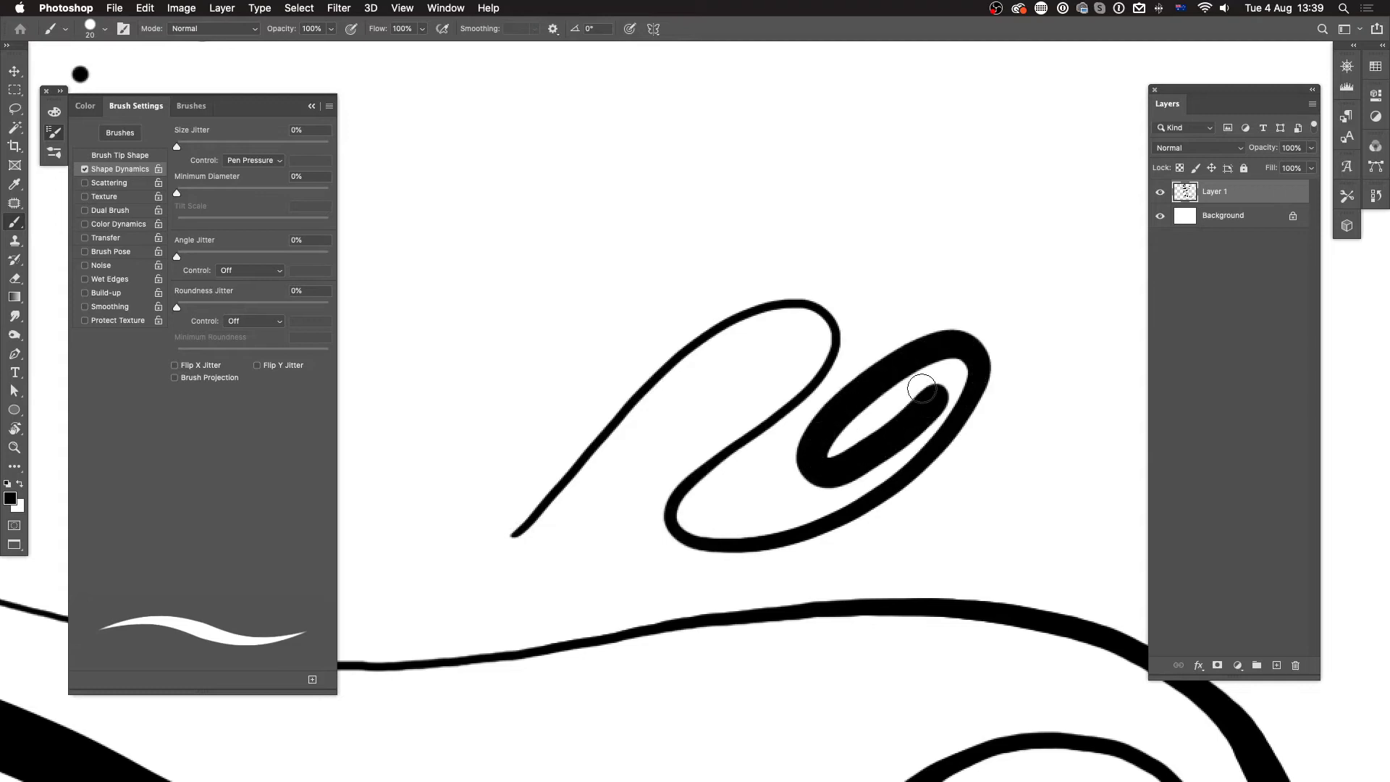
{"action": "left_click_drag", "start_coordinate": [546, 234], "coordinate": [909, 238]}
{"action": "left_click_drag", "start_coordinate": [548, 171], "coordinate": [903, 168]}
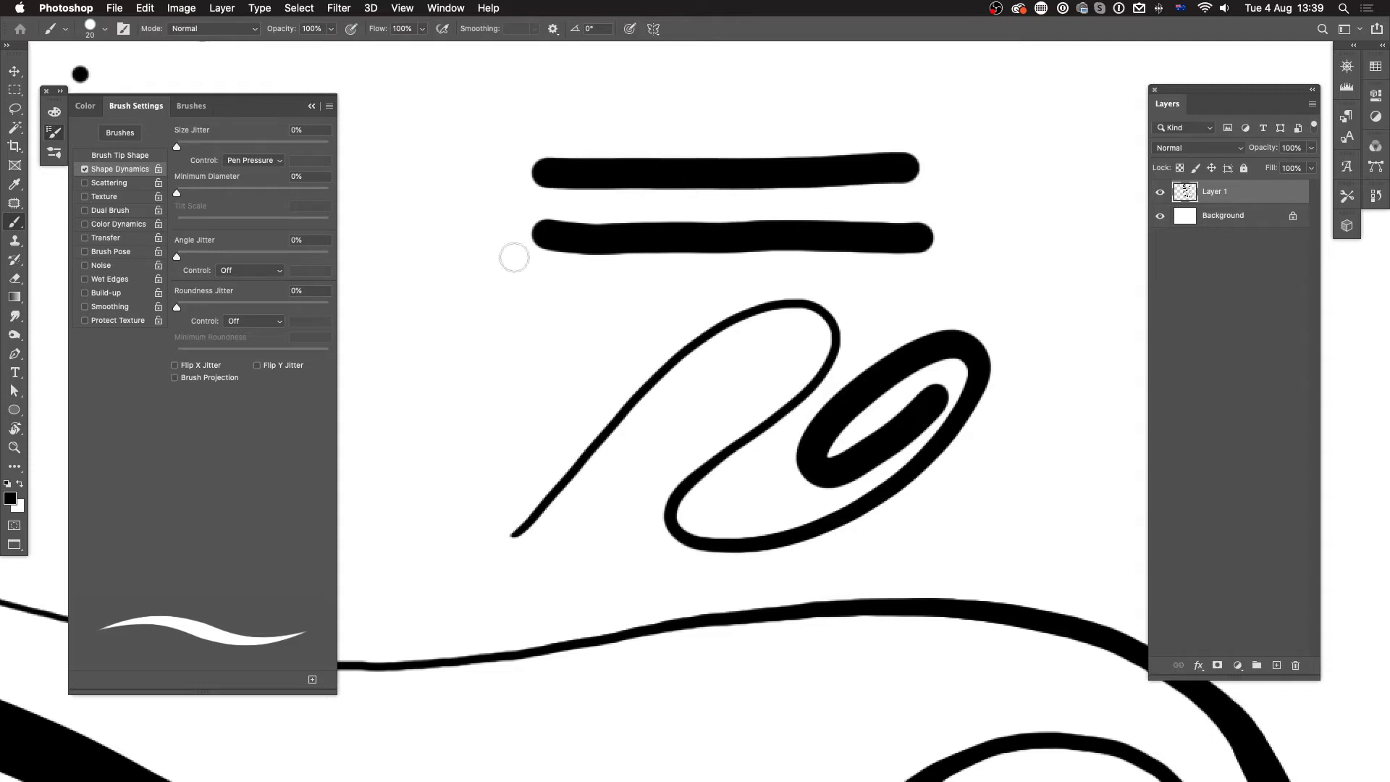
Turn the Size Jitter control off to compare the stroke preview and set it back to Pen Pressure.
{"action": "left_click", "coordinate": [254, 160]}
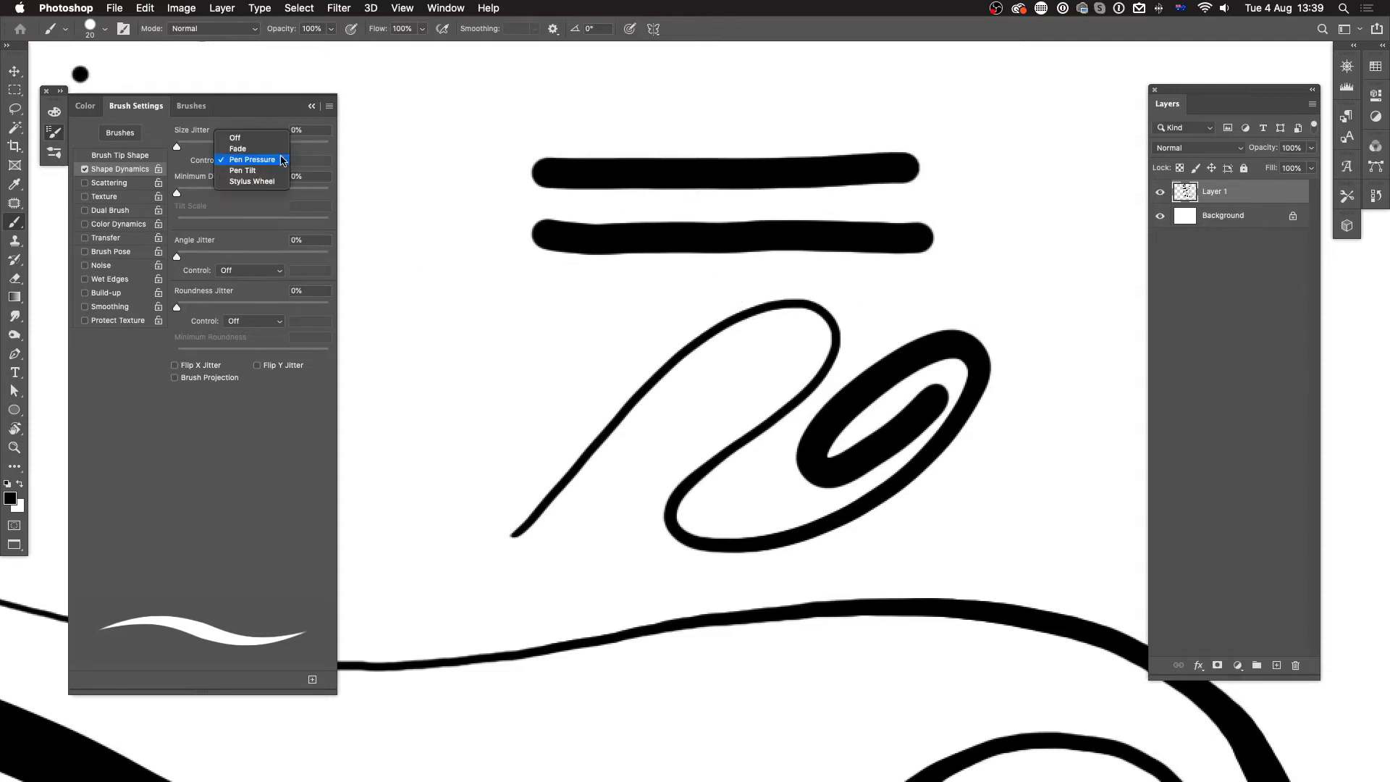
{"action": "left_click", "coordinate": [239, 141]}
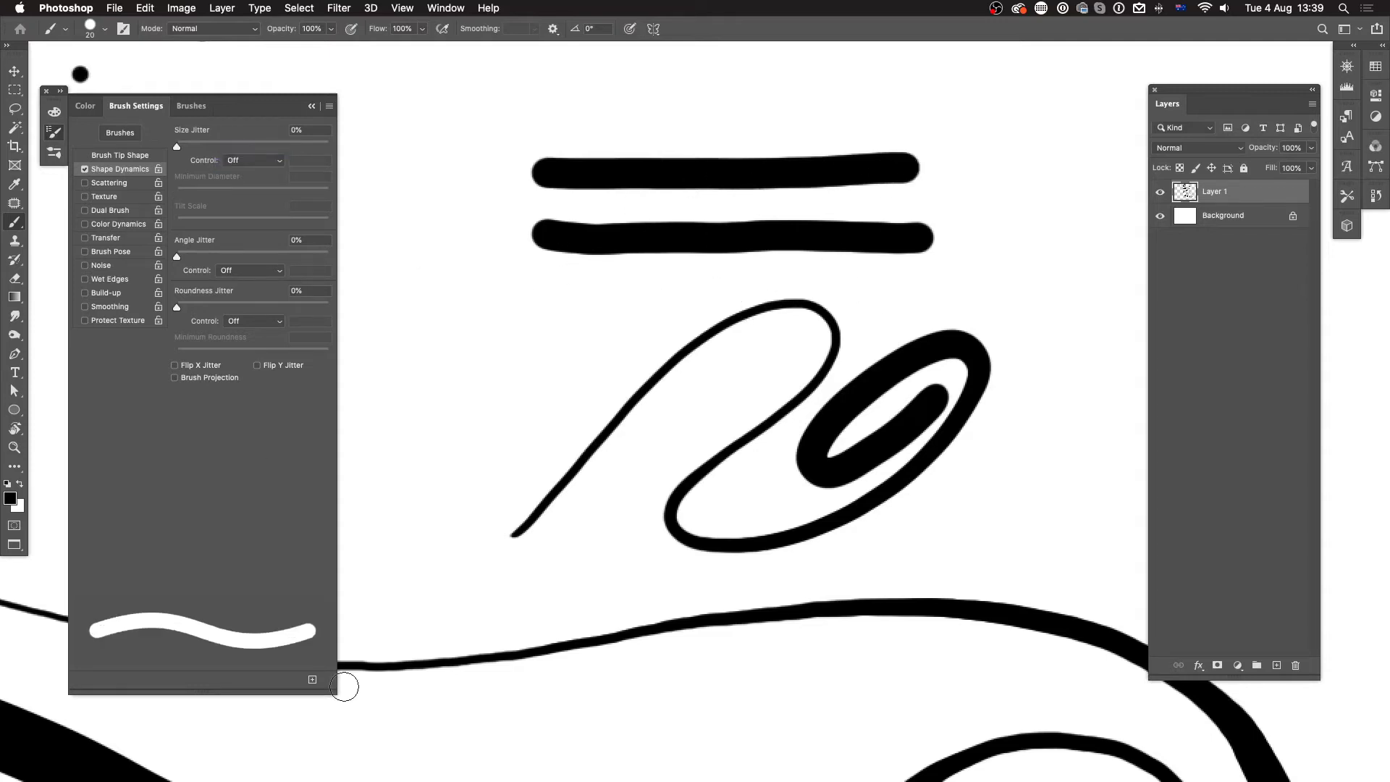
{"action": "left_click", "coordinate": [266, 168]}
{"action": "left_click", "coordinate": [266, 181]}
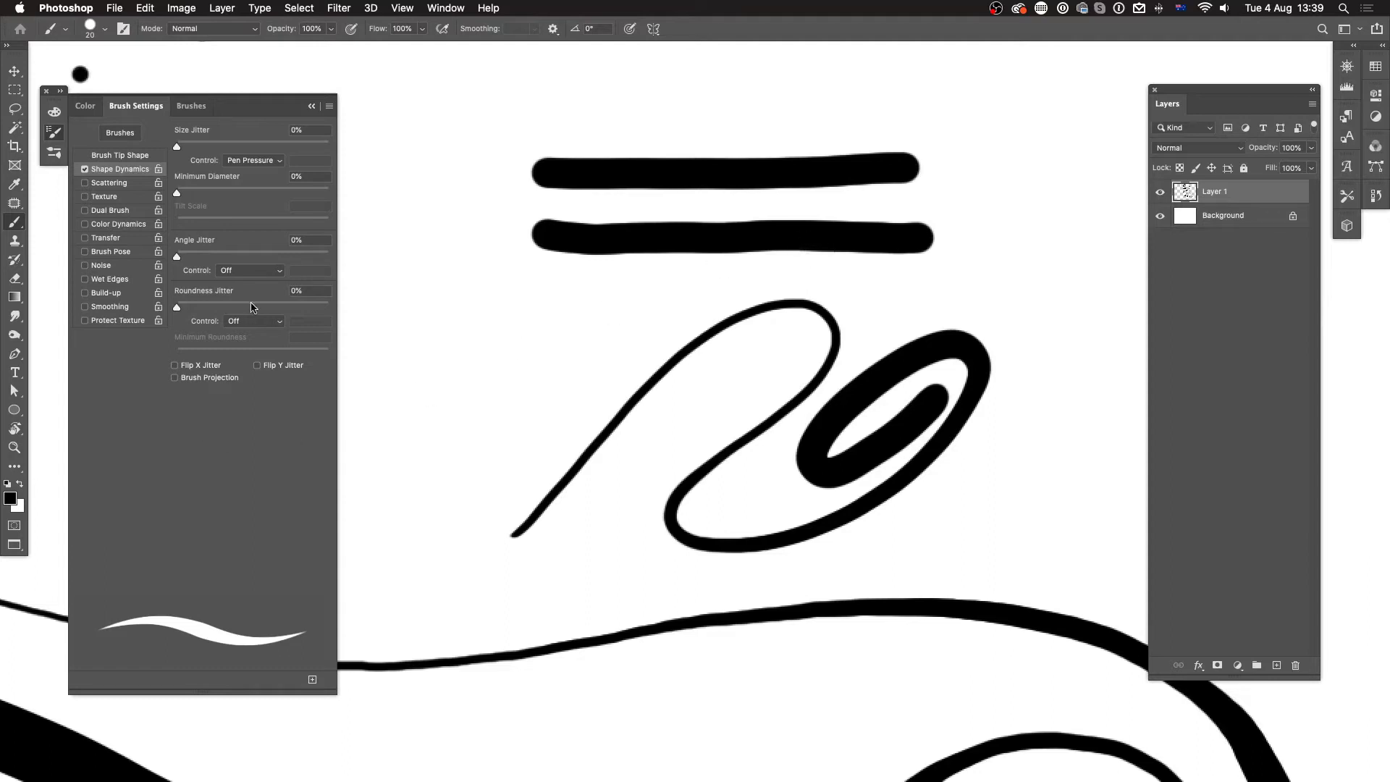
Paint two thin-to-thick zigzag strokes beside the looping stroke using varying pen pressure.
{"action": "mouse_move", "coordinate": [392, 515]}
{"action": "left_mouse_down"}
{"action": "mouse_move", "coordinate": [564, 323]}
{"action": "mouse_move", "coordinate": [595, 417]}
{"action": "mouse_move", "coordinate": [528, 467]}
{"action": "left_mouse_up"}
{"action": "mouse_move", "coordinate": [388, 410]}
{"action": "left_mouse_down"}
{"action": "mouse_move", "coordinate": [456, 373]}
{"action": "mouse_move", "coordinate": [522, 281]}
{"action": "left_mouse_up"}
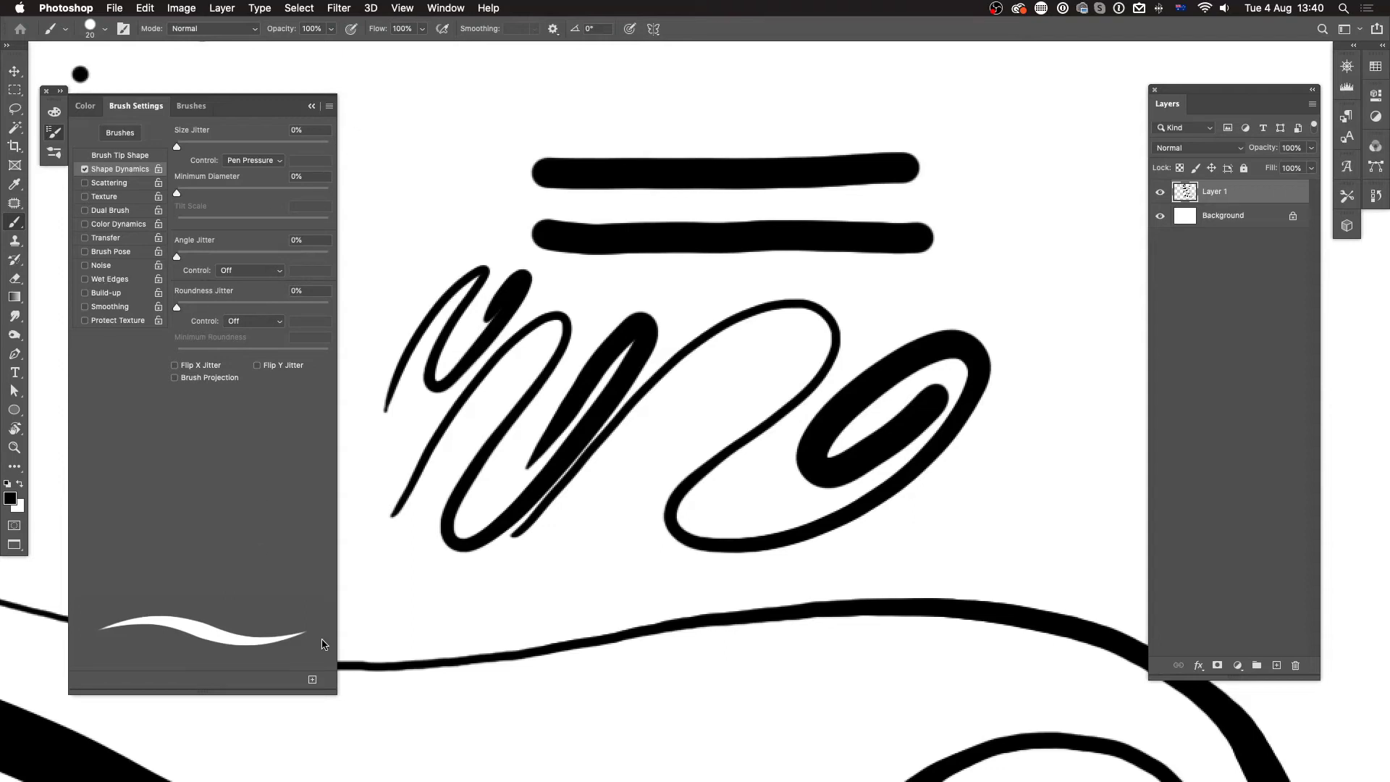
Enable Transfer for the brush and set its Opacity Jitter to 100%.
{"action": "scroll", "coordinate": [676, 524], "scroll_direction": "down", "scroll_amount": 5}
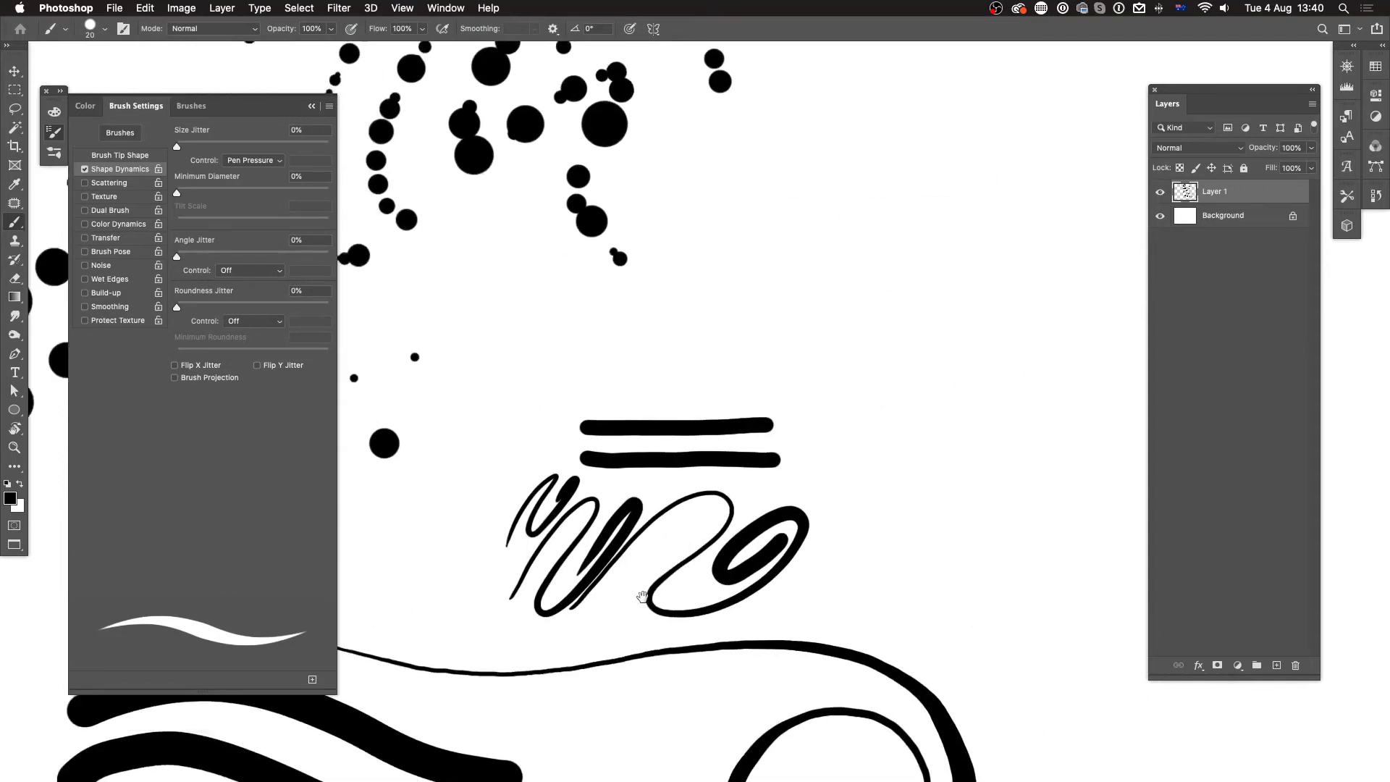
{"action": "left_click_drag", "start_coordinate": [642, 596], "coordinate": [605, 667]}
{"action": "left_click_drag", "start_coordinate": [896, 378], "coordinate": [771, 504]}
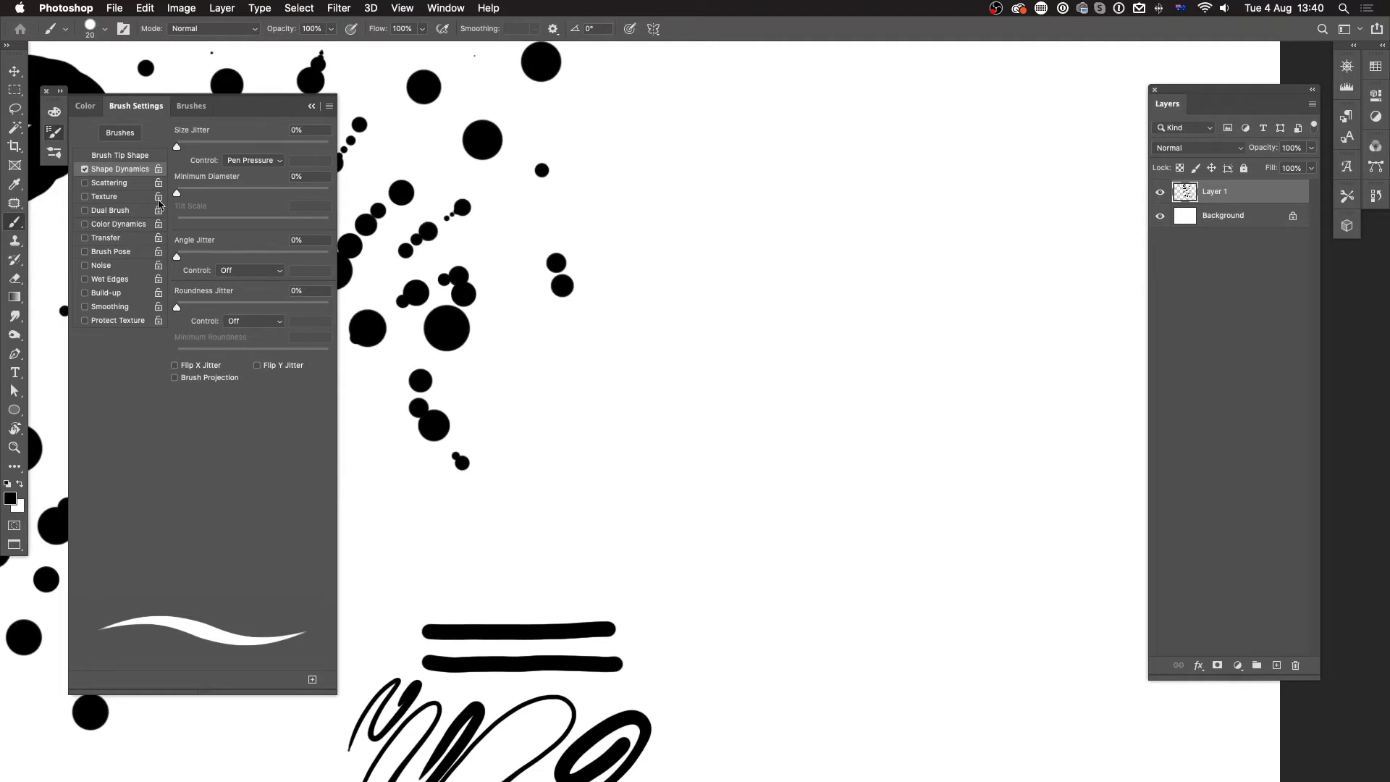
{"action": "left_click", "coordinate": [124, 242]}
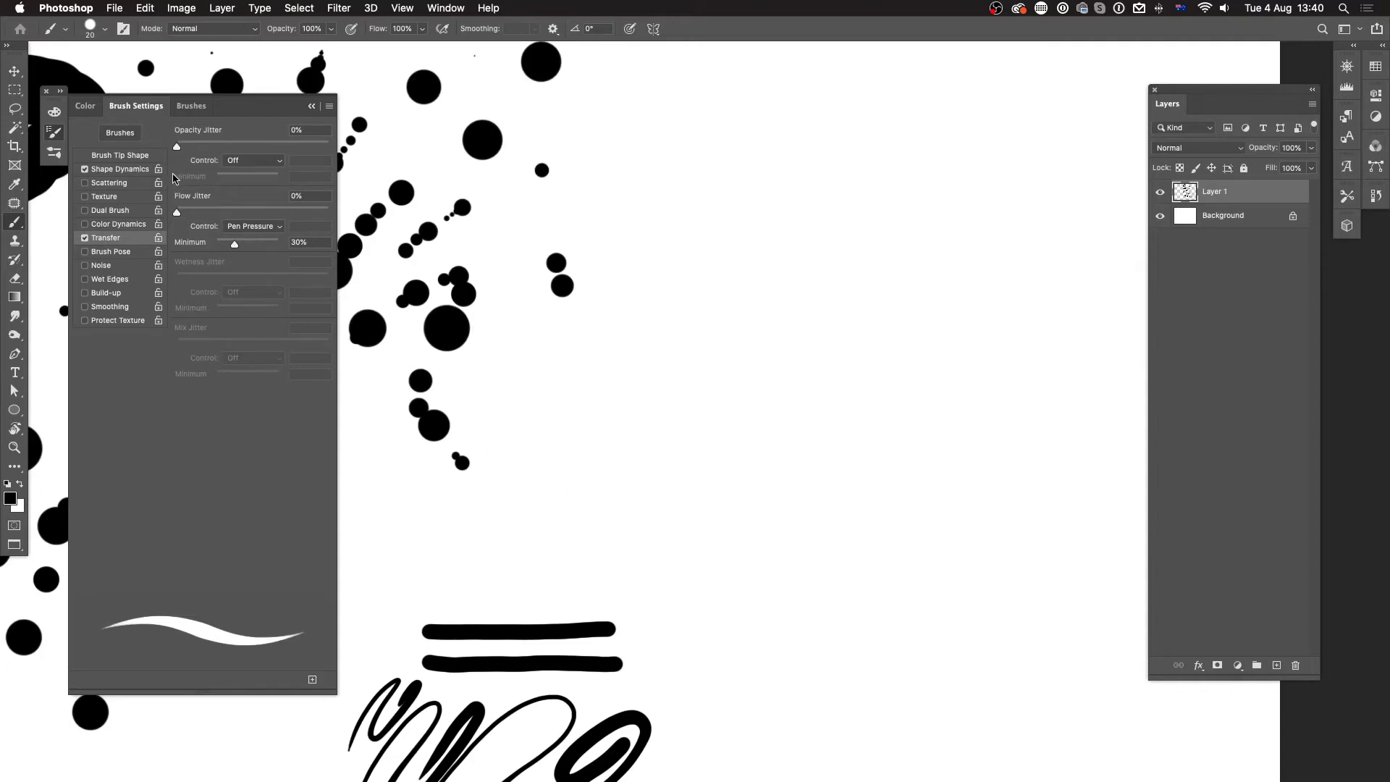
{"action": "left_click_drag", "start_coordinate": [177, 147], "coordinate": [339, 156]}
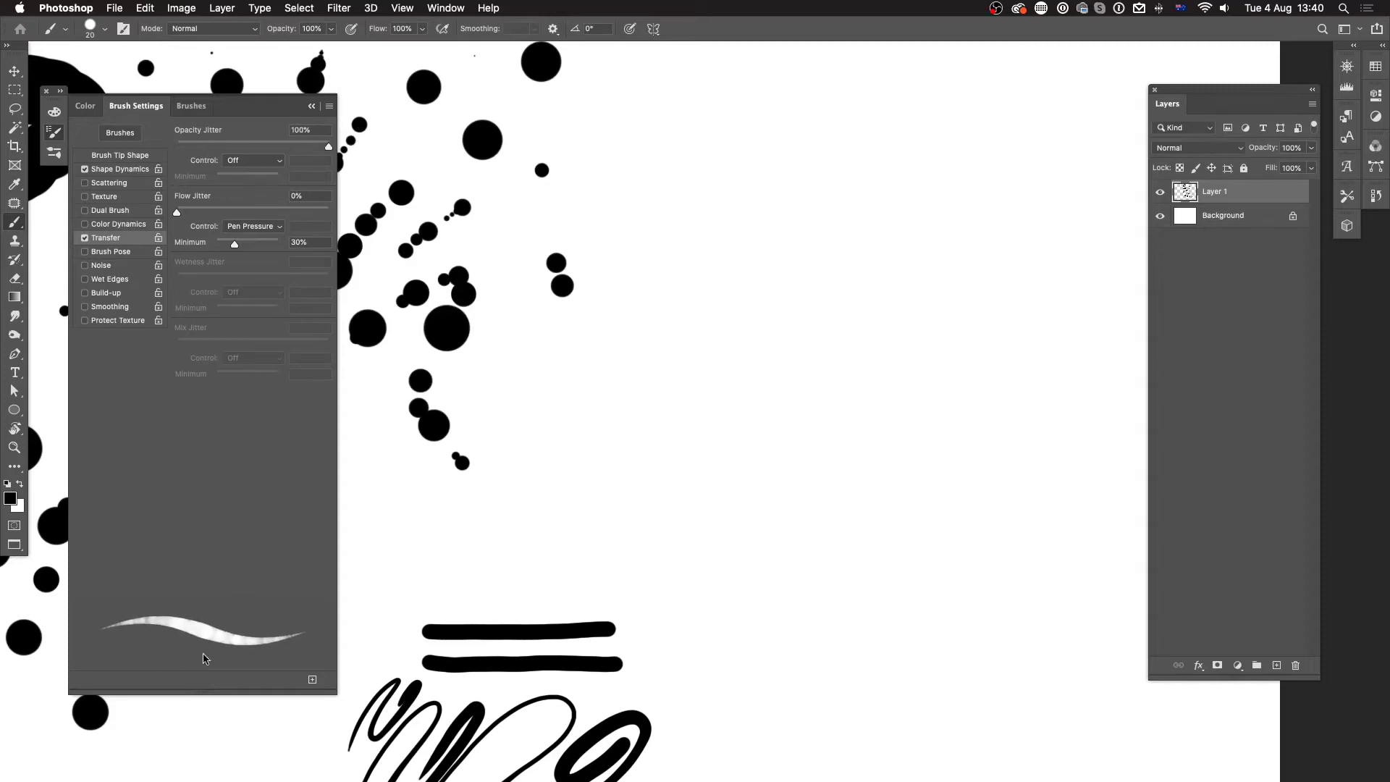
Enlarge the brush to 50 px and stamp single dots of random opacity in the empty area above the straight lines.
{"action": "key", "text": "bracketright"}
{"action": "key", "text": "bracketright"}
{"action": "key", "text": "bracketright"}
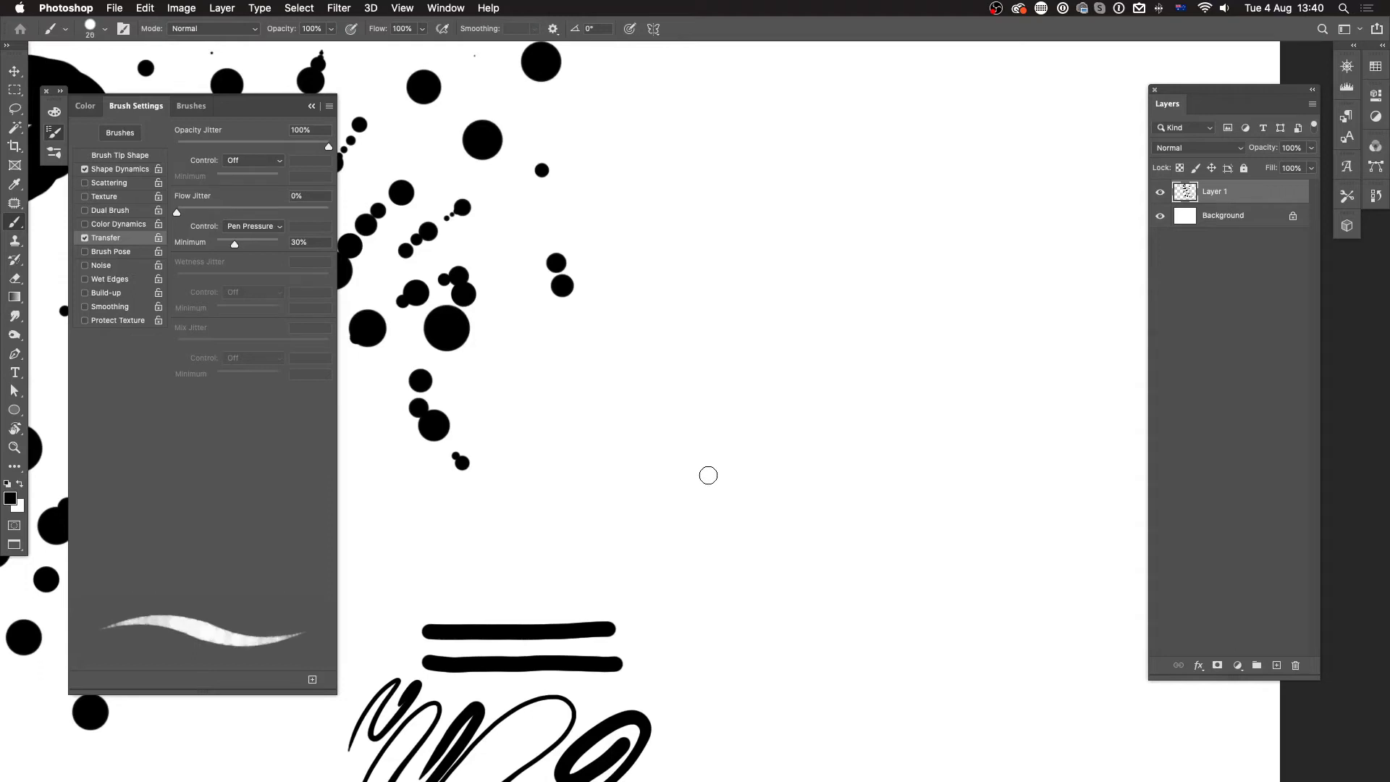
{"action": "left_click", "coordinate": [738, 477]}
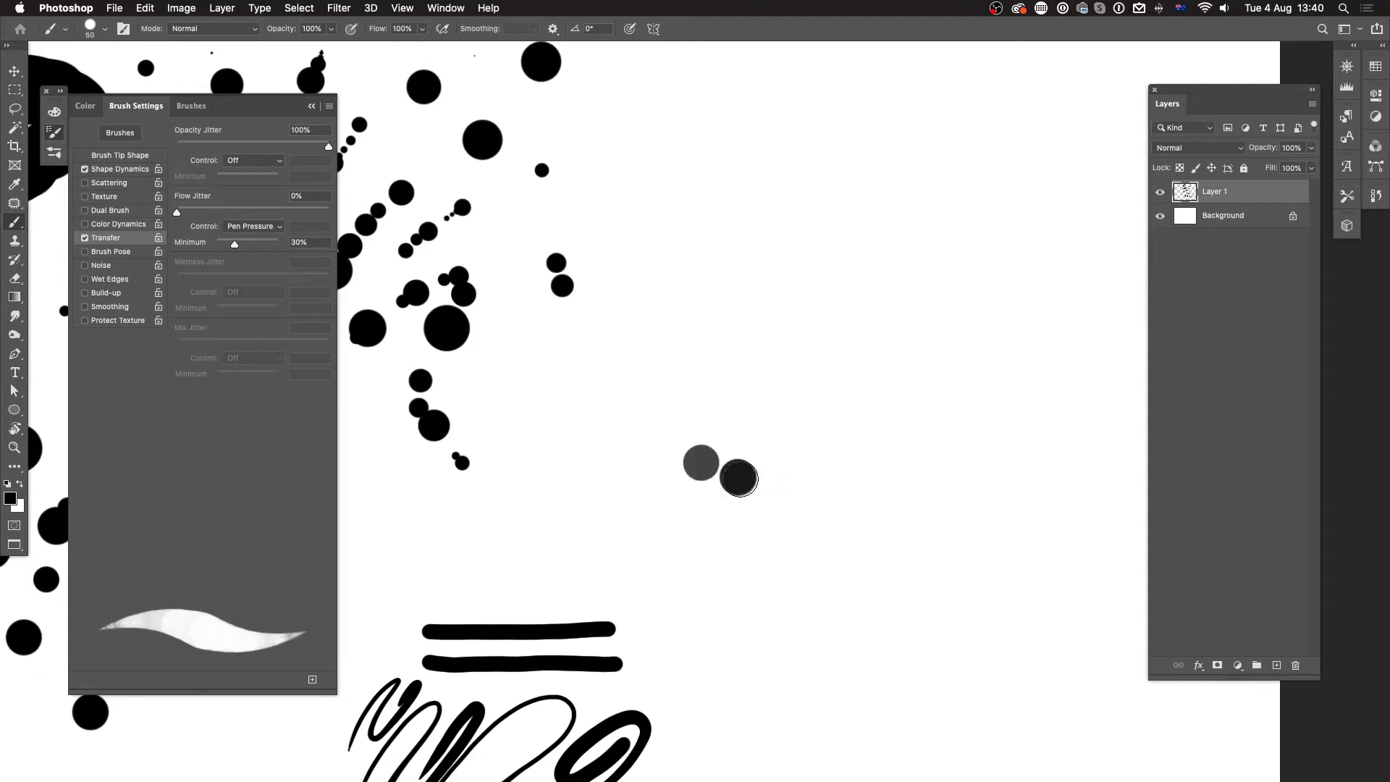
{"action": "left_click", "coordinate": [723, 539]}
{"action": "left_click", "coordinate": [817, 511]}
{"action": "left_click", "coordinate": [803, 433]}
{"action": "left_click", "coordinate": [768, 532]}
{"action": "left_click", "coordinate": [837, 569]}
{"action": "left_click", "coordinate": [857, 461]}
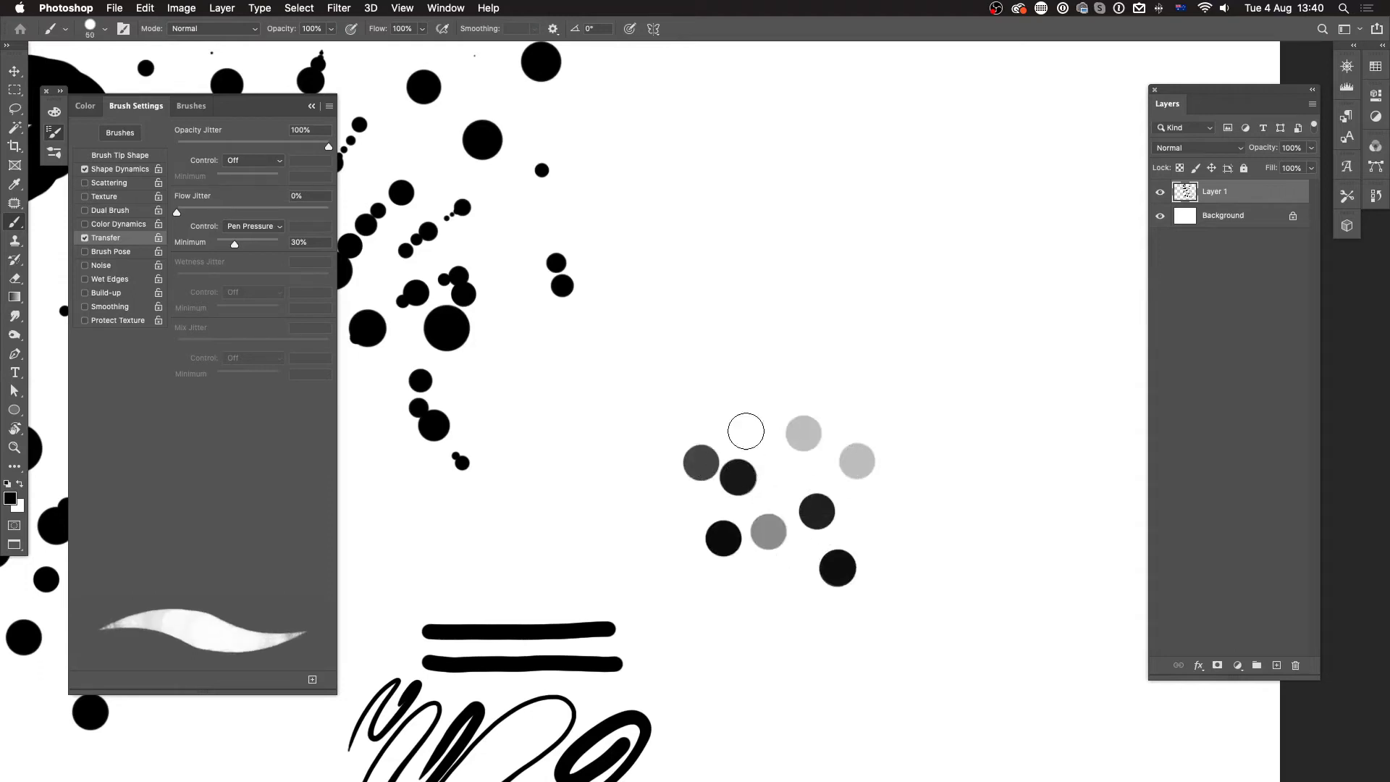
{"action": "left_click", "coordinate": [714, 407]}
{"action": "left_click", "coordinate": [824, 348]}
{"action": "left_click", "coordinate": [906, 395]}
{"action": "left_click_drag", "start_coordinate": [900, 292], "coordinate": [891, 296]}
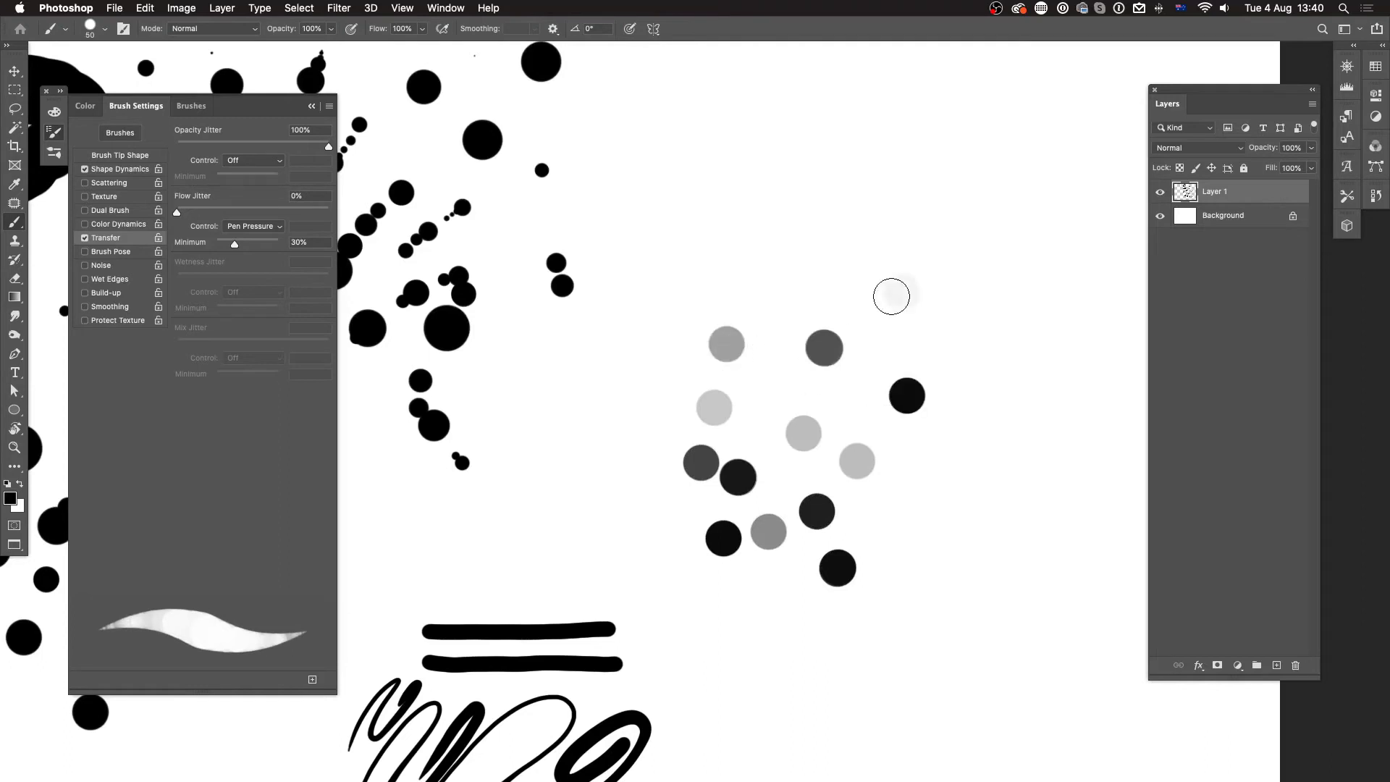
In Shape Dynamics, turn the Size Jitter control off and set Size Jitter to 100%.
{"action": "left_click", "coordinate": [120, 169]}
{"action": "left_click", "coordinate": [262, 160]}
{"action": "left_click", "coordinate": [253, 137]}
{"action": "left_click_drag", "start_coordinate": [176, 147], "coordinate": [359, 138]}
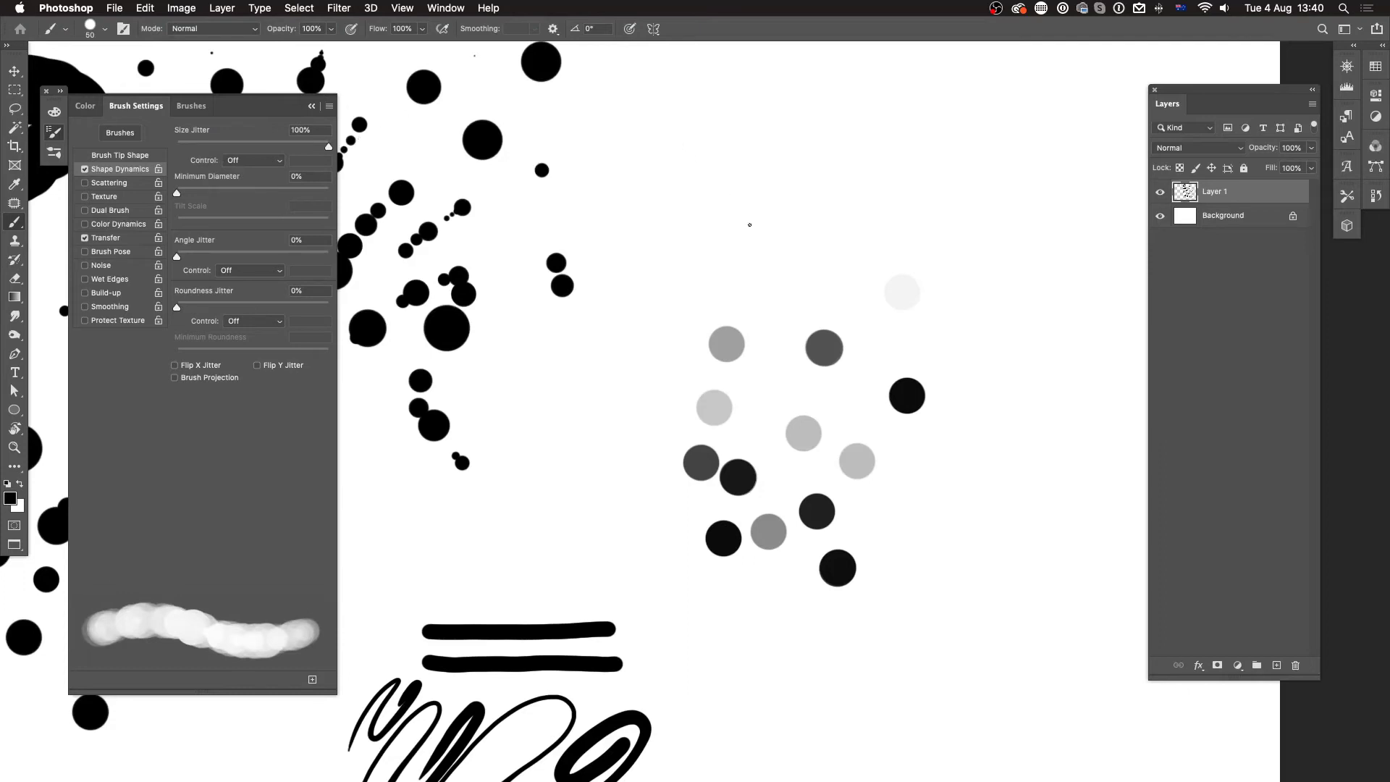
Stamp many single dots of random size and opacity above and around the grey dots.
{"action": "left_click", "coordinate": [742, 249]}
{"action": "left_click", "coordinate": [743, 249]}
{"action": "left_click", "coordinate": [781, 250]}
{"action": "left_click", "coordinate": [792, 220]}
{"action": "left_click", "coordinate": [849, 283]}
{"action": "left_click", "coordinate": [799, 313]}
{"action": "left_click", "coordinate": [862, 219]}
{"action": "left_click", "coordinate": [766, 297]}
{"action": "left_click", "coordinate": [685, 290]}
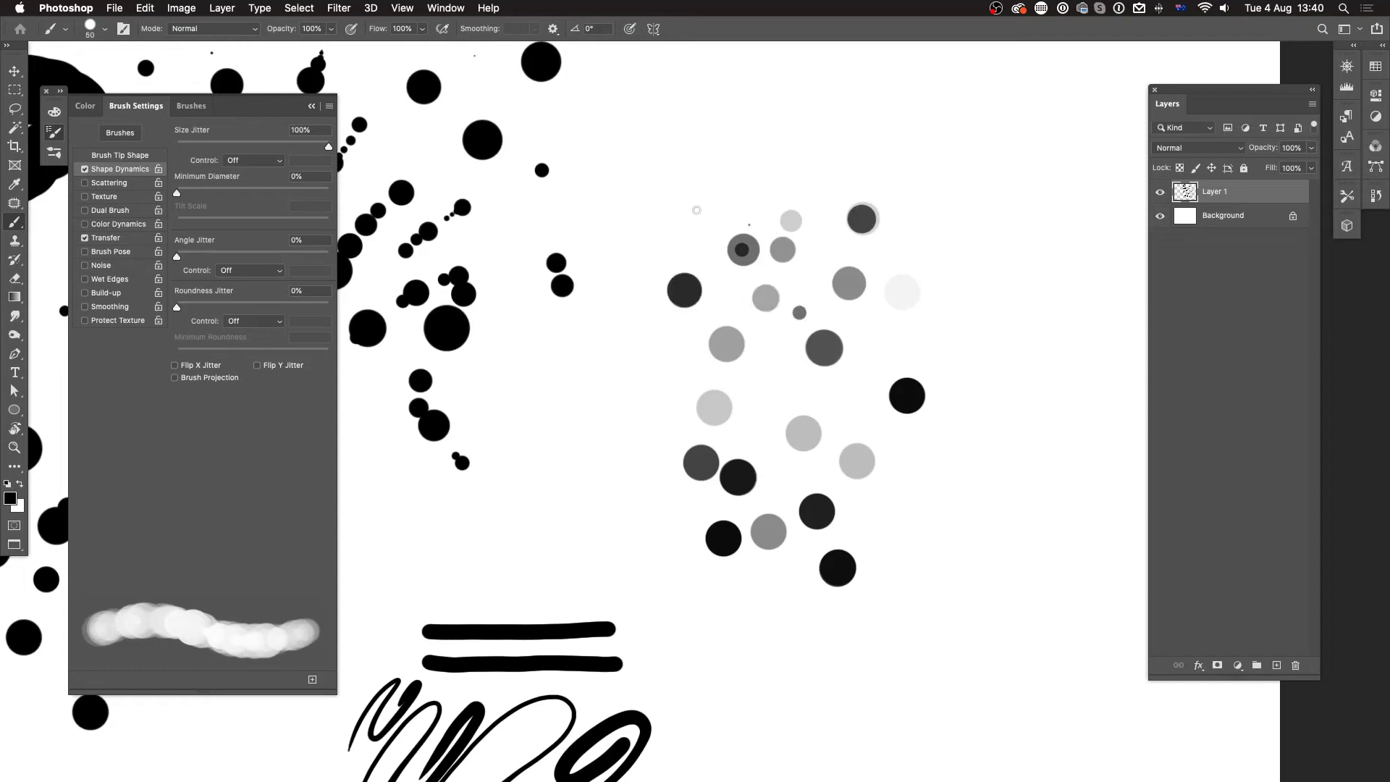
{"action": "left_click", "coordinate": [676, 329]}
{"action": "left_click", "coordinate": [618, 224]}
{"action": "left_click", "coordinate": [946, 254]}
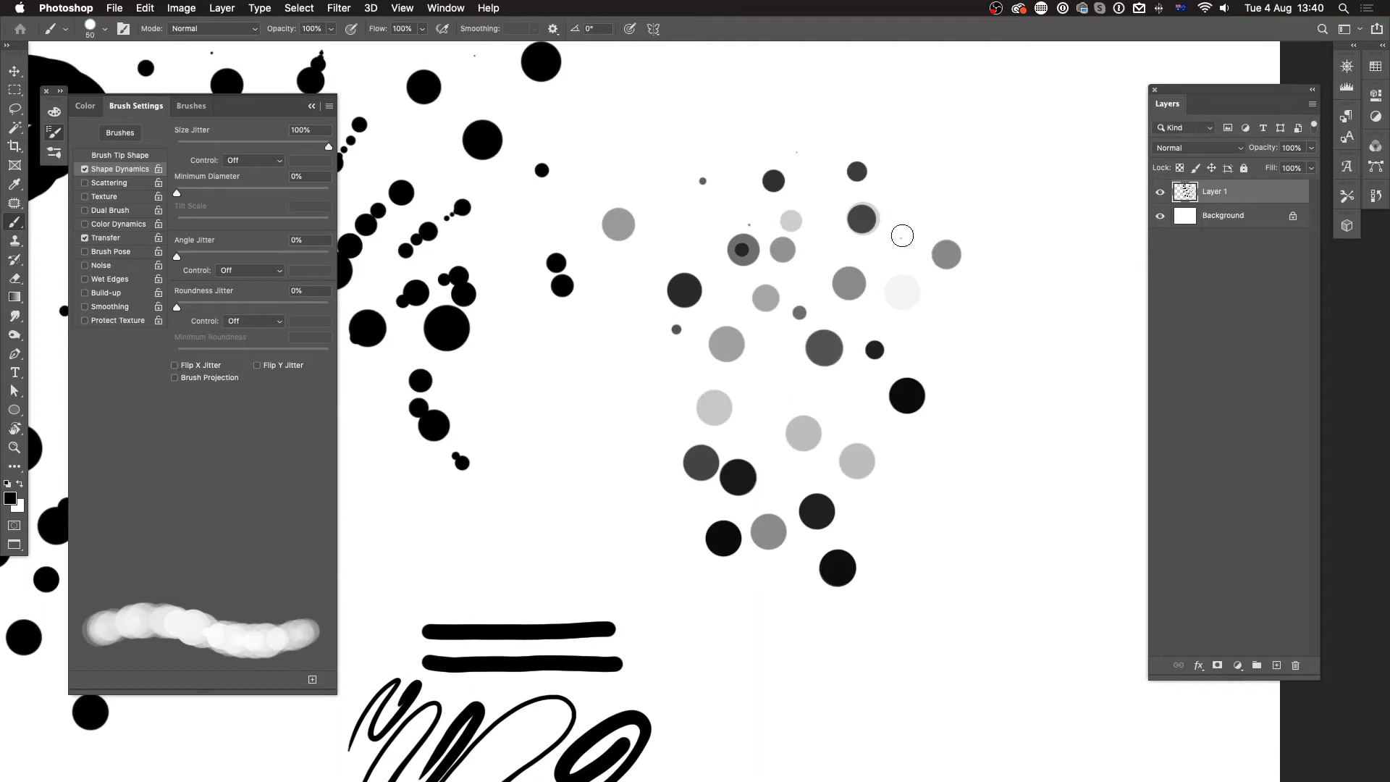
{"action": "left_click", "coordinate": [934, 177]}
{"action": "left_click", "coordinate": [973, 321]}
{"action": "left_click", "coordinate": [934, 396]}
{"action": "left_click", "coordinate": [924, 326]}
{"action": "left_click", "coordinate": [1004, 252]}
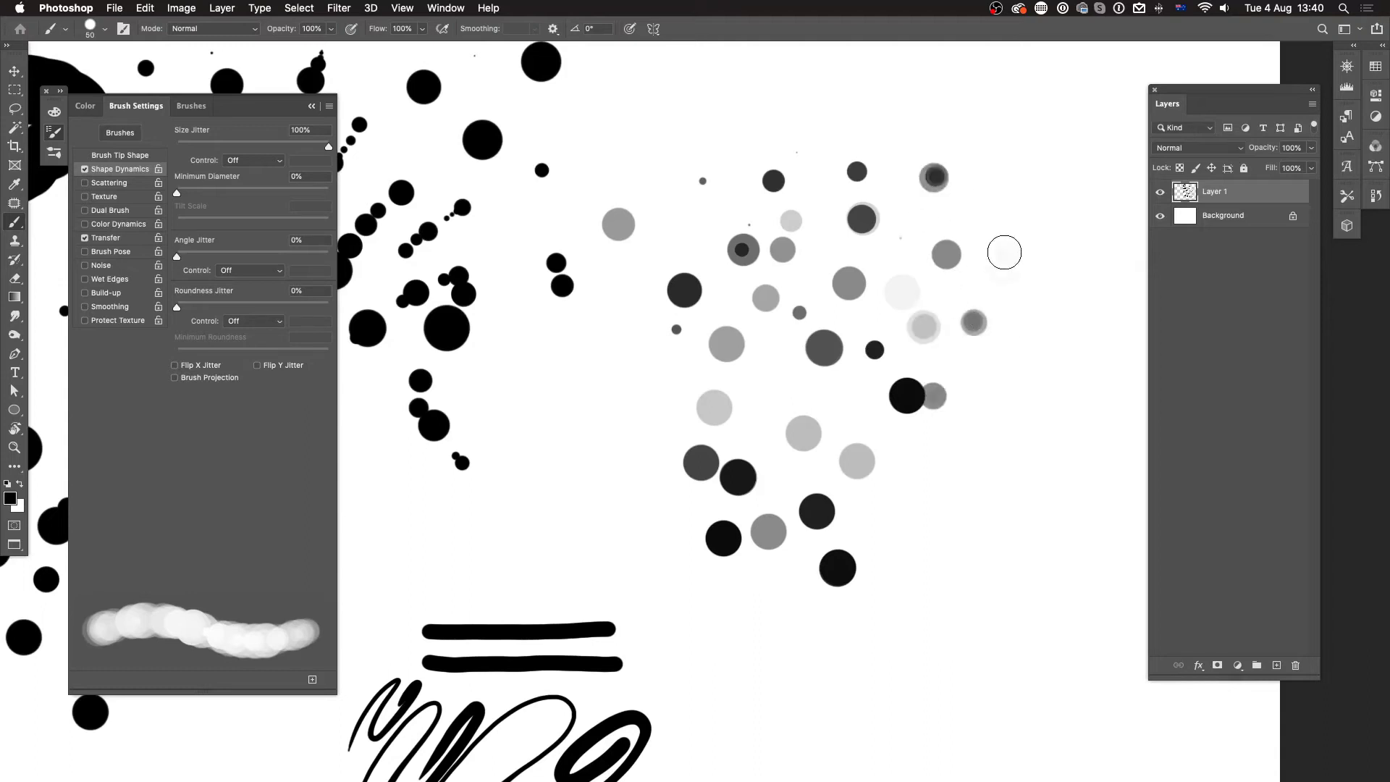
{"action": "left_click", "coordinate": [992, 205]}
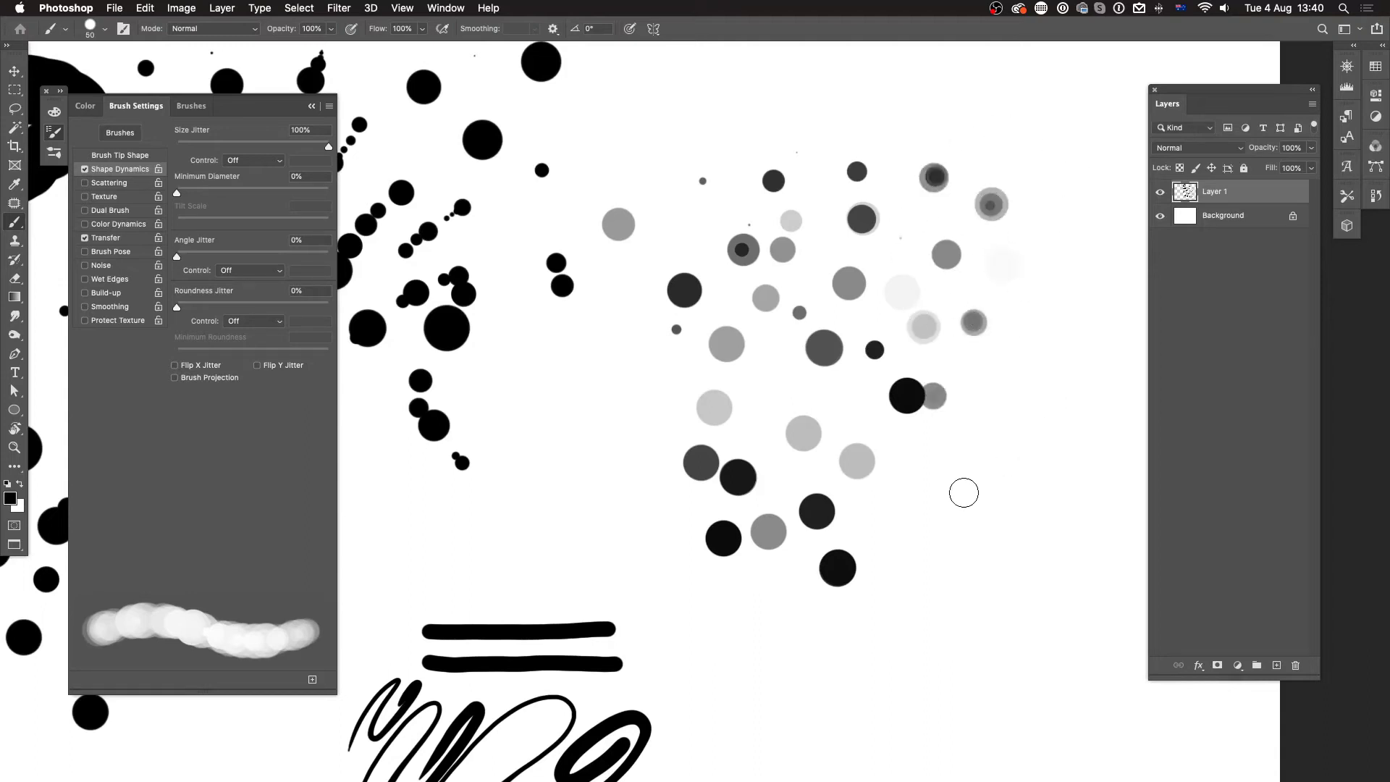
{"action": "left_click", "coordinate": [636, 269]}
{"action": "left_click", "coordinate": [655, 153]}
{"action": "left_click", "coordinate": [744, 127]}
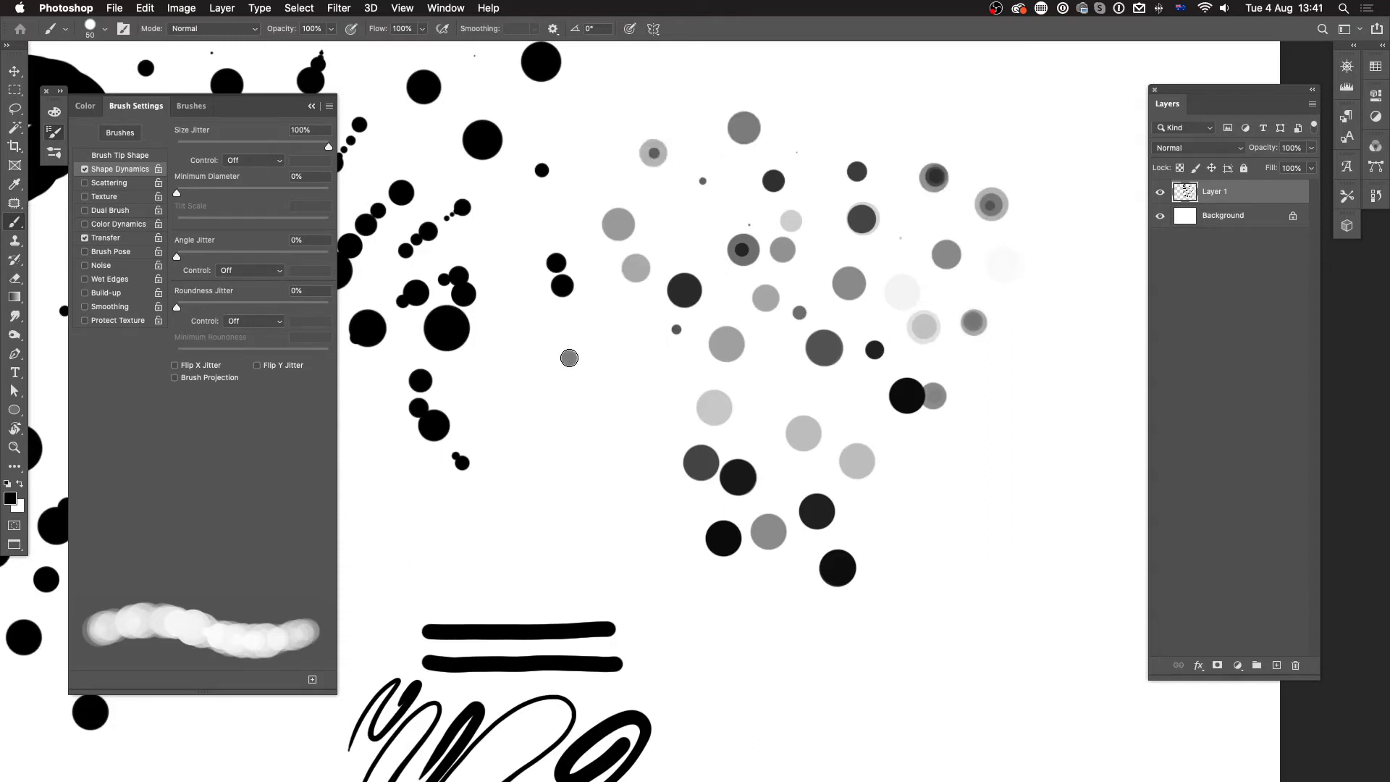
Set the Shape Dynamics Size Jitter and the Transfer Opacity Jitter both to 0%.
{"action": "left_click_drag", "start_coordinate": [329, 146], "coordinate": [116, 261]}
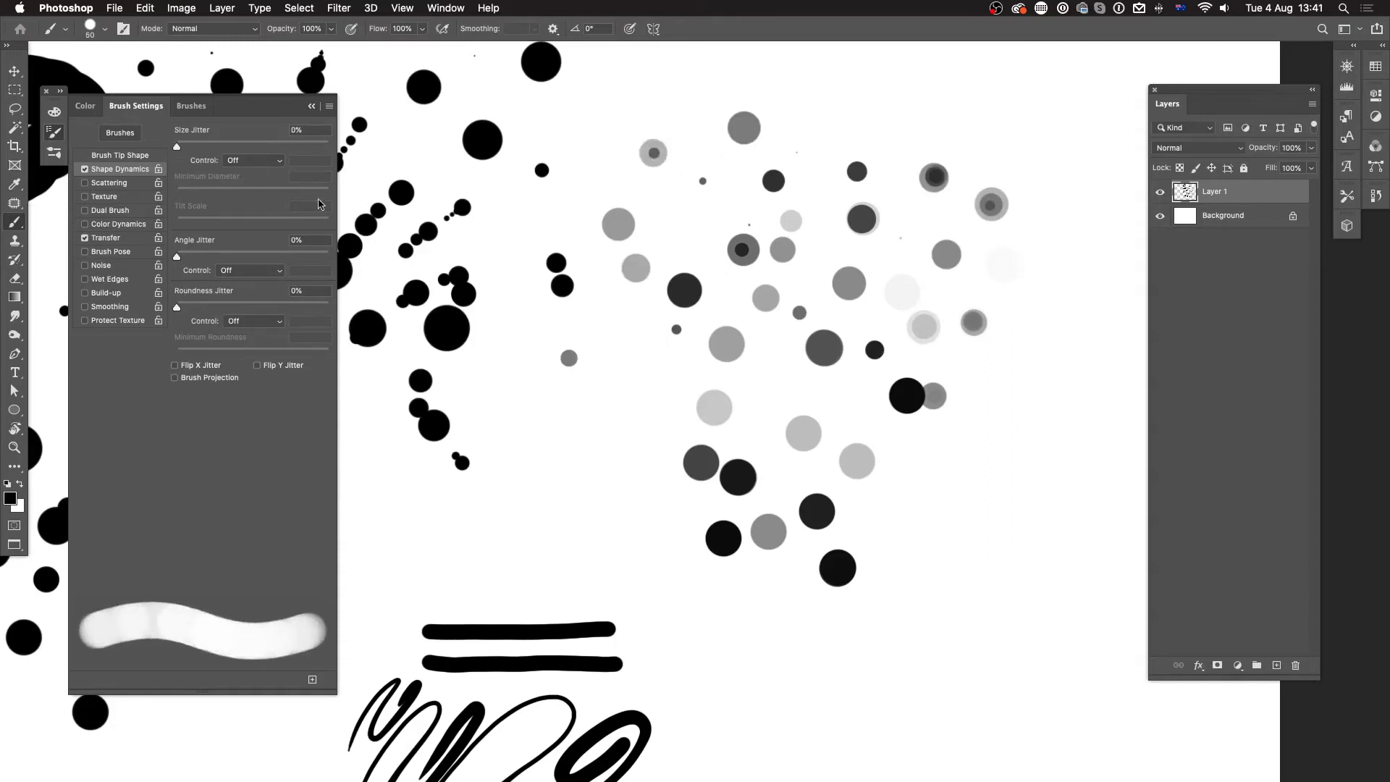
{"action": "left_click", "coordinate": [132, 241]}
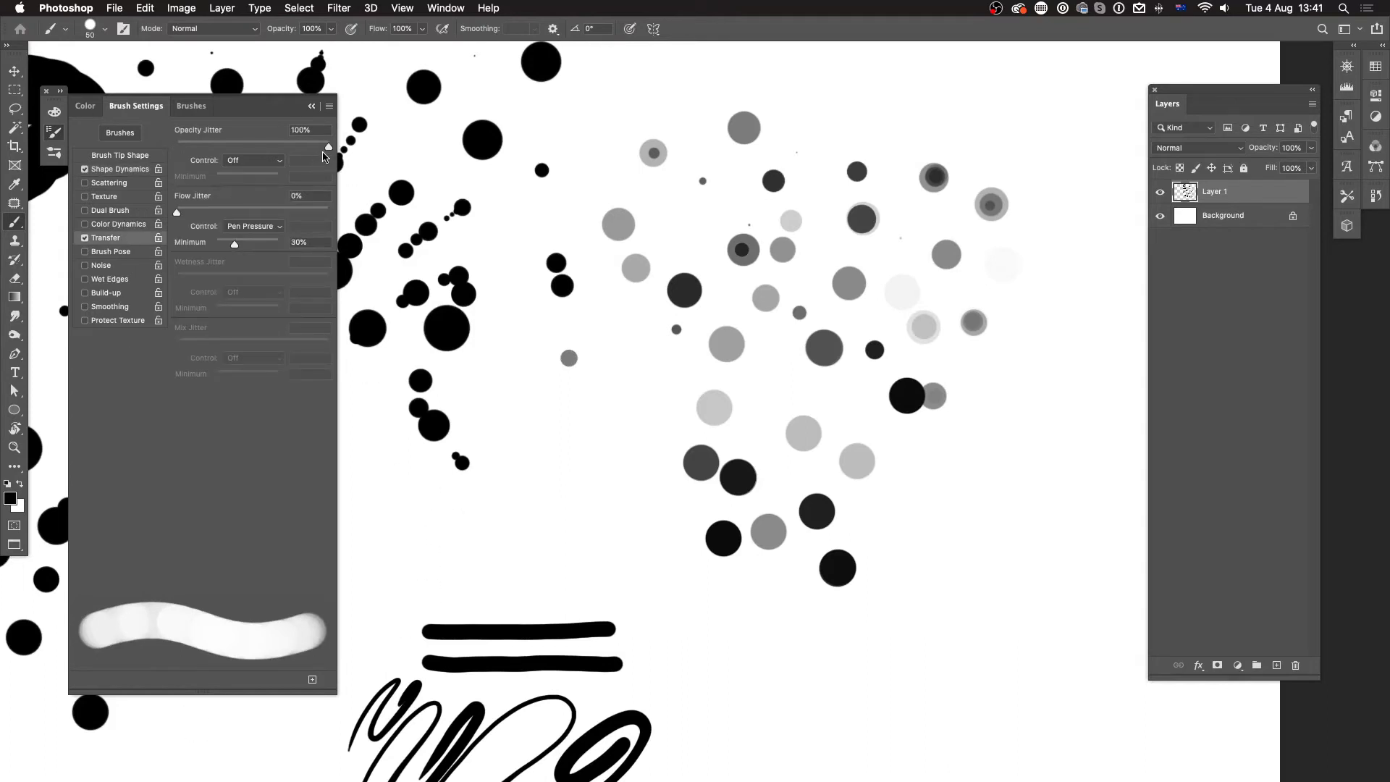
{"action": "left_click_drag", "start_coordinate": [329, 148], "coordinate": [184, 153]}
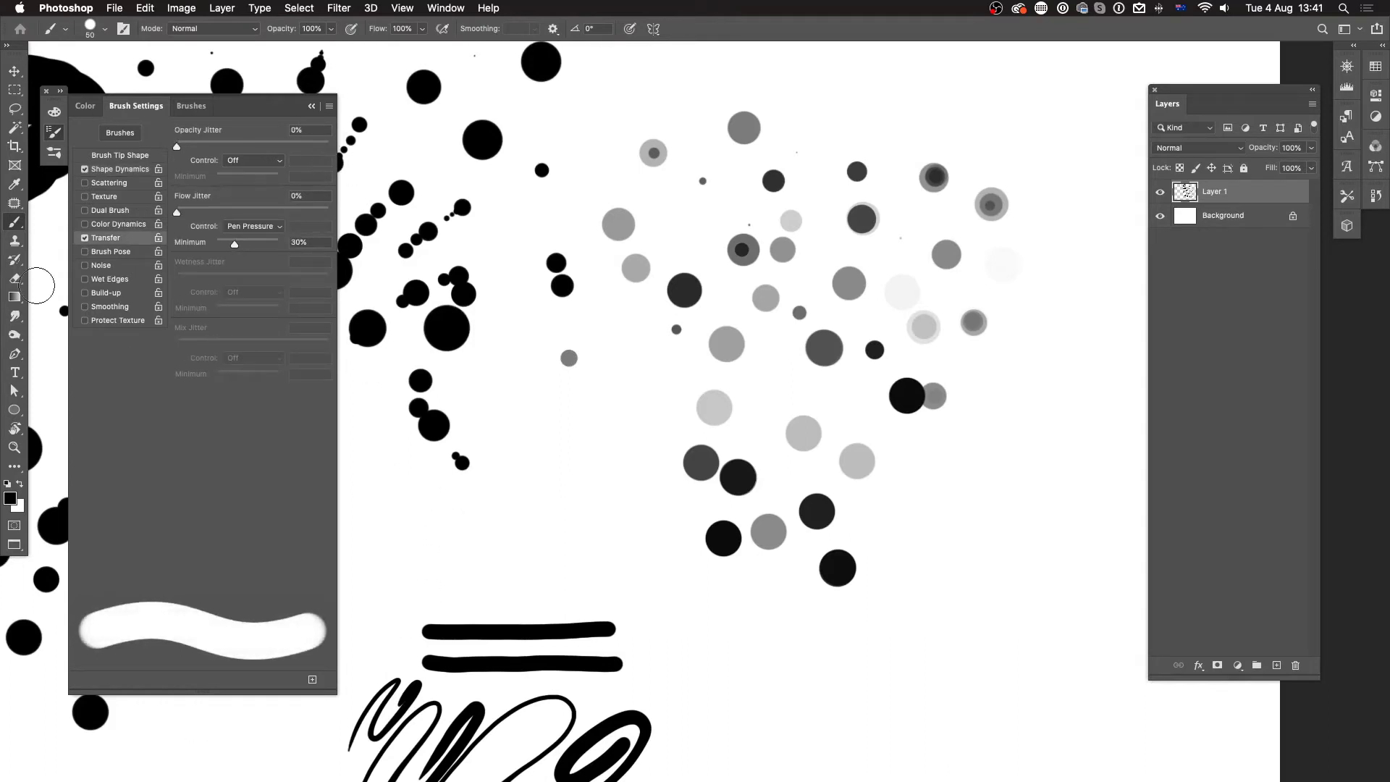
Set the opacity control in Transfer and the size control in Shape Dynamics to Pen Pressure.
{"action": "left_click", "coordinate": [273, 161]}
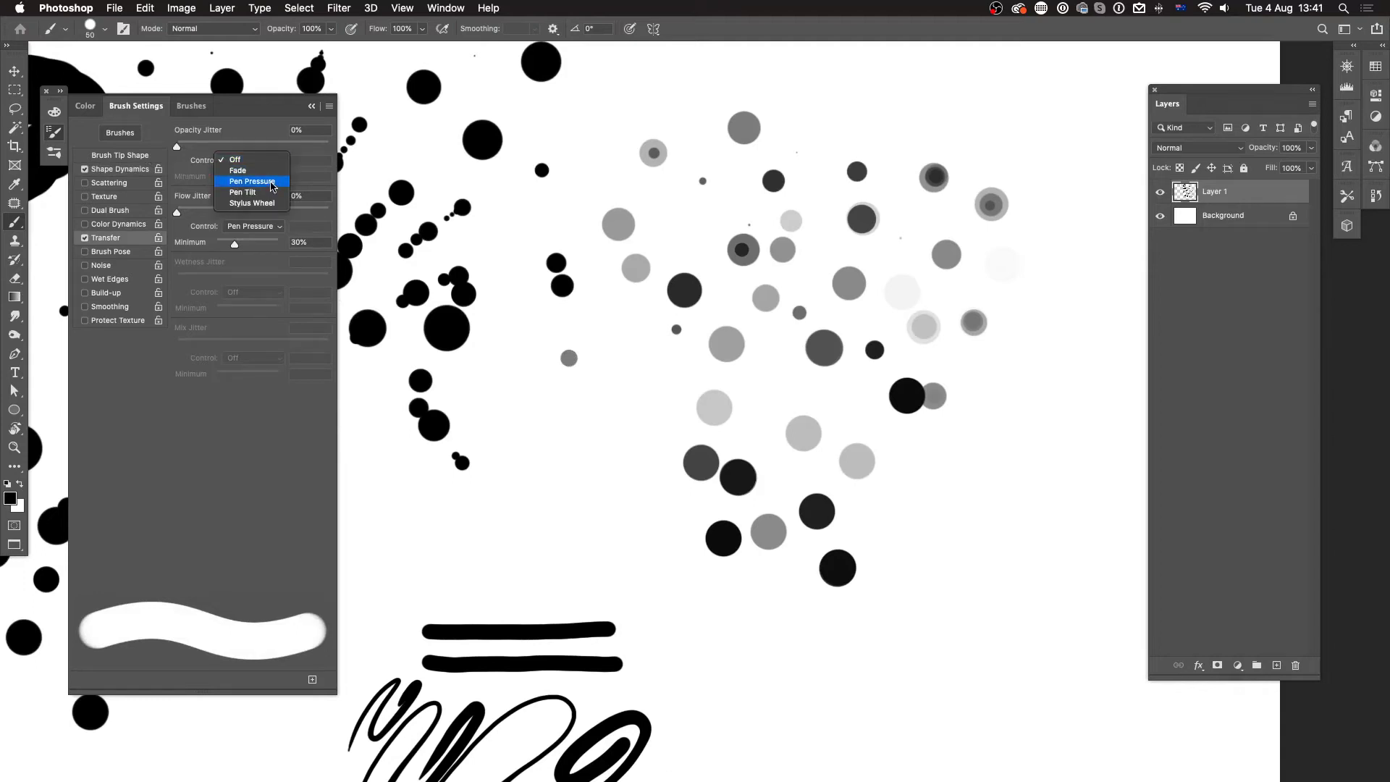
{"action": "left_click", "coordinate": [253, 182]}
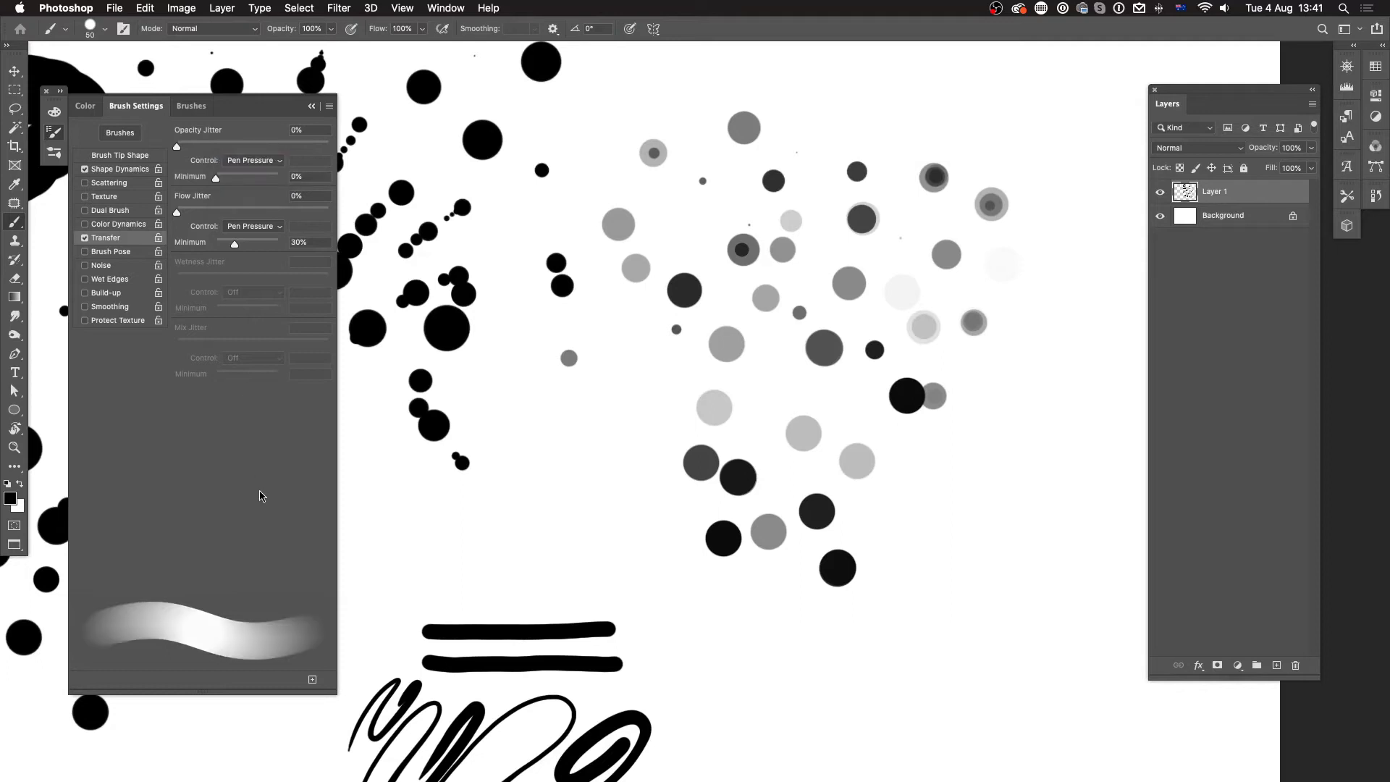
{"action": "left_click", "coordinate": [133, 171]}
{"action": "left_click", "coordinate": [274, 160]}
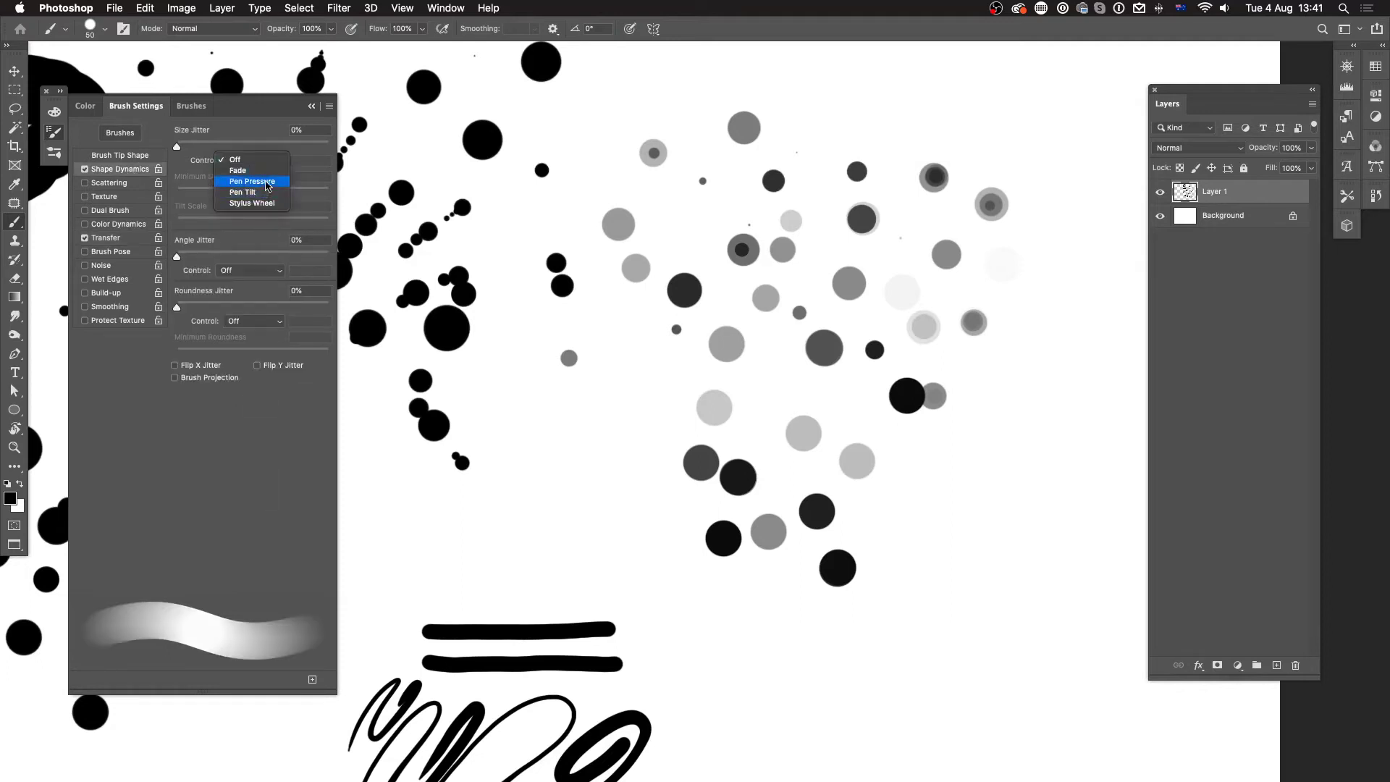
{"action": "left_click", "coordinate": [253, 182]}
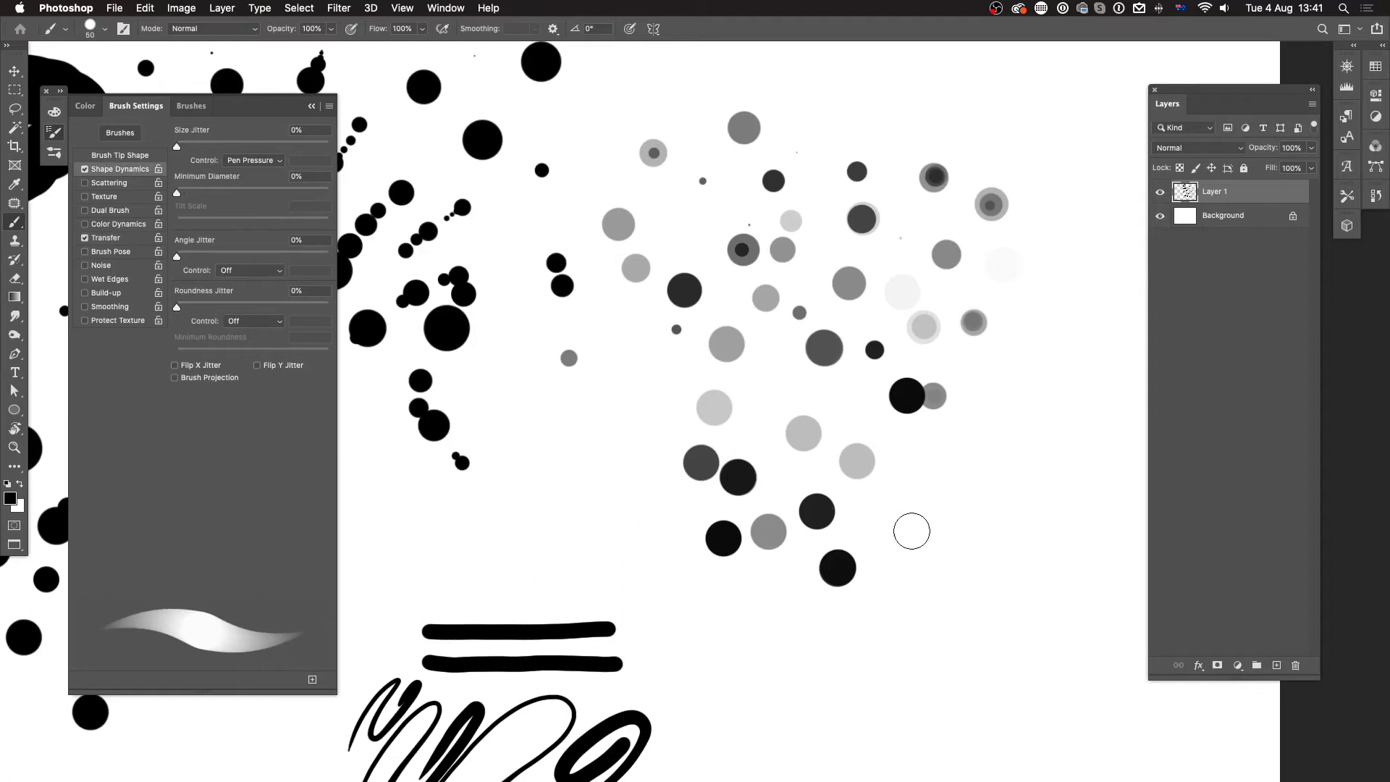
Paint looping pressure-sensitive strokes and a short slanted line in the empty area to the right of the large spiral.
{"action": "scroll", "coordinate": [911, 530], "scroll_direction": "down", "scroll_amount": 10}
{"action": "scroll", "coordinate": [911, 530], "scroll_direction": "right", "scroll_amount": 5}
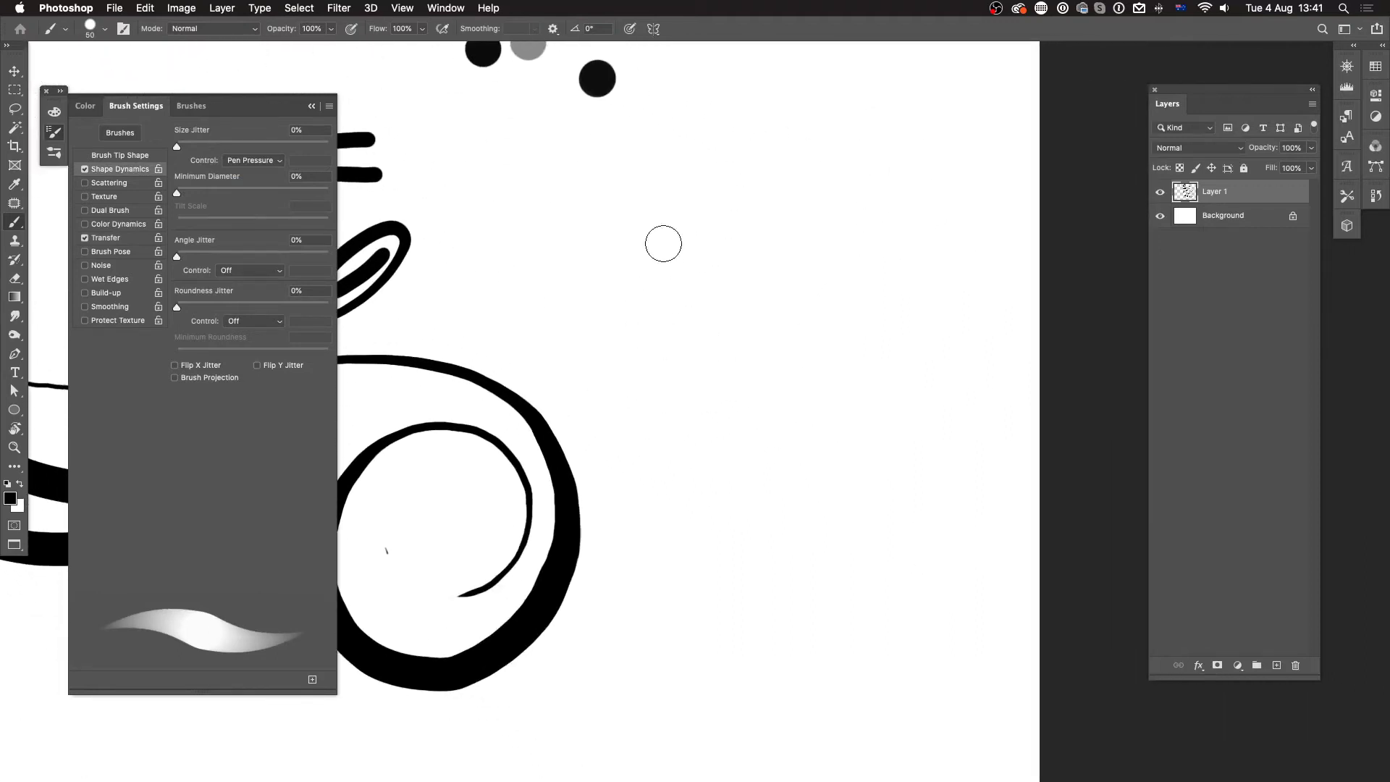
{"action": "mouse_move", "coordinate": [590, 323]}
{"action": "left_mouse_down"}
{"action": "mouse_move", "coordinate": [717, 174]}
{"action": "mouse_move", "coordinate": [726, 257]}
{"action": "mouse_move", "coordinate": [645, 487]}
{"action": "mouse_move", "coordinate": [866, 279]}
{"action": "mouse_move", "coordinate": [766, 248]}
{"action": "mouse_move", "coordinate": [710, 444]}
{"action": "mouse_move", "coordinate": [865, 246]}
{"action": "mouse_move", "coordinate": [776, 400]}
{"action": "mouse_move", "coordinate": [800, 659]}
{"action": "mouse_move", "coordinate": [735, 496]}
{"action": "mouse_move", "coordinate": [754, 617]}
{"action": "mouse_move", "coordinate": [770, 559]}
{"action": "mouse_move", "coordinate": [991, 438]}
{"action": "mouse_move", "coordinate": [898, 478]}
{"action": "mouse_move", "coordinate": [858, 691]}
{"action": "mouse_move", "coordinate": [905, 659]}
{"action": "mouse_move", "coordinate": [818, 568]}
{"action": "mouse_move", "coordinate": [800, 402]}
{"action": "left_mouse_up"}
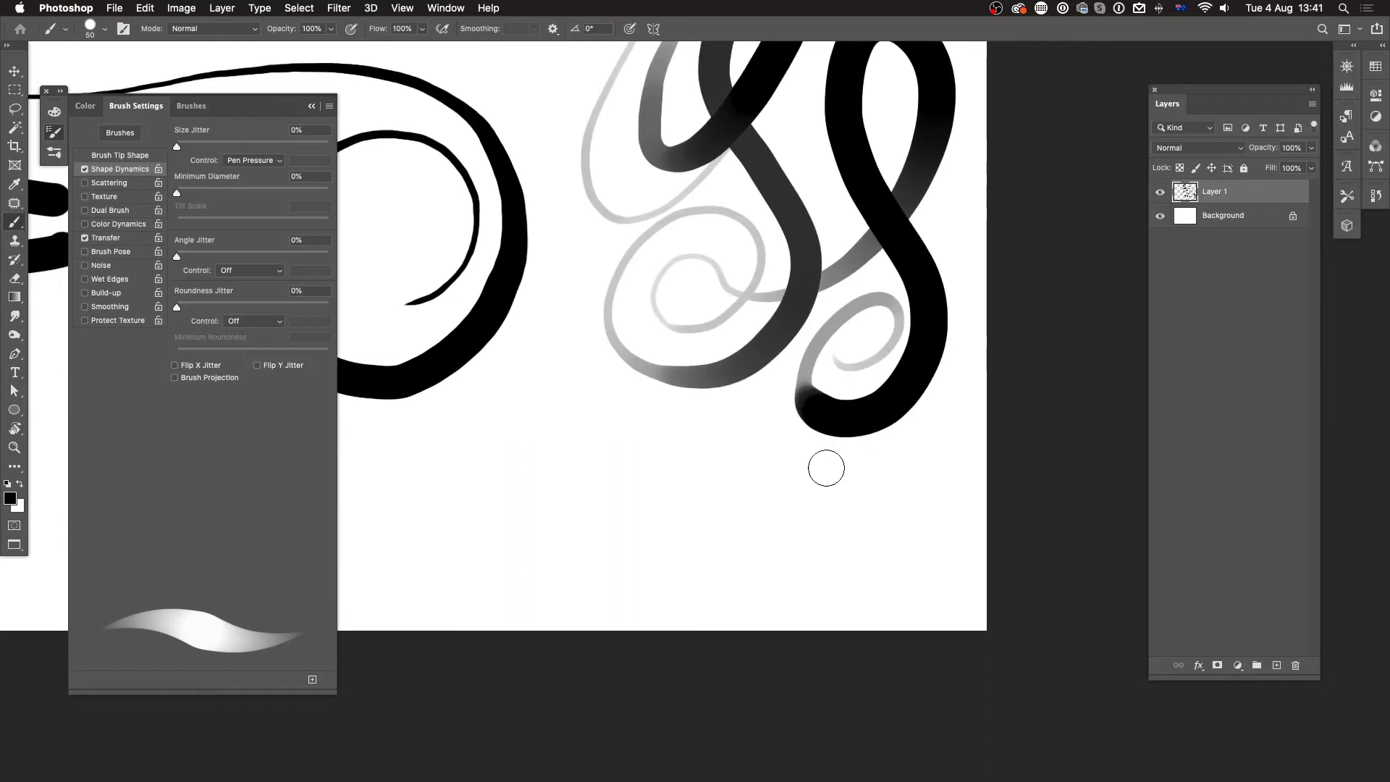
{"action": "left_click_drag", "start_coordinate": [630, 454], "coordinate": [884, 521]}
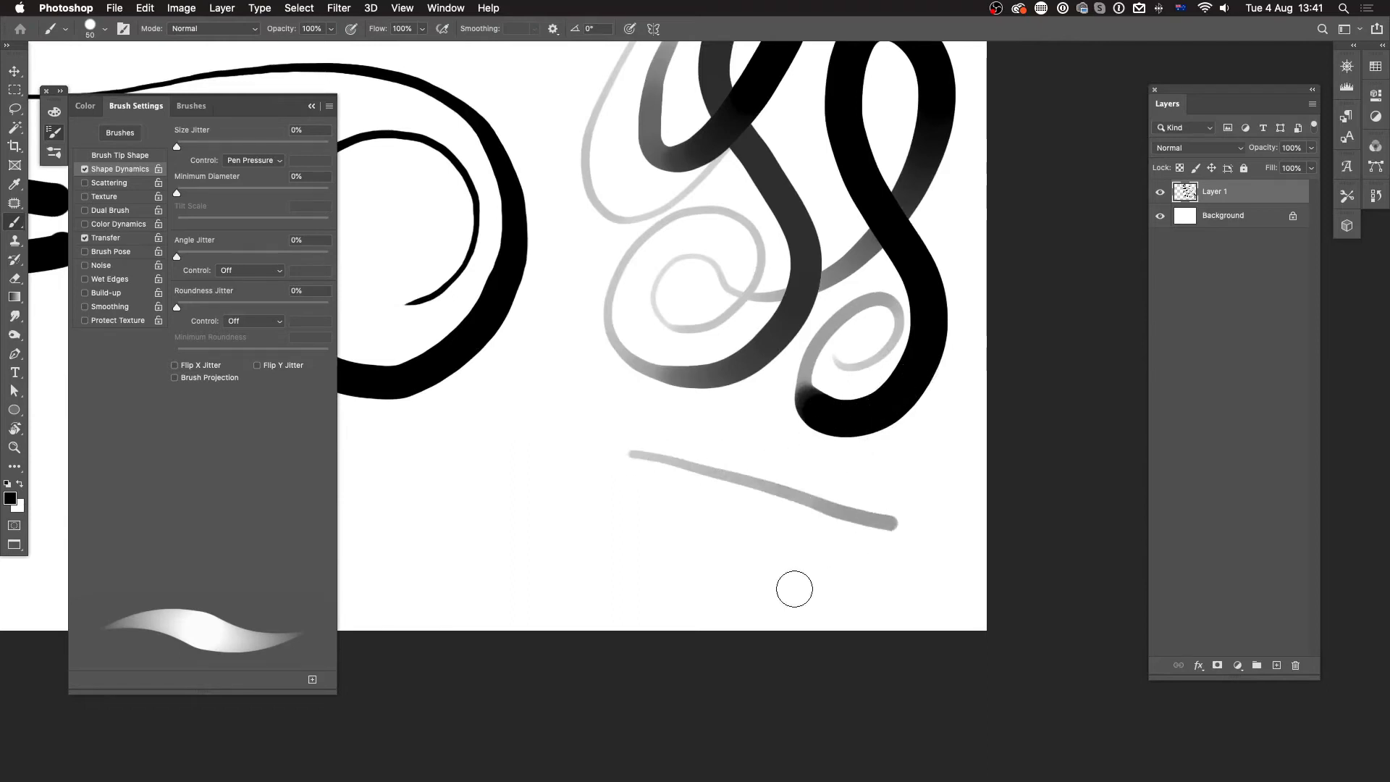
Shade a patch with overlapping diagonal strokes of varying pressure below the two thick wavy lines.
{"action": "left_click_drag", "start_coordinate": [605, 523], "coordinate": [1023, 555]}
{"action": "left_click_drag", "start_coordinate": [482, 518], "coordinate": [844, 527]}
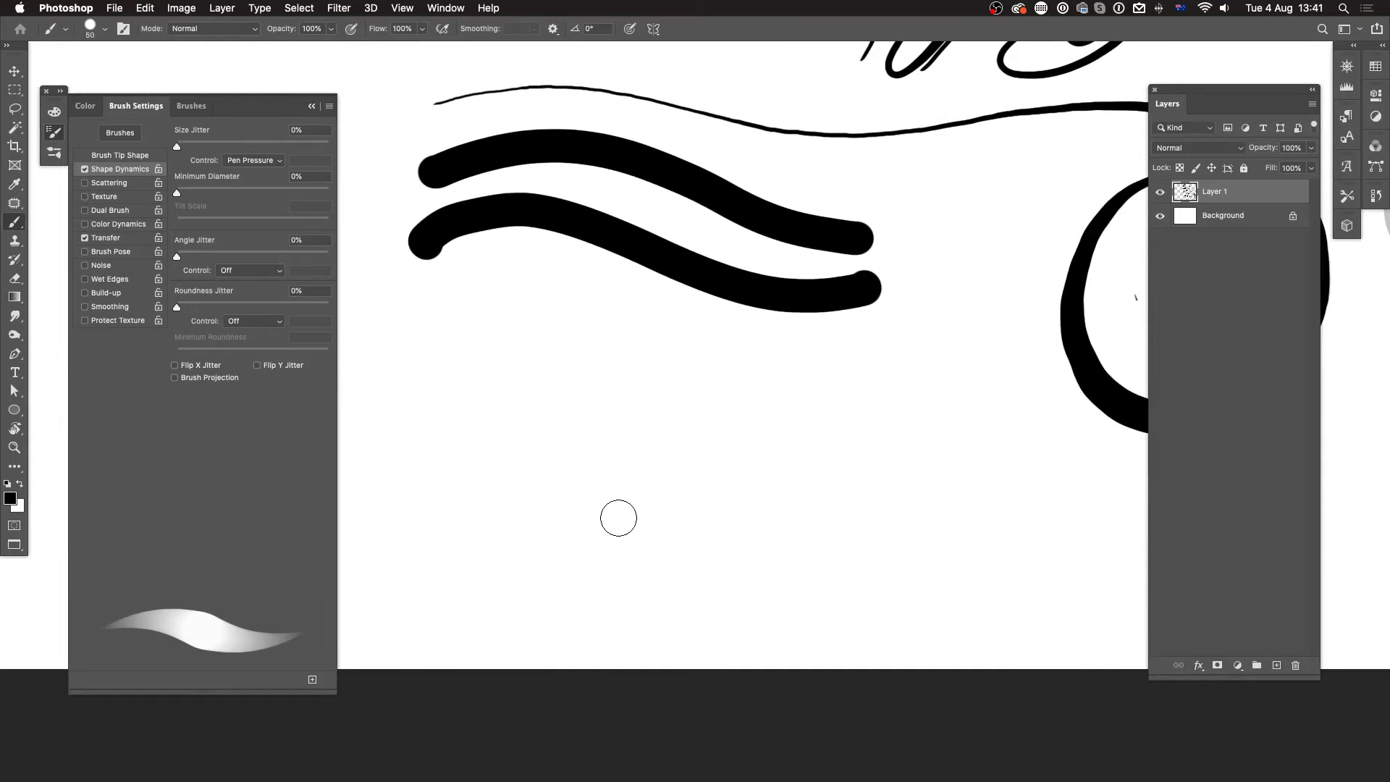
{"action": "mouse_move", "coordinate": [662, 394]}
{"action": "left_mouse_down"}
{"action": "mouse_move", "coordinate": [617, 485]}
{"action": "mouse_move", "coordinate": [621, 513]}
{"action": "mouse_move", "coordinate": [685, 405]}
{"action": "mouse_move", "coordinate": [658, 476]}
{"action": "mouse_move", "coordinate": [721, 397]}
{"action": "mouse_move", "coordinate": [680, 512]}
{"action": "mouse_move", "coordinate": [755, 417]}
{"action": "left_mouse_up"}
{"action": "mouse_move", "coordinate": [705, 485]}
{"action": "left_mouse_down"}
{"action": "mouse_move", "coordinate": [743, 423]}
{"action": "mouse_move", "coordinate": [679, 506]}
{"action": "mouse_move", "coordinate": [708, 436]}
{"action": "mouse_move", "coordinate": [664, 496]}
{"action": "mouse_move", "coordinate": [712, 418]}
{"action": "mouse_move", "coordinate": [641, 492]}
{"action": "mouse_move", "coordinate": [671, 438]}
{"action": "mouse_move", "coordinate": [719, 427]}
{"action": "mouse_move", "coordinate": [681, 505]}
{"action": "mouse_move", "coordinate": [731, 421]}
{"action": "left_mouse_up"}
{"action": "mouse_move", "coordinate": [687, 498]}
{"action": "left_mouse_down"}
{"action": "mouse_move", "coordinate": [738, 400]}
{"action": "mouse_move", "coordinate": [629, 504]}
{"action": "mouse_move", "coordinate": [673, 405]}
{"action": "mouse_move", "coordinate": [640, 425]}
{"action": "mouse_move", "coordinate": [641, 472]}
{"action": "mouse_move", "coordinate": [739, 400]}
{"action": "mouse_move", "coordinate": [684, 504]}
{"action": "mouse_move", "coordinate": [712, 471]}
{"action": "left_mouse_up"}
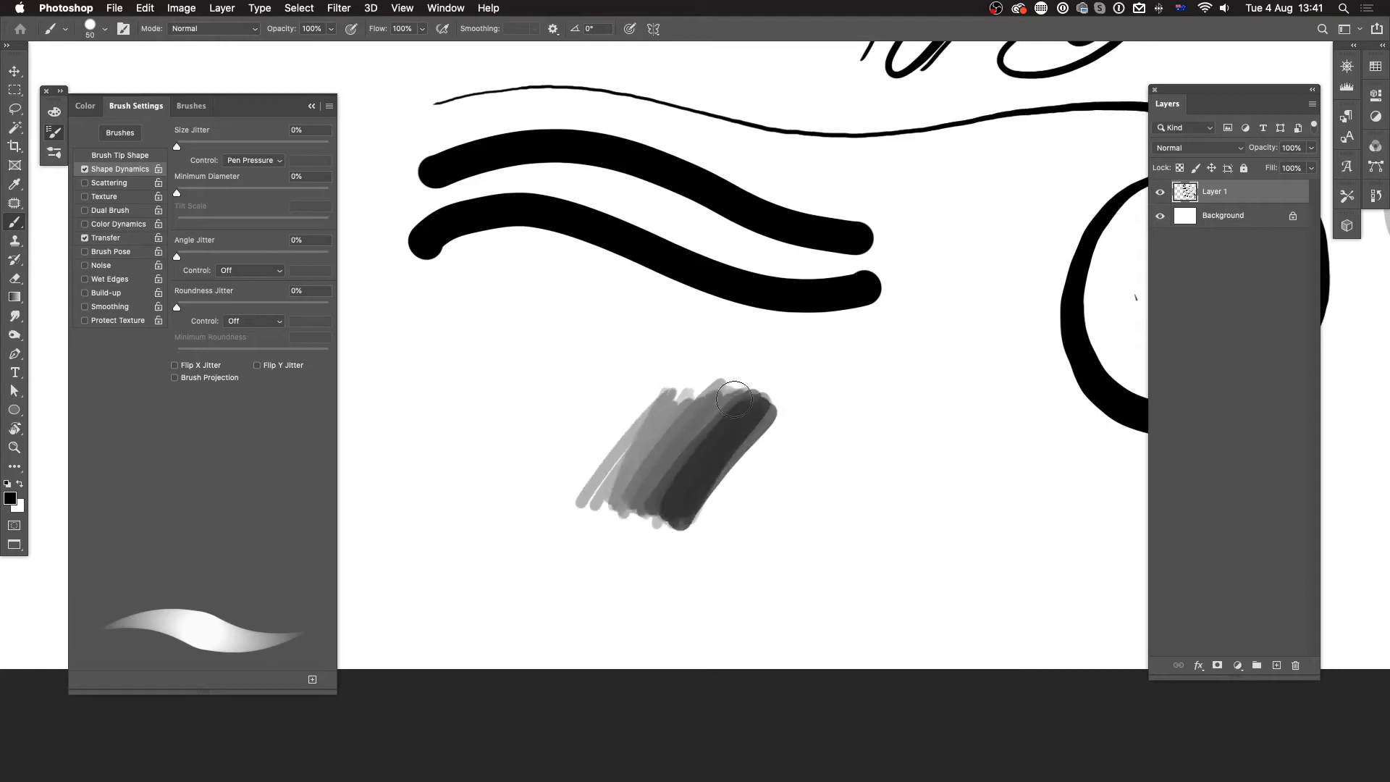
{"action": "left_click_drag", "start_coordinate": [735, 398], "coordinate": [647, 471]}
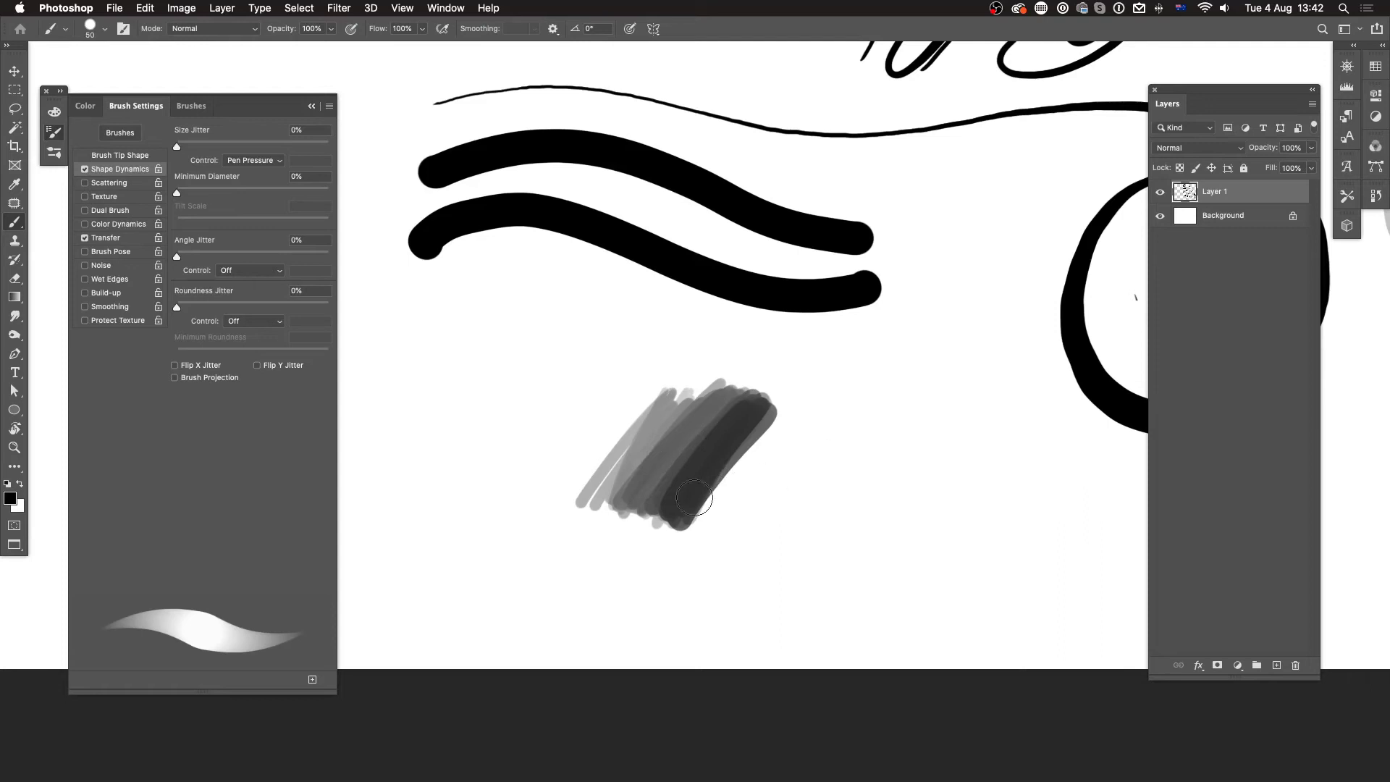
Show the Brush Tip Shape settings and clear all the strokes from Layer 1.
{"action": "left_click", "coordinate": [123, 155]}
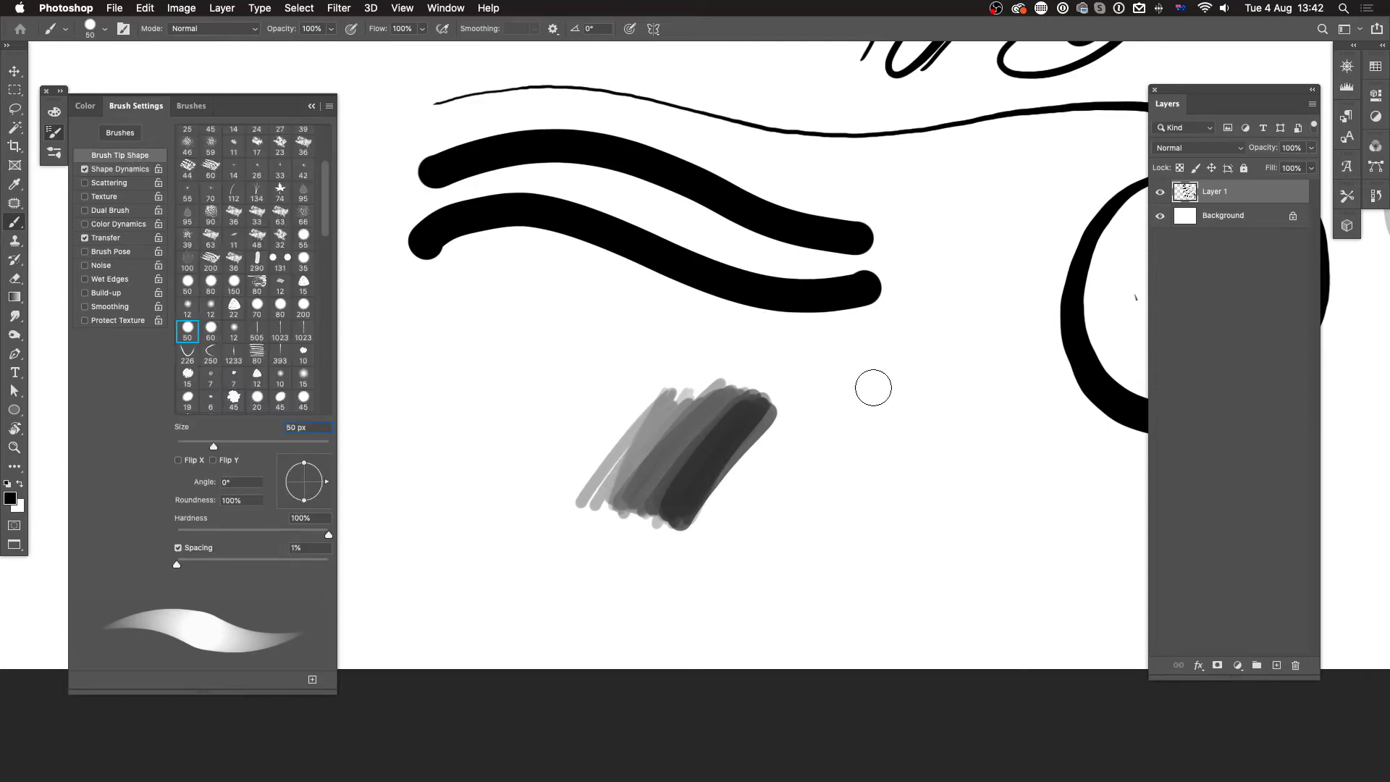
{"action": "key", "text": "super+a"}
{"action": "key", "text": "BackSpace"}
{"action": "key", "text": "super+d"}
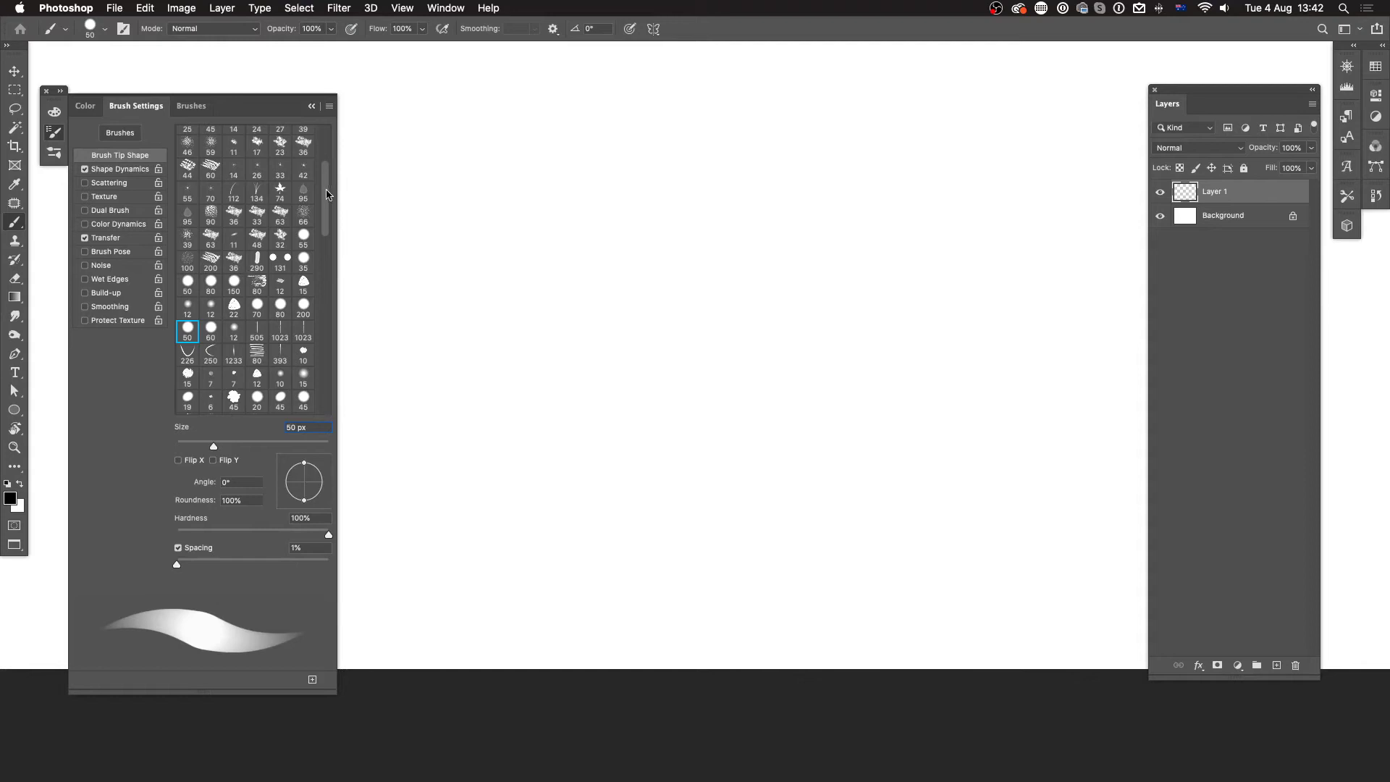
Choose the ragged 36 px brush tip and disable Transfer and Shape Dynamics for it.
{"action": "left_click_drag", "start_coordinate": [327, 195], "coordinate": [327, 140]}
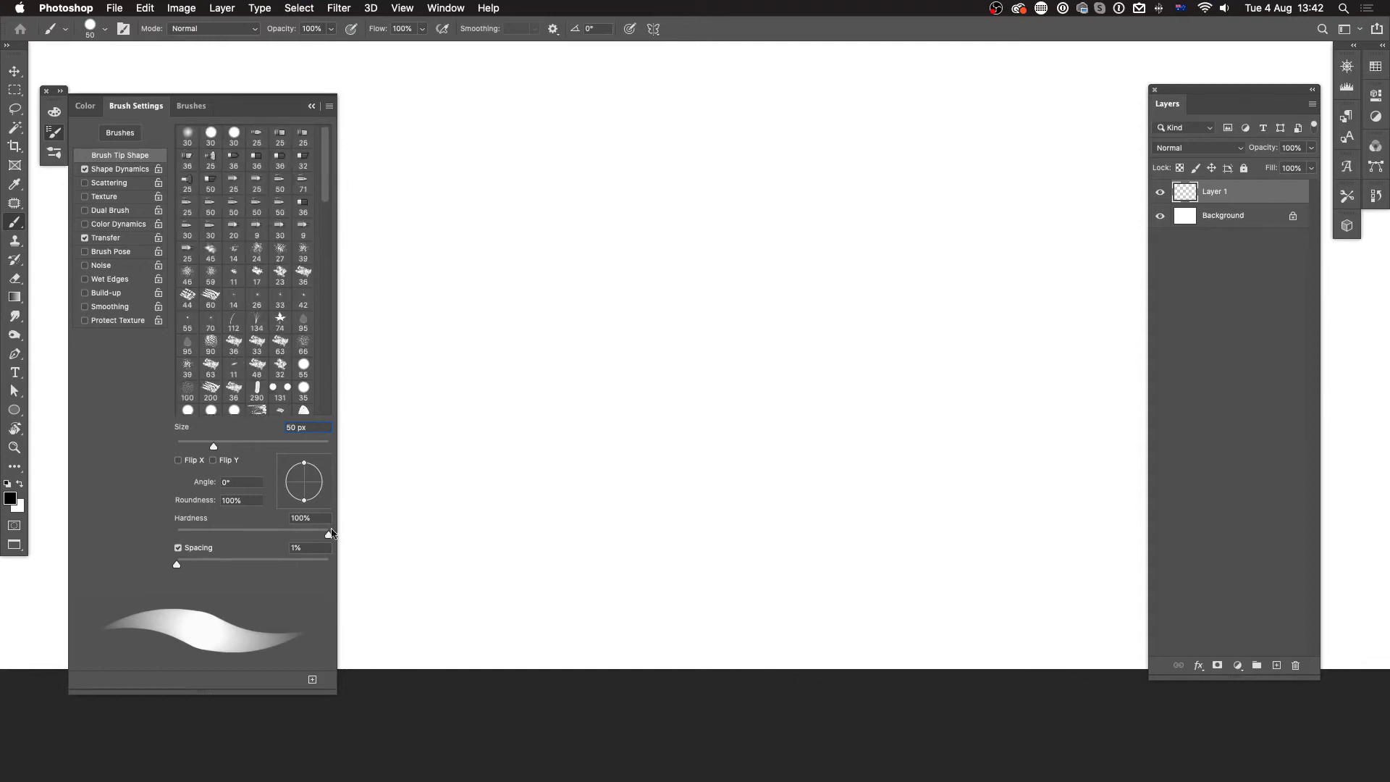
{"action": "left_click", "coordinate": [305, 282]}
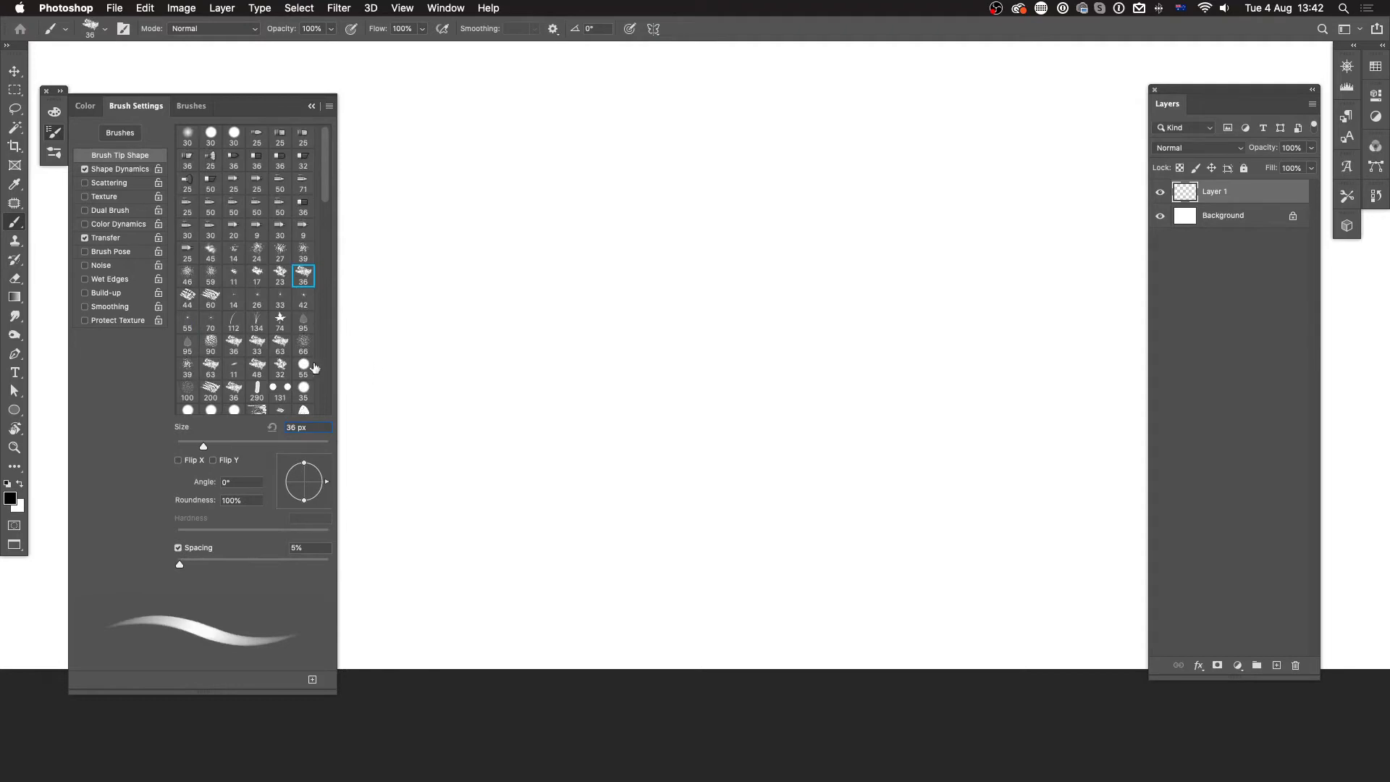
{"action": "left_click", "coordinate": [85, 238]}
{"action": "left_click", "coordinate": [85, 169]}
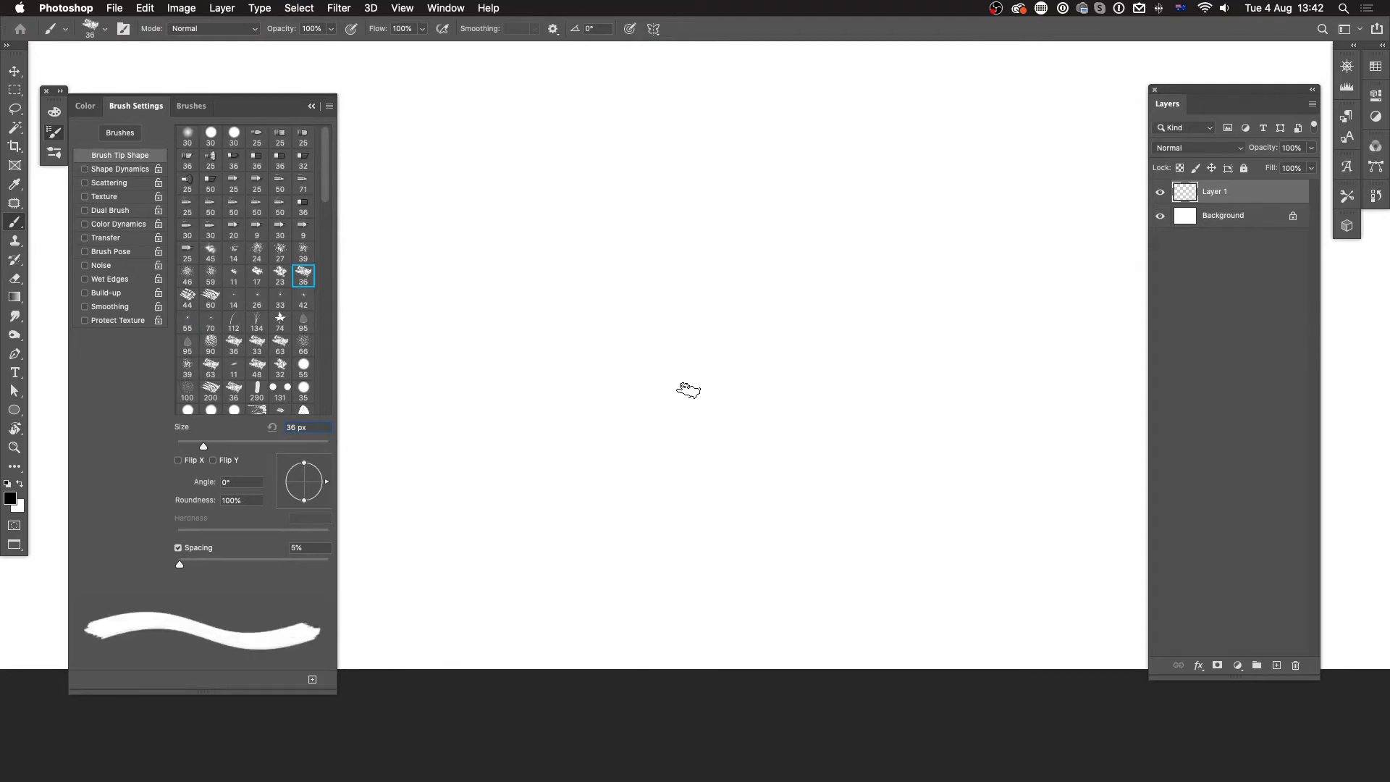
Enlarge the brush to 175 px, test it with a single stamp on the blank canvas and undo the stamp.
{"action": "key", "text": "bracketright"}
{"action": "key", "text": "bracketright"}
{"action": "key", "text": "bracketright"}
{"action": "key", "text": "bracketright"}
{"action": "key", "text": "bracketright"}
{"action": "key", "text": "bracketright"}
{"action": "key", "text": "bracketright"}
{"action": "key", "text": "bracketright"}
{"action": "key", "text": "bracketright"}
{"action": "key", "text": "bracketright"}
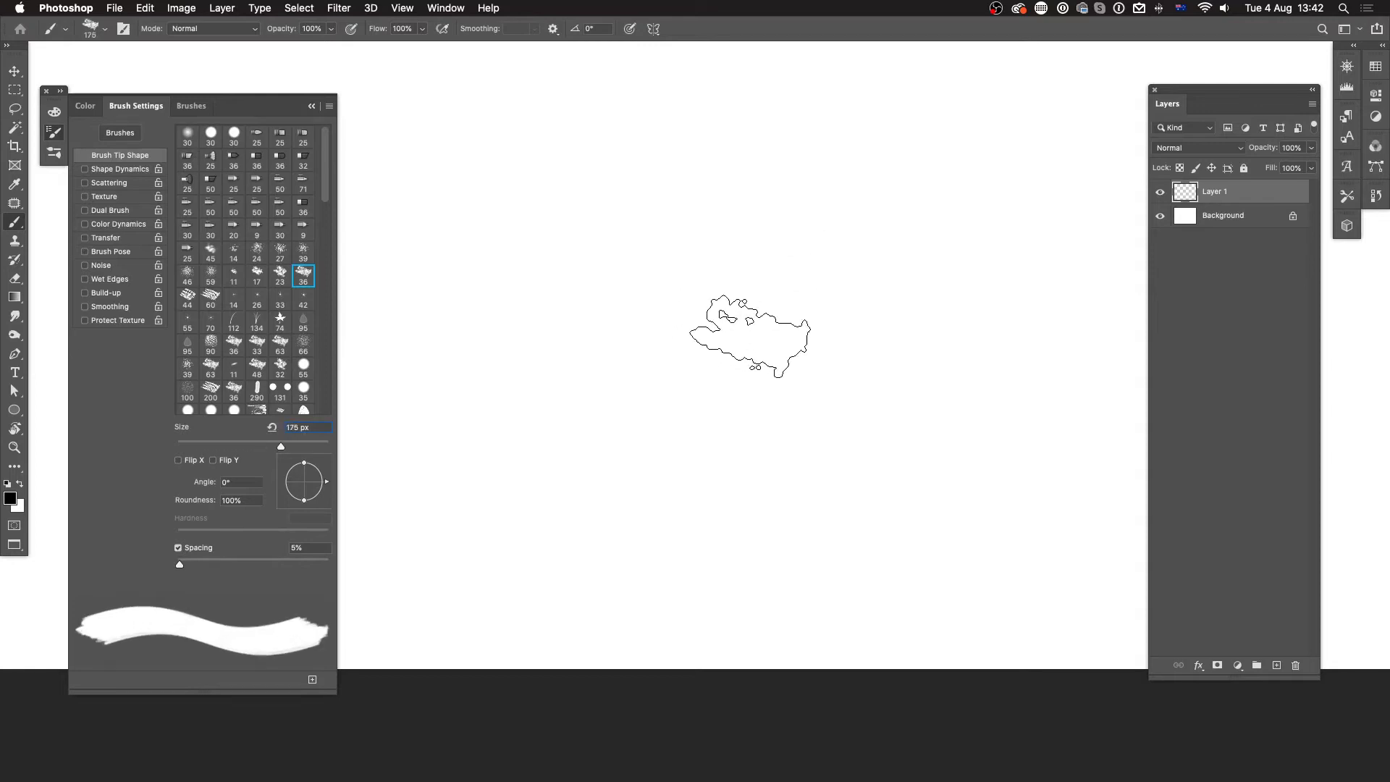
{"action": "left_click", "coordinate": [735, 286]}
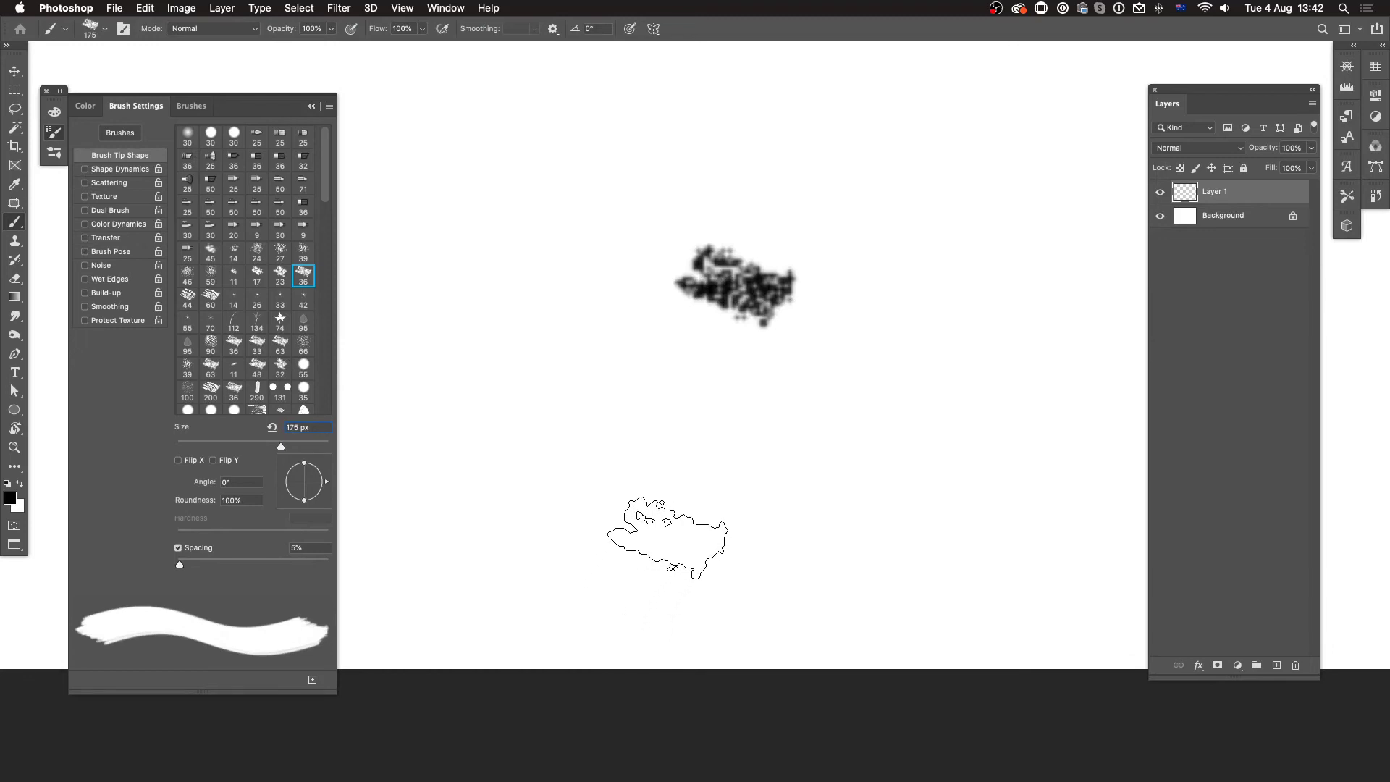
{"action": "key", "text": "super+z"}
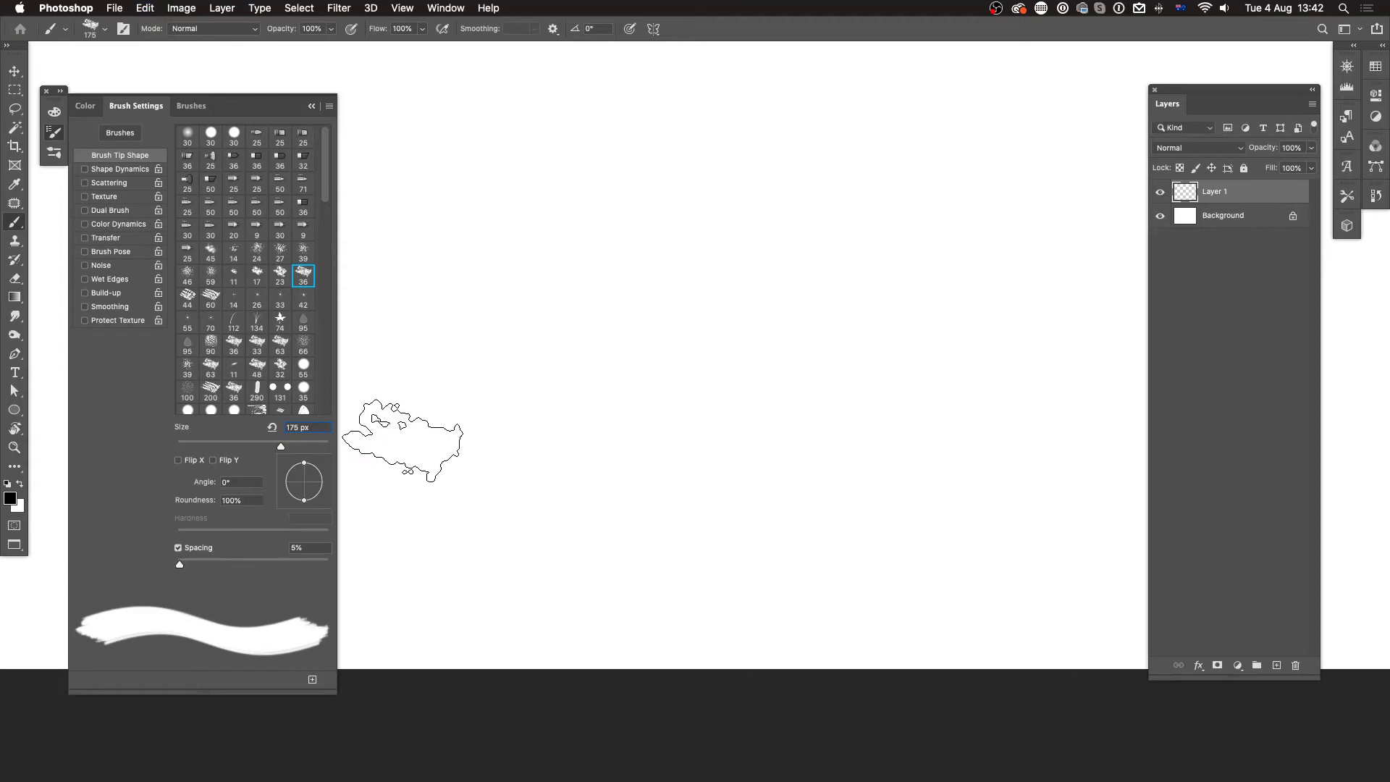
Set the brush spacing to 16% and paint a thick diagonal stroke in the lower part of the canvas.
{"action": "left_click_drag", "start_coordinate": [180, 567], "coordinate": [187, 568]}
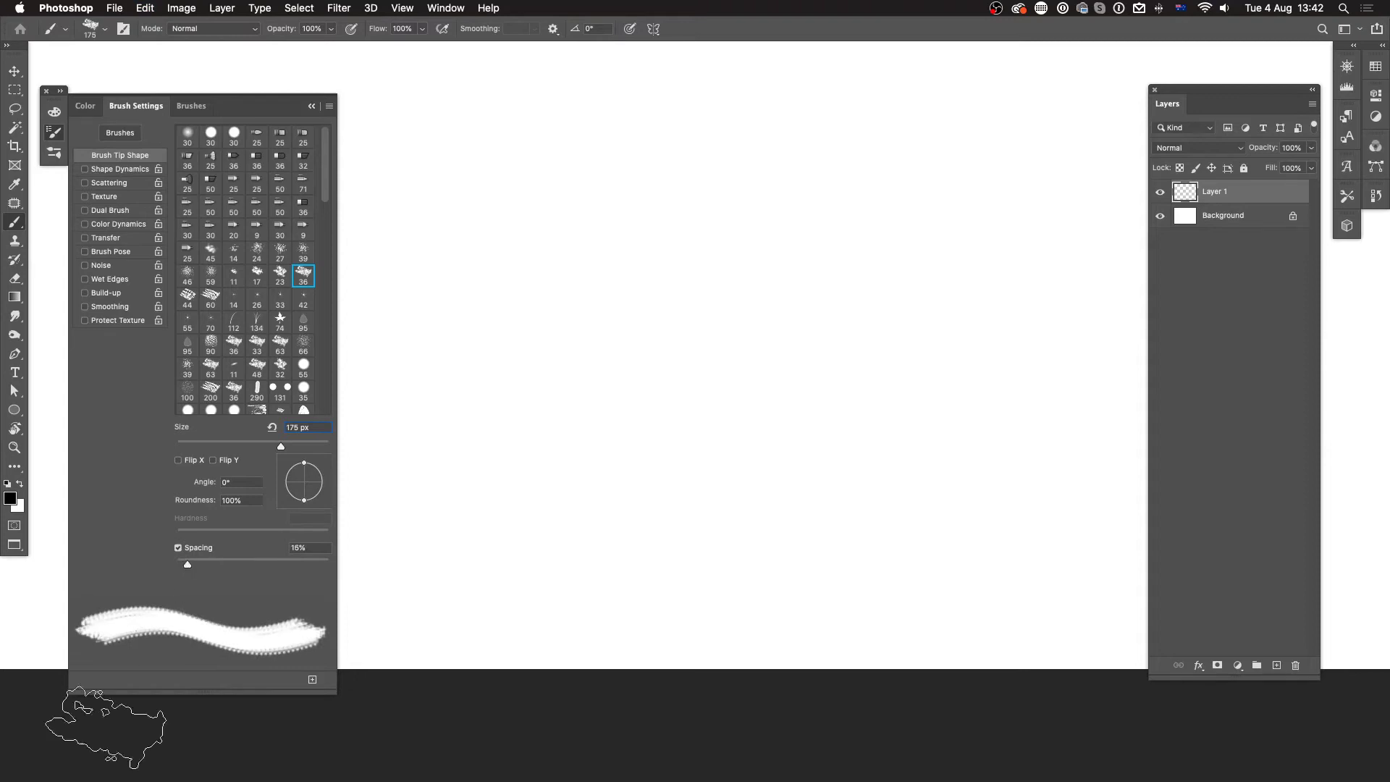
{"action": "mouse_move", "coordinate": [512, 469]}
{"action": "left_mouse_down"}
{"action": "mouse_move", "coordinate": [708, 287]}
{"action": "mouse_move", "coordinate": [997, 121]}
{"action": "mouse_move", "coordinate": [712, 361]}
{"action": "mouse_move", "coordinate": [671, 449]}
{"action": "mouse_move", "coordinate": [1059, 189]}
{"action": "mouse_move", "coordinate": [645, 518]}
{"action": "left_mouse_up"}
Set the spacing to 1% and paint a block of adjoining diagonal strokes above the dotted-edge stroke.
{"action": "left_click_drag", "start_coordinate": [187, 566], "coordinate": [141, 604]}
{"action": "left_click_drag", "start_coordinate": [764, 414], "coordinate": [745, 467]}
{"action": "key", "text": "super+minus"}
{"action": "key", "text": "super+minus"}
{"action": "left_click_drag", "start_coordinate": [643, 361], "coordinate": [590, 496]}
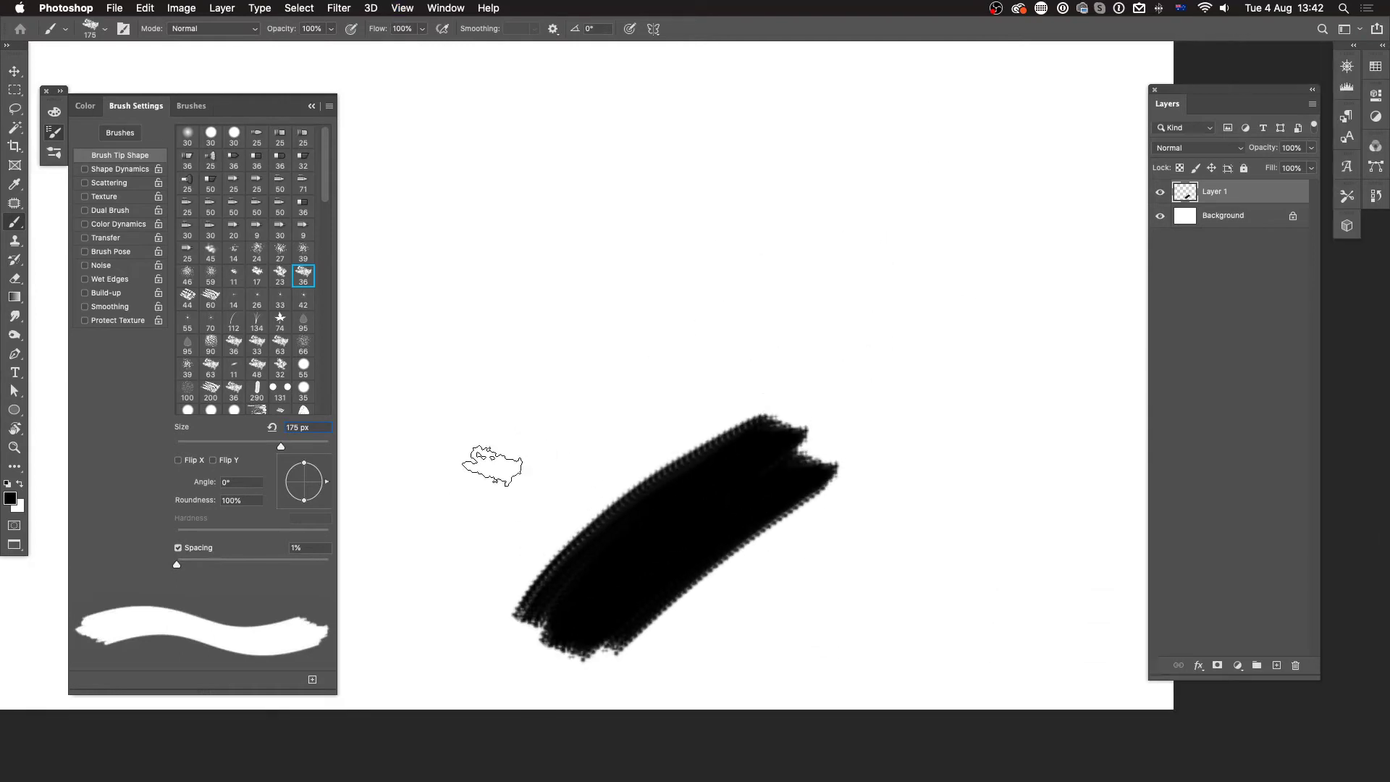
{"action": "left_click_drag", "start_coordinate": [487, 459], "coordinate": [817, 168]}
{"action": "left_click_drag", "start_coordinate": [444, 443], "coordinate": [753, 171]}
{"action": "left_click_drag", "start_coordinate": [539, 488], "coordinate": [836, 198]}
{"action": "left_click_drag", "start_coordinate": [598, 489], "coordinate": [867, 223]}
{"action": "left_click_drag", "start_coordinate": [399, 407], "coordinate": [710, 122]}
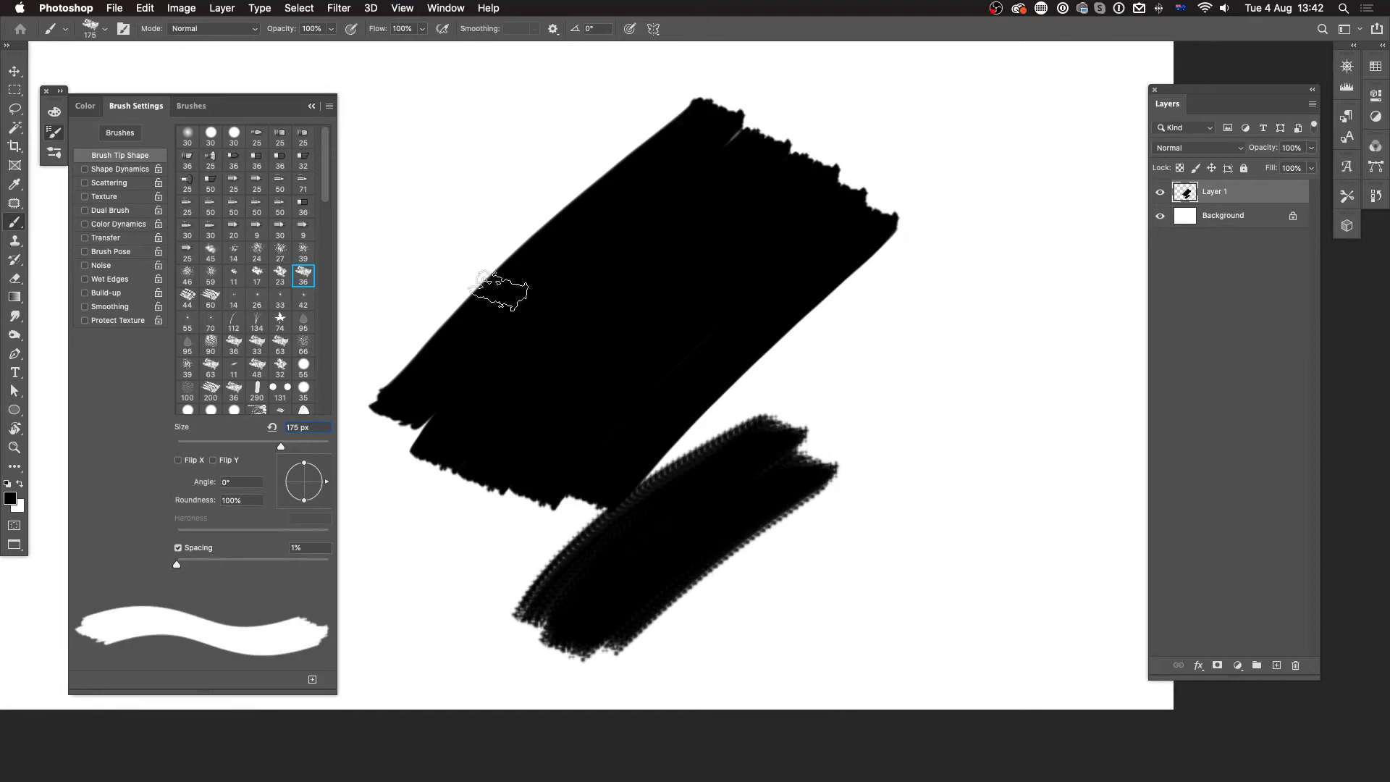
{"action": "left_click_drag", "start_coordinate": [396, 343], "coordinate": [653, 95]}
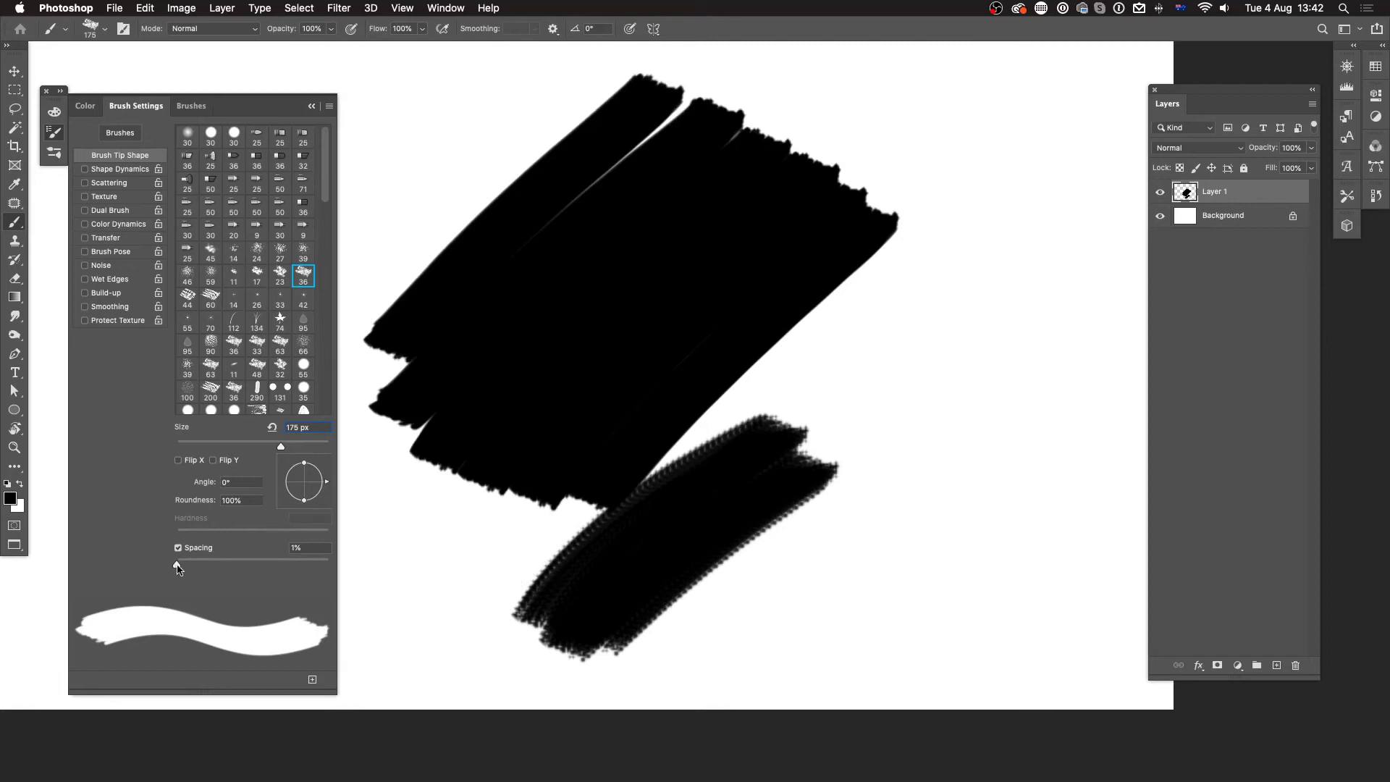
Set the spacing to 14% and paint a broad near-vertical stroke to the right of the black block.
{"action": "left_click_drag", "start_coordinate": [179, 565], "coordinate": [183, 563]}
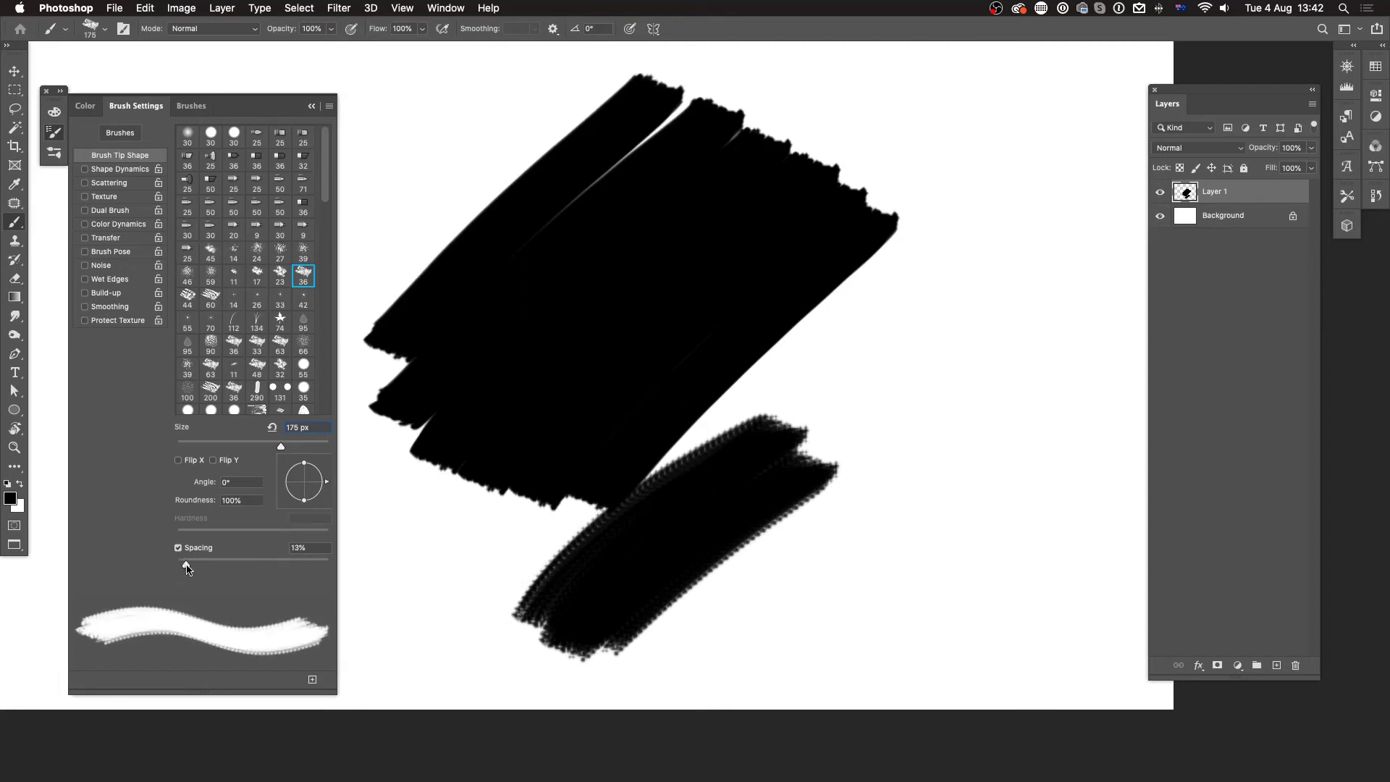
{"action": "mouse_move", "coordinate": [973, 265]}
{"action": "left_mouse_down"}
{"action": "mouse_move", "coordinate": [899, 527]}
{"action": "mouse_move", "coordinate": [1001, 241]}
{"action": "mouse_move", "coordinate": [927, 612]}
{"action": "left_mouse_up"}
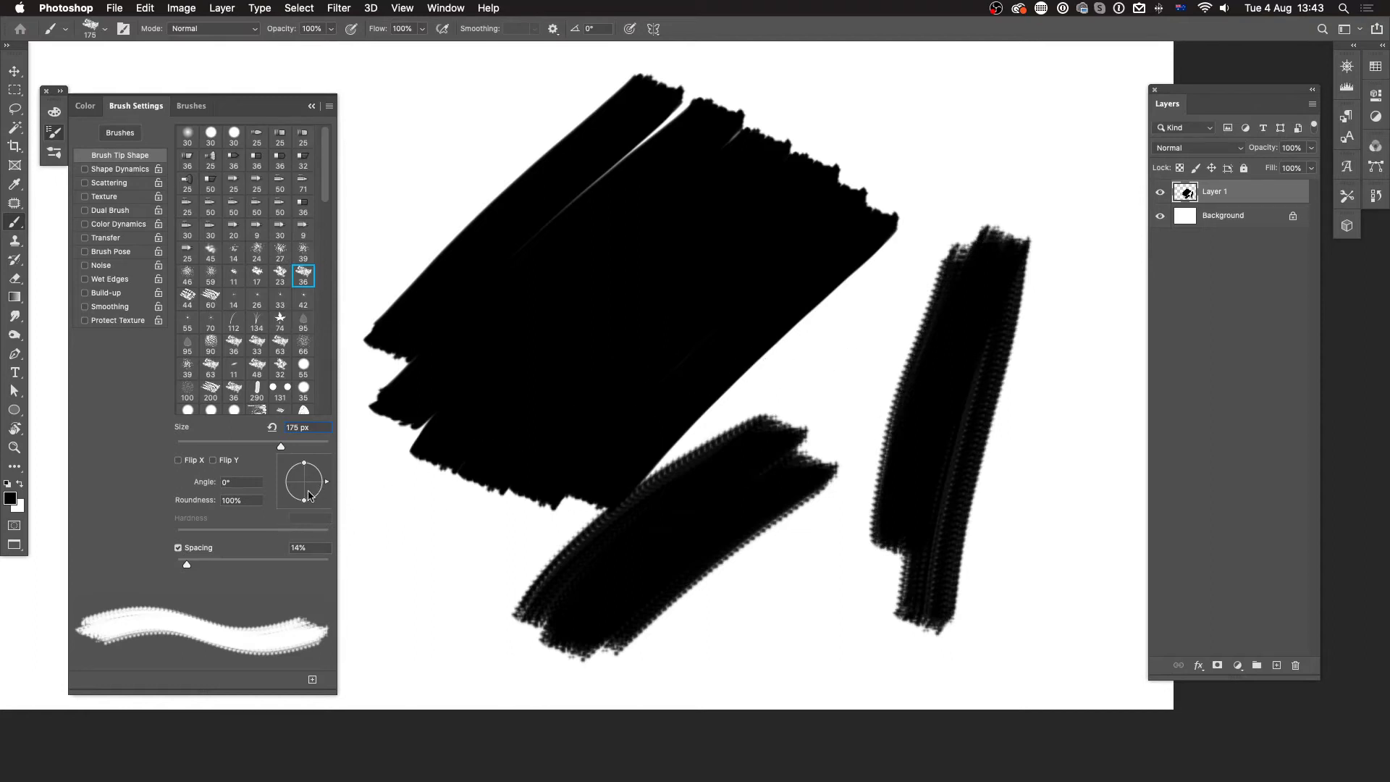
Try a tip roundness of 34%, restore it to 100% and paint a small patch between the block and the vertical stroke.
{"action": "left_click_drag", "start_coordinate": [304, 464], "coordinate": [305, 475]}
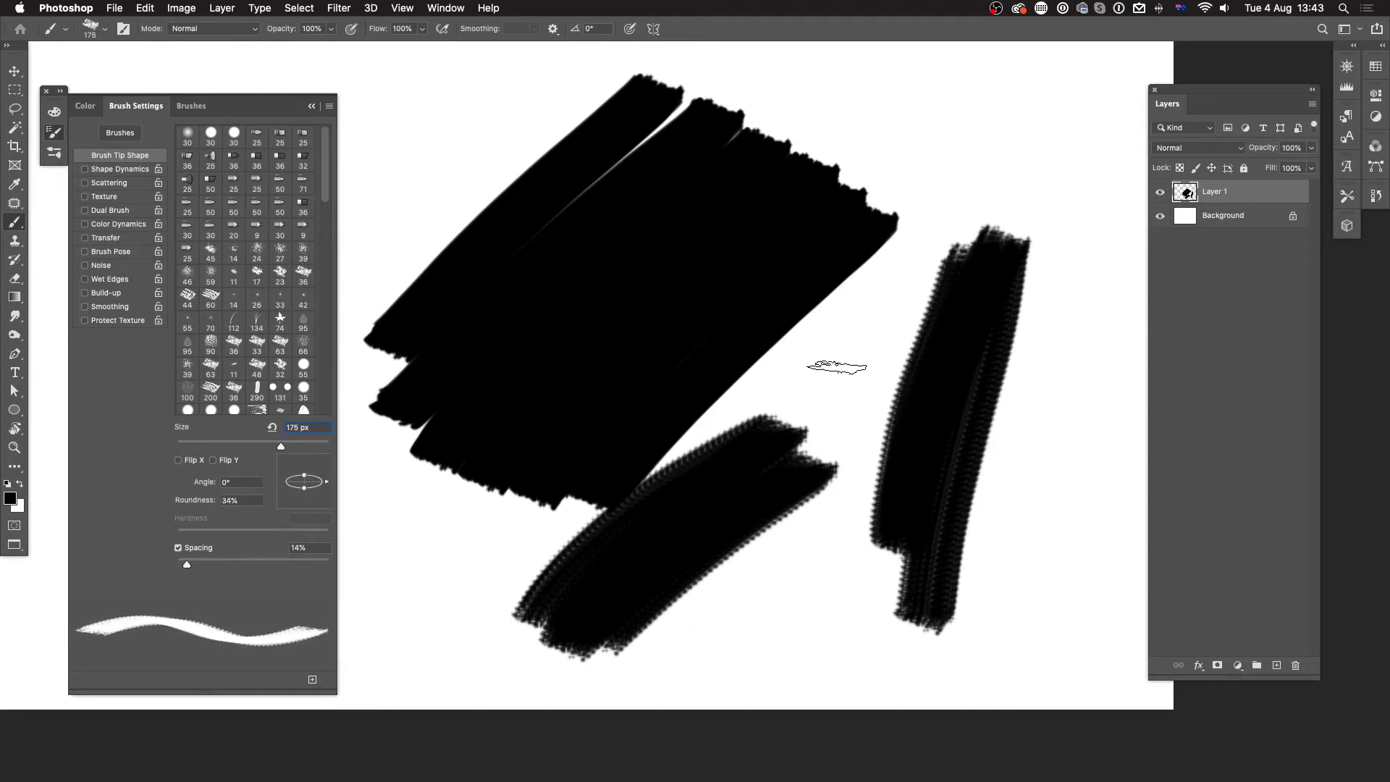
{"action": "left_click_drag", "start_coordinate": [305, 475], "coordinate": [306, 460]}
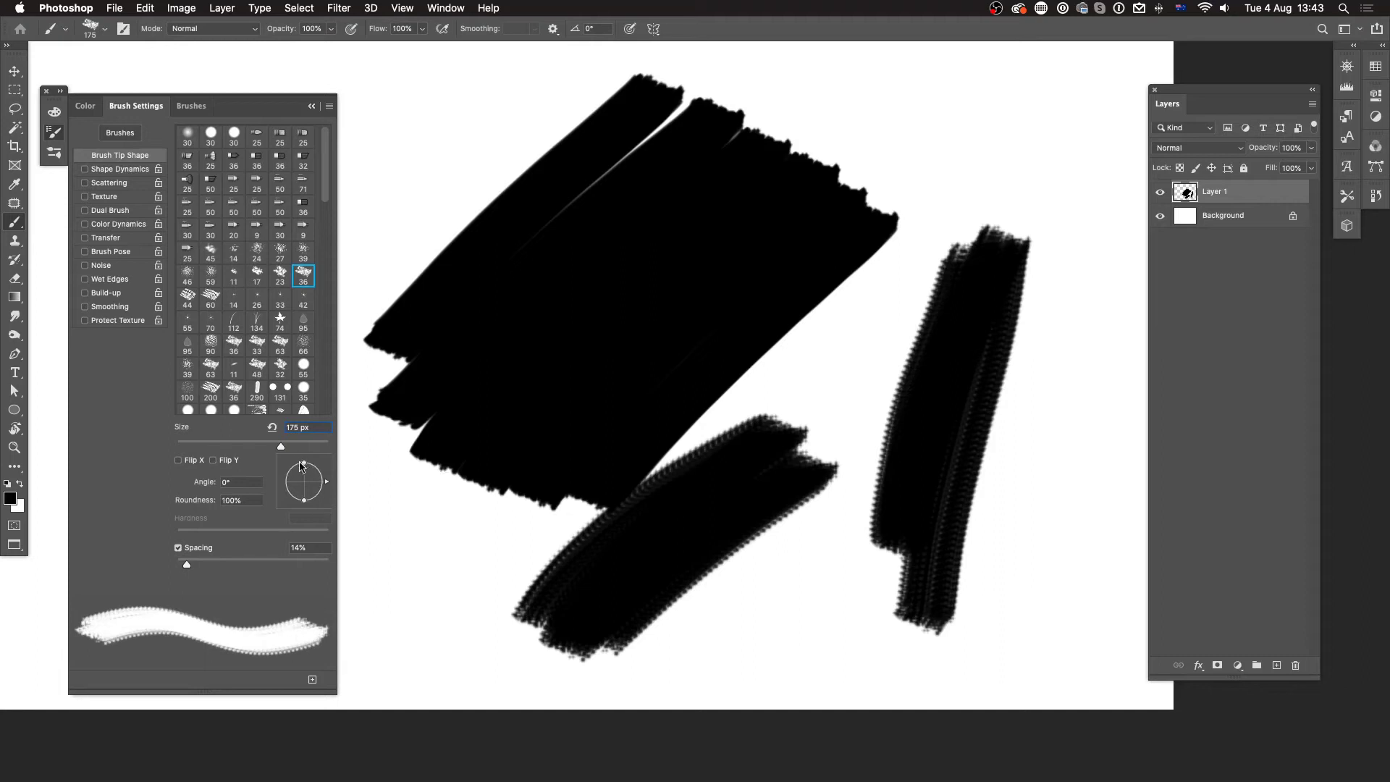
{"action": "left_click_drag", "start_coordinate": [854, 320], "coordinate": [840, 355]}
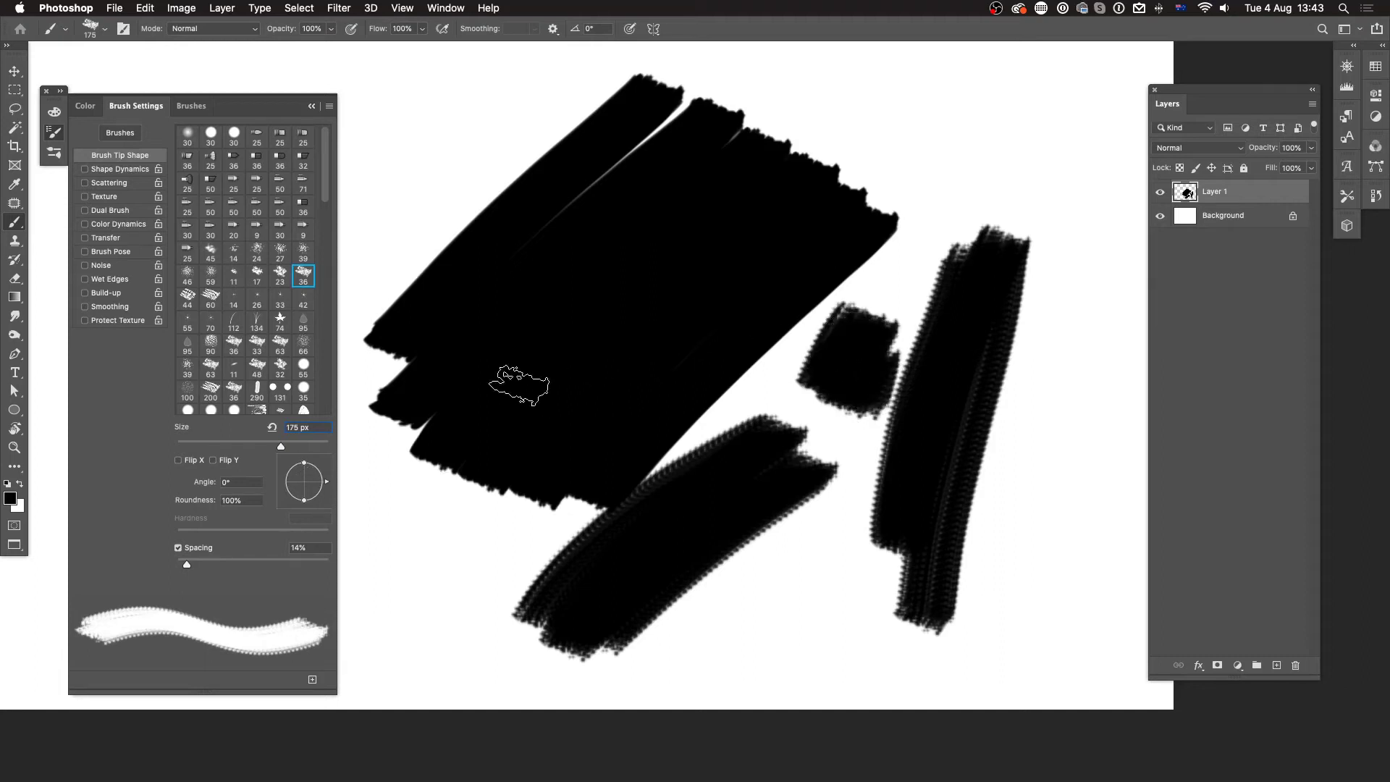
Try a tip roundness of 28% with thin strokes in the empty area left of the black block, and undo them.
{"action": "left_click_drag", "start_coordinate": [519, 386], "coordinate": [688, 444]}
{"action": "left_click_drag", "start_coordinate": [305, 464], "coordinate": [308, 482]}
{"action": "mouse_move", "coordinate": [463, 297]}
{"action": "left_mouse_down"}
{"action": "mouse_move", "coordinate": [630, 212]}
{"action": "mouse_move", "coordinate": [666, 209]}
{"action": "left_mouse_up"}
{"action": "left_click_drag", "start_coordinate": [518, 189], "coordinate": [685, 153]}
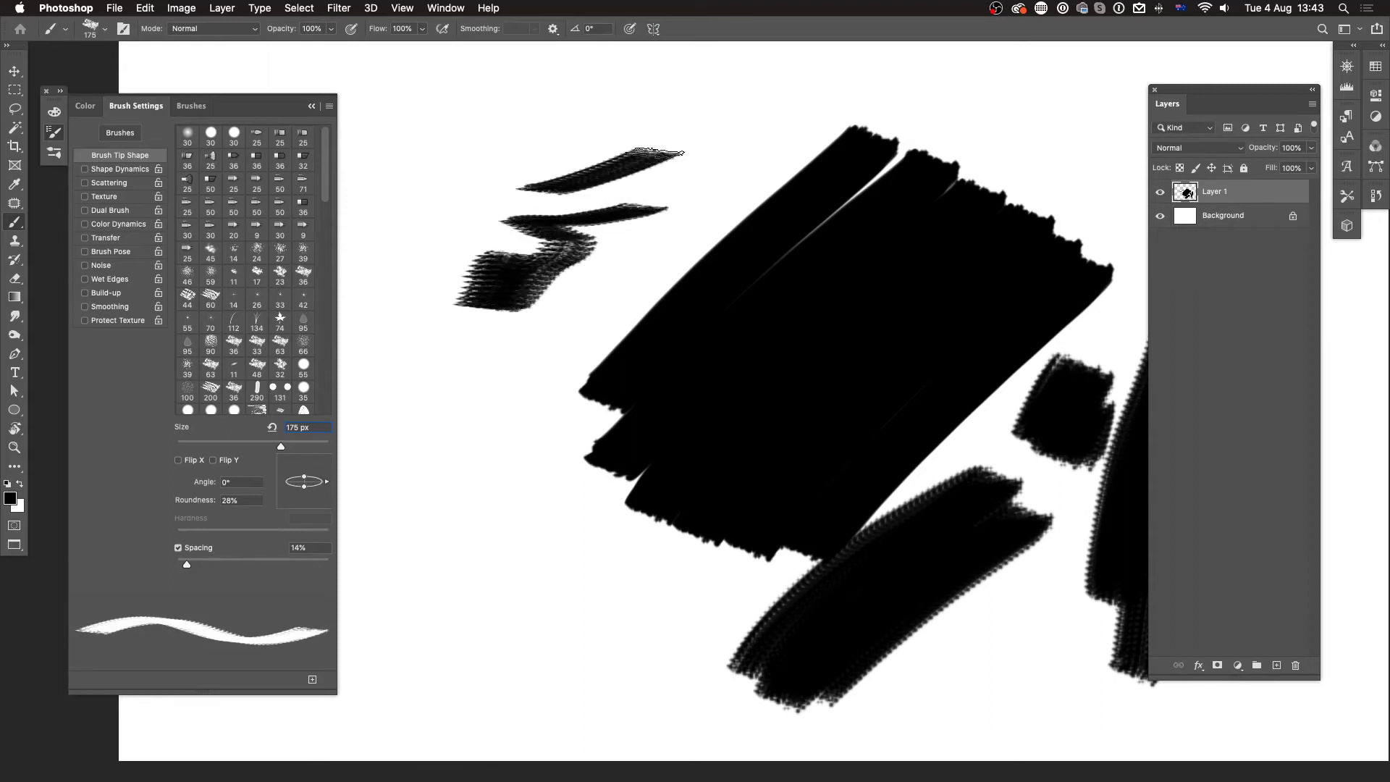
{"action": "key", "text": "super+z"}
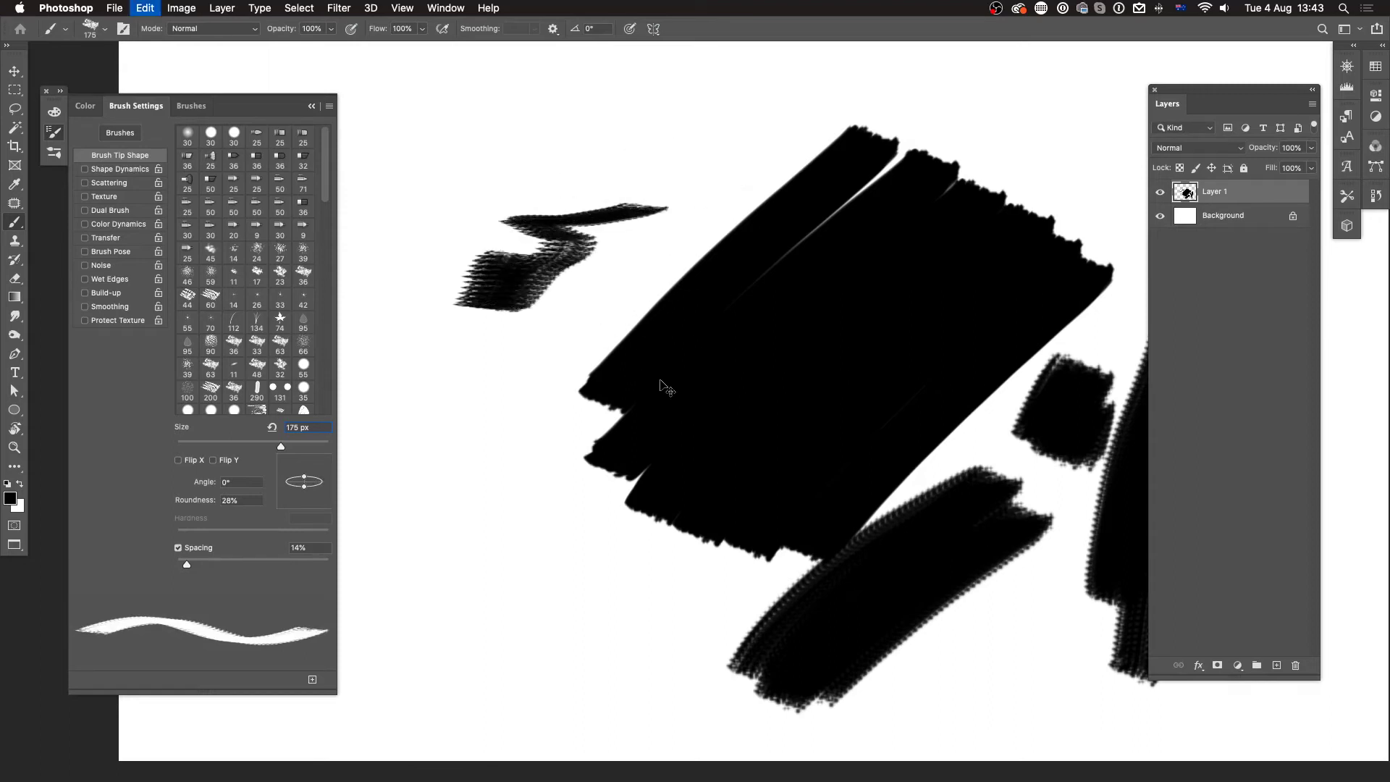
{"action": "key", "text": "super+z"}
Set the tip to 100% roundness and a 103° angle, and paint three wide horizontal strokes left of the black block.
{"action": "mouse_move", "coordinate": [309, 480]}
{"action": "left_mouse_down"}
{"action": "mouse_move", "coordinate": [322, 456]}
{"action": "mouse_move", "coordinate": [327, 477]}
{"action": "mouse_move", "coordinate": [298, 460]}
{"action": "left_mouse_up"}
{"action": "left_click_drag", "start_coordinate": [400, 275], "coordinate": [637, 246]}
{"action": "left_click_drag", "start_coordinate": [397, 211], "coordinate": [685, 156]}
{"action": "mouse_move", "coordinate": [380, 130]}
{"action": "left_mouse_down"}
{"action": "mouse_move", "coordinate": [627, 92]}
{"action": "mouse_move", "coordinate": [713, 83]}
{"action": "left_mouse_up"}
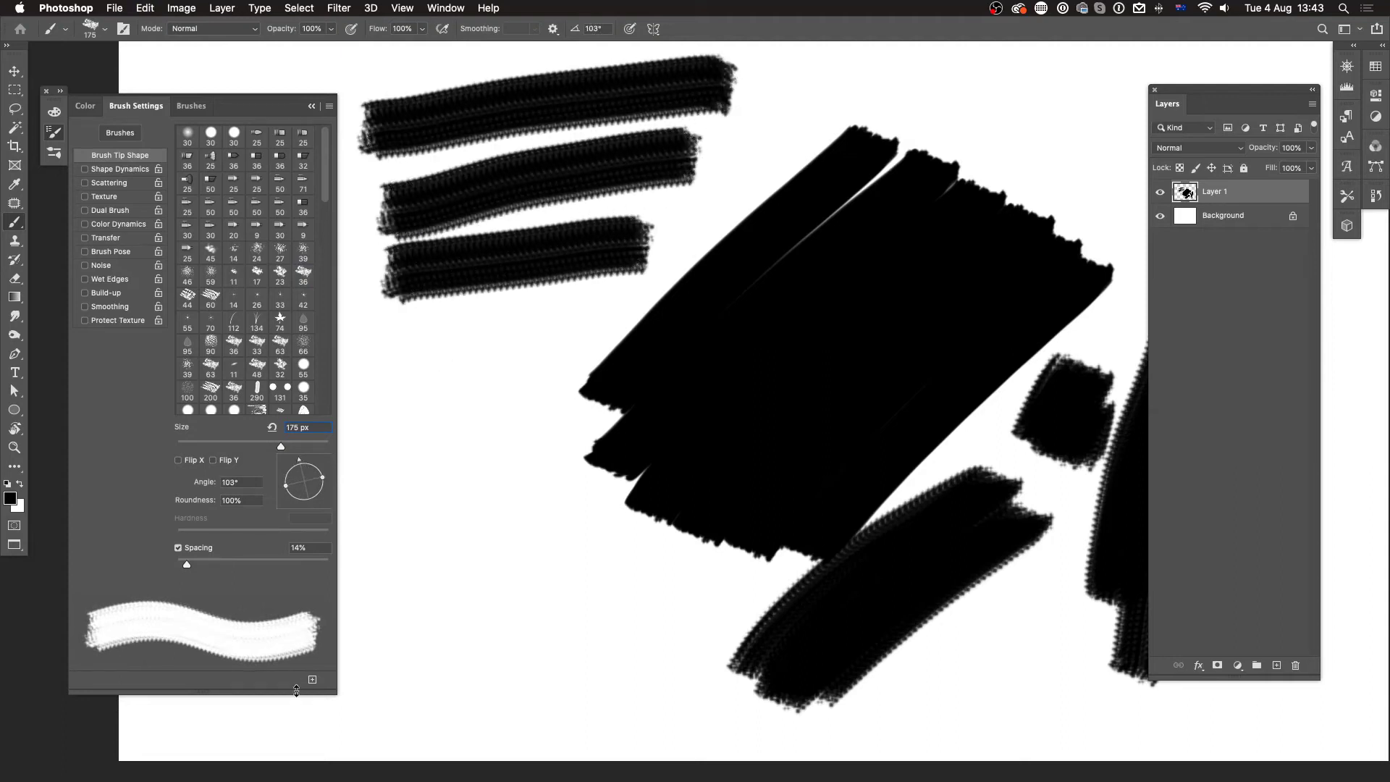
Rotate the brush tip to -62° and paint a short horizontal stroke below the three wide ones.
{"action": "mouse_move", "coordinate": [309, 463]}
{"action": "left_mouse_down"}
{"action": "mouse_move", "coordinate": [333, 481]}
{"action": "mouse_move", "coordinate": [318, 510]}
{"action": "left_mouse_up"}
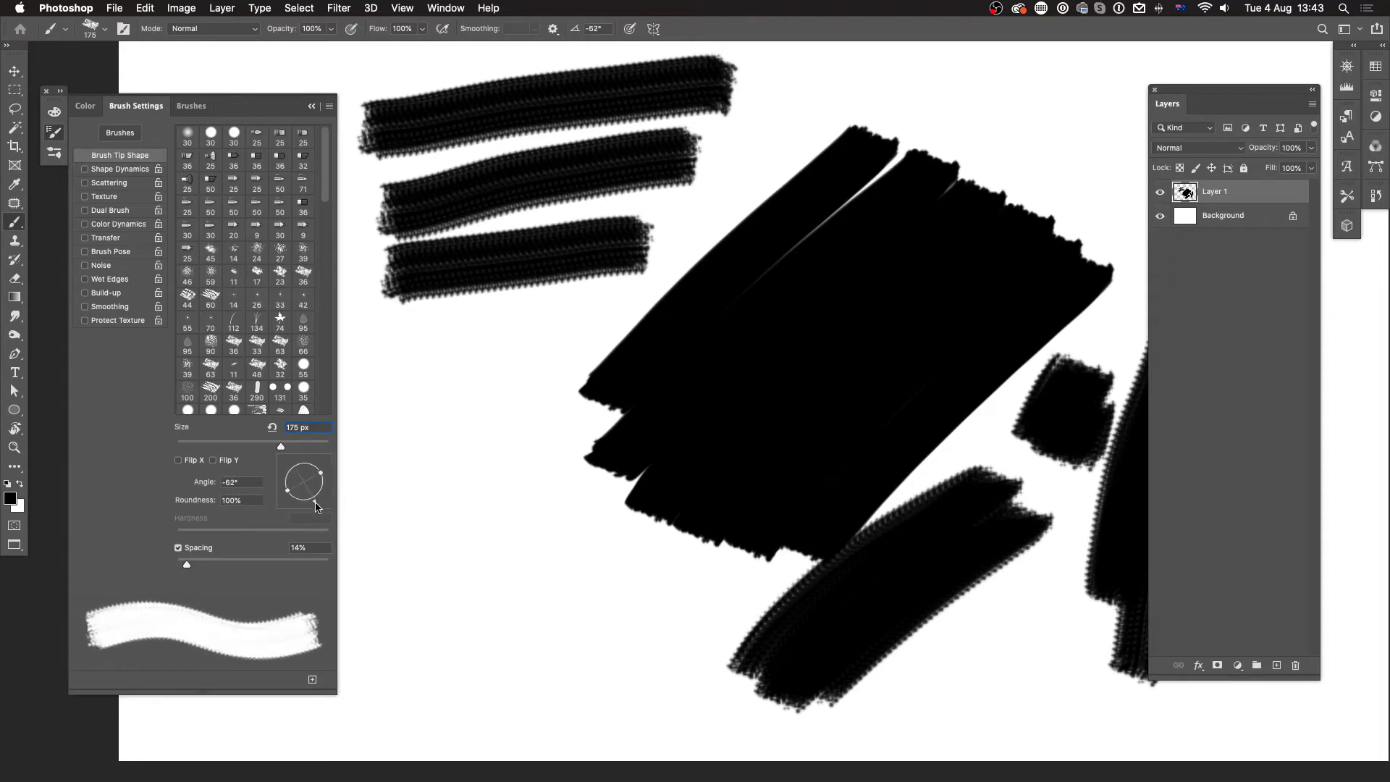
{"action": "left_click_drag", "start_coordinate": [388, 467], "coordinate": [553, 449]}
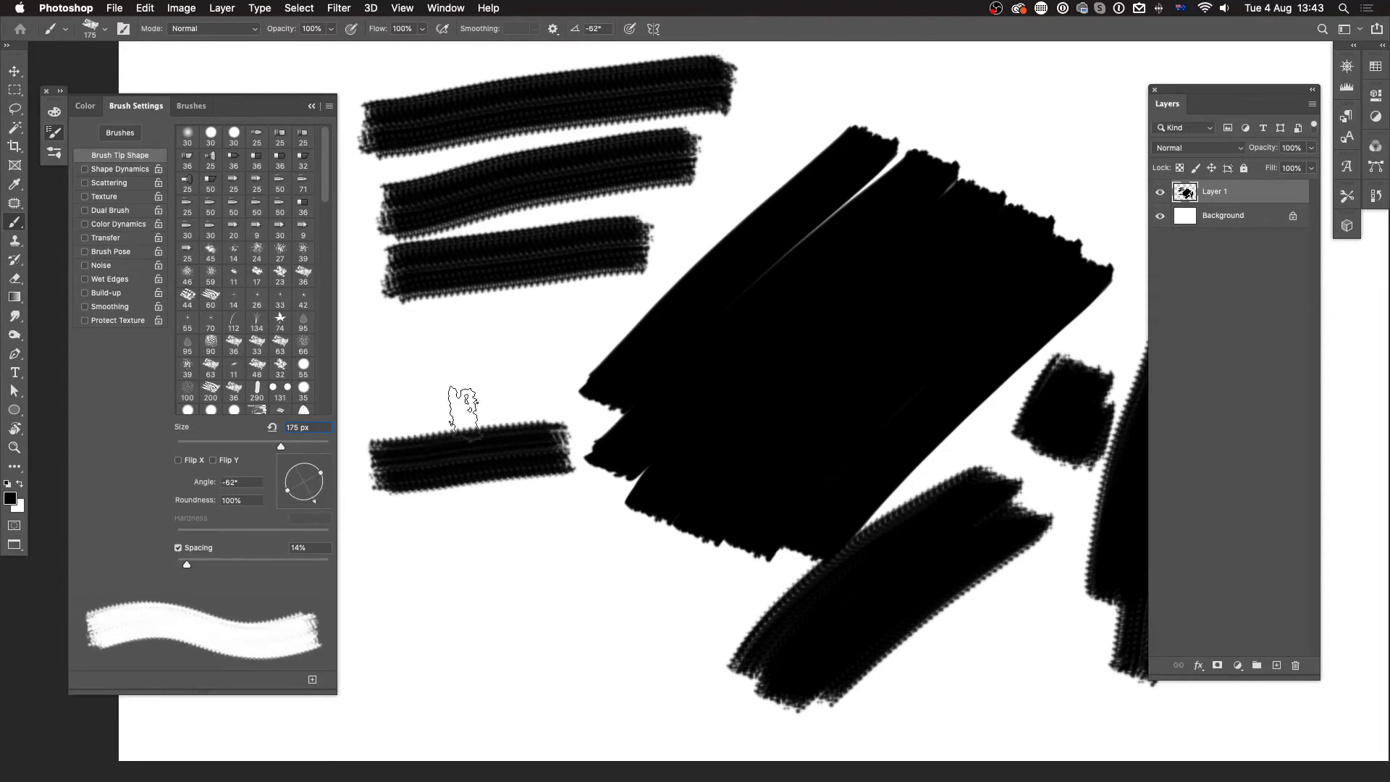
Rotate the brush tip to 28° and paint a vertical stroke across the short horizontal one, plus two short vertical strokes beside it.
{"action": "left_click_drag", "start_coordinate": [322, 502], "coordinate": [334, 472]}
{"action": "left_click_drag", "start_coordinate": [464, 373], "coordinate": [449, 563]}
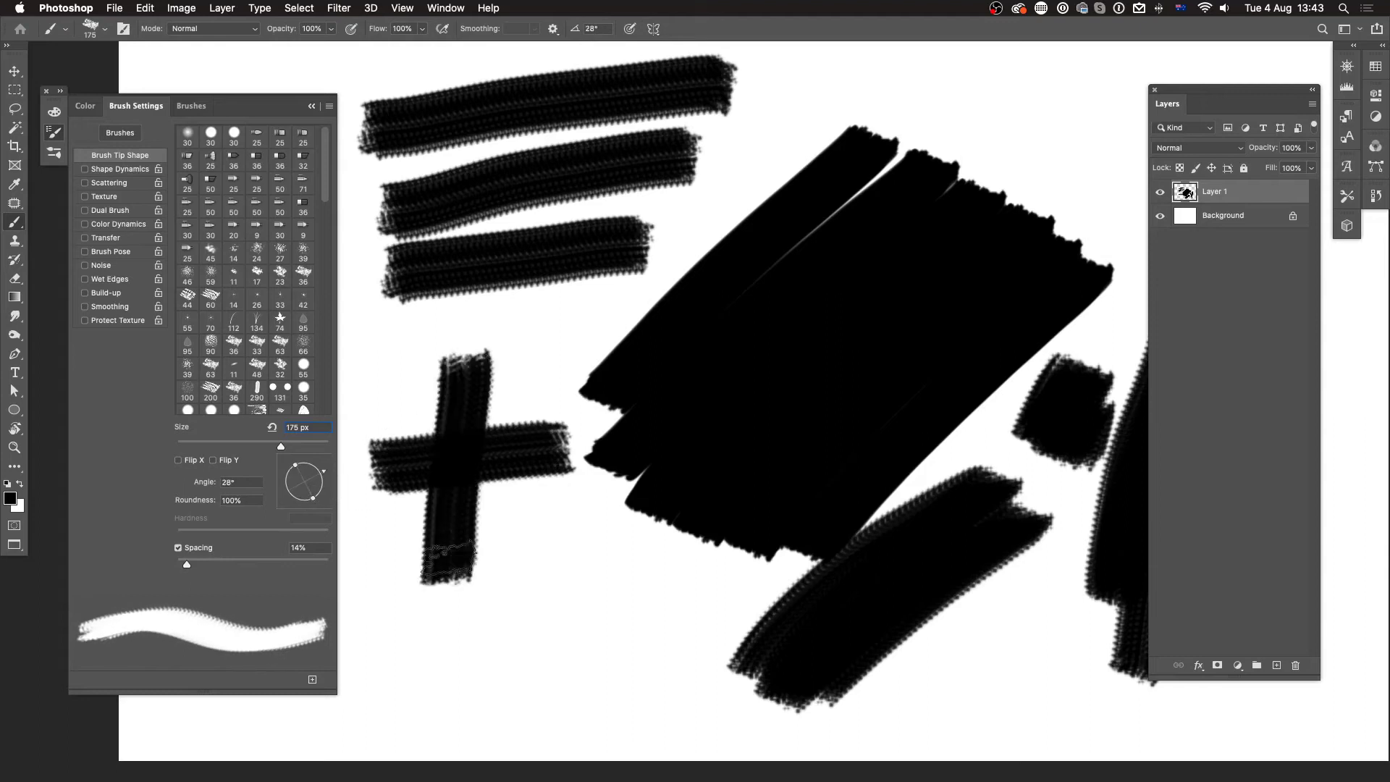
{"action": "left_click_drag", "start_coordinate": [526, 498], "coordinate": [518, 639]}
{"action": "left_click_drag", "start_coordinate": [589, 506], "coordinate": [582, 635]}
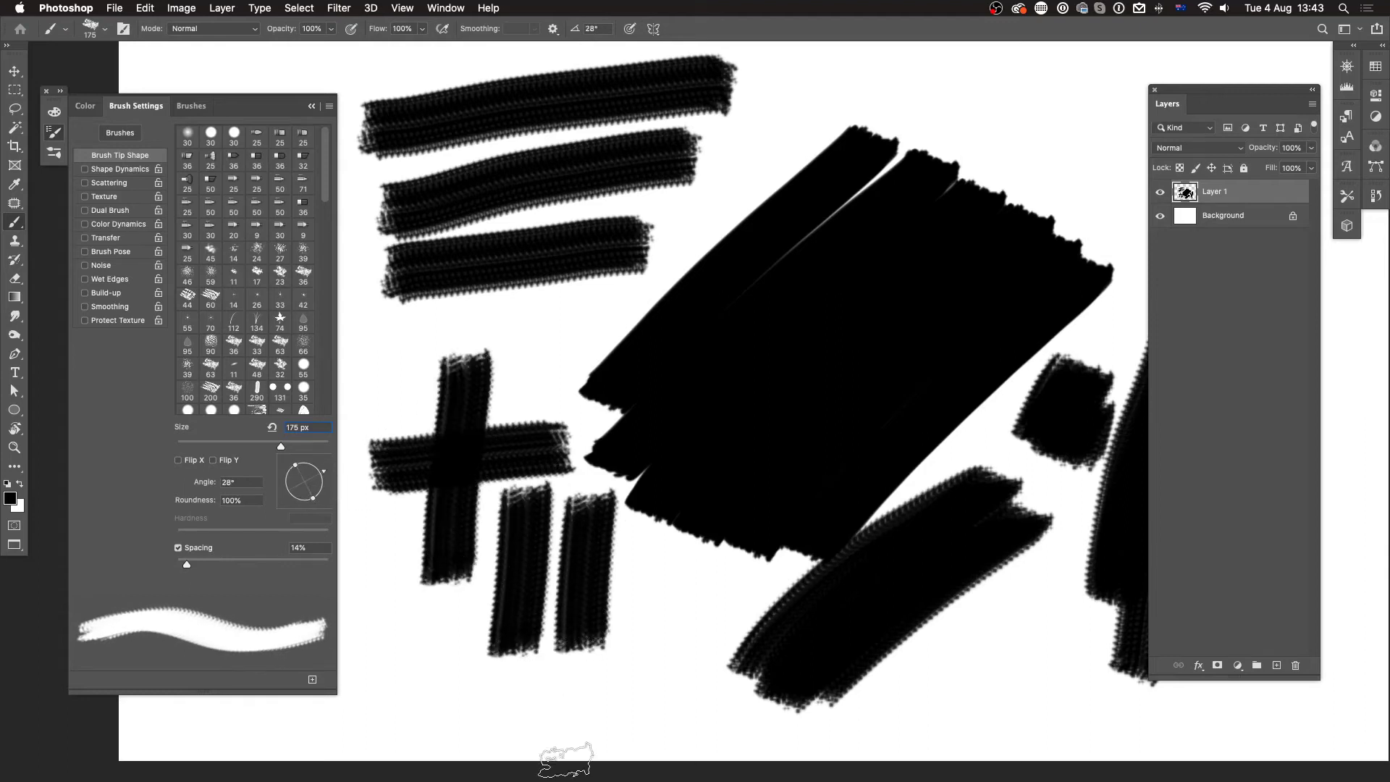
Reset the brush tip angle to 0° and clear all the painted strokes from Layer 1.
{"action": "left_click_drag", "start_coordinate": [325, 476], "coordinate": [334, 484]}
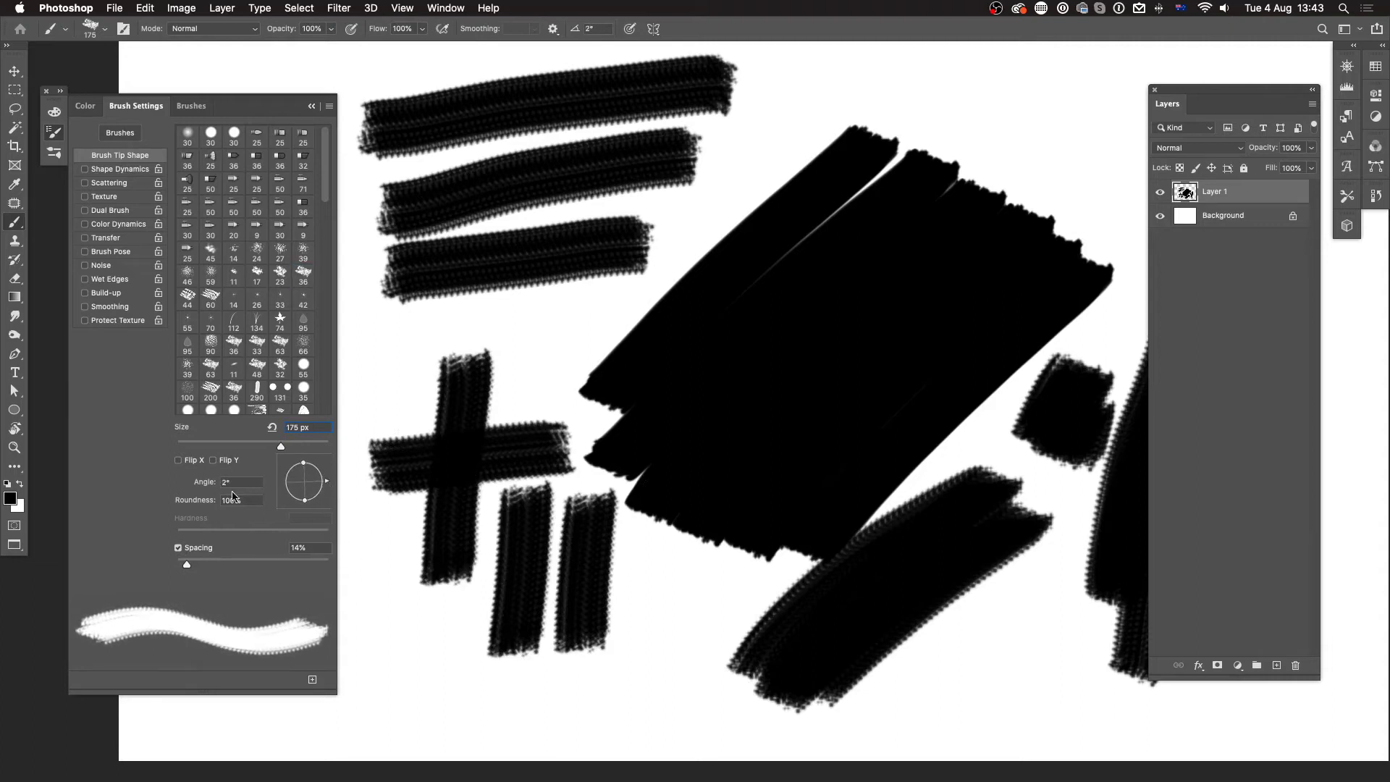
{"action": "type", "text": "0"}
{"action": "key", "text": "Return"}
{"action": "key", "text": "super+a"}
{"action": "key", "text": "Delete"}
{"action": "key", "text": "super+d"}
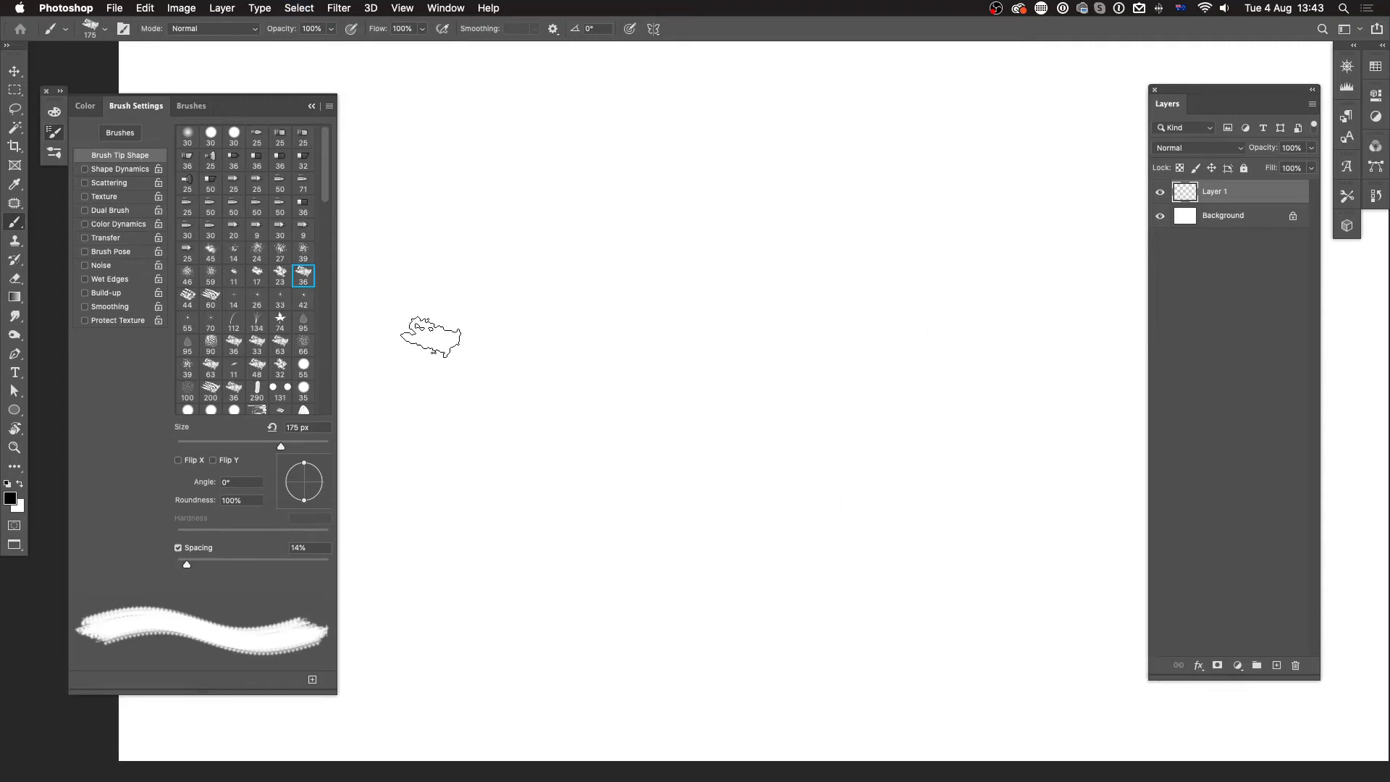
Enable Shape Dynamics with Pen Pressure size control, test it with a long looping stroke, and undo the stroke.
{"action": "left_click", "coordinate": [122, 170]}
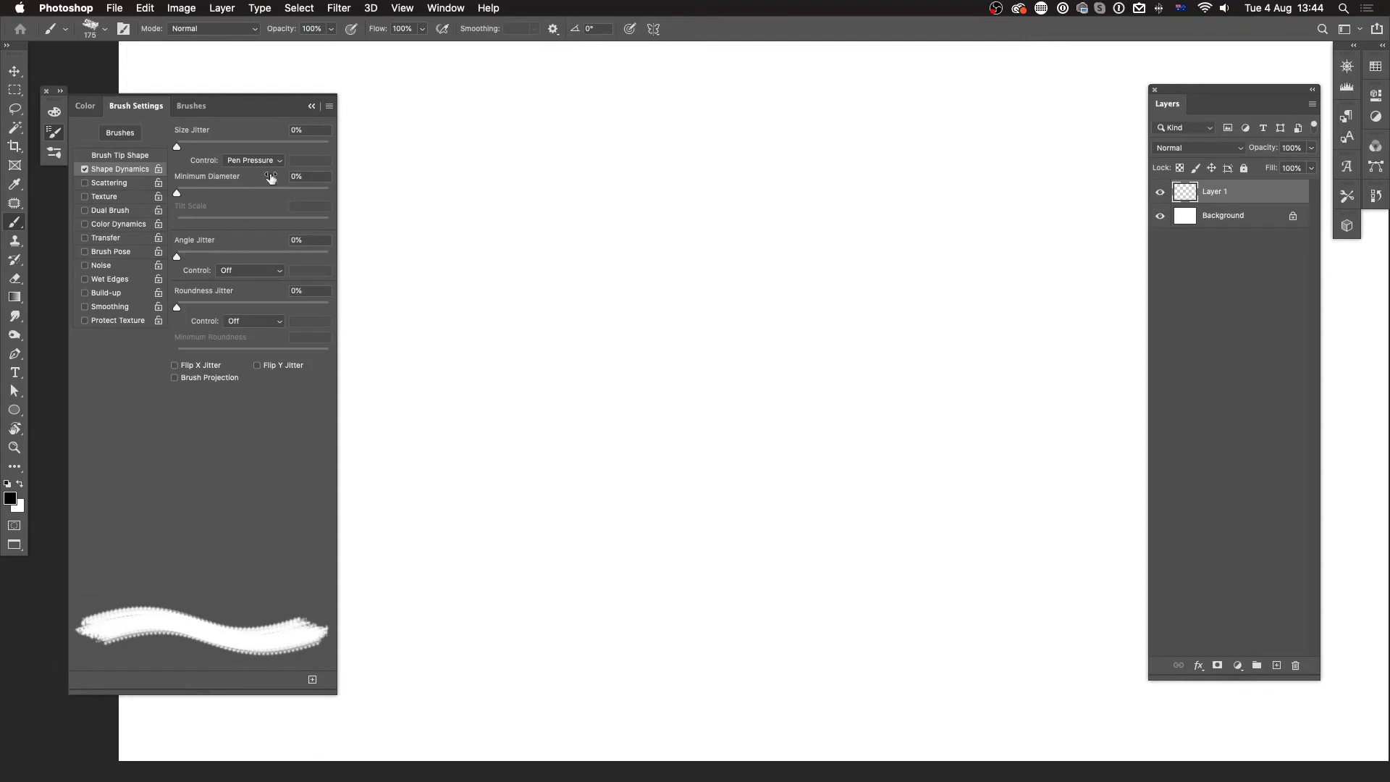
{"action": "left_click", "coordinate": [84, 169]}
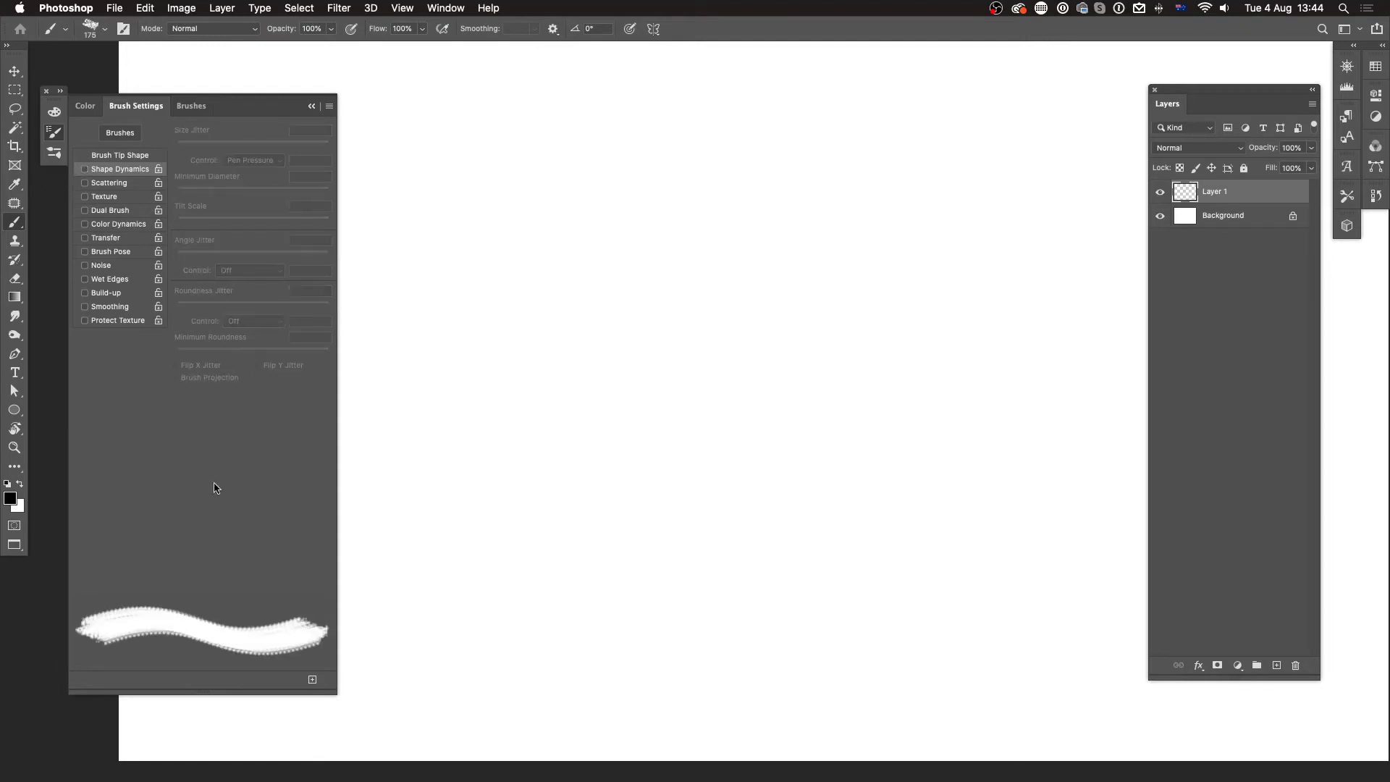
{"action": "left_click", "coordinate": [85, 170]}
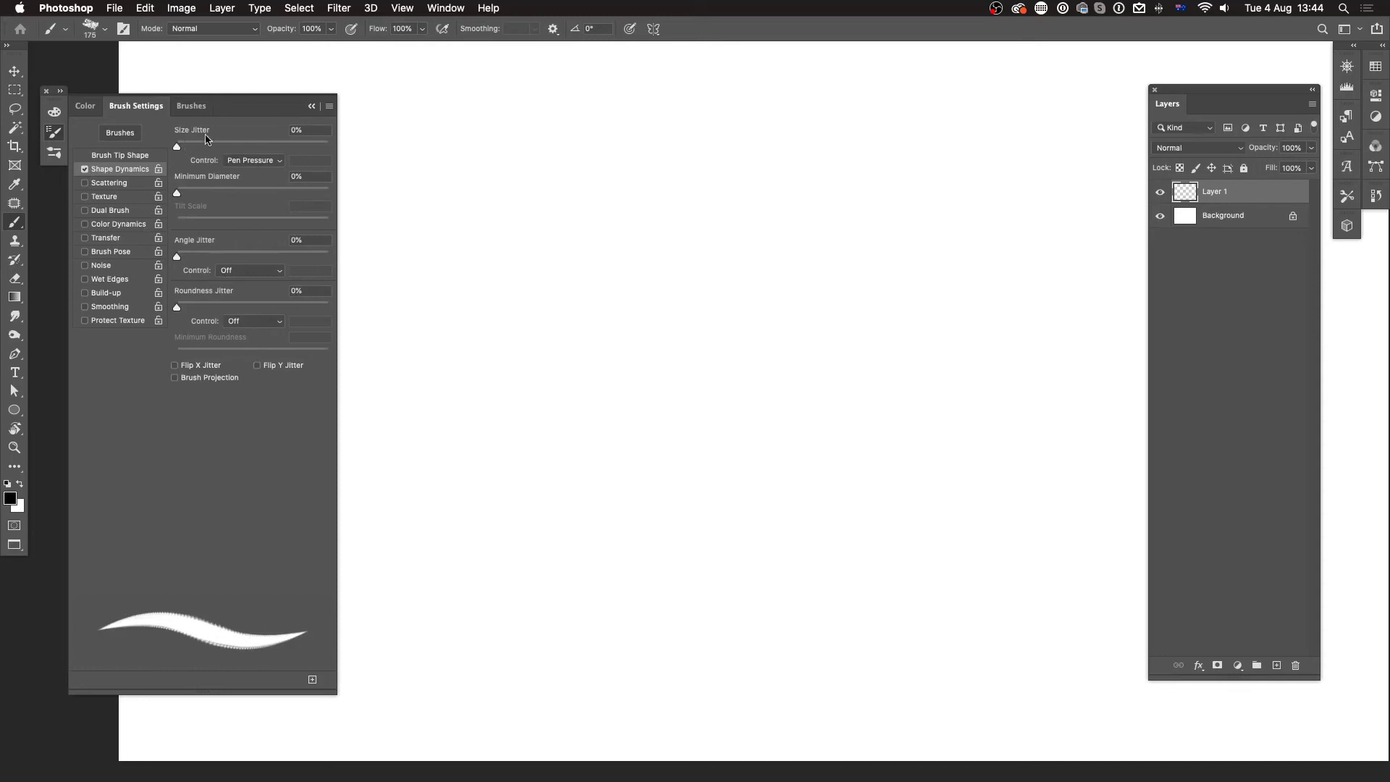
{"action": "mouse_move", "coordinate": [535, 368]}
{"action": "left_mouse_down"}
{"action": "mouse_move", "coordinate": [646, 255]}
{"action": "mouse_move", "coordinate": [753, 251]}
{"action": "mouse_move", "coordinate": [653, 456]}
{"action": "mouse_move", "coordinate": [872, 291]}
{"action": "mouse_move", "coordinate": [771, 428]}
{"action": "mouse_move", "coordinate": [764, 578]}
{"action": "mouse_move", "coordinate": [767, 494]}
{"action": "mouse_move", "coordinate": [999, 352]}
{"action": "mouse_move", "coordinate": [899, 605]}
{"action": "left_mouse_up"}
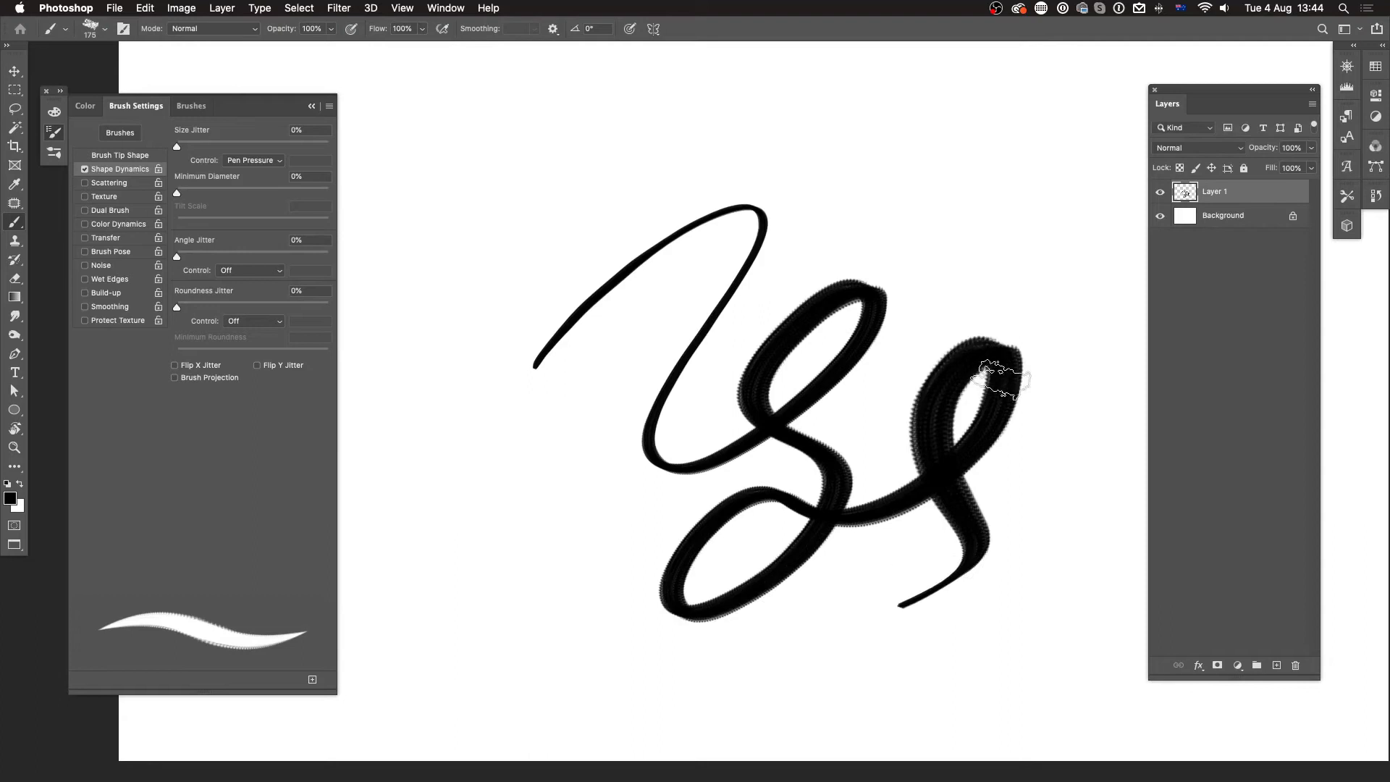
{"action": "key", "text": "super+z"}
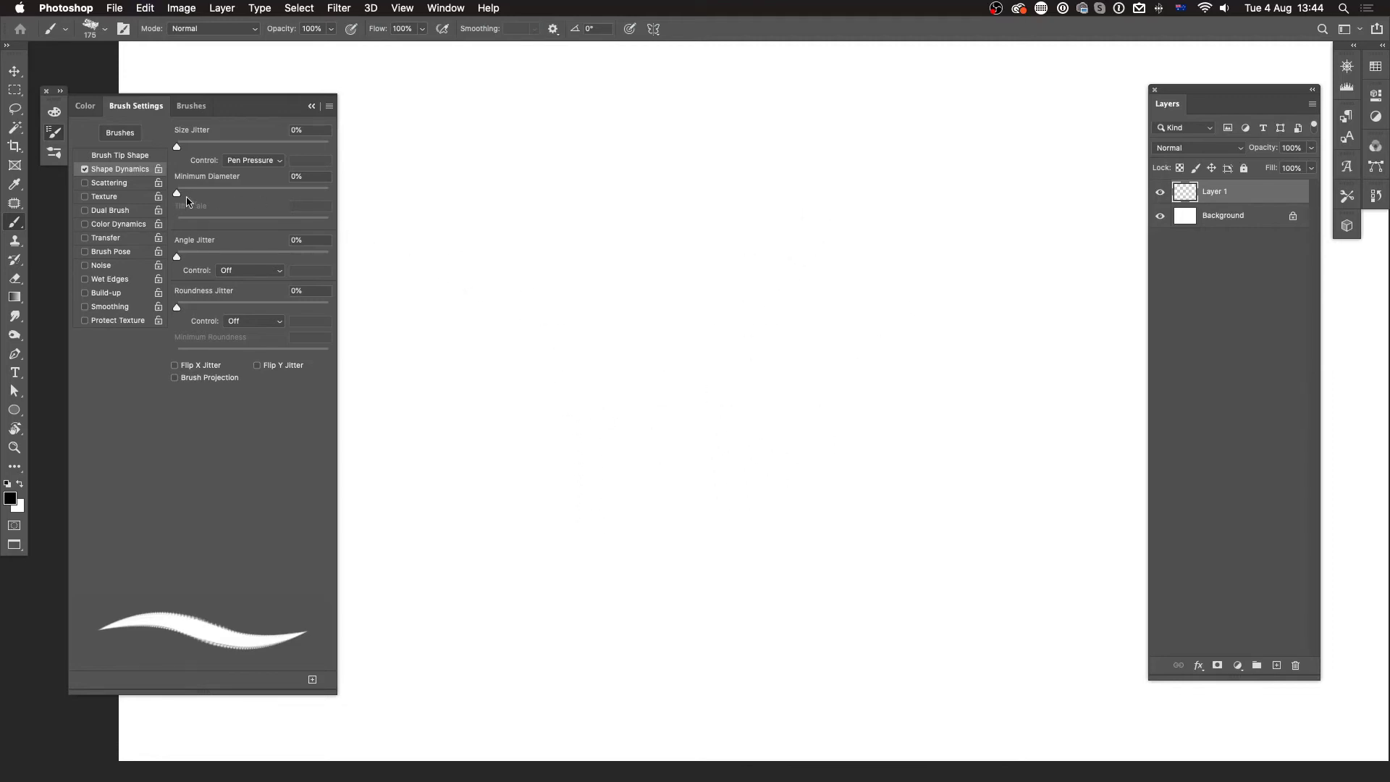
Set the Minimum Diameter to 55% and paint a group of zigzag and slanted strokes in the middle of the canvas.
{"action": "mouse_move", "coordinate": [183, 195]}
{"action": "left_mouse_down"}
{"action": "mouse_move", "coordinate": [280, 195]}
{"action": "mouse_move", "coordinate": [171, 205]}
{"action": "left_mouse_up"}
{"action": "left_click_drag", "start_coordinate": [177, 199], "coordinate": [263, 202]}
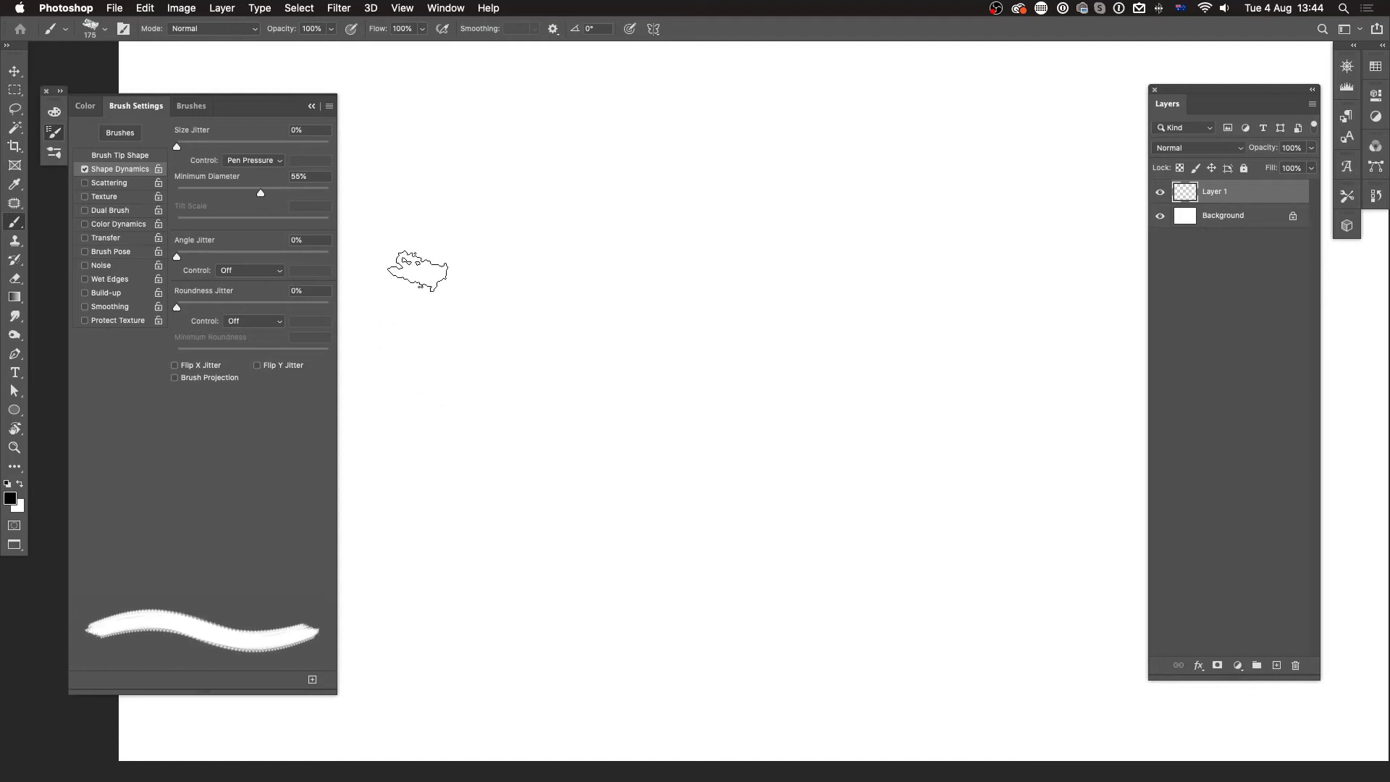
{"action": "mouse_move", "coordinate": [559, 480]}
{"action": "left_mouse_down"}
{"action": "mouse_move", "coordinate": [739, 234]}
{"action": "mouse_move", "coordinate": [656, 497]}
{"action": "mouse_move", "coordinate": [822, 332]}
{"action": "mouse_move", "coordinate": [858, 372]}
{"action": "mouse_move", "coordinate": [912, 514]}
{"action": "mouse_move", "coordinate": [1009, 394]}
{"action": "mouse_move", "coordinate": [1020, 344]}
{"action": "mouse_move", "coordinate": [938, 227]}
{"action": "mouse_move", "coordinate": [855, 457]}
{"action": "left_mouse_up"}
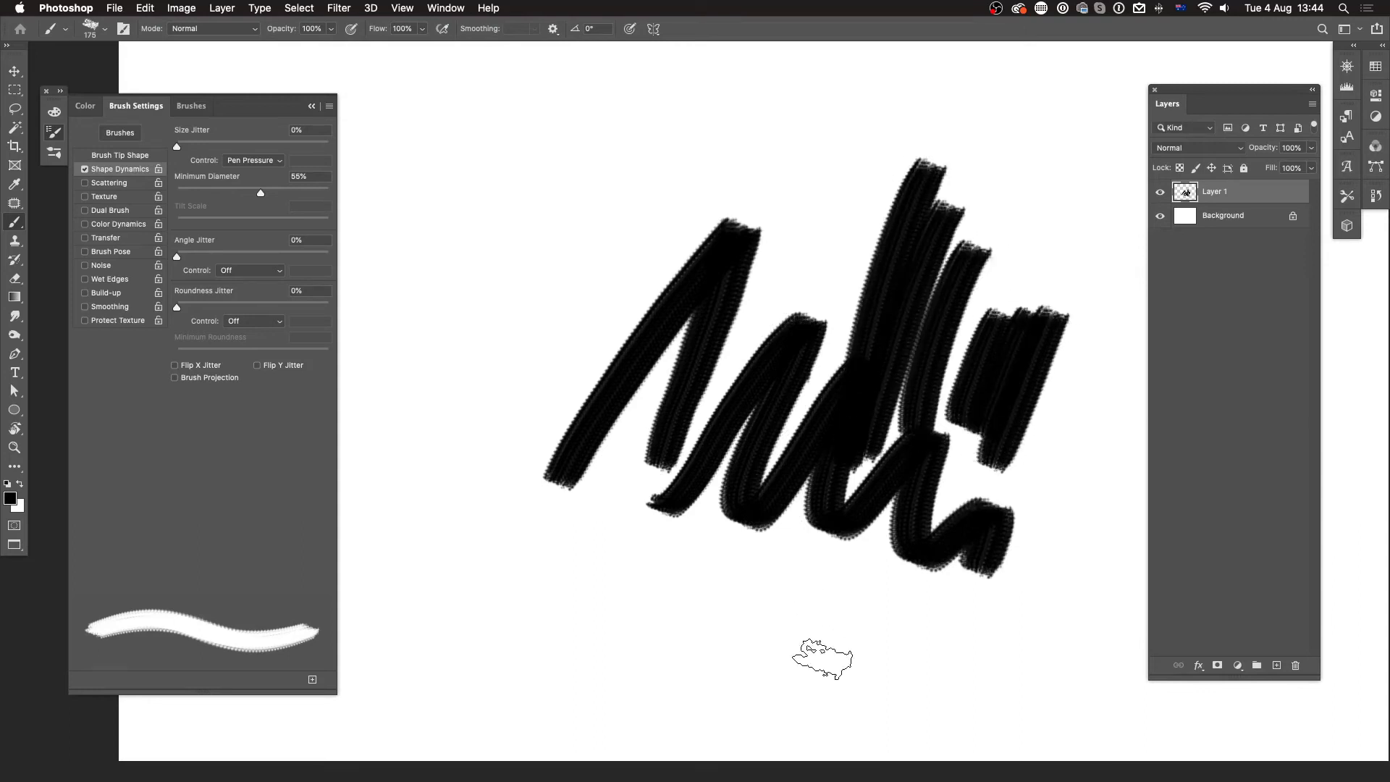
Enable Transfer and paint two overlapping semi-transparent patches left of the black zigzag strokes.
{"action": "left_click", "coordinate": [107, 241]}
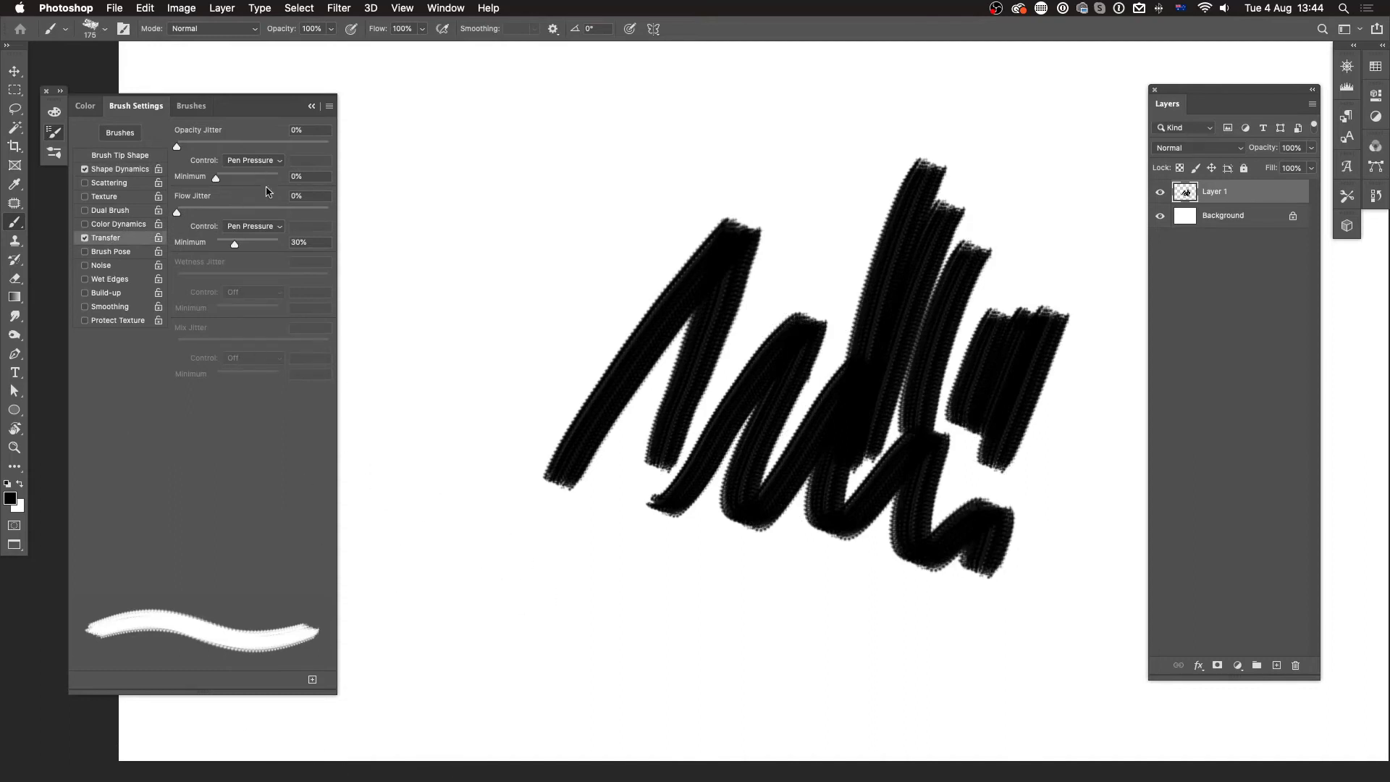
{"action": "mouse_move", "coordinate": [456, 384]}
{"action": "left_mouse_down"}
{"action": "mouse_move", "coordinate": [476, 305]}
{"action": "mouse_move", "coordinate": [472, 375]}
{"action": "mouse_move", "coordinate": [522, 333]}
{"action": "mouse_move", "coordinate": [526, 419]}
{"action": "mouse_move", "coordinate": [528, 307]}
{"action": "mouse_move", "coordinate": [473, 278]}
{"action": "mouse_move", "coordinate": [545, 234]}
{"action": "mouse_move", "coordinate": [487, 467]}
{"action": "left_mouse_up"}
{"action": "mouse_move", "coordinate": [441, 546]}
{"action": "left_mouse_down"}
{"action": "mouse_move", "coordinate": [552, 553]}
{"action": "mouse_move", "coordinate": [583, 608]}
{"action": "mouse_move", "coordinate": [606, 577]}
{"action": "mouse_move", "coordinate": [535, 590]}
{"action": "mouse_move", "coordinate": [500, 580]}
{"action": "mouse_move", "coordinate": [434, 615]}
{"action": "mouse_move", "coordinate": [424, 590]}
{"action": "mouse_move", "coordinate": [449, 491]}
{"action": "mouse_move", "coordinate": [419, 658]}
{"action": "mouse_move", "coordinate": [536, 586]}
{"action": "left_mouse_up"}
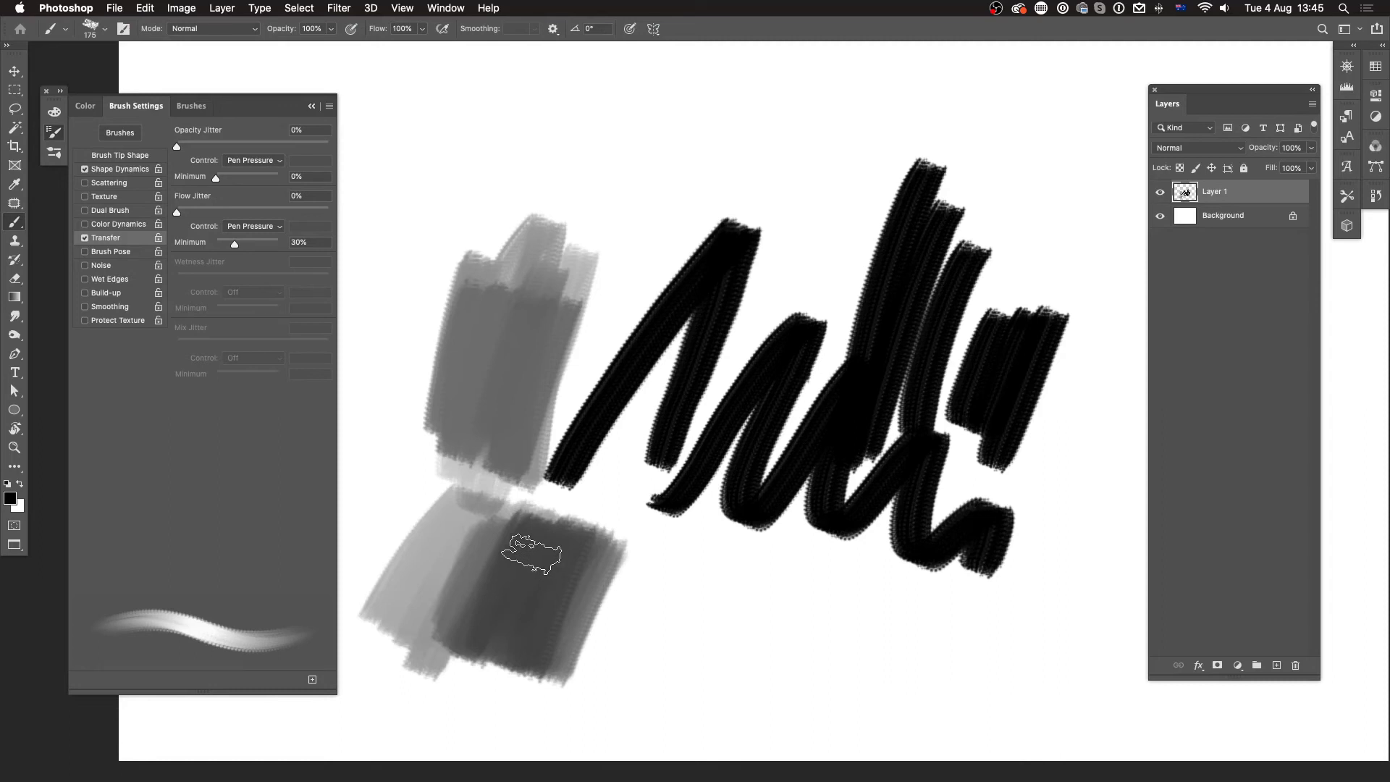
Clear the zigzag strokes and grey patches from Layer 1 and remove the selection.
{"action": "left_click_drag", "start_coordinate": [973, 287], "coordinate": [957, 204]}
{"action": "key", "text": "super+a"}
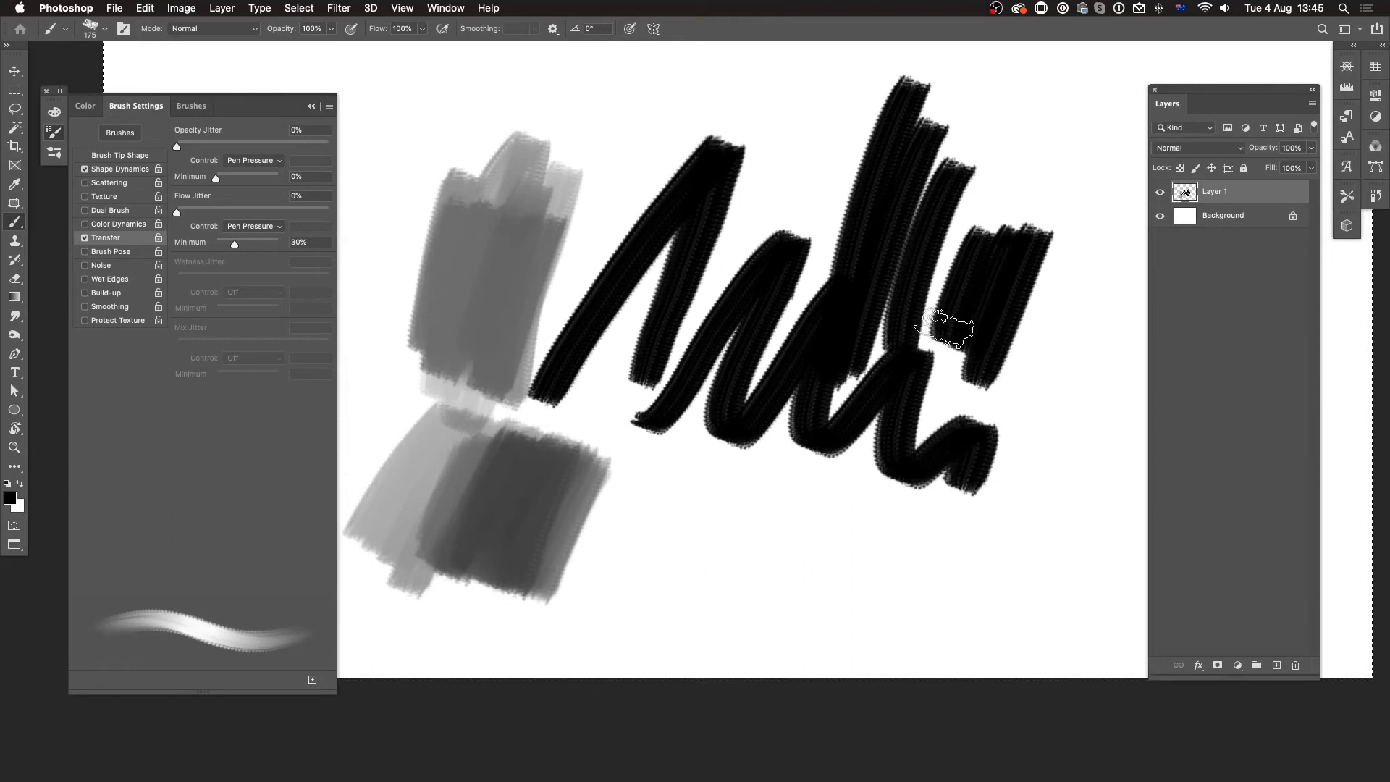
{"action": "key", "text": "Delete"}
{"action": "key", "text": "super+d"}
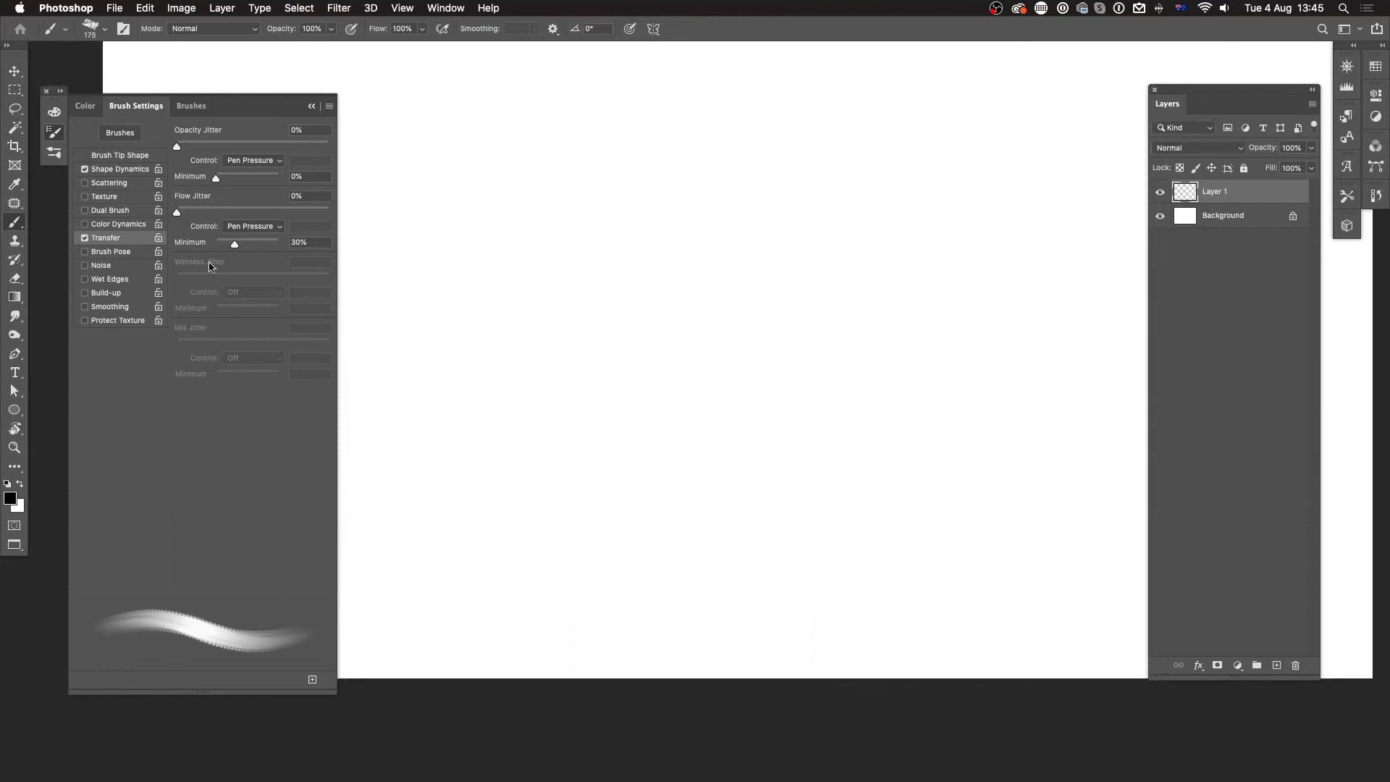
Set the Angle Jitter to 51% in Shape Dynamics and stamp scattered single dabs across the upper part of the canvas.
{"action": "left_click", "coordinate": [120, 170]}
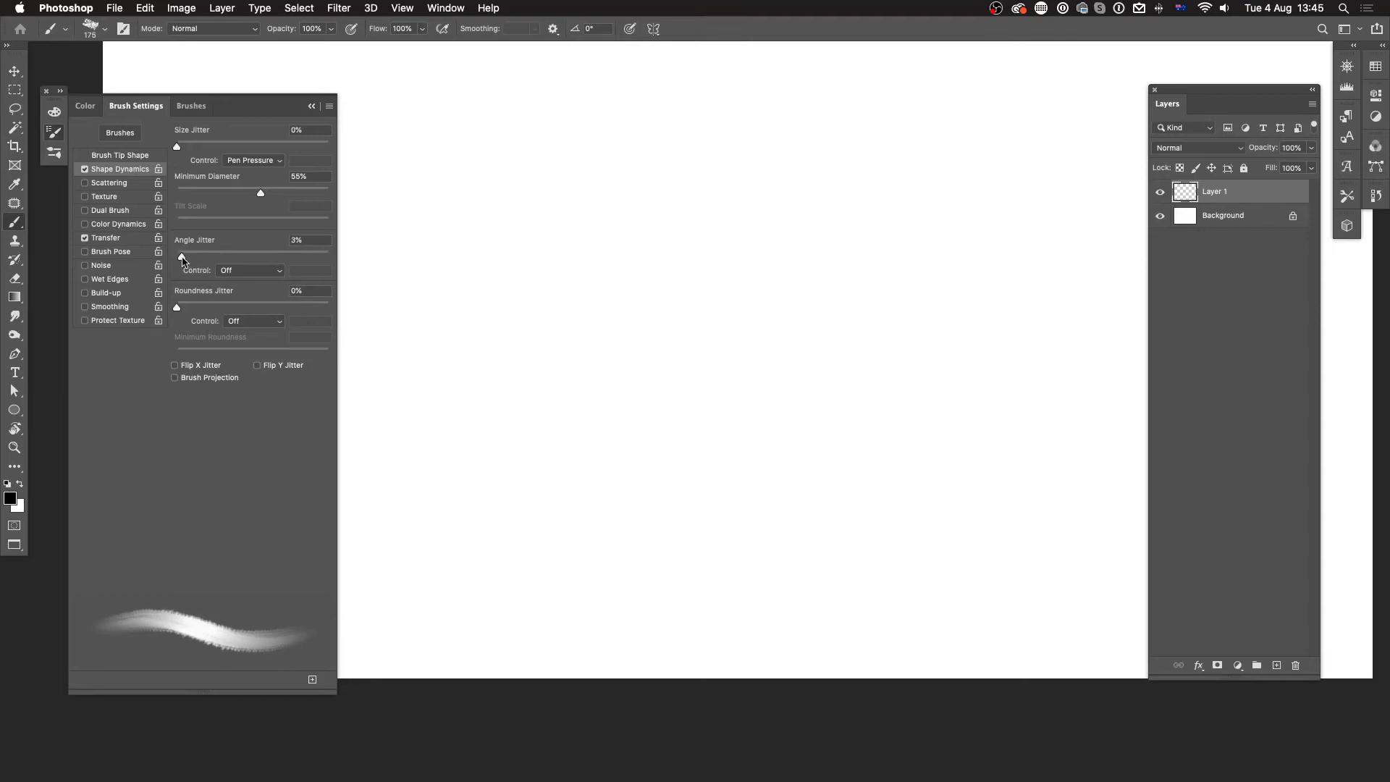
{"action": "left_click_drag", "start_coordinate": [192, 257], "coordinate": [255, 257]}
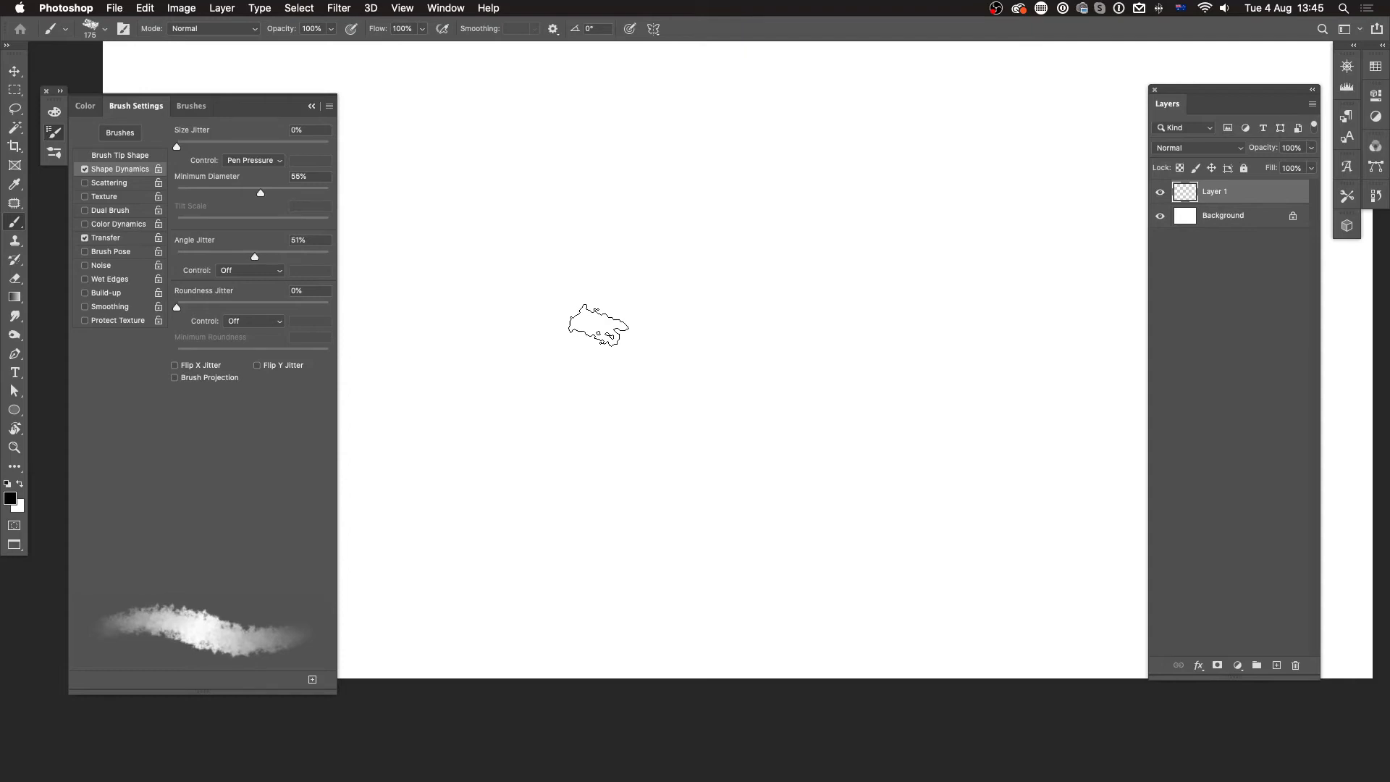
{"action": "left_click", "coordinate": [530, 289]}
{"action": "left_click", "coordinate": [602, 268]}
{"action": "left_click", "coordinate": [616, 314]}
{"action": "left_click", "coordinate": [736, 289]}
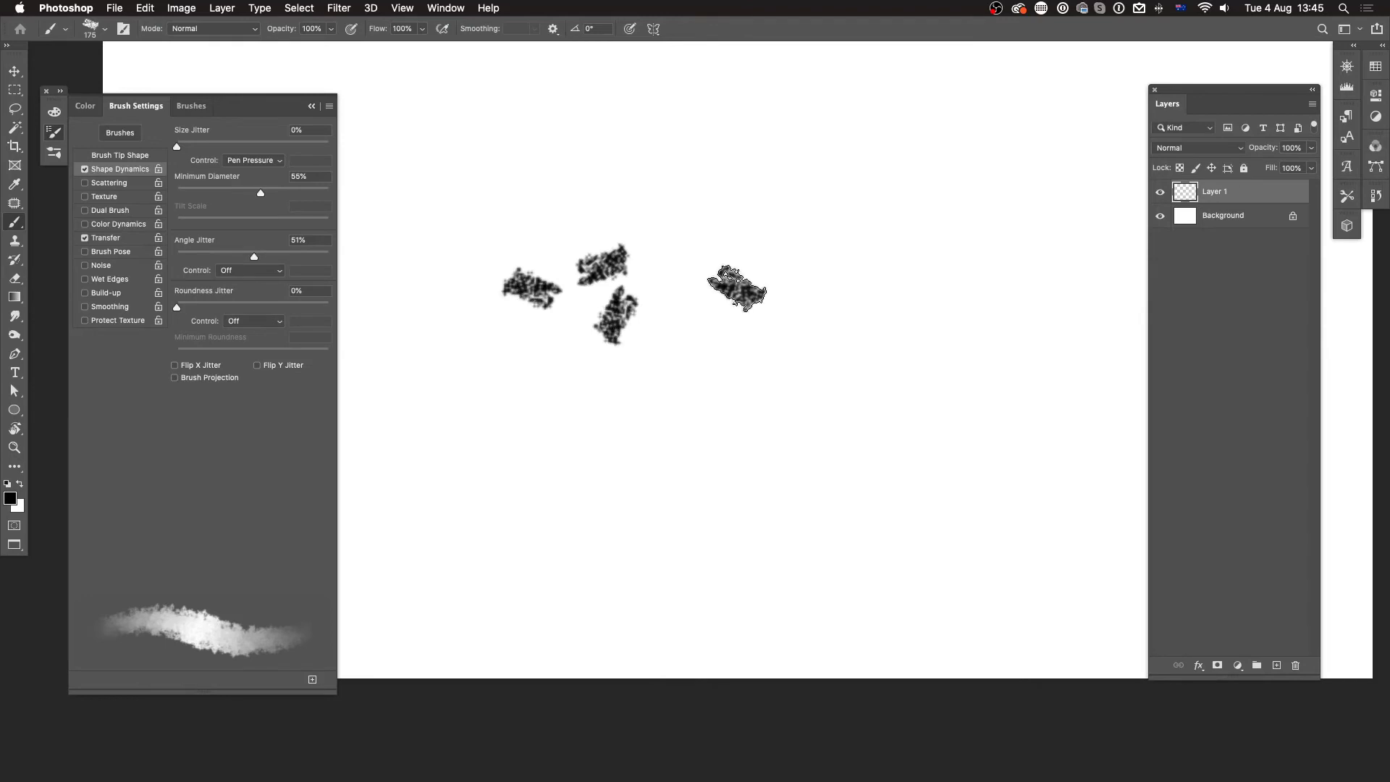
{"action": "left_click", "coordinate": [702, 227]}
{"action": "left_click", "coordinate": [789, 207]}
{"action": "left_click", "coordinate": [830, 273]}
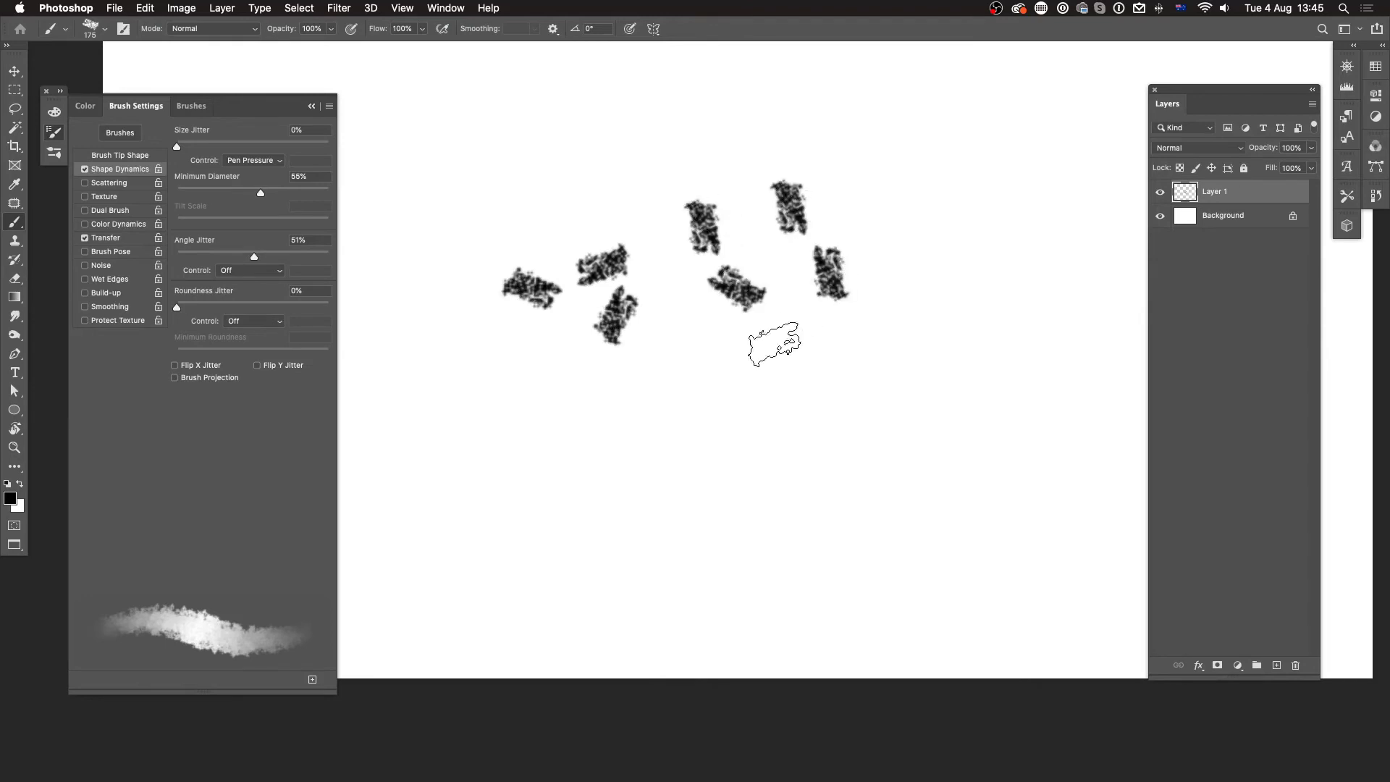
{"action": "left_click", "coordinate": [754, 358]}
{"action": "left_click", "coordinate": [650, 362]}
{"action": "left_click", "coordinate": [685, 330]}
{"action": "left_click", "coordinate": [660, 233]}
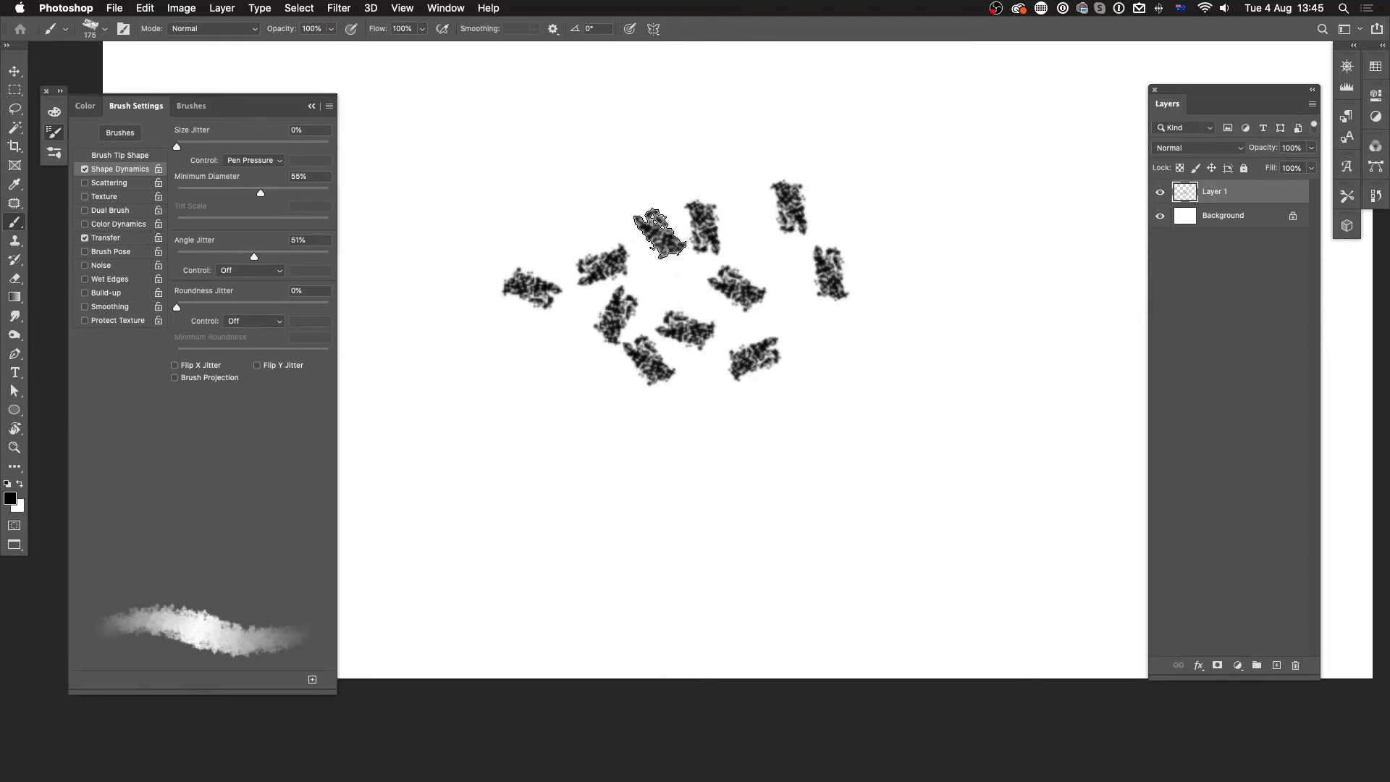
{"action": "left_click", "coordinate": [524, 220]}
{"action": "left_click", "coordinate": [673, 148]}
{"action": "left_click", "coordinate": [753, 144]}
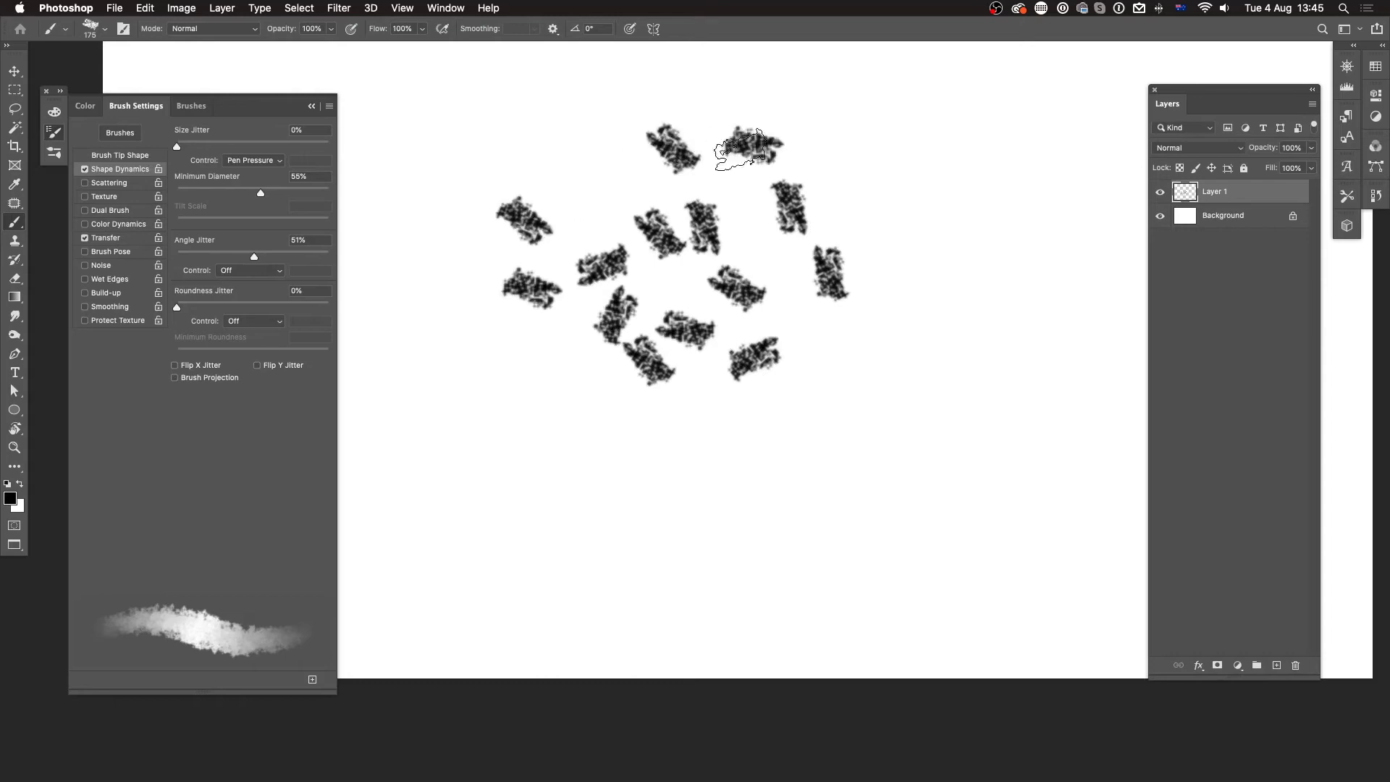
{"action": "left_click", "coordinate": [576, 179]}
{"action": "left_click", "coordinate": [751, 243]}
{"action": "left_click", "coordinate": [628, 198]}
{"action": "left_click", "coordinate": [598, 223]}
{"action": "left_click", "coordinate": [503, 165]}
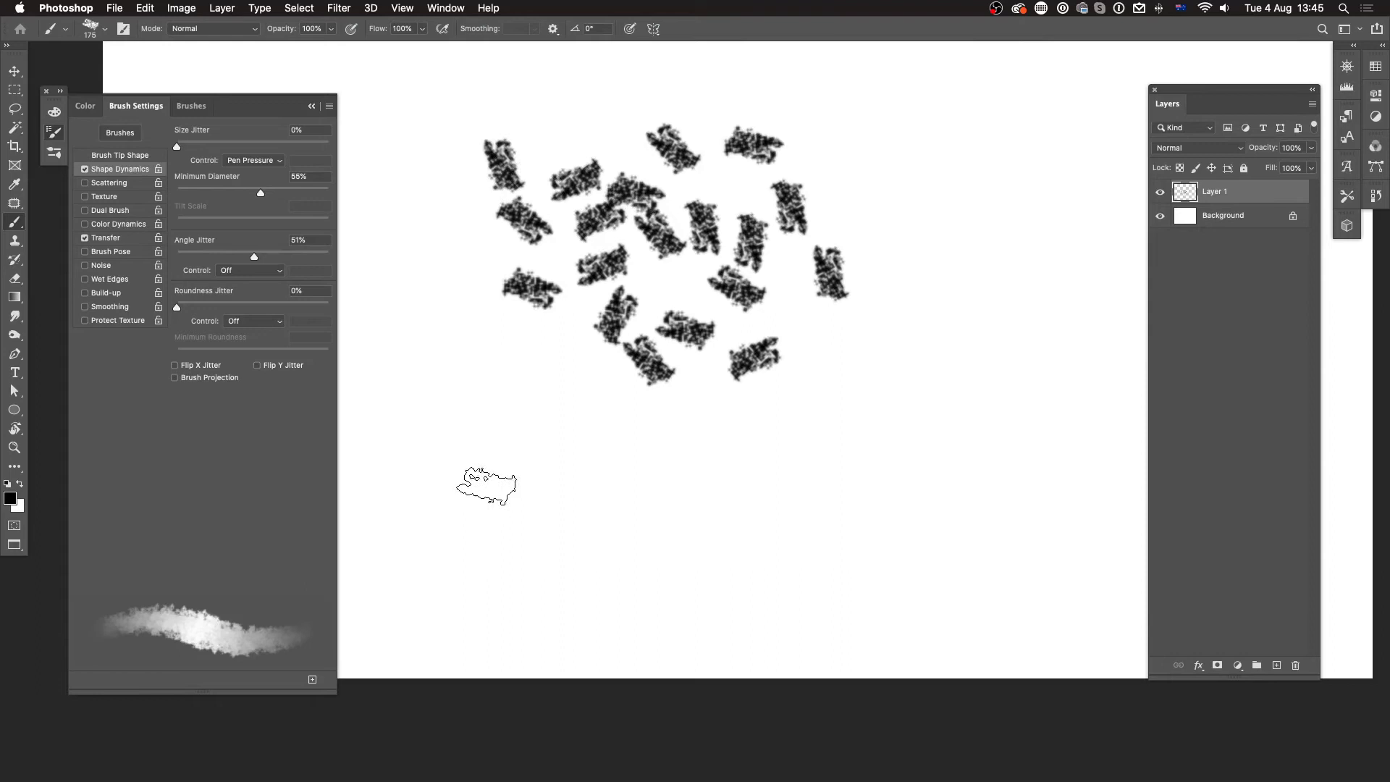
Paint two long strokes below the dabs, one light and one dark, and a shaded patch right of the dabs.
{"action": "mouse_move", "coordinate": [409, 550]}
{"action": "left_mouse_down"}
{"action": "mouse_move", "coordinate": [514, 510]}
{"action": "mouse_move", "coordinate": [869, 429]}
{"action": "mouse_move", "coordinate": [1075, 409]}
{"action": "left_mouse_up"}
{"action": "mouse_move", "coordinate": [467, 597]}
{"action": "left_mouse_down"}
{"action": "mouse_move", "coordinate": [745, 518]}
{"action": "mouse_move", "coordinate": [1049, 474]}
{"action": "left_mouse_up"}
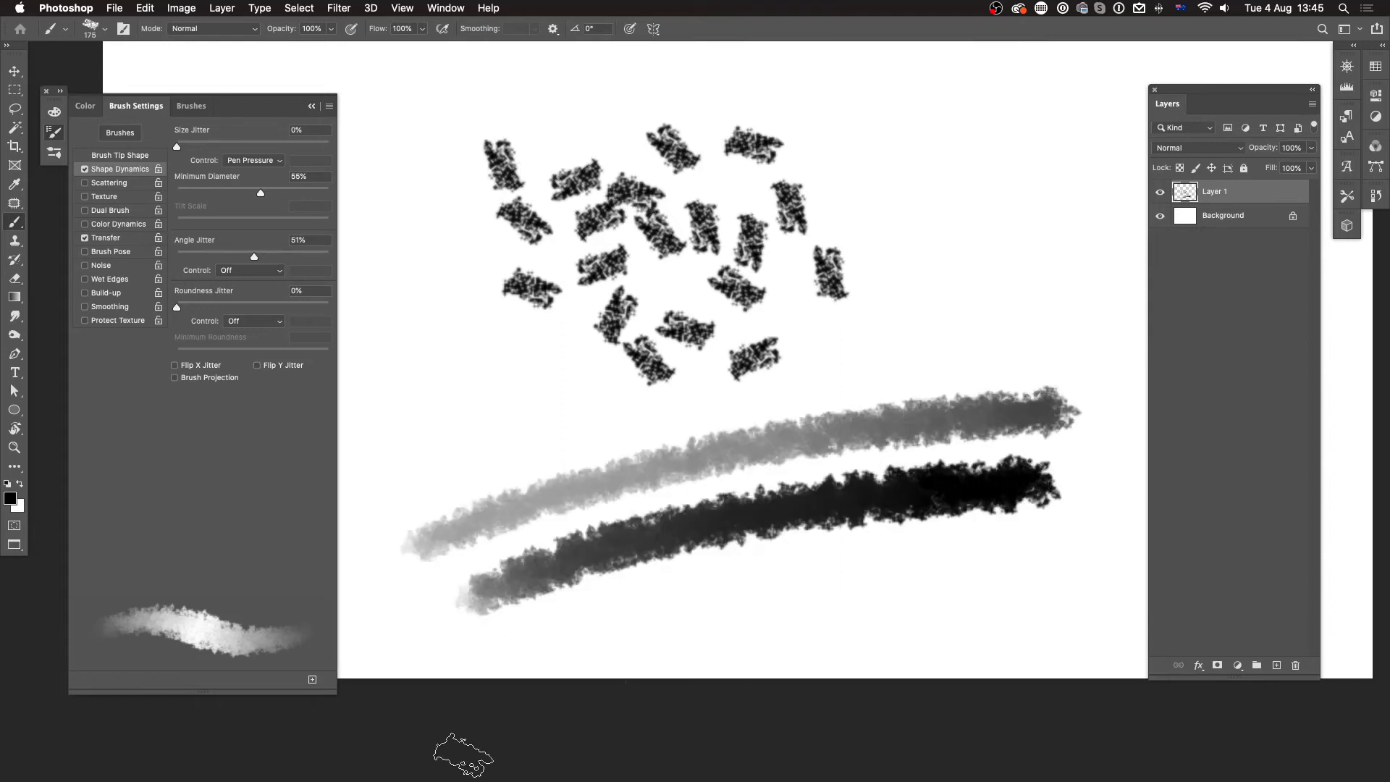
{"action": "mouse_move", "coordinate": [949, 308]}
{"action": "left_mouse_down"}
{"action": "mouse_move", "coordinate": [1008, 211]}
{"action": "mouse_move", "coordinate": [986, 217]}
{"action": "mouse_move", "coordinate": [1009, 206]}
{"action": "mouse_move", "coordinate": [970, 312]}
{"action": "mouse_move", "coordinate": [934, 217]}
{"action": "mouse_move", "coordinate": [963, 148]}
{"action": "mouse_move", "coordinate": [969, 217]}
{"action": "mouse_move", "coordinate": [931, 294]}
{"action": "mouse_move", "coordinate": [897, 189]}
{"action": "mouse_move", "coordinate": [910, 290]}
{"action": "mouse_move", "coordinate": [970, 153]}
{"action": "mouse_move", "coordinate": [905, 340]}
{"action": "mouse_move", "coordinate": [868, 355]}
{"action": "mouse_move", "coordinate": [862, 145]}
{"action": "mouse_move", "coordinate": [885, 303]}
{"action": "mouse_move", "coordinate": [869, 144]}
{"action": "left_mouse_up"}
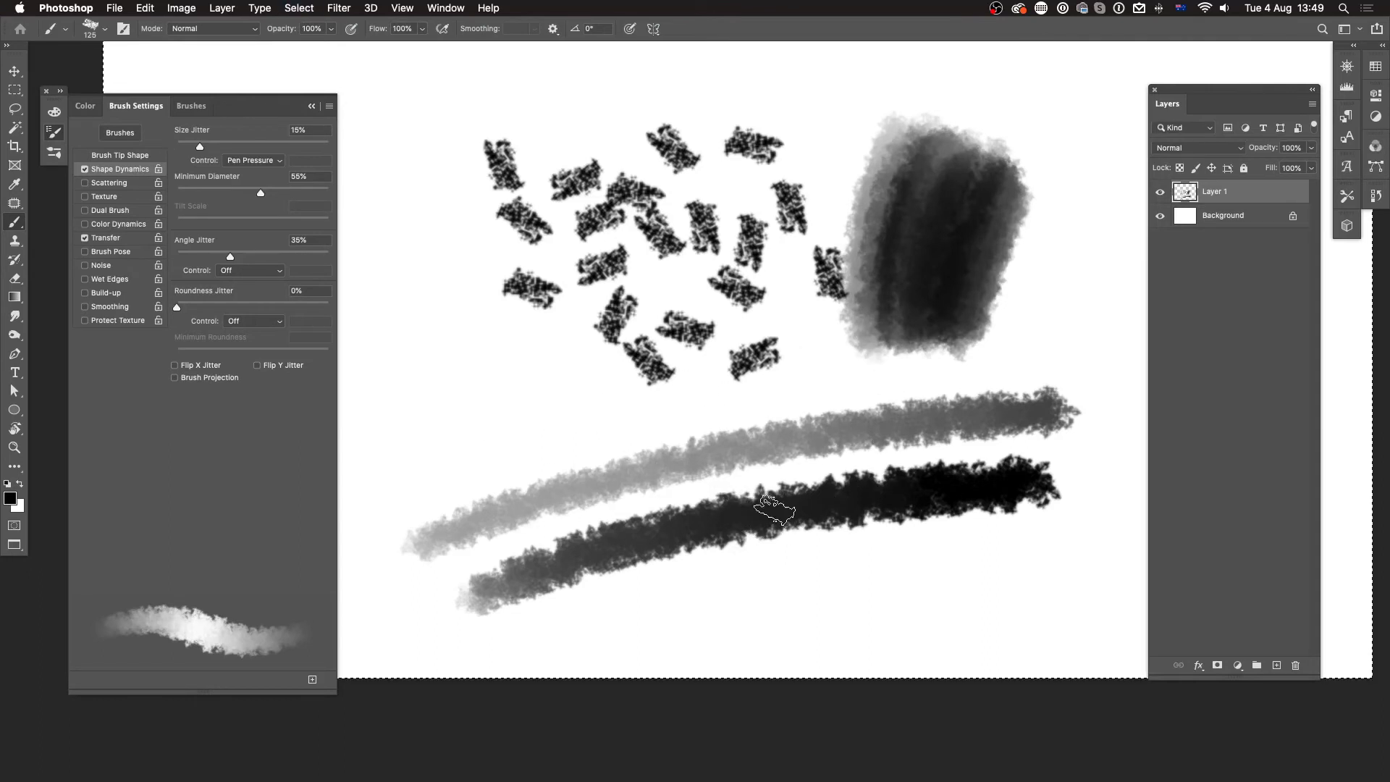
Clear Layer 1 and set the foreground color to the dark brown 282423.
{"action": "key", "text": "Delete"}
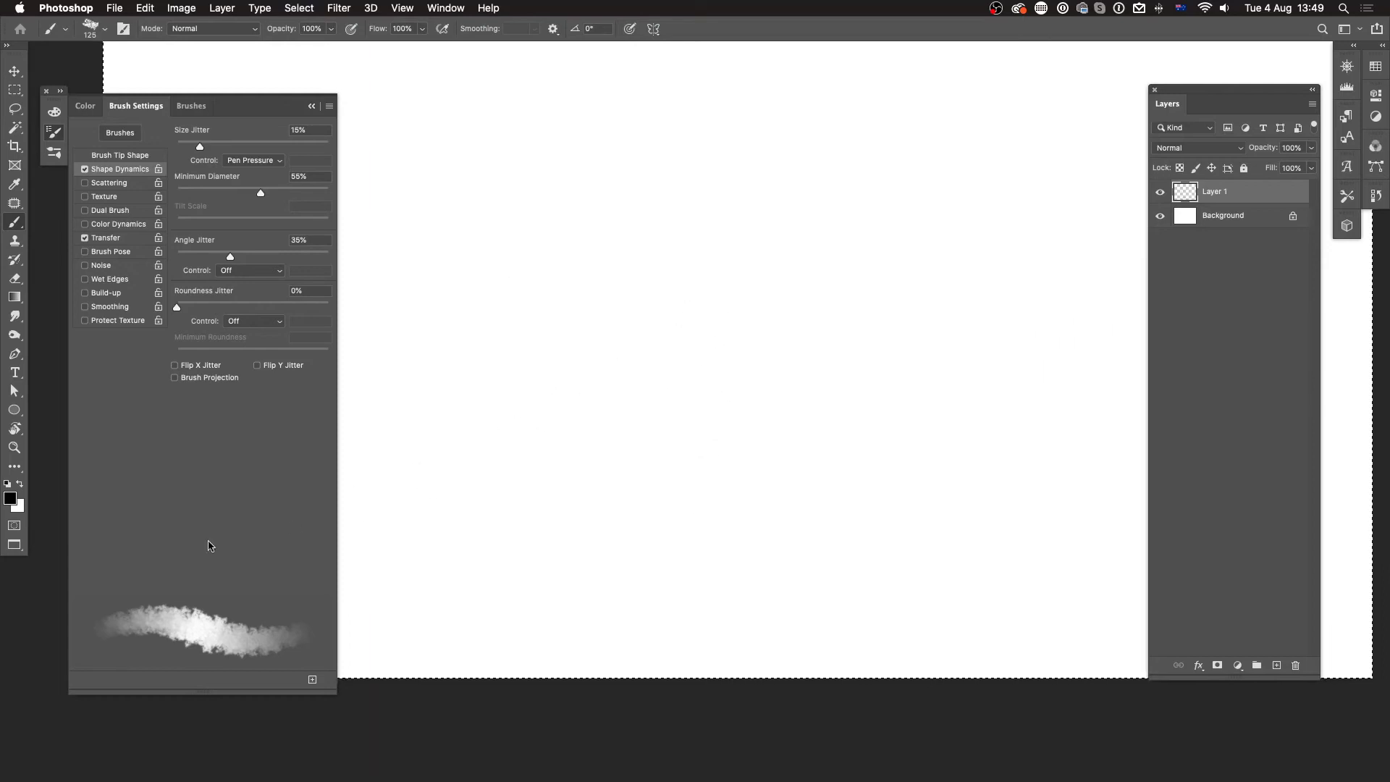
{"action": "left_click", "coordinate": [12, 498]}
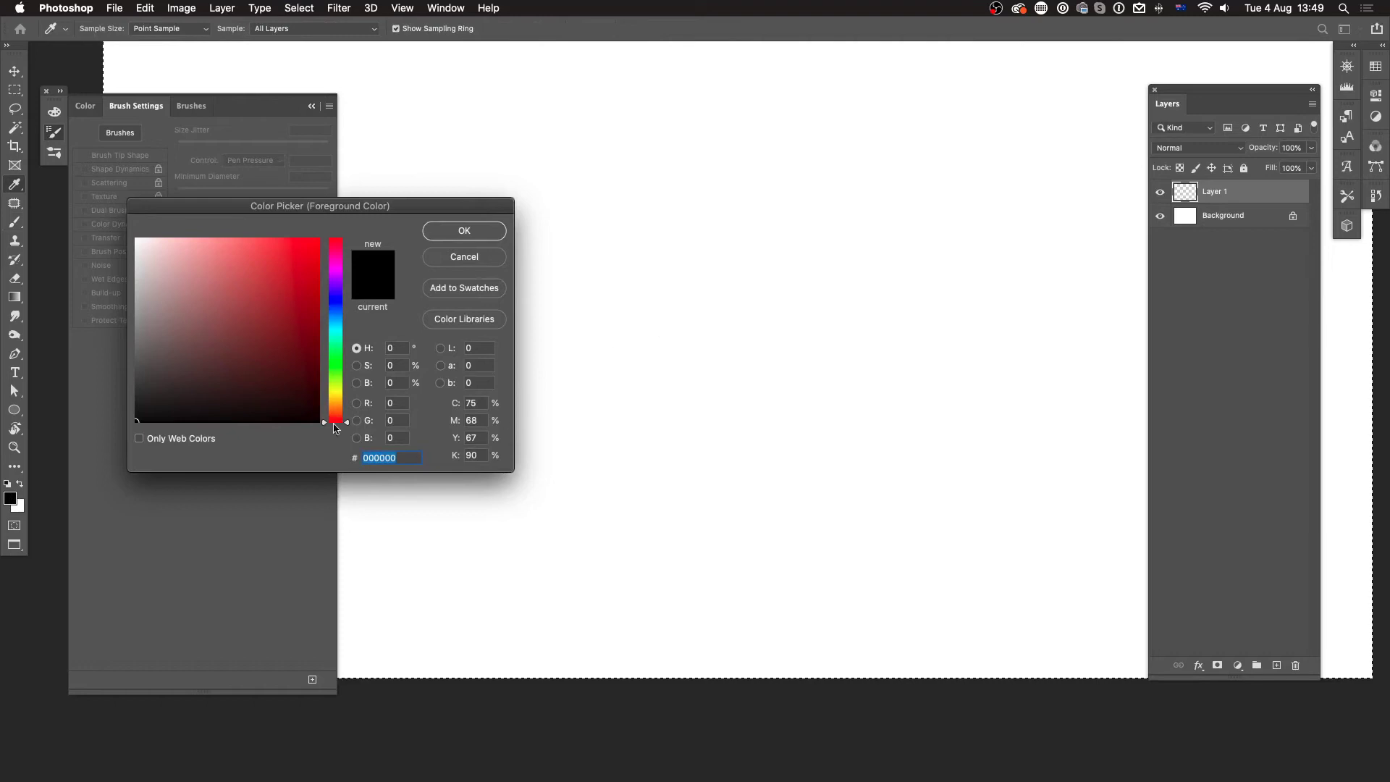
{"action": "left_click_drag", "start_coordinate": [334, 427], "coordinate": [335, 414]}
{"action": "left_click_drag", "start_coordinate": [158, 398], "coordinate": [158, 392]}
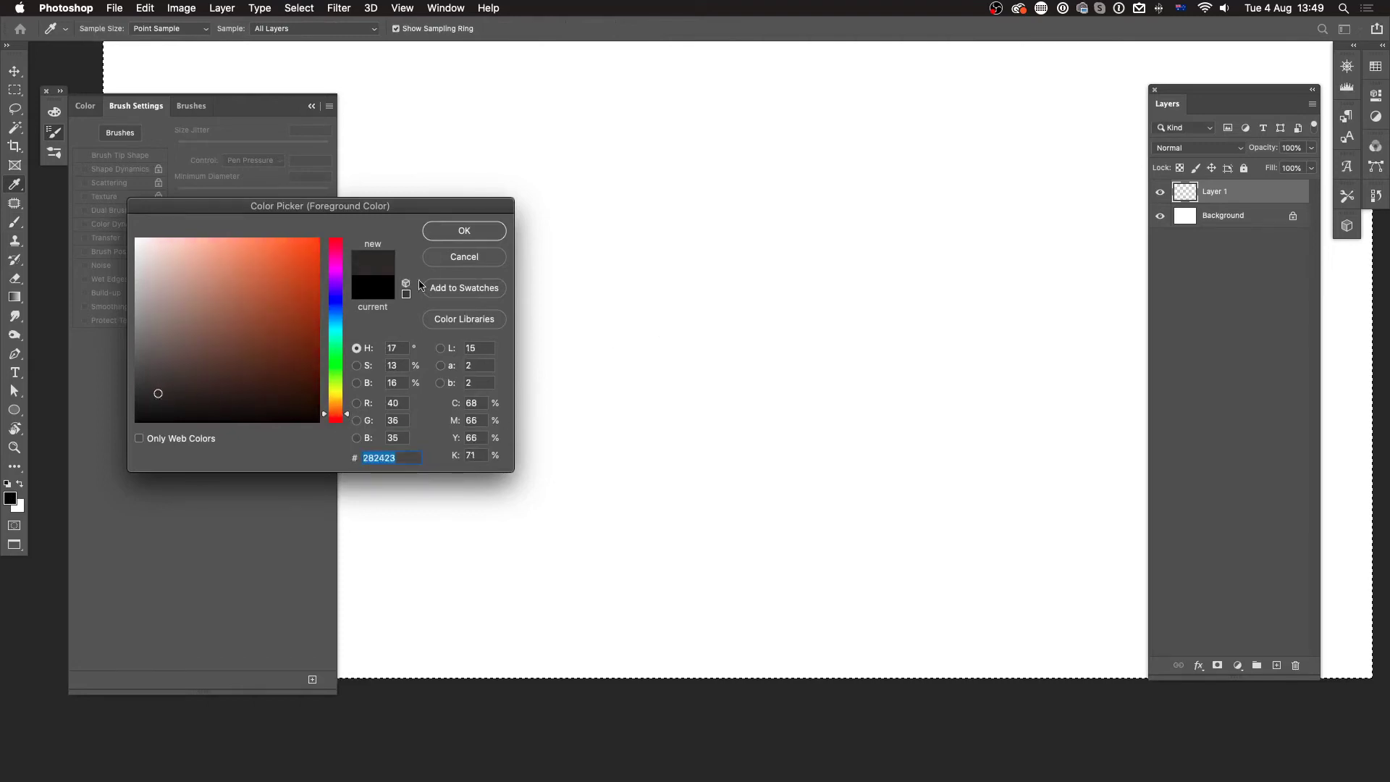
{"action": "left_click", "coordinate": [460, 230]}
Paint a test patch in the middle of the canvas, undo it, and remove the selection.
{"action": "mouse_move", "coordinate": [670, 312]}
{"action": "left_mouse_down"}
{"action": "mouse_move", "coordinate": [746, 290]}
{"action": "mouse_move", "coordinate": [695, 441]}
{"action": "left_mouse_up"}
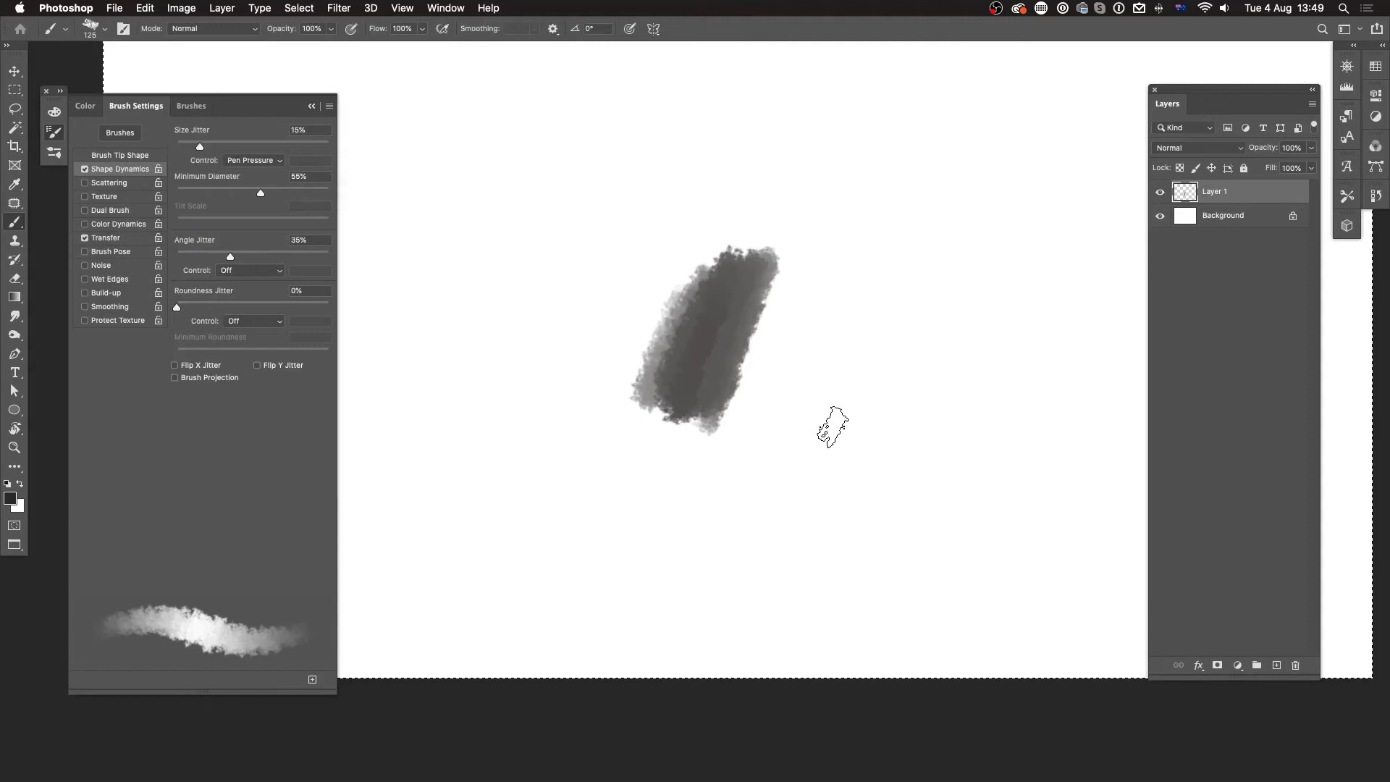
{"action": "key", "text": "super+z"}
{"action": "key", "text": "super+d"}
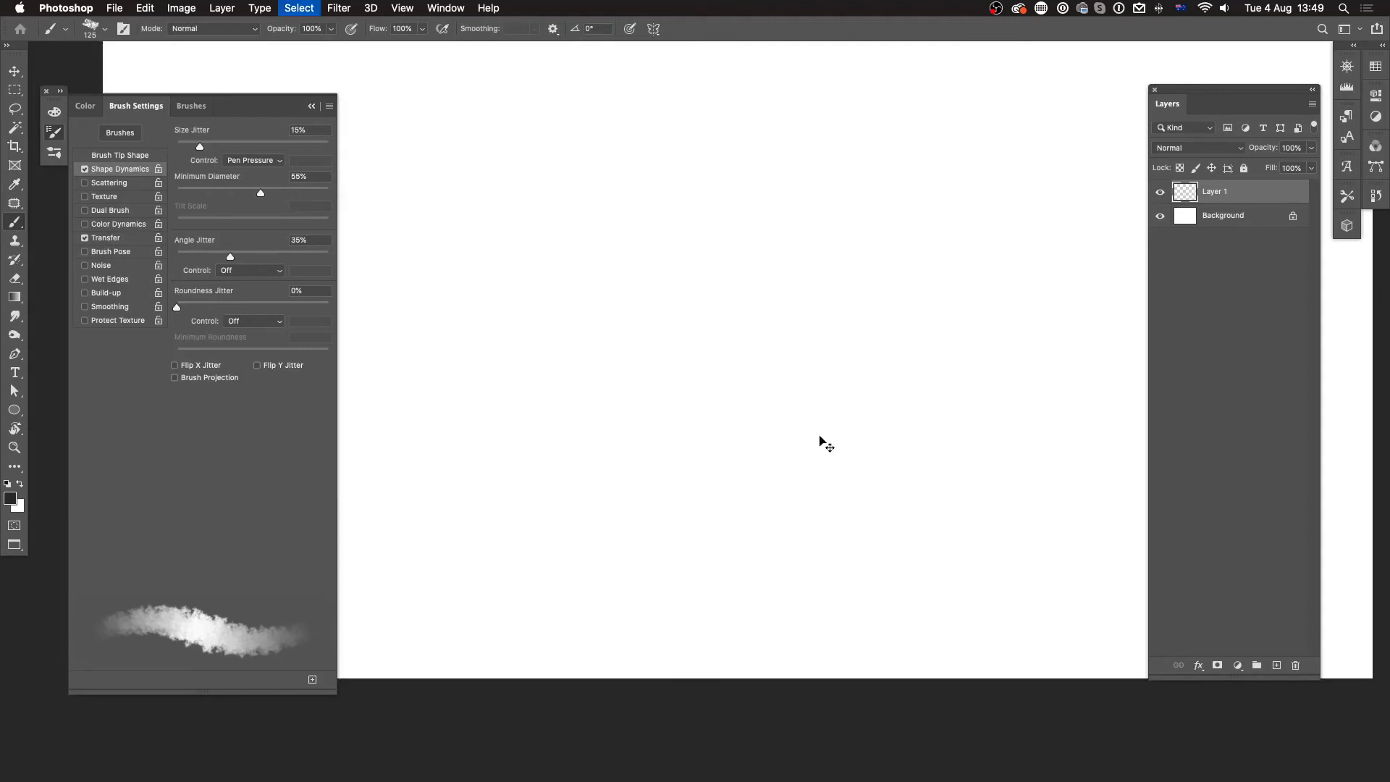
Reduce the brush size to 10 px and build up a narrow patch of thin, slanted hatching strokes mid-canvas.
{"action": "key", "text": "bracketleft"}
{"action": "key", "text": "bracketleft"}
{"action": "key", "text": "bracketleft"}
{"action": "key", "text": "bracketleft"}
{"action": "key", "text": "bracketleft"}
{"action": "key", "text": "bracketleft"}
{"action": "key", "text": "bracketleft"}
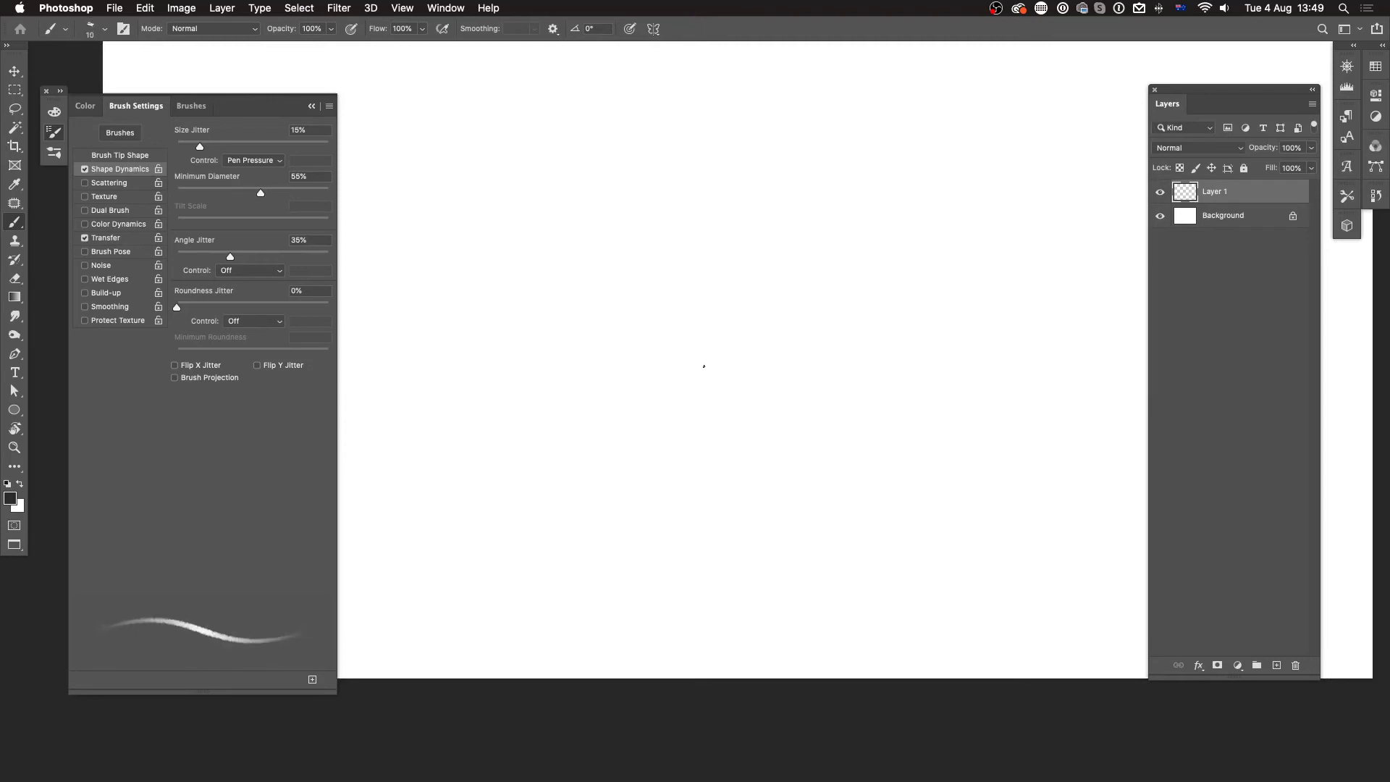
{"action": "left_click_drag", "start_coordinate": [700, 318], "coordinate": [668, 439]}
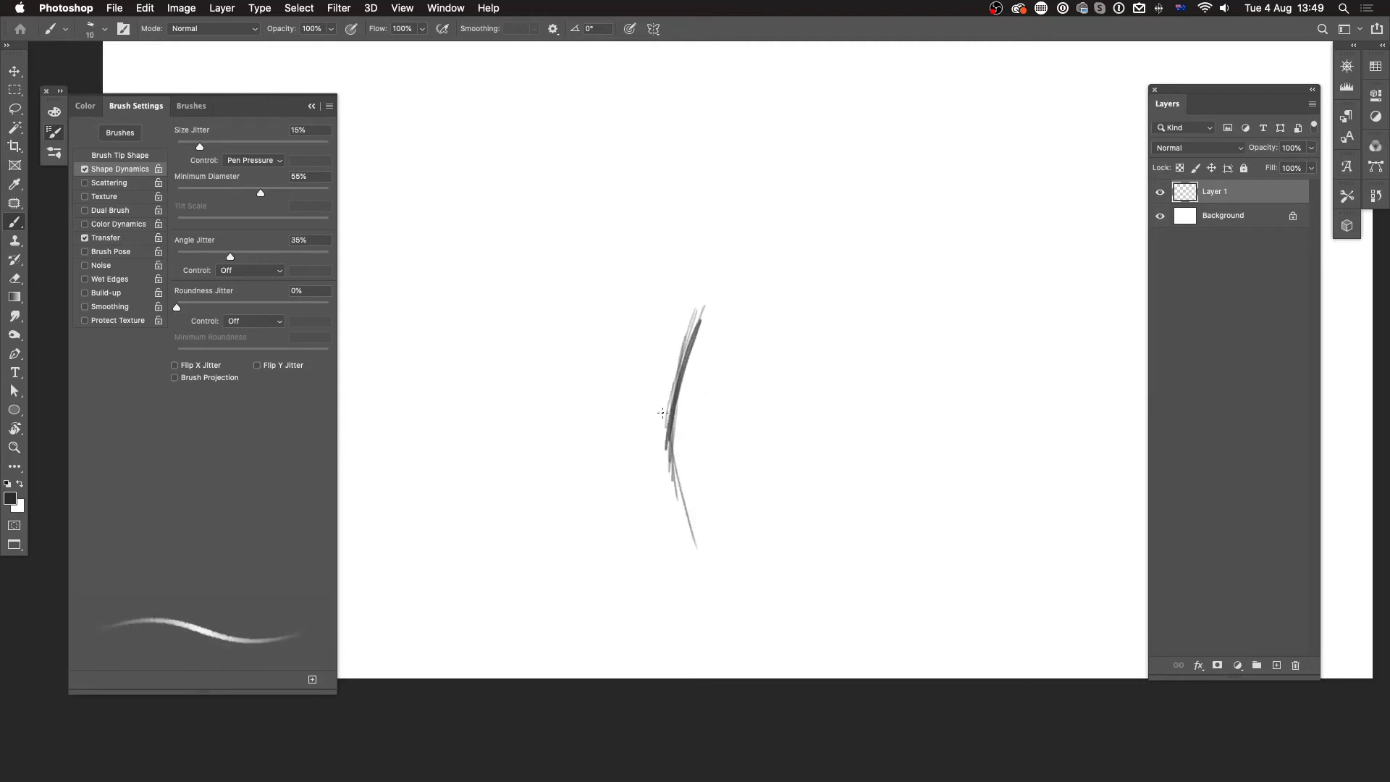
{"action": "left_click_drag", "start_coordinate": [706, 323], "coordinate": [677, 434]}
{"action": "left_click_drag", "start_coordinate": [706, 324], "coordinate": [664, 440]}
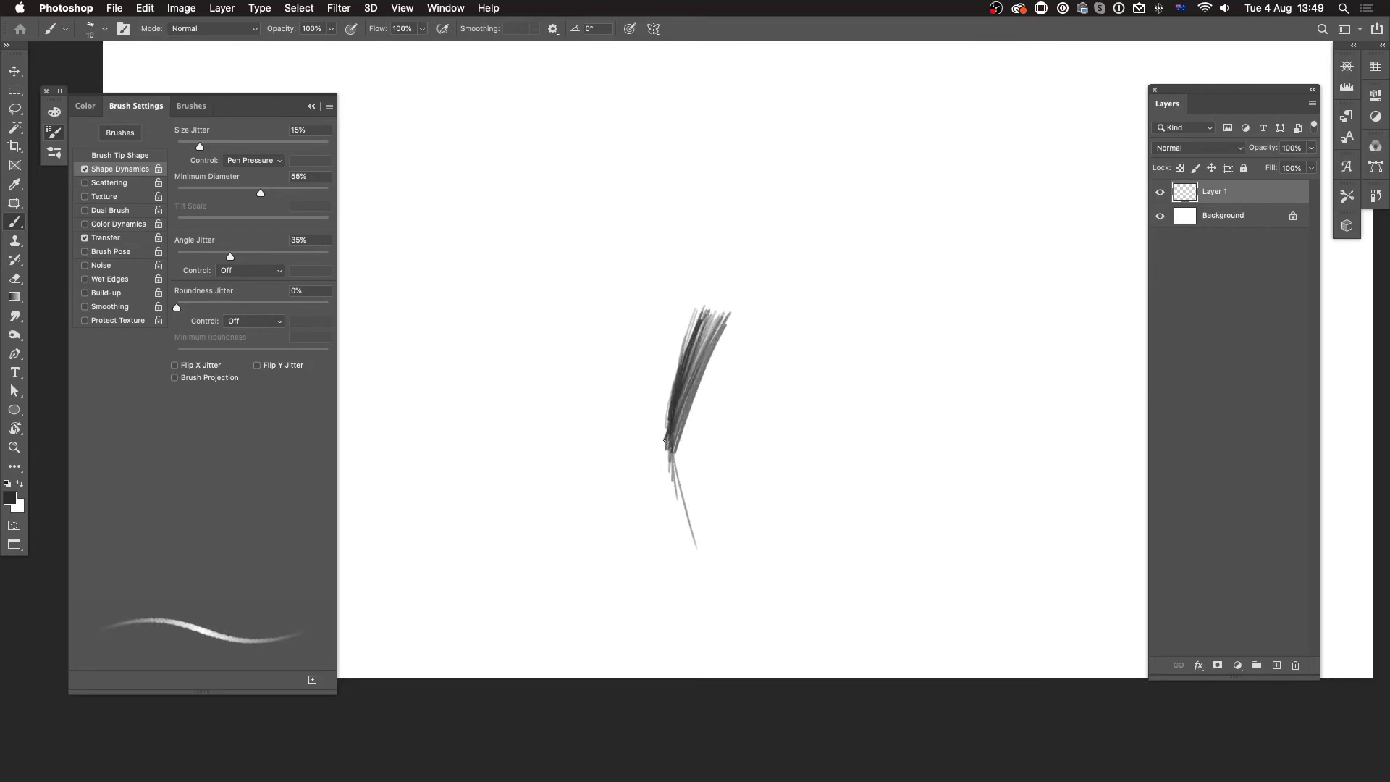
{"action": "left_click_drag", "start_coordinate": [730, 316], "coordinate": [670, 467]}
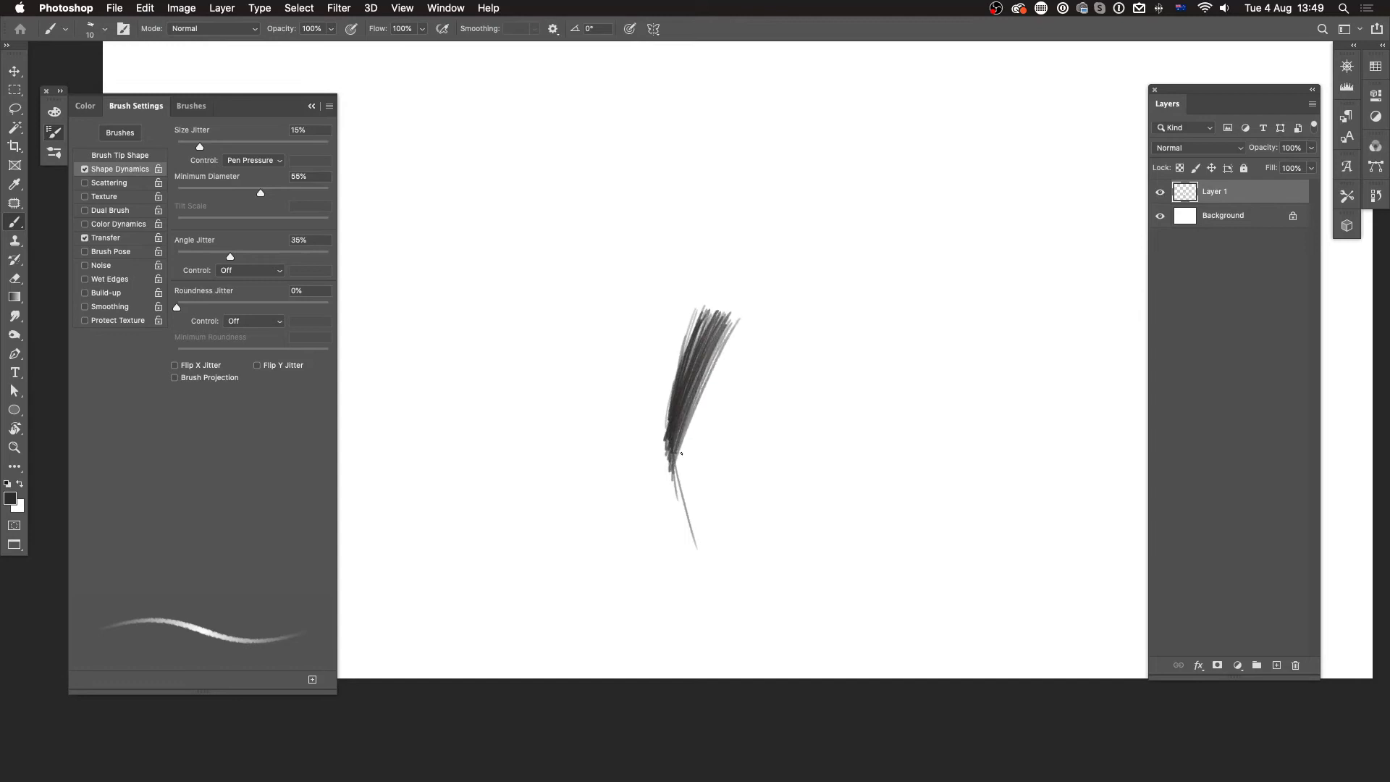
{"action": "left_click_drag", "start_coordinate": [737, 346], "coordinate": [677, 481]}
{"action": "left_click_drag", "start_coordinate": [742, 320], "coordinate": [672, 472]}
Enlarge the brush to 30 px and paint broader slanted strokes over and beside the hatching.
{"action": "key", "text": "bracketright"}
{"action": "key", "text": "bracketright"}
{"action": "mouse_move", "coordinate": [732, 326]}
{"action": "left_mouse_down"}
{"action": "mouse_move", "coordinate": [677, 460]}
{"action": "mouse_move", "coordinate": [746, 348]}
{"action": "mouse_move", "coordinate": [695, 478]}
{"action": "mouse_move", "coordinate": [753, 344]}
{"action": "mouse_move", "coordinate": [712, 409]}
{"action": "mouse_move", "coordinate": [739, 339]}
{"action": "mouse_move", "coordinate": [677, 458]}
{"action": "mouse_move", "coordinate": [704, 318]}
{"action": "mouse_move", "coordinate": [652, 487]}
{"action": "left_mouse_up"}
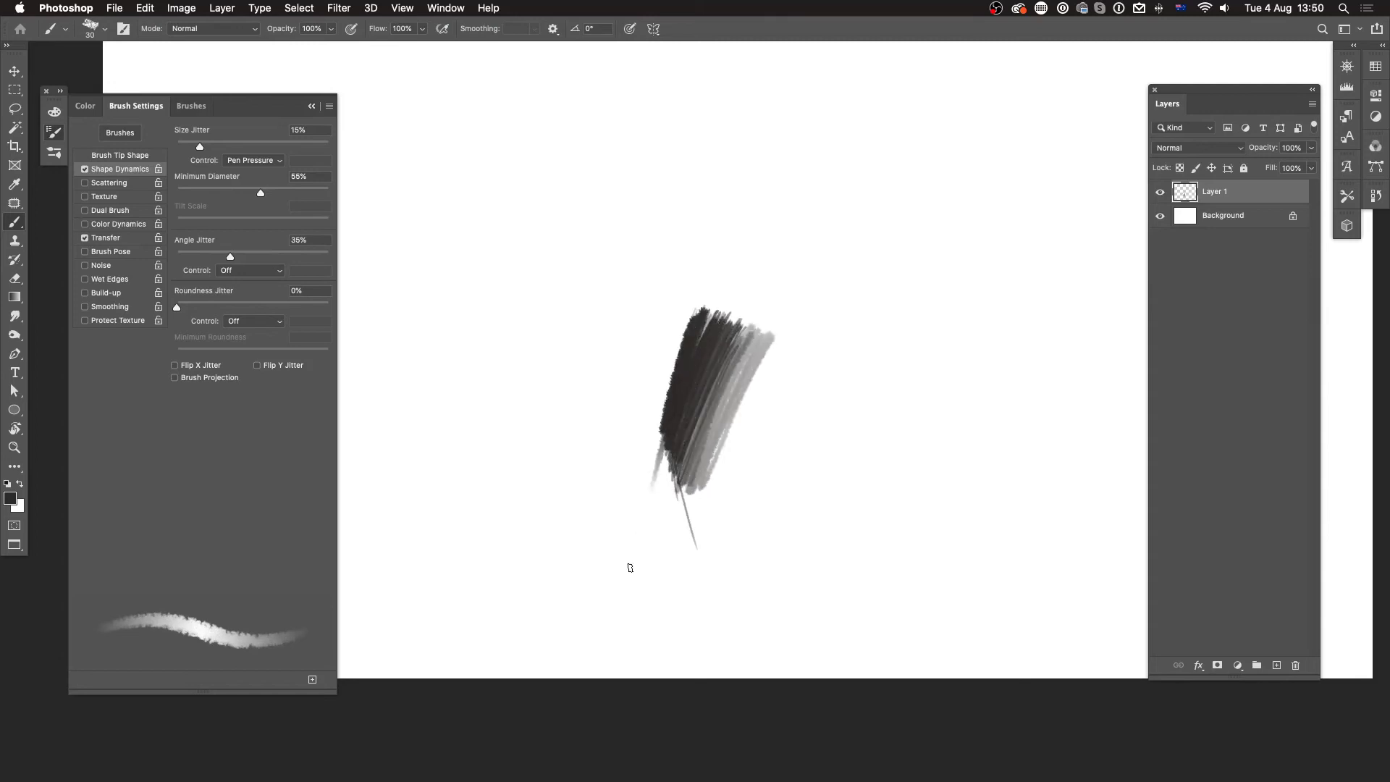
Paint thin slanted hatching above the dark patch with the brush at 10 px, and clear Layer 1.
{"action": "key", "text": "bracketleft"}
{"action": "key", "text": "bracketleft"}
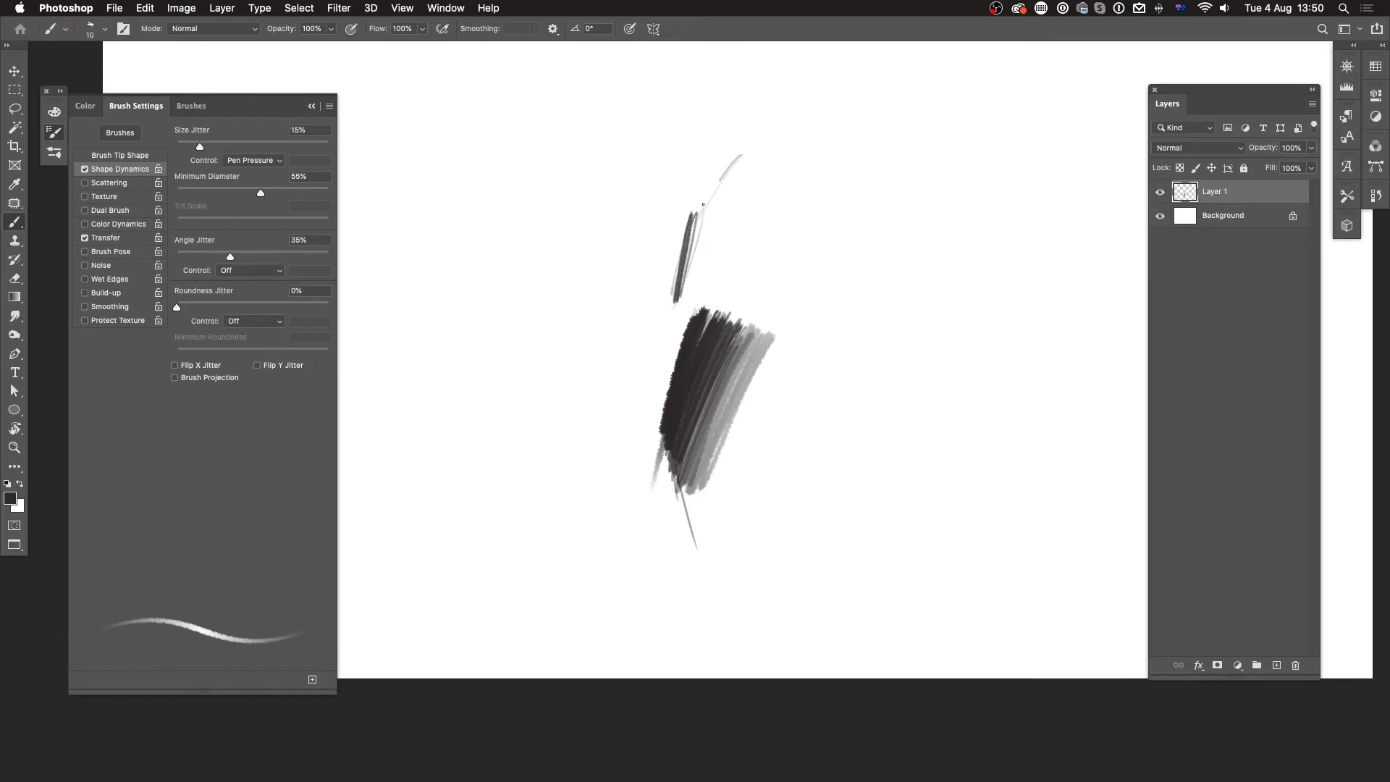
{"action": "left_click_drag", "start_coordinate": [743, 191], "coordinate": [671, 313]}
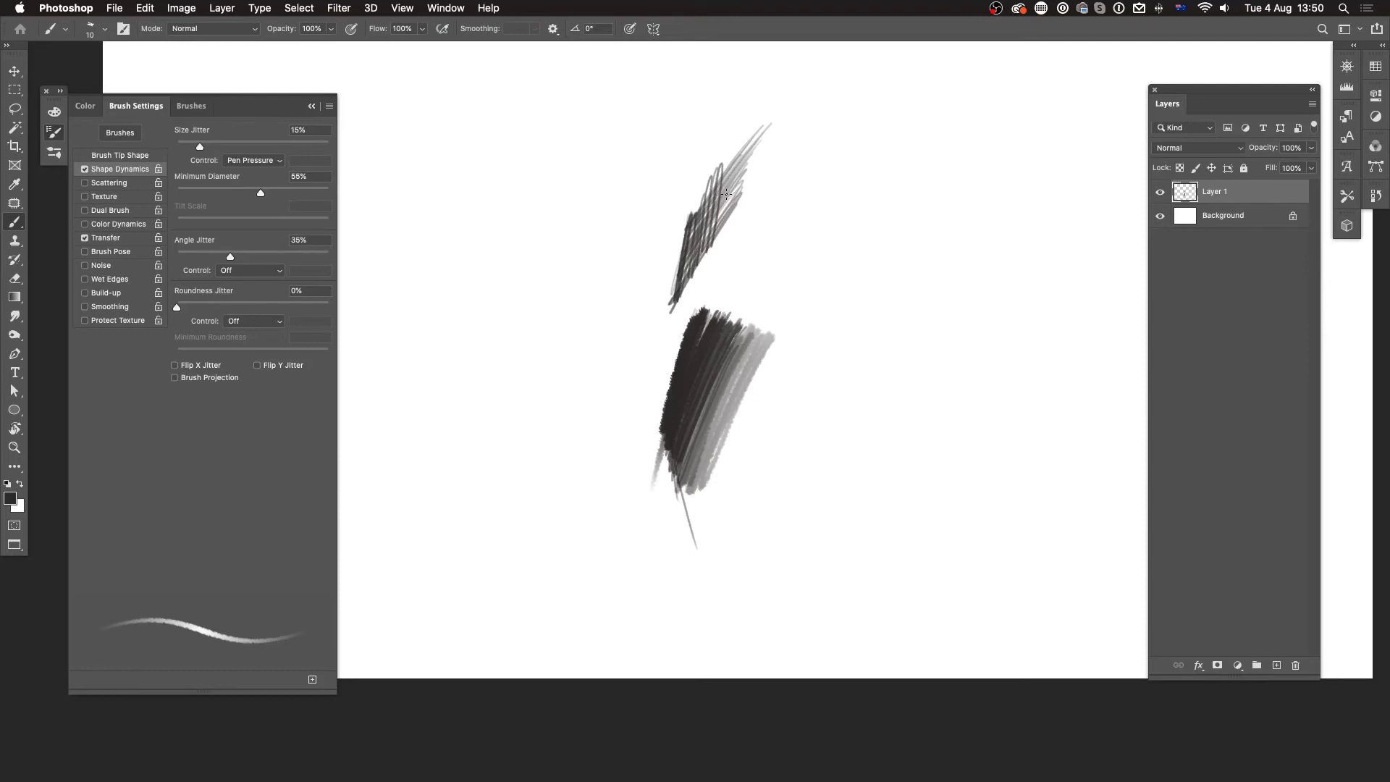
{"action": "key", "text": "BackSpace"}
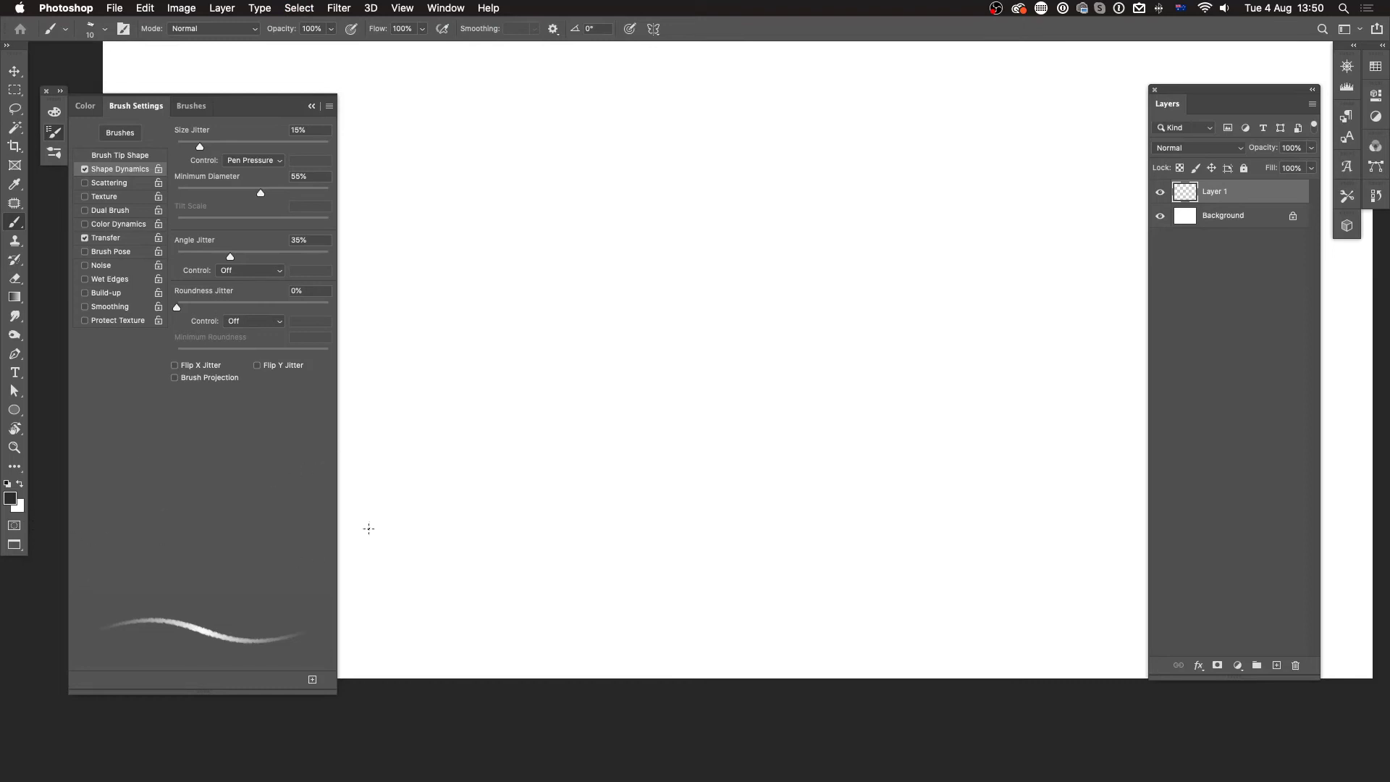
Choose the hard round 30 px brush tip, disable Shape Dynamics and Transfer, and set its spacing to 1%.
{"action": "left_click", "coordinate": [132, 155]}
{"action": "left_click", "coordinate": [209, 139]}
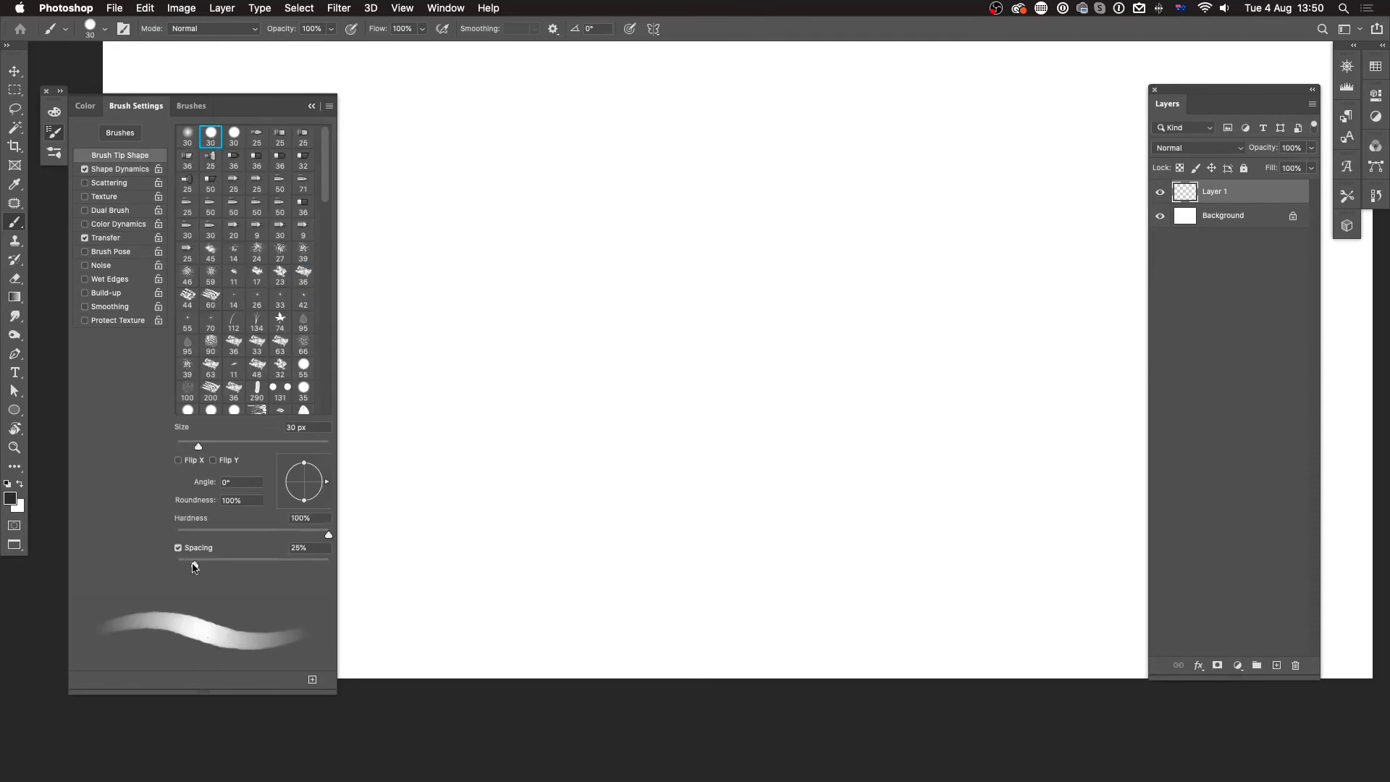
{"action": "left_click", "coordinate": [85, 169]}
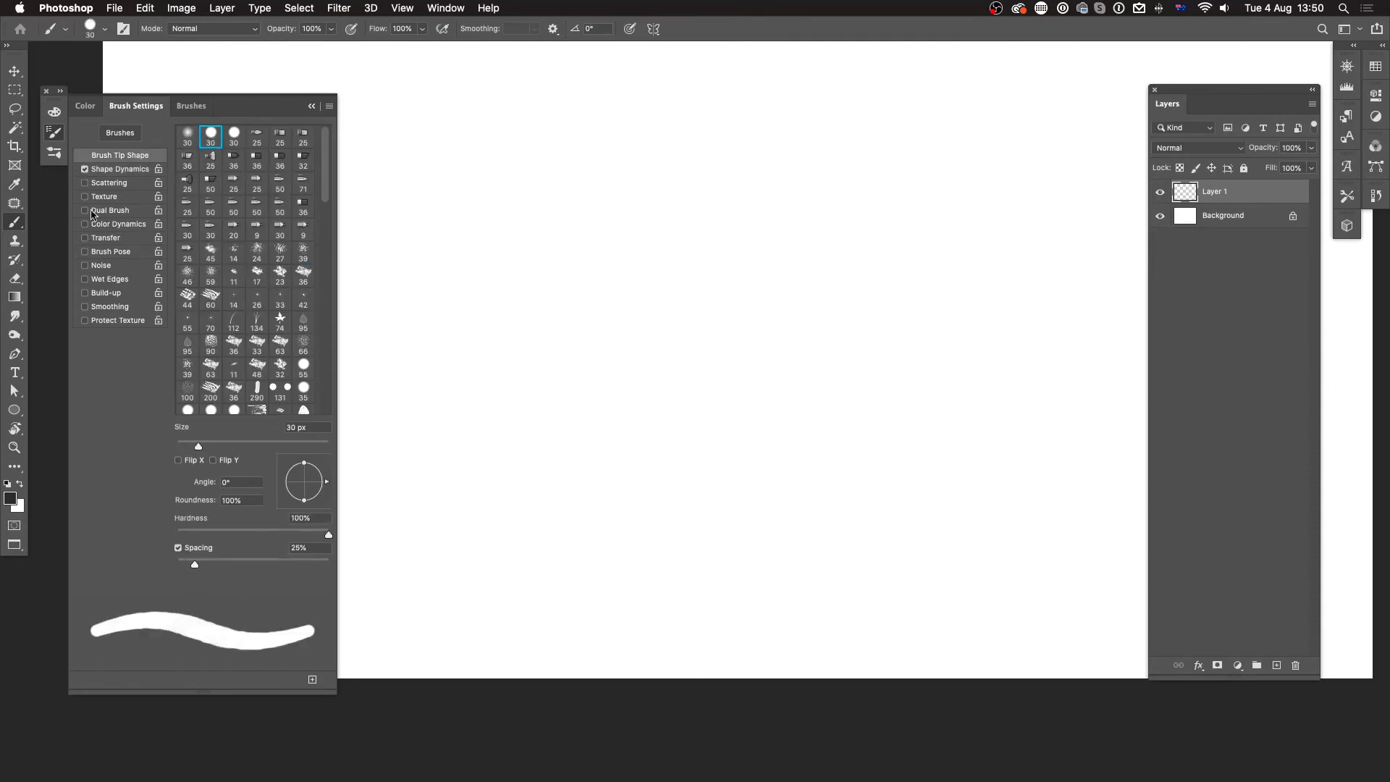
{"action": "left_click_drag", "start_coordinate": [198, 564], "coordinate": [134, 672]}
{"action": "left_click_drag", "start_coordinate": [791, 355], "coordinate": [779, 552]}
{"action": "key", "text": "super+minus"}
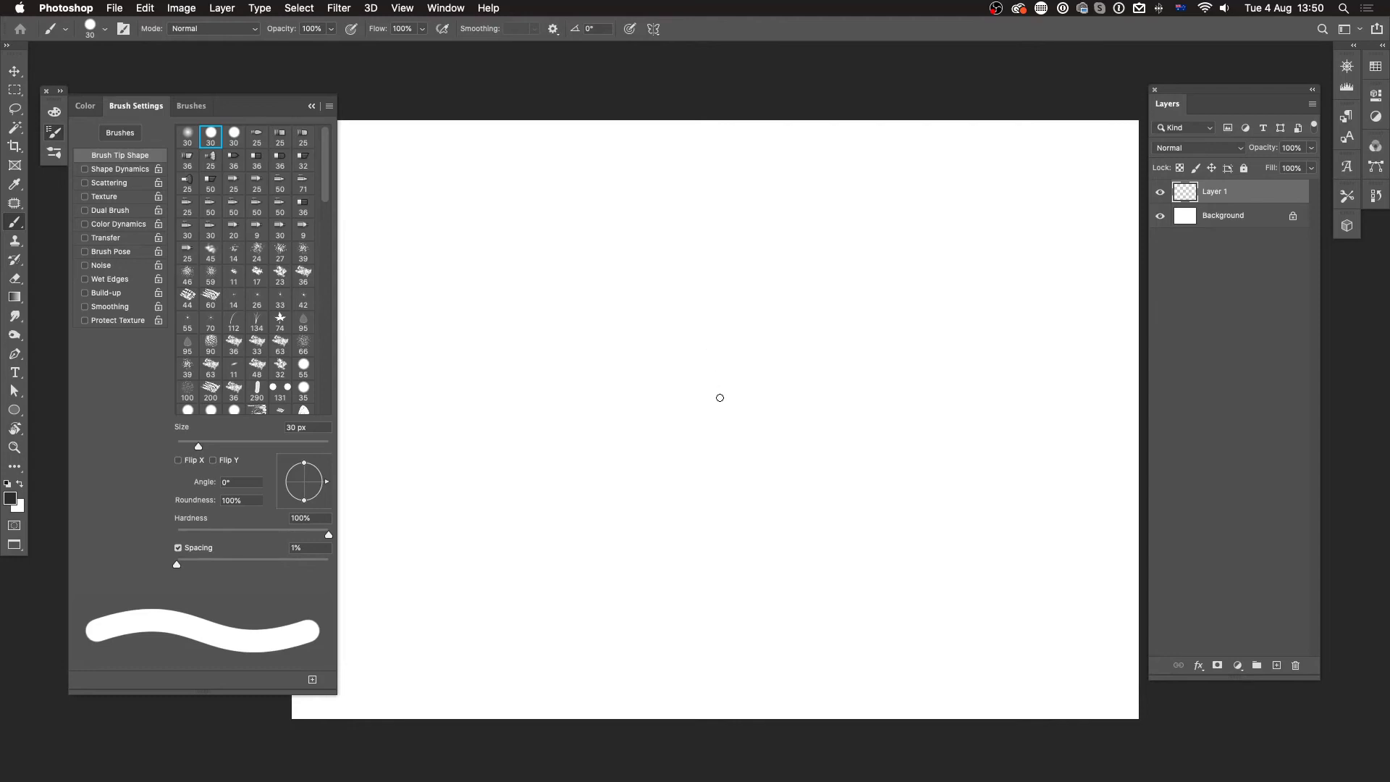
Choose the two-dot 131 px brush tip, paint a curved test stroke, and undo it.
{"action": "scroll", "coordinate": [324, 216], "scroll_direction": "down", "scroll_amount": 5}
{"action": "mouse_move", "coordinate": [324, 216]}
{"action": "left_mouse_down"}
{"action": "mouse_move", "coordinate": [319, 391]}
{"action": "mouse_move", "coordinate": [319, 242]}
{"action": "left_mouse_up"}
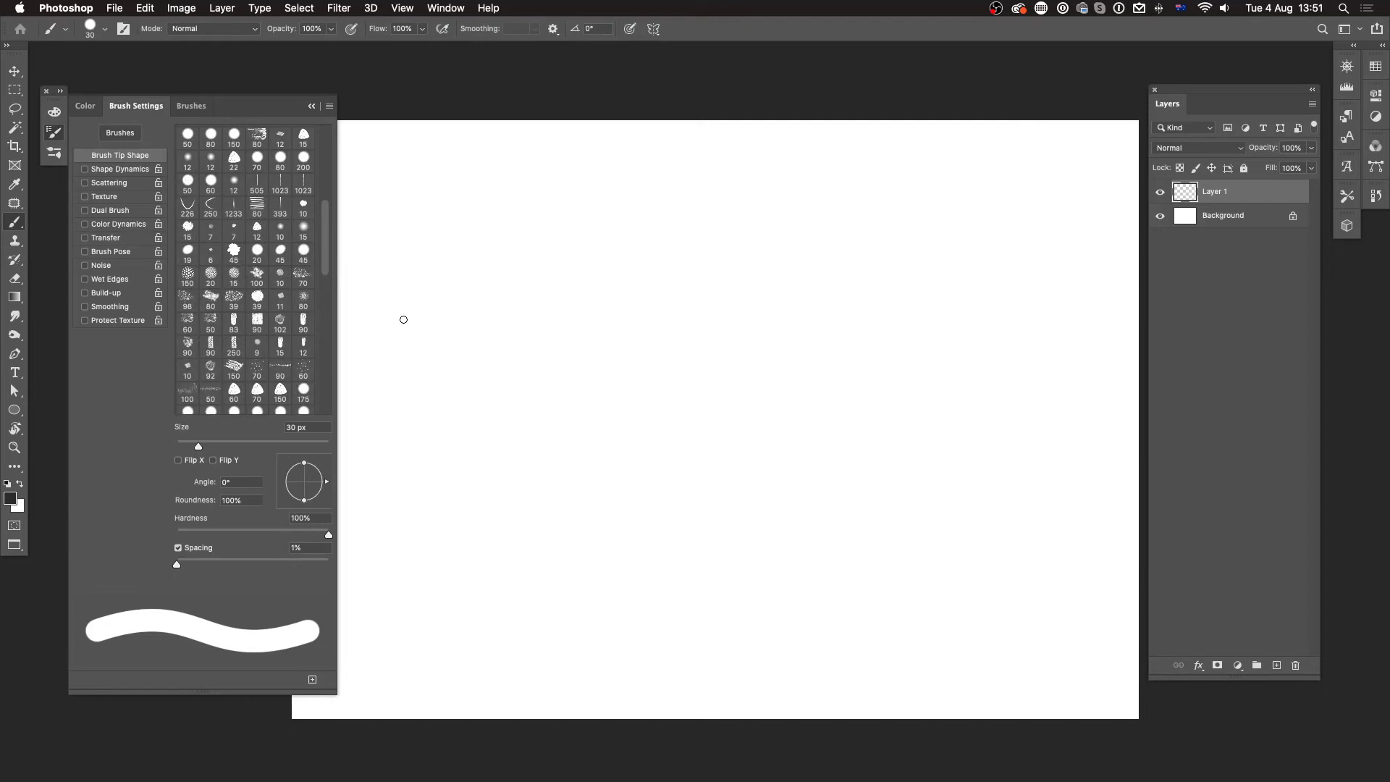
{"action": "left_click_drag", "start_coordinate": [323, 244], "coordinate": [316, 175]}
{"action": "left_click", "coordinate": [286, 357]}
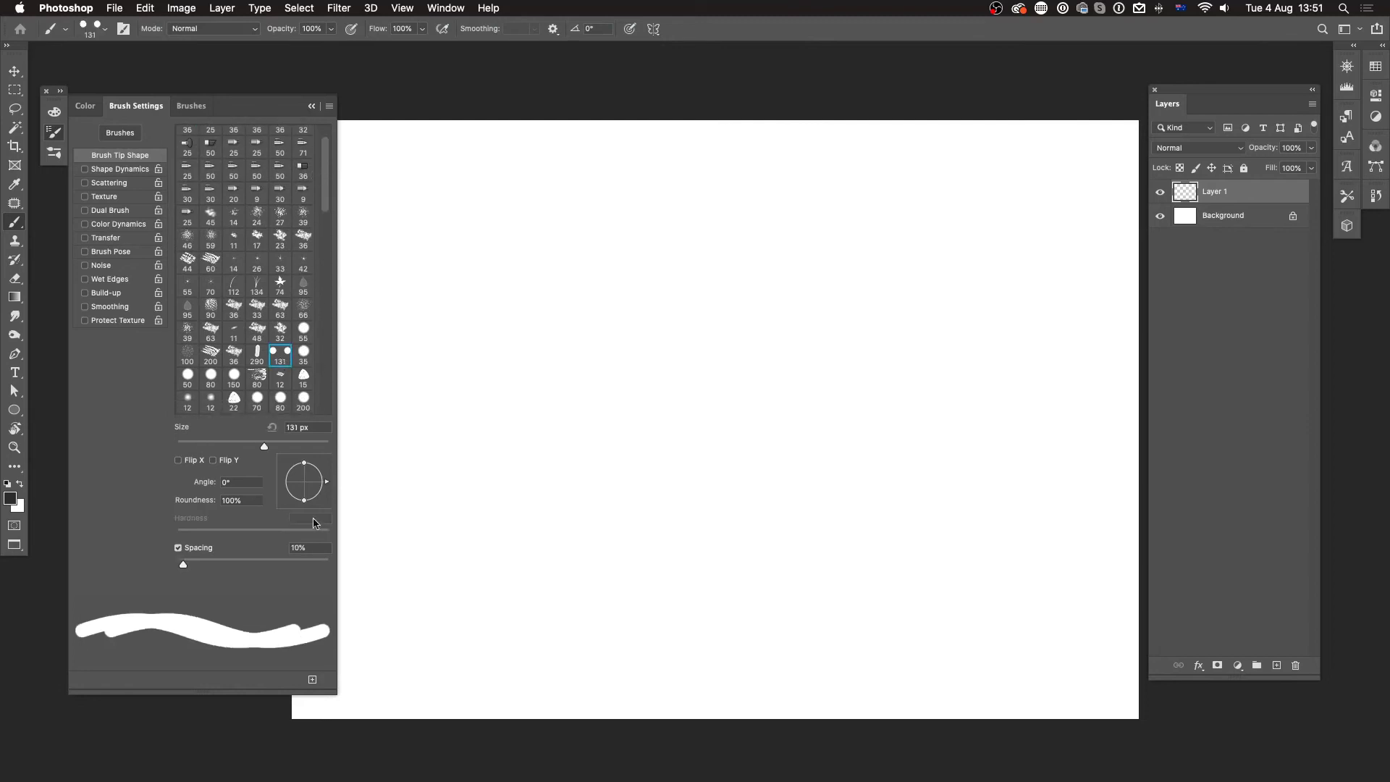
{"action": "mouse_move", "coordinate": [742, 239]}
{"action": "left_mouse_down"}
{"action": "mouse_move", "coordinate": [654, 629]}
{"action": "mouse_move", "coordinate": [635, 380]}
{"action": "left_mouse_up"}
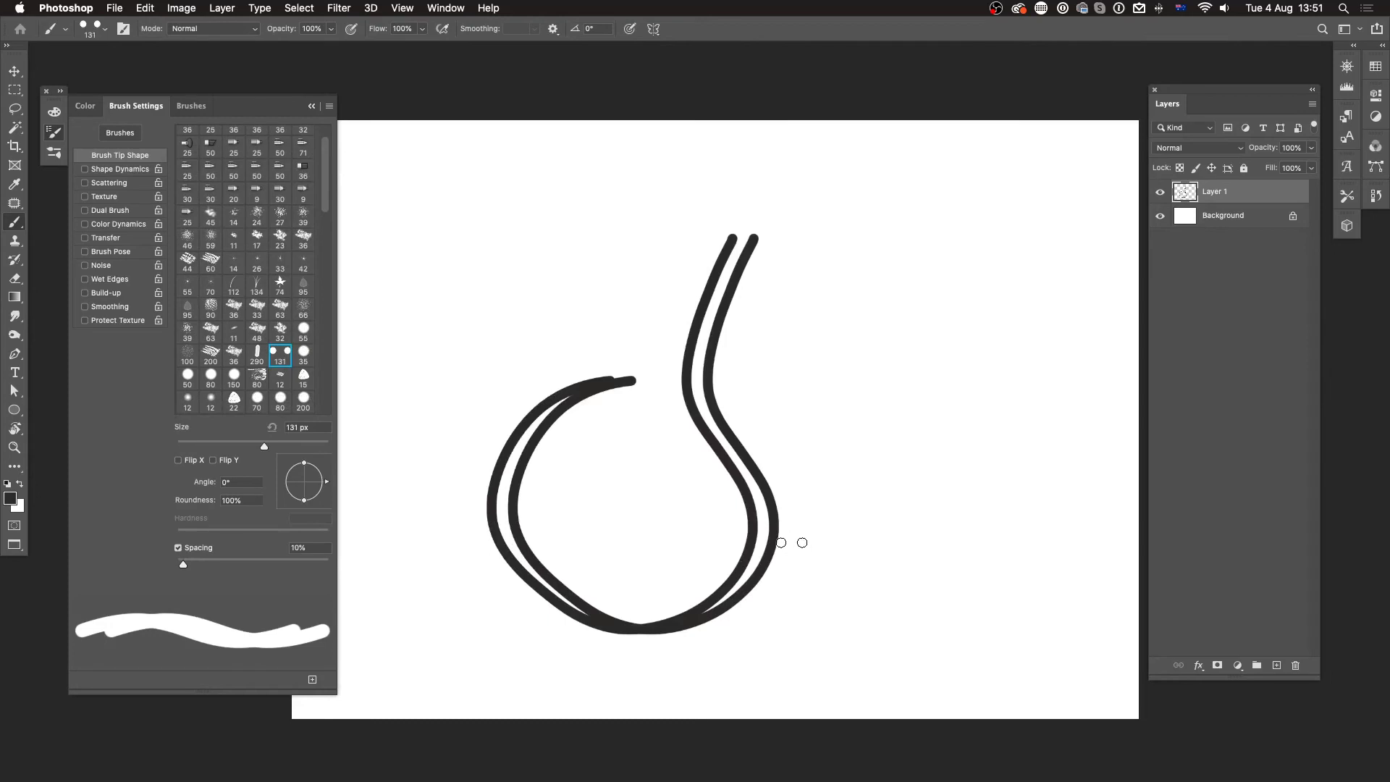
{"action": "key", "text": "super+z"}
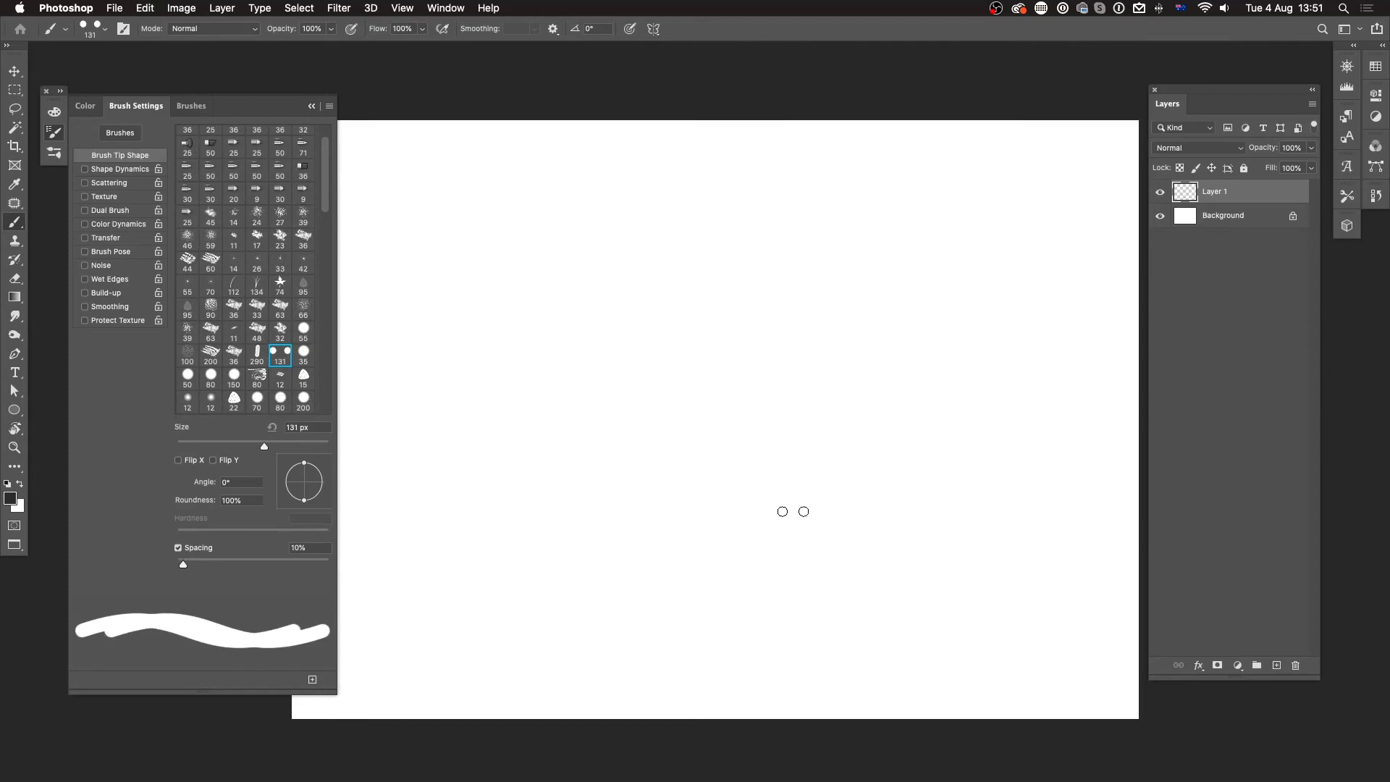
Paint looping and zigzag double-line strokes across the canvas with the two-dot tip, and clear the layer.
{"action": "scroll", "coordinate": [324, 171], "scroll_direction": "up", "scroll_amount": 2}
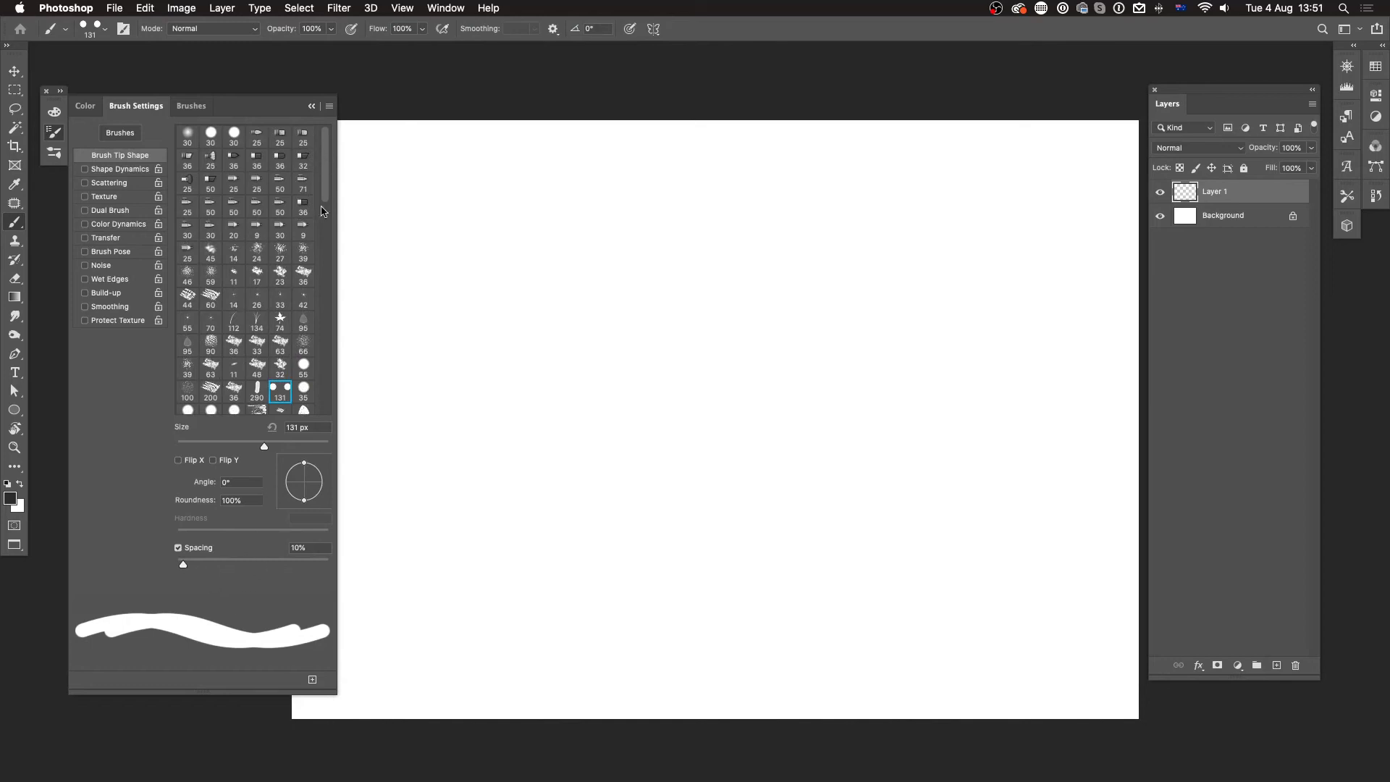
{"action": "mouse_move", "coordinate": [610, 359]}
{"action": "left_mouse_down"}
{"action": "mouse_move", "coordinate": [539, 599]}
{"action": "mouse_move", "coordinate": [815, 496]}
{"action": "mouse_move", "coordinate": [767, 637]}
{"action": "mouse_move", "coordinate": [927, 546]}
{"action": "left_mouse_up"}
{"action": "mouse_move", "coordinate": [905, 426]}
{"action": "left_mouse_down"}
{"action": "mouse_move", "coordinate": [840, 568]}
{"action": "mouse_move", "coordinate": [905, 601]}
{"action": "mouse_move", "coordinate": [872, 673]}
{"action": "mouse_move", "coordinate": [893, 310]}
{"action": "mouse_move", "coordinate": [858, 348]}
{"action": "left_mouse_up"}
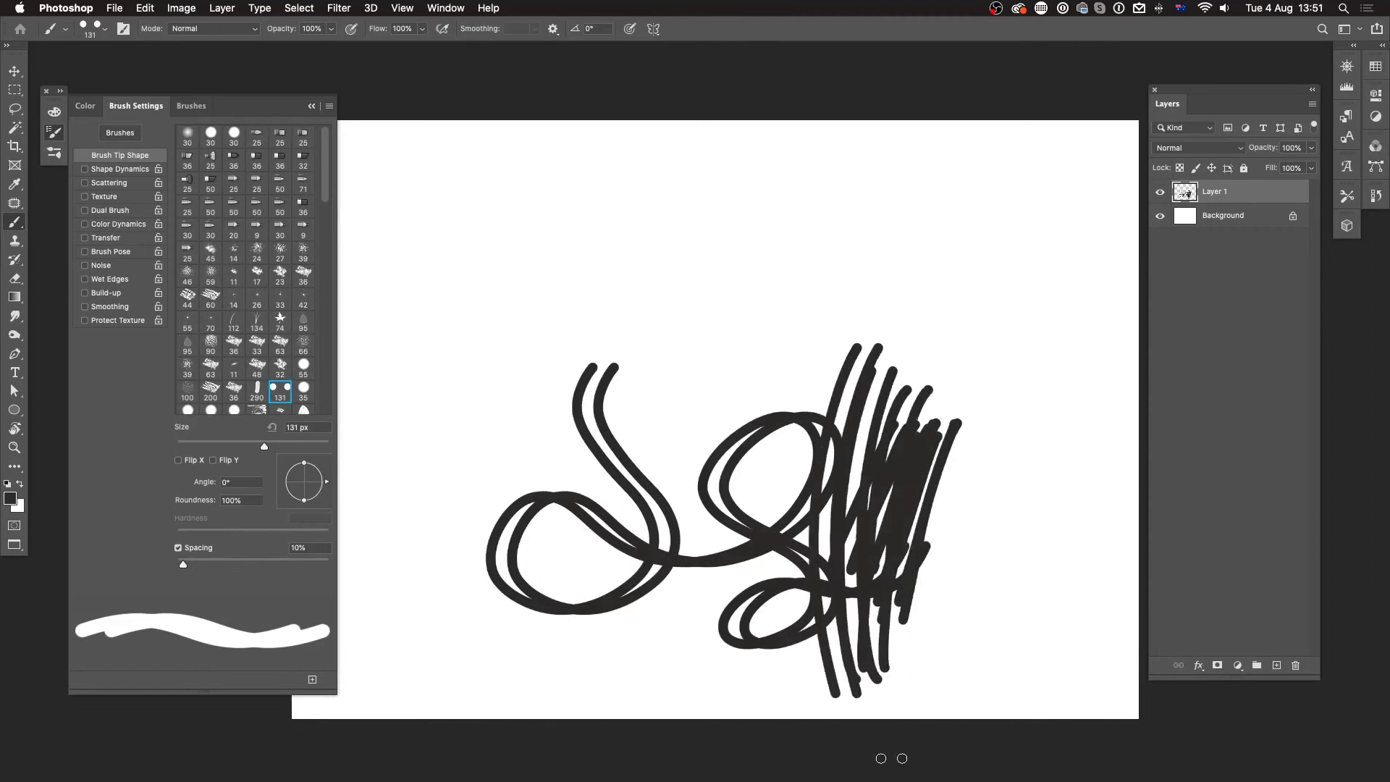
{"action": "key", "text": "super+a"}
{"action": "key", "text": "Delete"}
{"action": "key", "text": "super+d"}
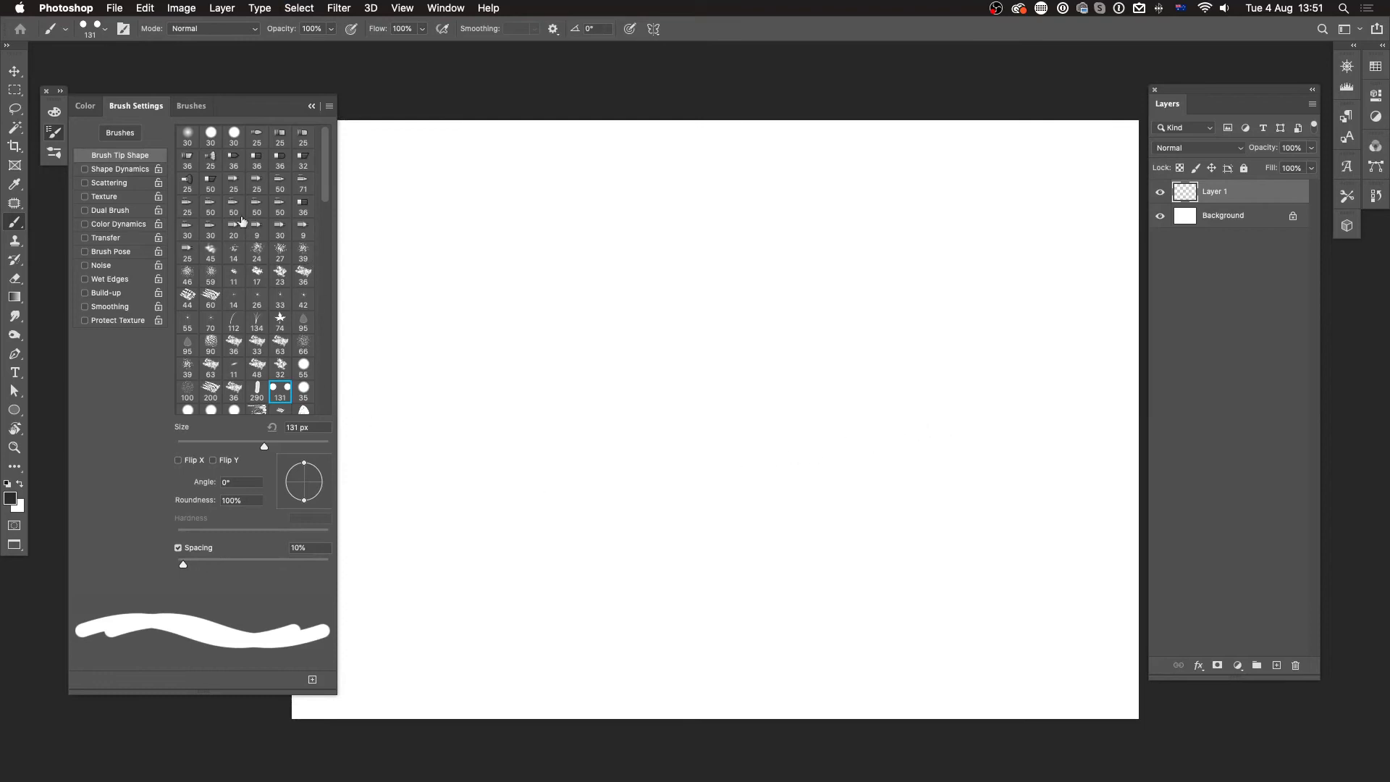
Choose the hard round 30 px tip again, set its spacing to 1%, and enlarge it to 50 px.
{"action": "left_click", "coordinate": [211, 137]}
{"action": "left_click_drag", "start_coordinate": [195, 564], "coordinate": [112, 705]}
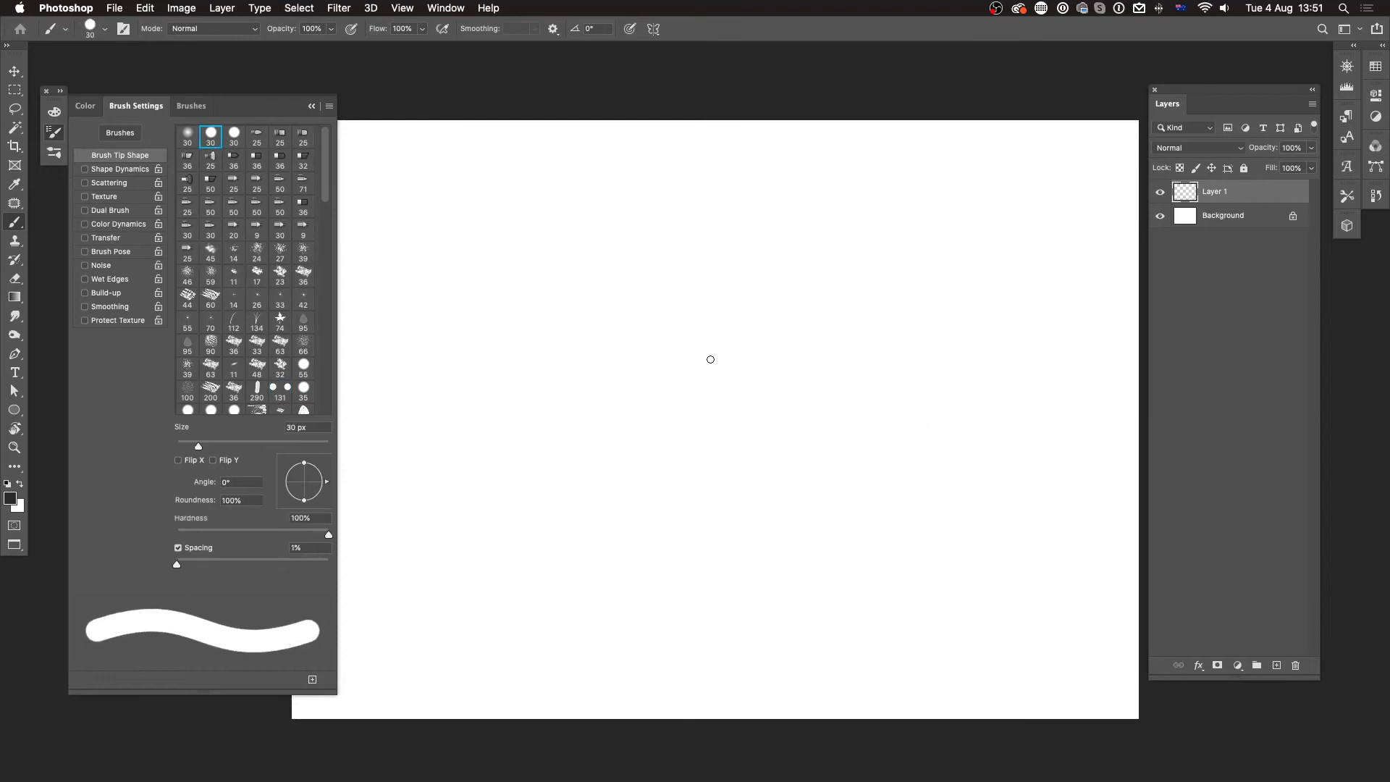
{"action": "key", "text": "bracketright"}
{"action": "key", "text": "bracketright"}
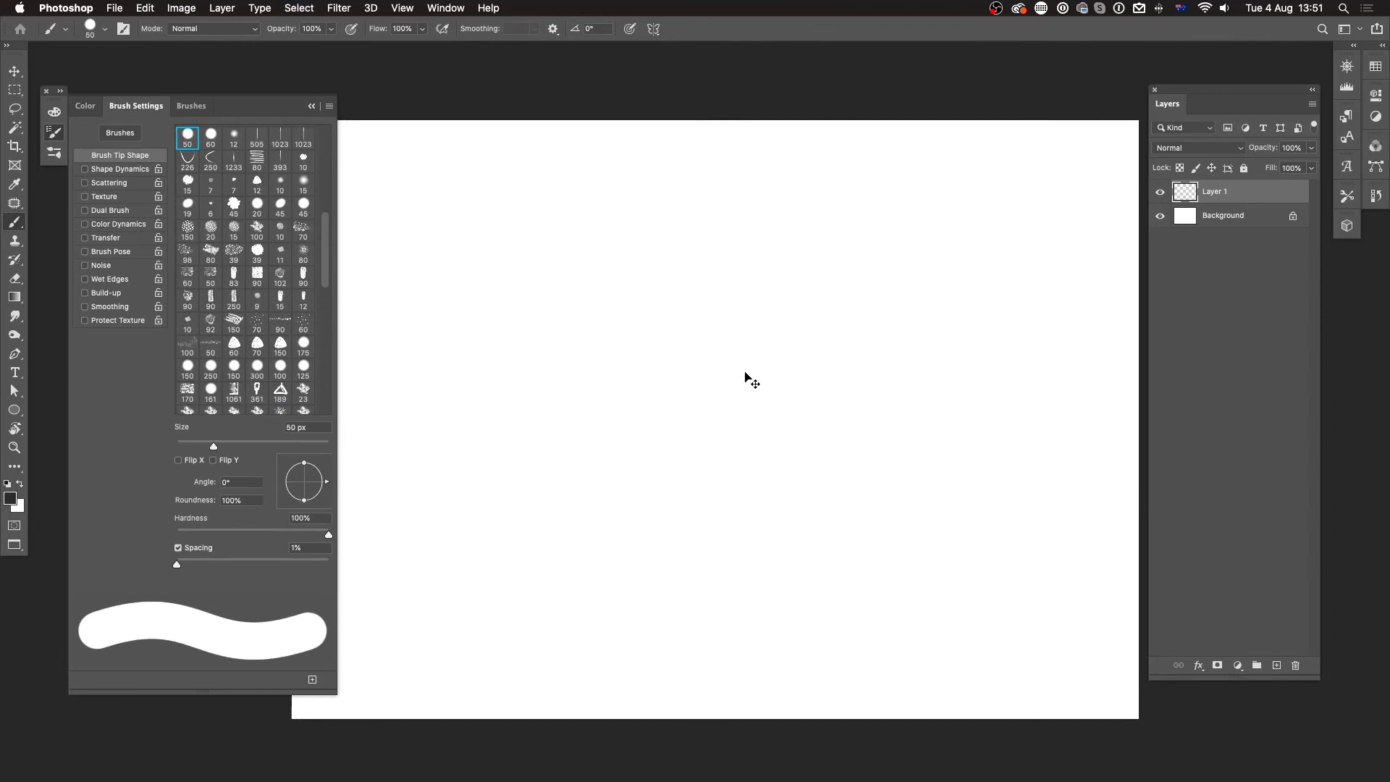
Draw an upright oval chain link mid-canvas with a second, edge-on link hanging through its lower end.
{"action": "key", "text": "super+equal"}
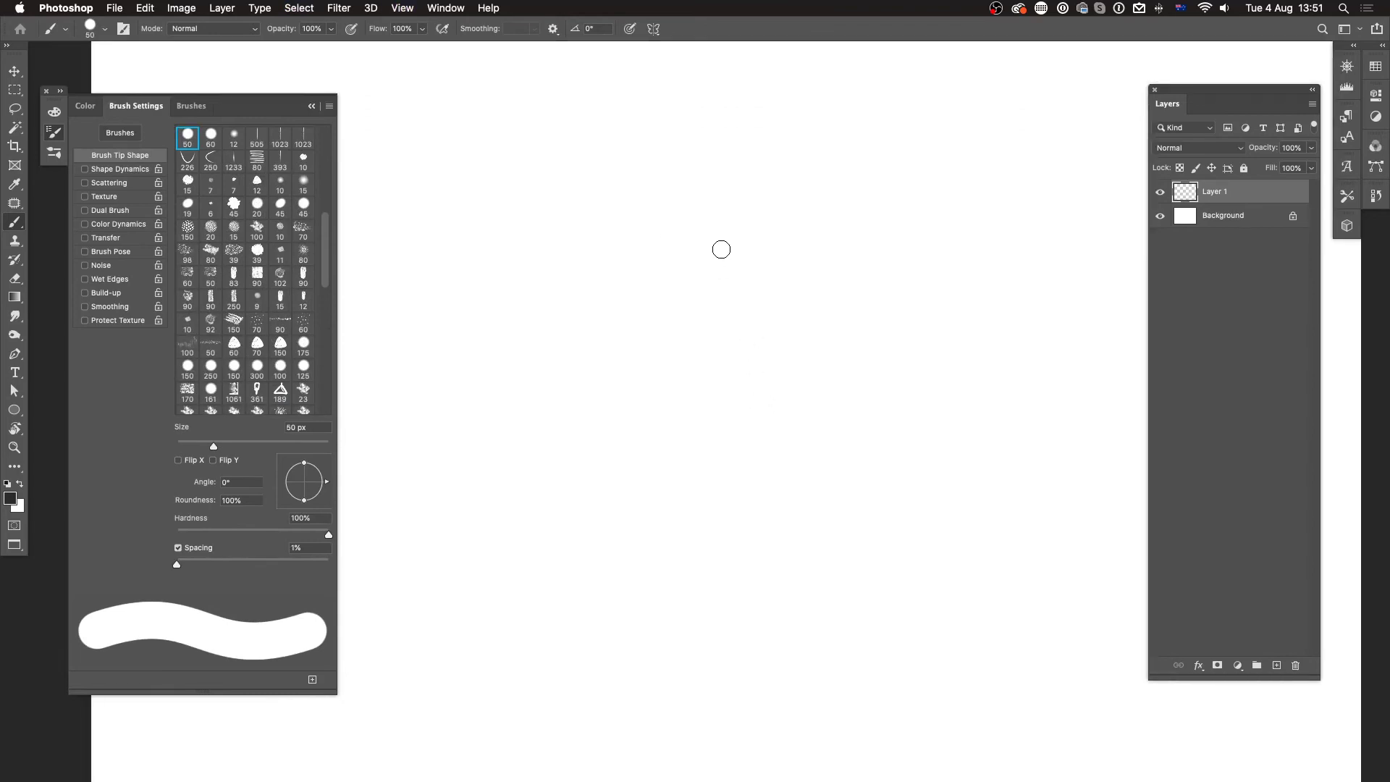
{"action": "mouse_move", "coordinate": [727, 236]}
{"action": "left_mouse_down"}
{"action": "mouse_move", "coordinate": [690, 257]}
{"action": "mouse_move", "coordinate": [687, 286]}
{"action": "mouse_move", "coordinate": [703, 367]}
{"action": "mouse_move", "coordinate": [753, 341]}
{"action": "mouse_move", "coordinate": [738, 244]}
{"action": "left_mouse_up"}
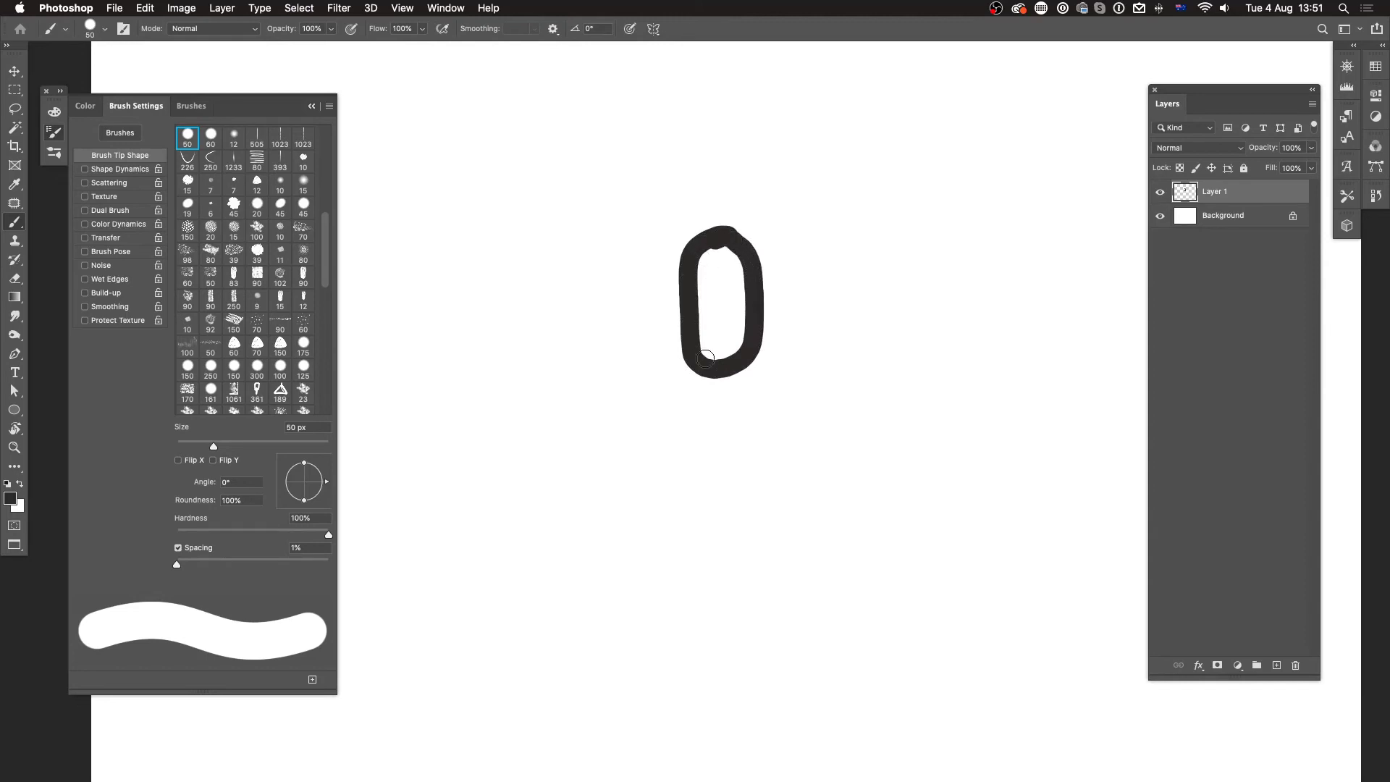
{"action": "mouse_move", "coordinate": [720, 353]}
{"action": "left_mouse_down"}
{"action": "mouse_move", "coordinate": [723, 418]}
{"action": "mouse_move", "coordinate": [721, 337]}
{"action": "mouse_move", "coordinate": [723, 429]}
{"action": "mouse_move", "coordinate": [737, 310]}
{"action": "mouse_move", "coordinate": [716, 255]}
{"action": "mouse_move", "coordinate": [727, 239]}
{"action": "mouse_move", "coordinate": [697, 248]}
{"action": "mouse_move", "coordinate": [689, 304]}
{"action": "mouse_move", "coordinate": [704, 370]}
{"action": "mouse_move", "coordinate": [734, 363]}
{"action": "mouse_move", "coordinate": [748, 325]}
{"action": "mouse_move", "coordinate": [739, 250]}
{"action": "mouse_move", "coordinate": [685, 265]}
{"action": "mouse_move", "coordinate": [727, 295]}
{"action": "mouse_move", "coordinate": [696, 279]}
{"action": "mouse_move", "coordinate": [706, 242]}
{"action": "mouse_move", "coordinate": [695, 329]}
{"action": "mouse_move", "coordinate": [687, 280]}
{"action": "mouse_move", "coordinate": [693, 368]}
{"action": "mouse_move", "coordinate": [743, 319]}
{"action": "mouse_move", "coordinate": [698, 298]}
{"action": "mouse_move", "coordinate": [693, 273]}
{"action": "mouse_move", "coordinate": [724, 247]}
{"action": "mouse_move", "coordinate": [752, 268]}
{"action": "mouse_move", "coordinate": [757, 337]}
{"action": "mouse_move", "coordinate": [746, 370]}
{"action": "mouse_move", "coordinate": [732, 329]}
{"action": "mouse_move", "coordinate": [721, 418]}
{"action": "mouse_move", "coordinate": [722, 337]}
{"action": "mouse_move", "coordinate": [720, 451]}
{"action": "mouse_move", "coordinate": [732, 449]}
{"action": "mouse_move", "coordinate": [719, 337]}
{"action": "left_mouse_up"}
{"action": "key", "text": "super+z"}
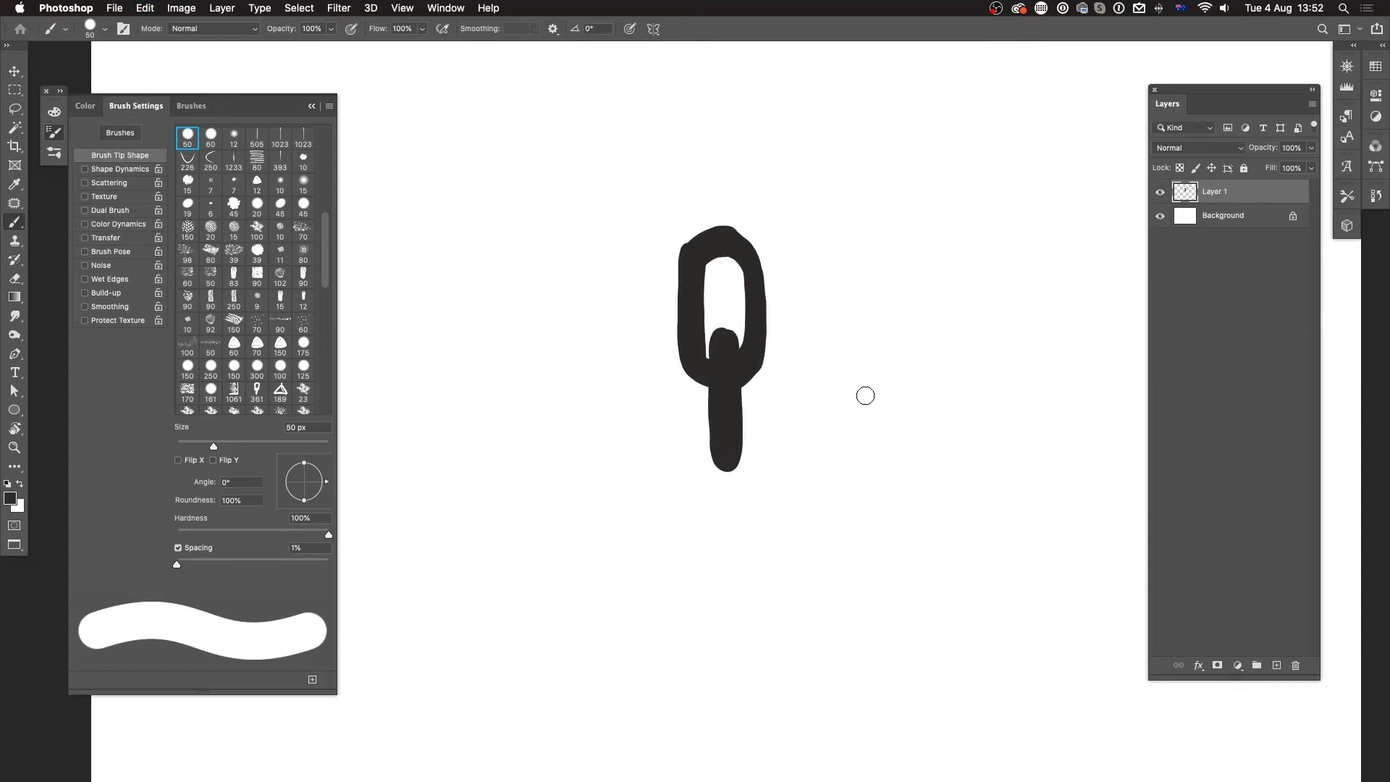
Start defining a brush preset from the chain drawing and cancel the naming.
{"action": "left_click", "coordinate": [145, 8]}
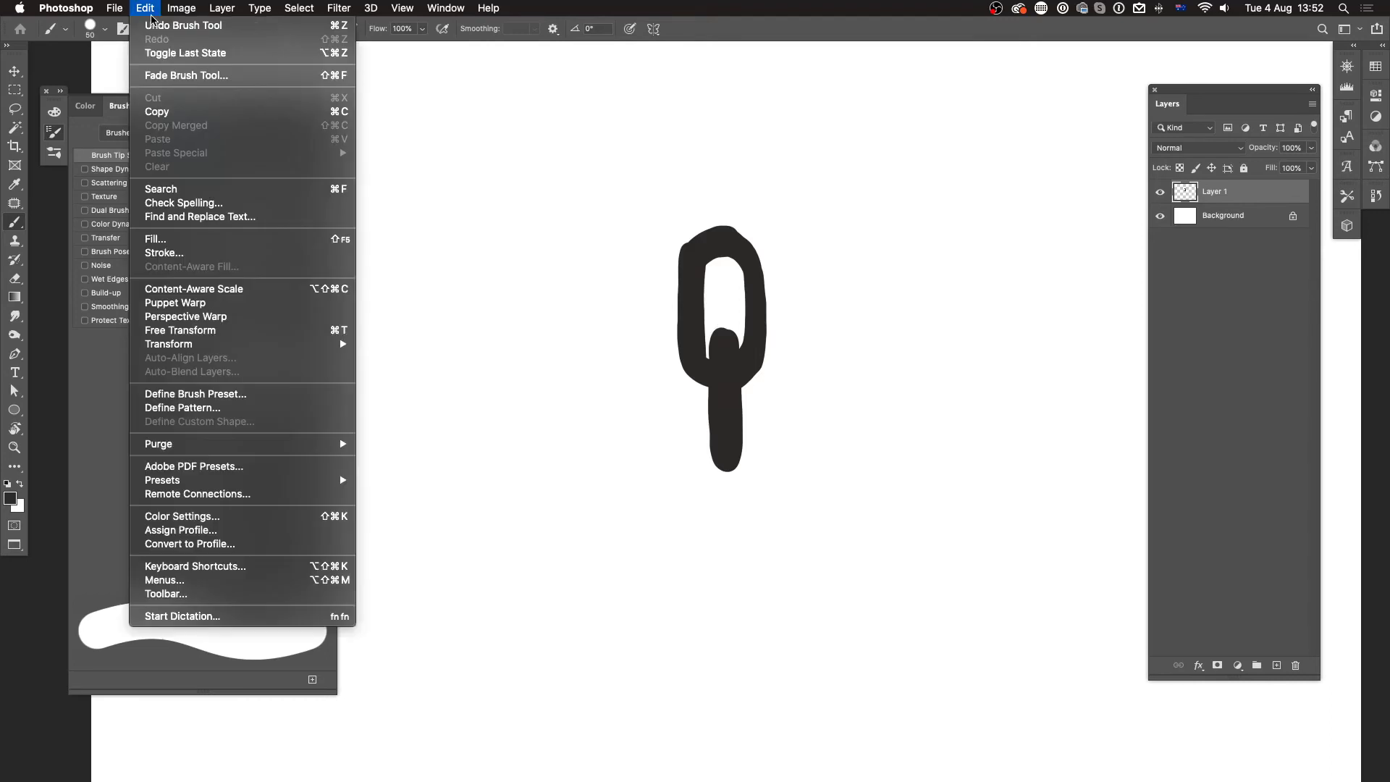
{"action": "left_click", "coordinate": [235, 396]}
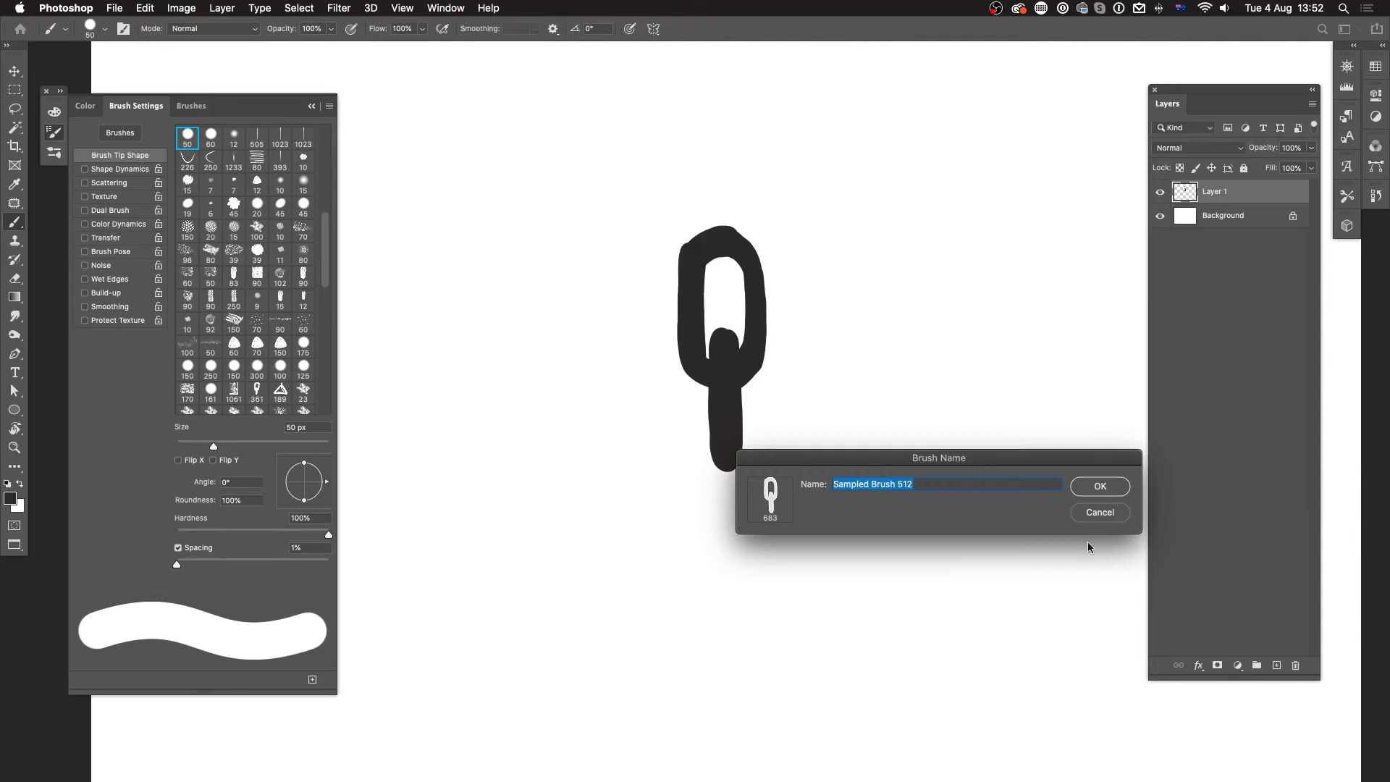
{"action": "left_click", "coordinate": [1100, 513]}
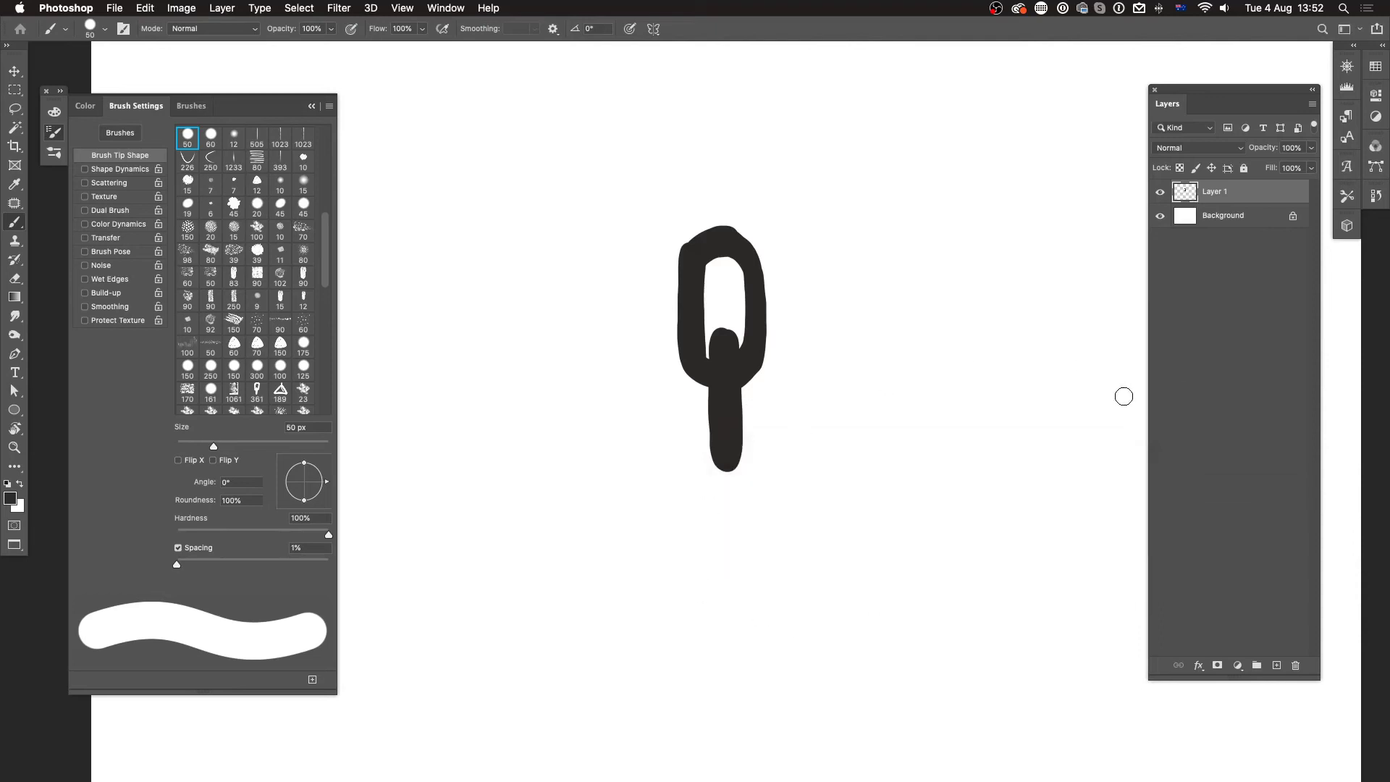
Add a new layer and paint a group of slanted strokes and a group of vertical strokes beside the chain.
{"action": "left_click", "coordinate": [1278, 666]}
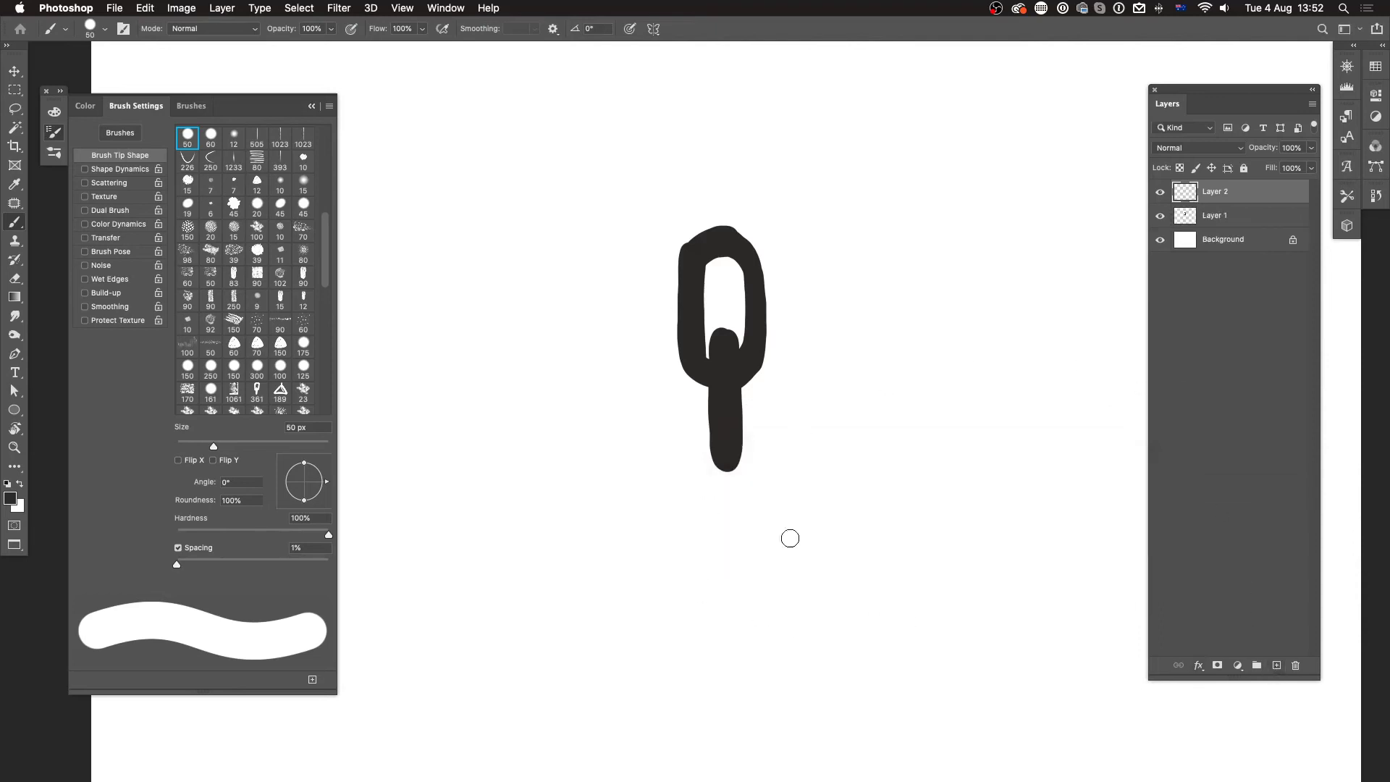
{"action": "left_click_drag", "start_coordinate": [1001, 332], "coordinate": [880, 532]}
{"action": "left_click_drag", "start_coordinate": [1028, 351], "coordinate": [909, 534]}
{"action": "mouse_move", "coordinate": [923, 541]}
{"action": "left_mouse_down"}
{"action": "mouse_move", "coordinate": [1047, 364]}
{"action": "mouse_move", "coordinate": [953, 560]}
{"action": "left_mouse_up"}
{"action": "left_click_drag", "start_coordinate": [1111, 404], "coordinate": [979, 585]}
{"action": "left_click_drag", "start_coordinate": [966, 272], "coordinate": [964, 144]}
{"action": "mouse_move", "coordinate": [998, 123]}
{"action": "left_mouse_down"}
{"action": "mouse_move", "coordinate": [985, 276]}
{"action": "mouse_move", "coordinate": [1011, 153]}
{"action": "left_mouse_up"}
{"action": "left_click_drag", "start_coordinate": [1044, 125], "coordinate": [1037, 264]}
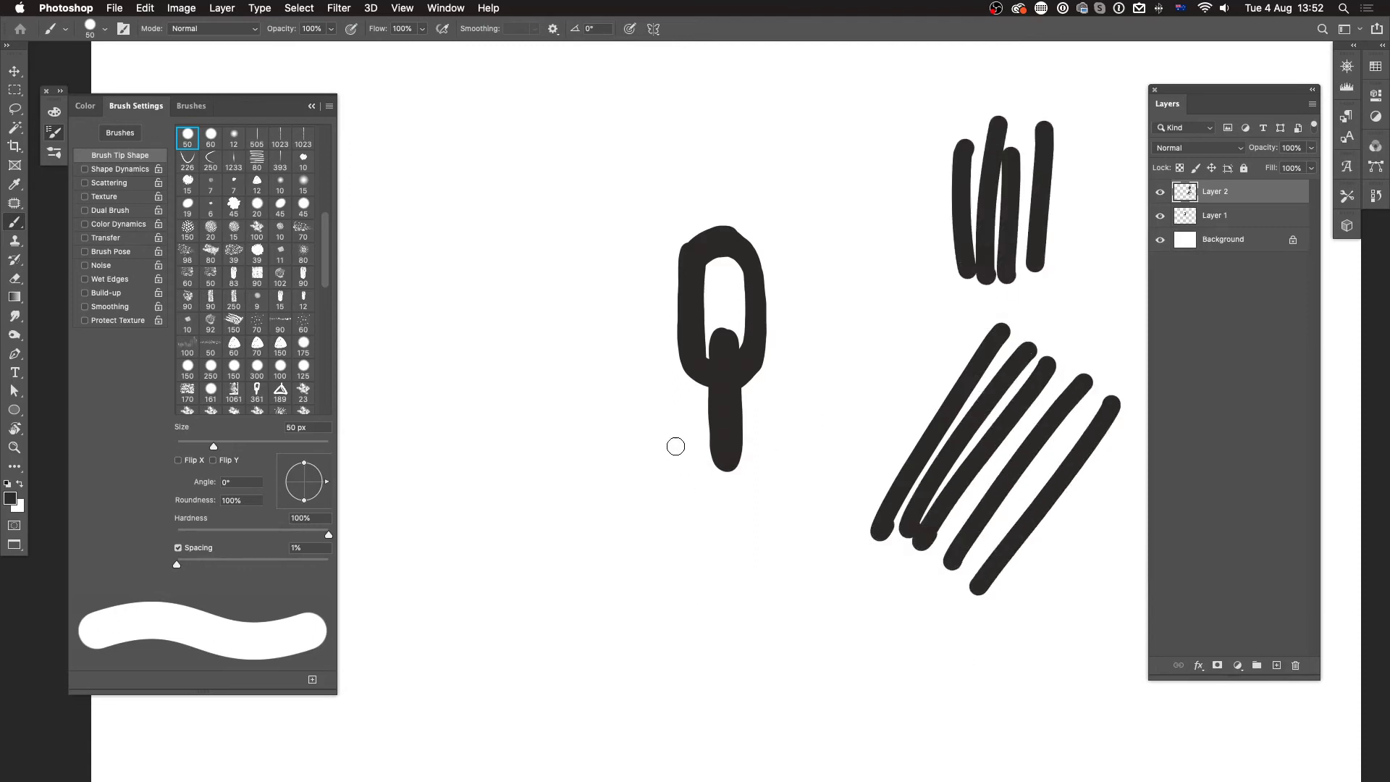
Try defining a brush preset with the chain and the stroke groups both visible, and cancel it.
{"action": "left_click", "coordinate": [179, 9]}
{"action": "mouse_move", "coordinate": [145, 8]}
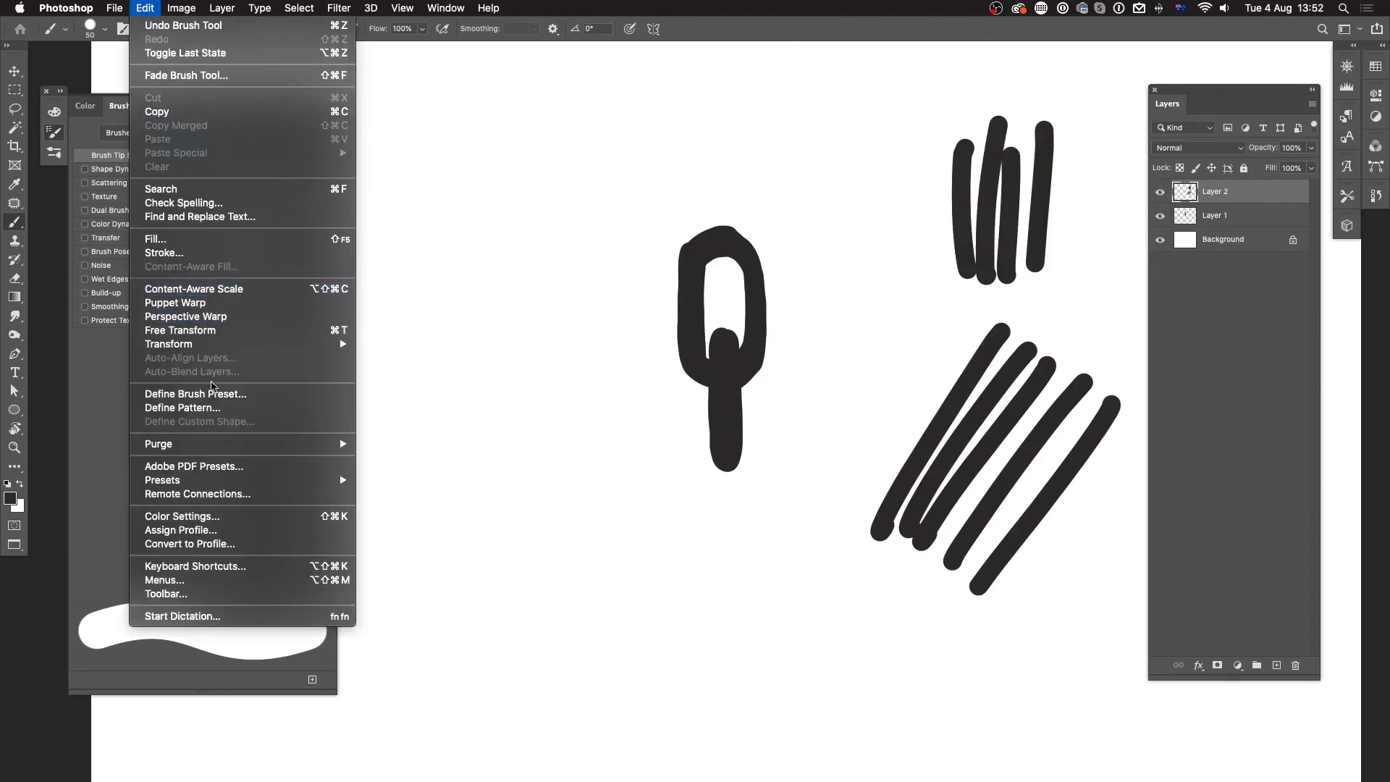
{"action": "left_click", "coordinate": [210, 394]}
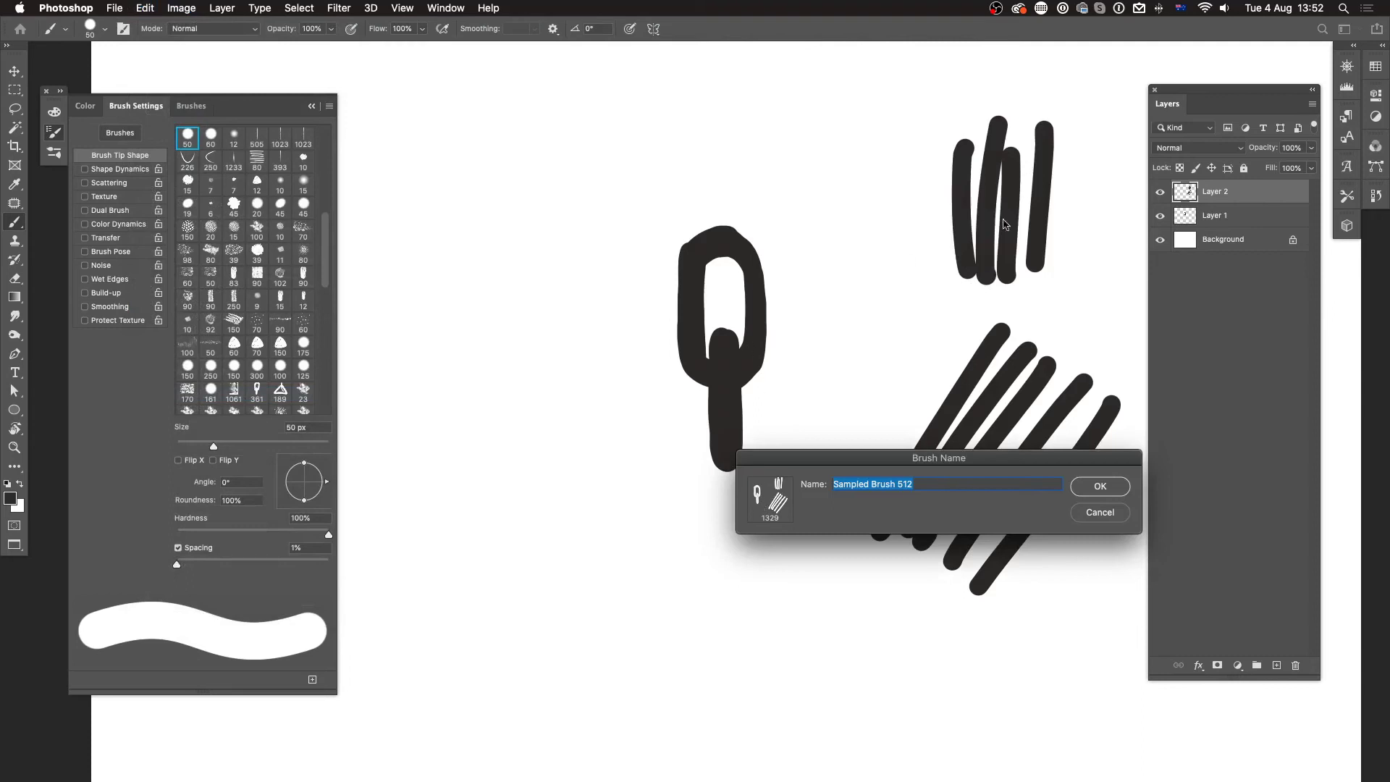
{"action": "left_click", "coordinate": [1099, 515]}
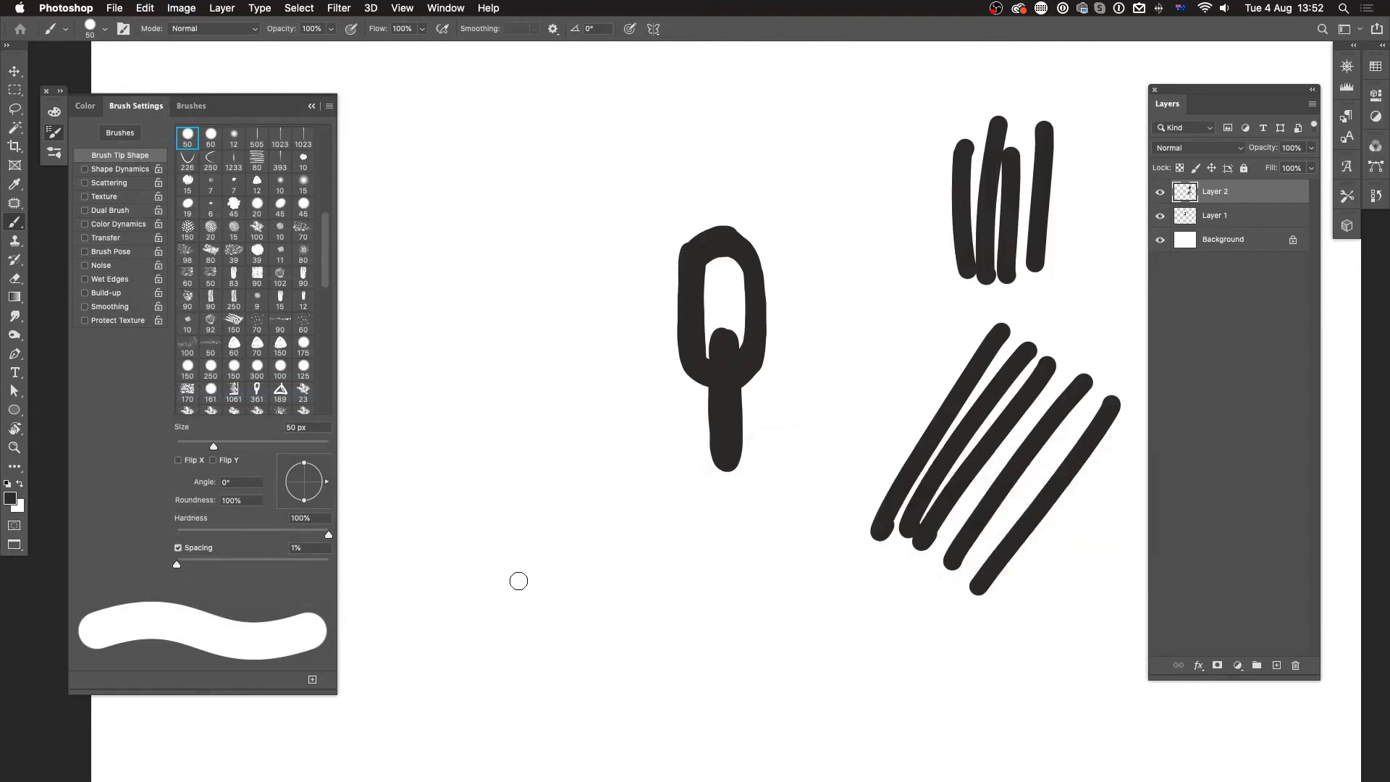
Make Layer 1 active, try selecting the chain with the Magic Wand, and remove the selection.
{"action": "left_click", "coordinate": [1246, 217]}
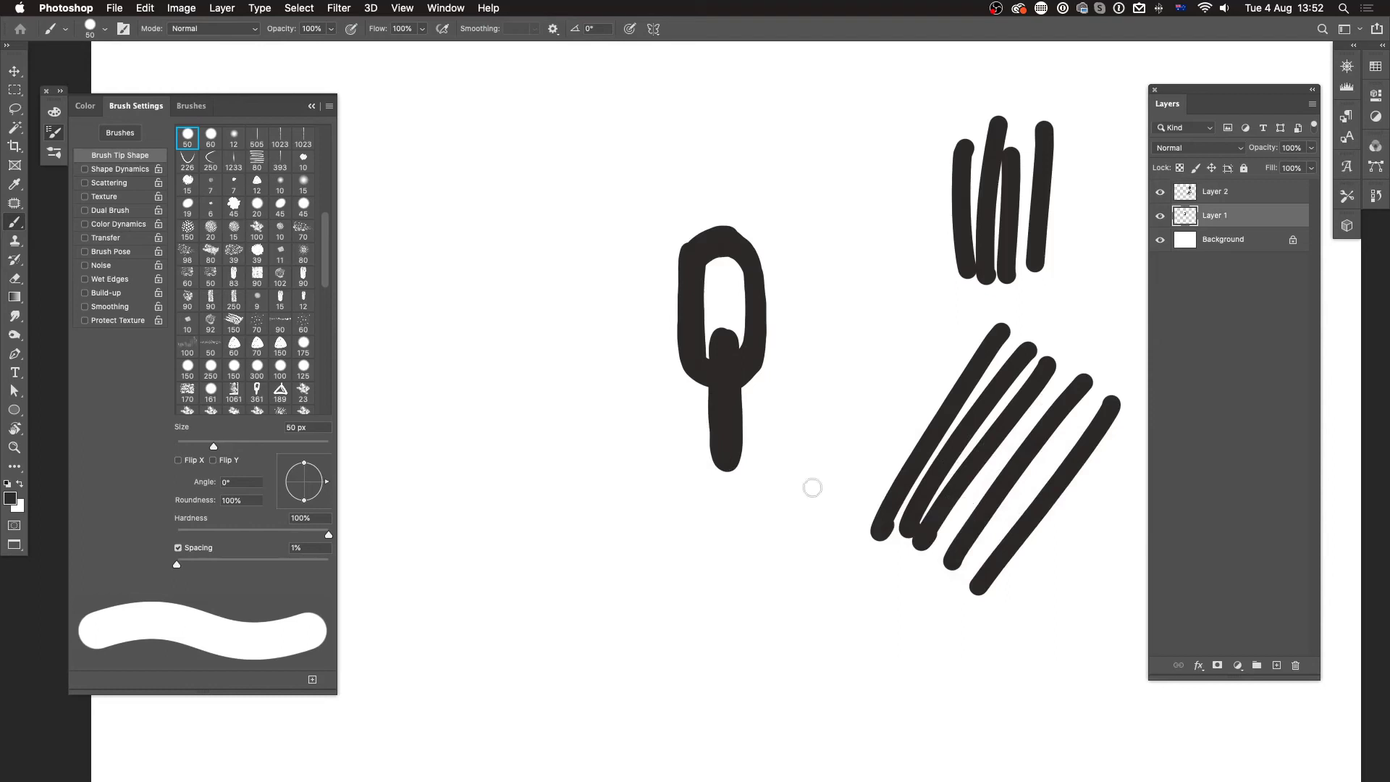
{"action": "left_click", "coordinate": [17, 130]}
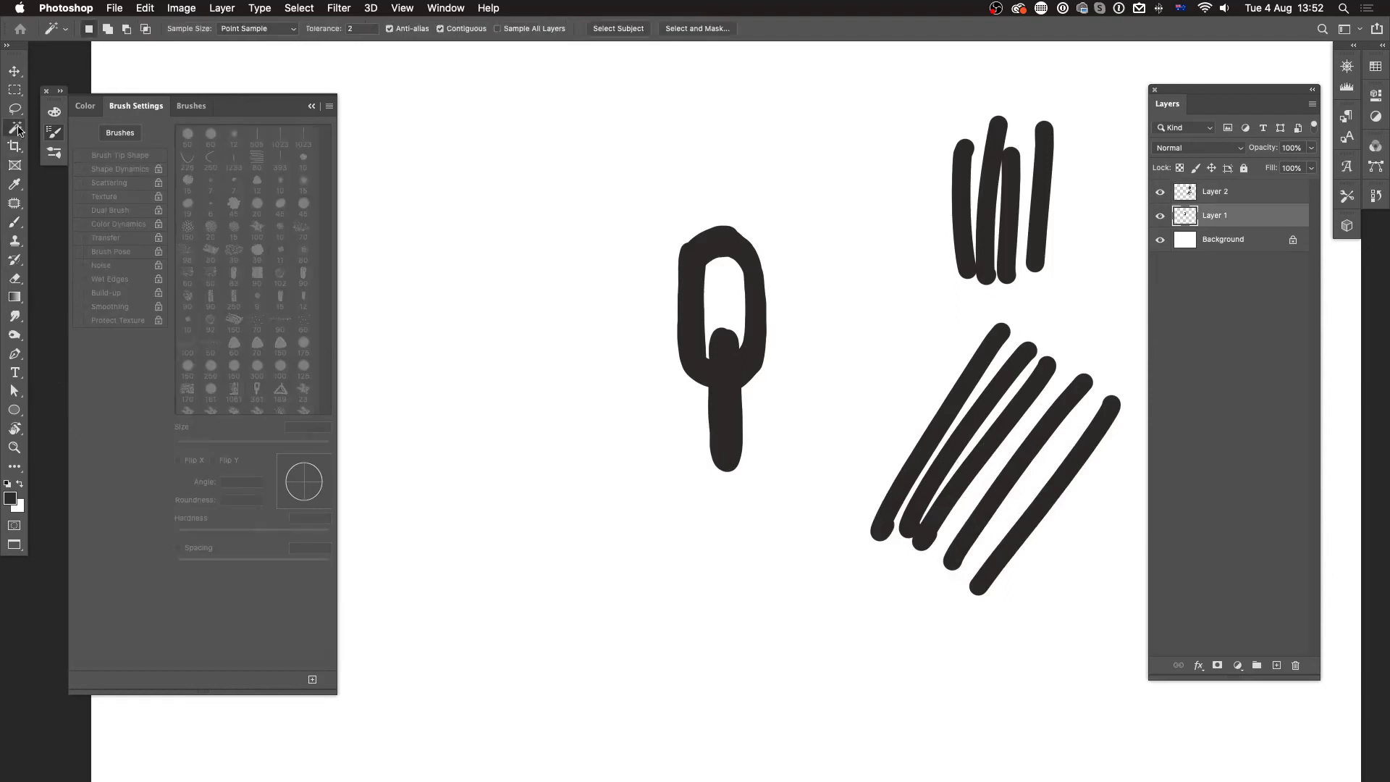
{"action": "left_click", "coordinate": [724, 391]}
{"action": "key", "text": "super+d"}
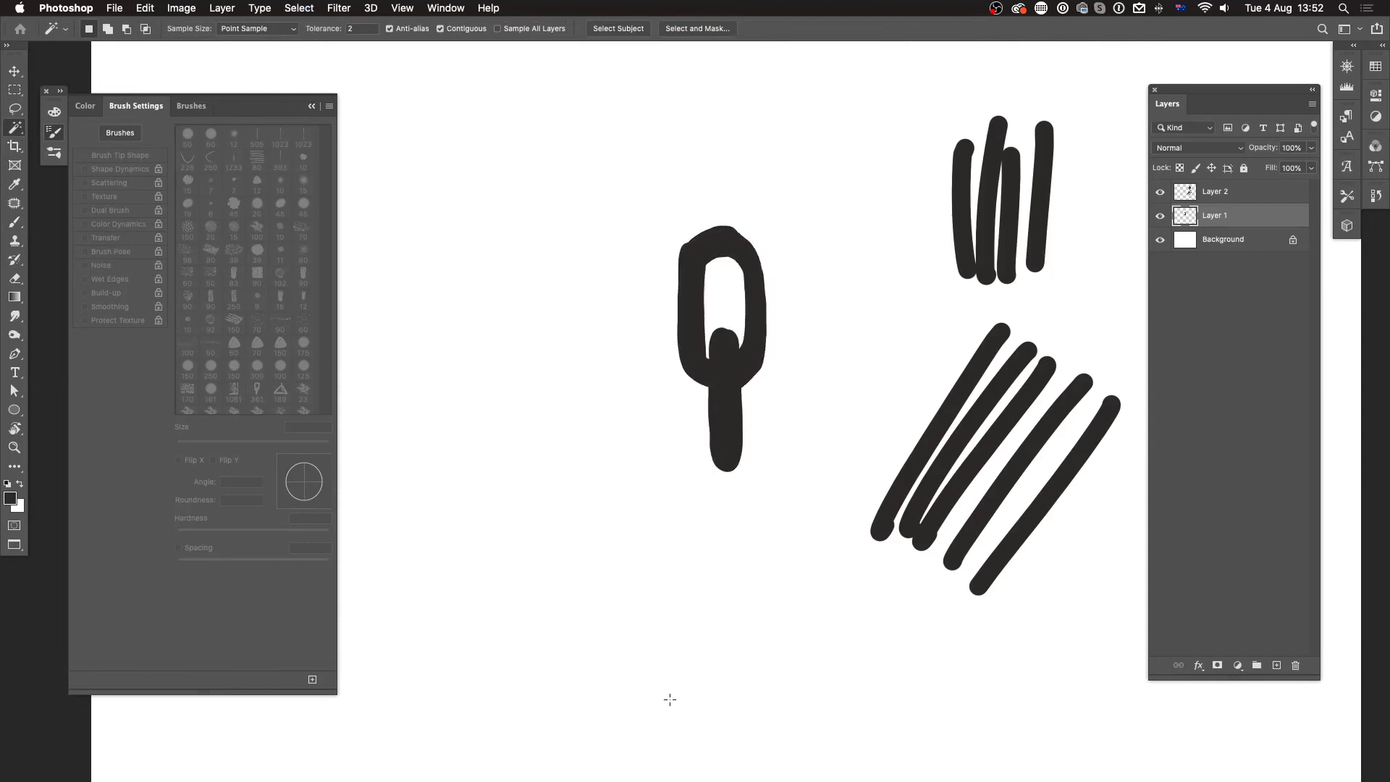
Load the chain's pixels on Layer 1 as a selection, define them as a brush preset named "ch", and deselect.
{"action": "left_click", "coordinate": [1191, 218], "text": "super"}
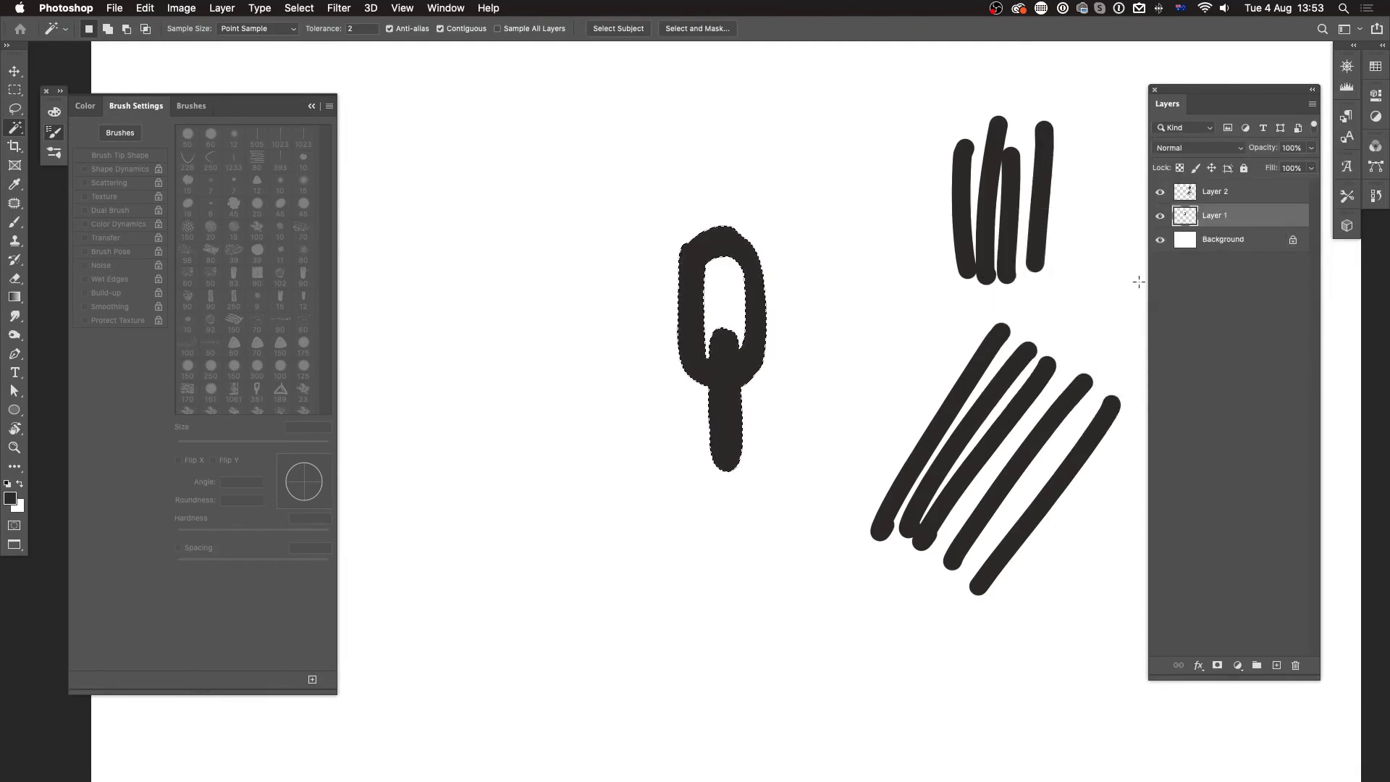
{"action": "left_click", "coordinate": [181, 8]}
{"action": "mouse_move", "coordinate": [145, 17]}
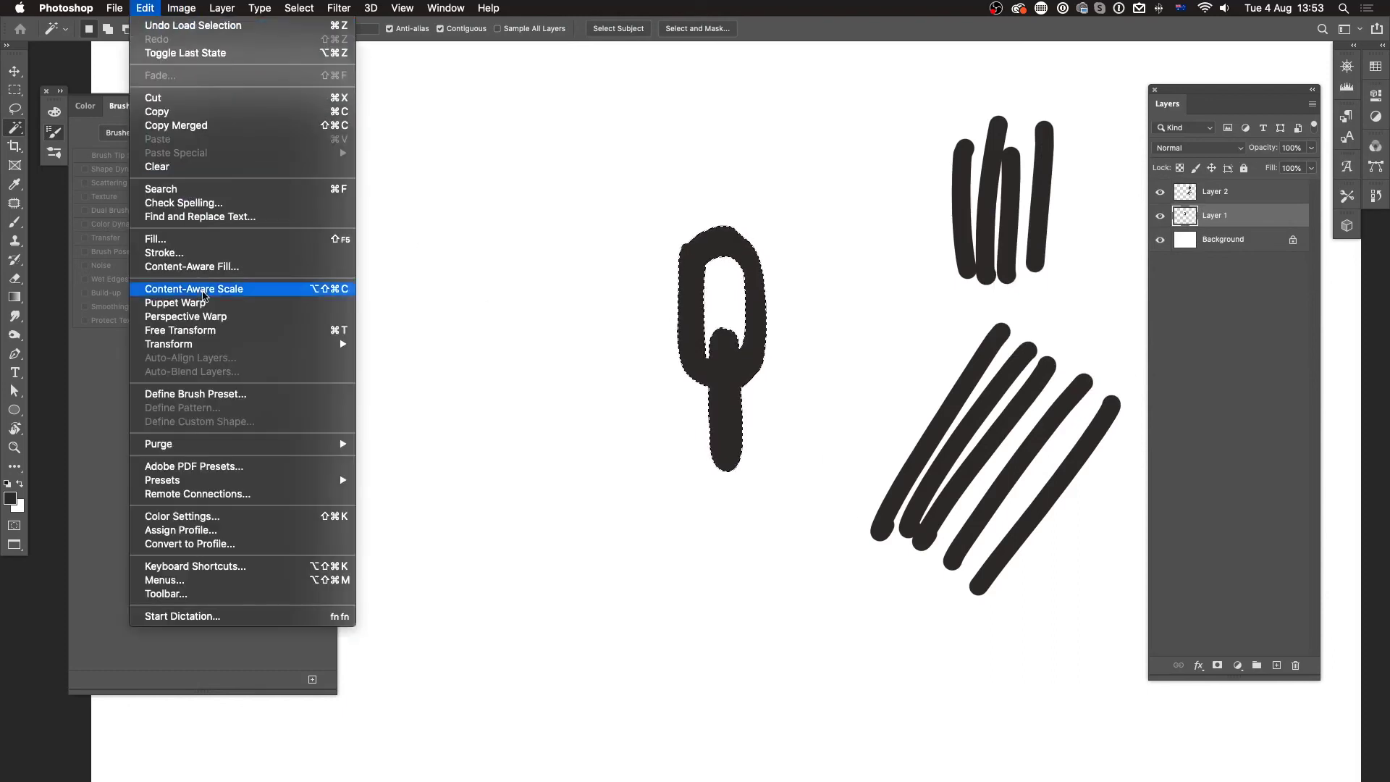
{"action": "left_click", "coordinate": [217, 393]}
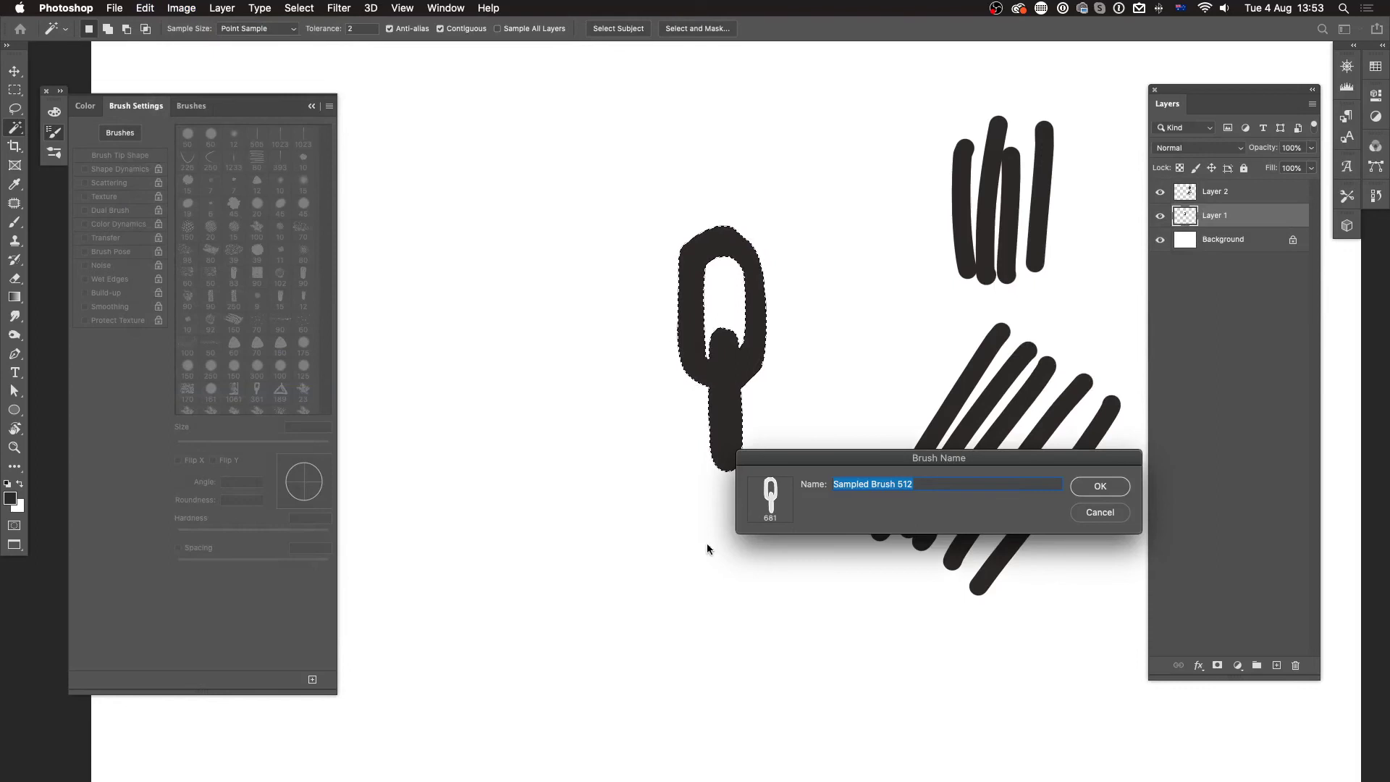
{"action": "type", "text": "ch"}
{"action": "left_click", "coordinate": [1097, 480]}
{"action": "key", "text": "b"}
{"action": "key", "text": "ctrl+d"}
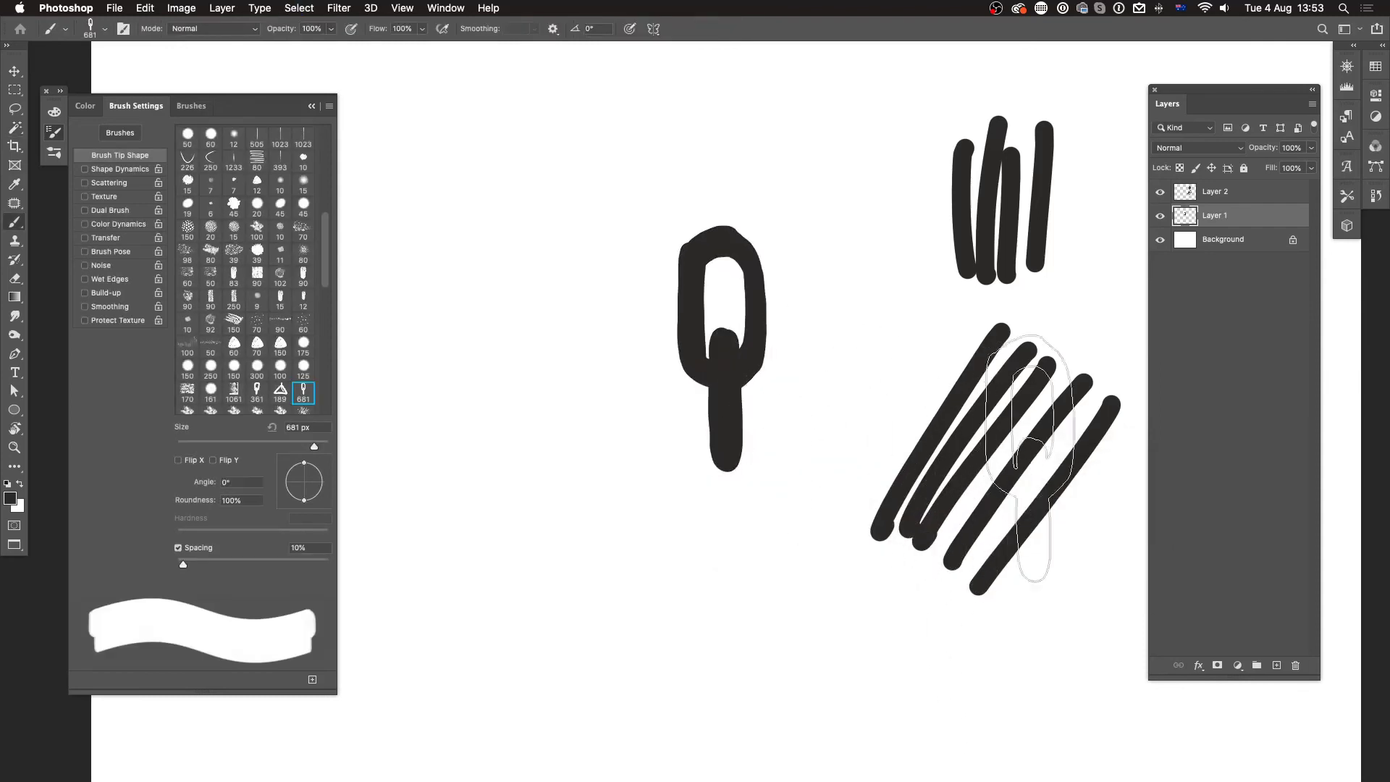
Delete the chain layer and the stroke layer, and add a new empty layer above the background.
{"action": "key", "text": "BackSpace"}
{"action": "left_click", "coordinate": [1222, 193]}
{"action": "key", "text": "BackSpace"}
{"action": "left_click", "coordinate": [1277, 664]}
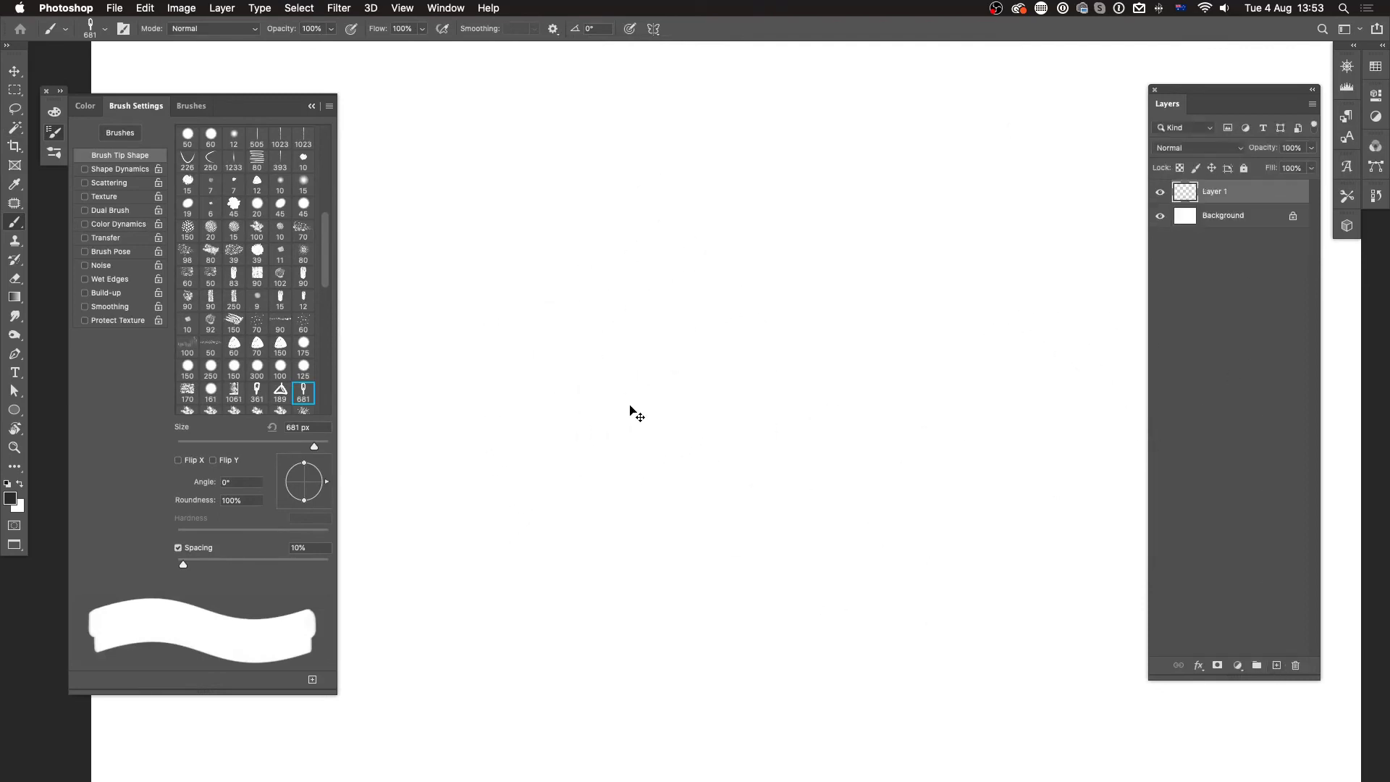
Reduce the new chain brush to 300 px with the whole canvas in view.
{"action": "key", "text": "super+minus"}
{"action": "key", "text": "super+minus"}
{"action": "key", "text": "bracketleft"}
{"action": "key", "text": "bracketleft"}
{"action": "key", "text": "bracketleft"}
{"action": "key", "text": "bracketleft"}
{"action": "key", "text": "bracketleft"}
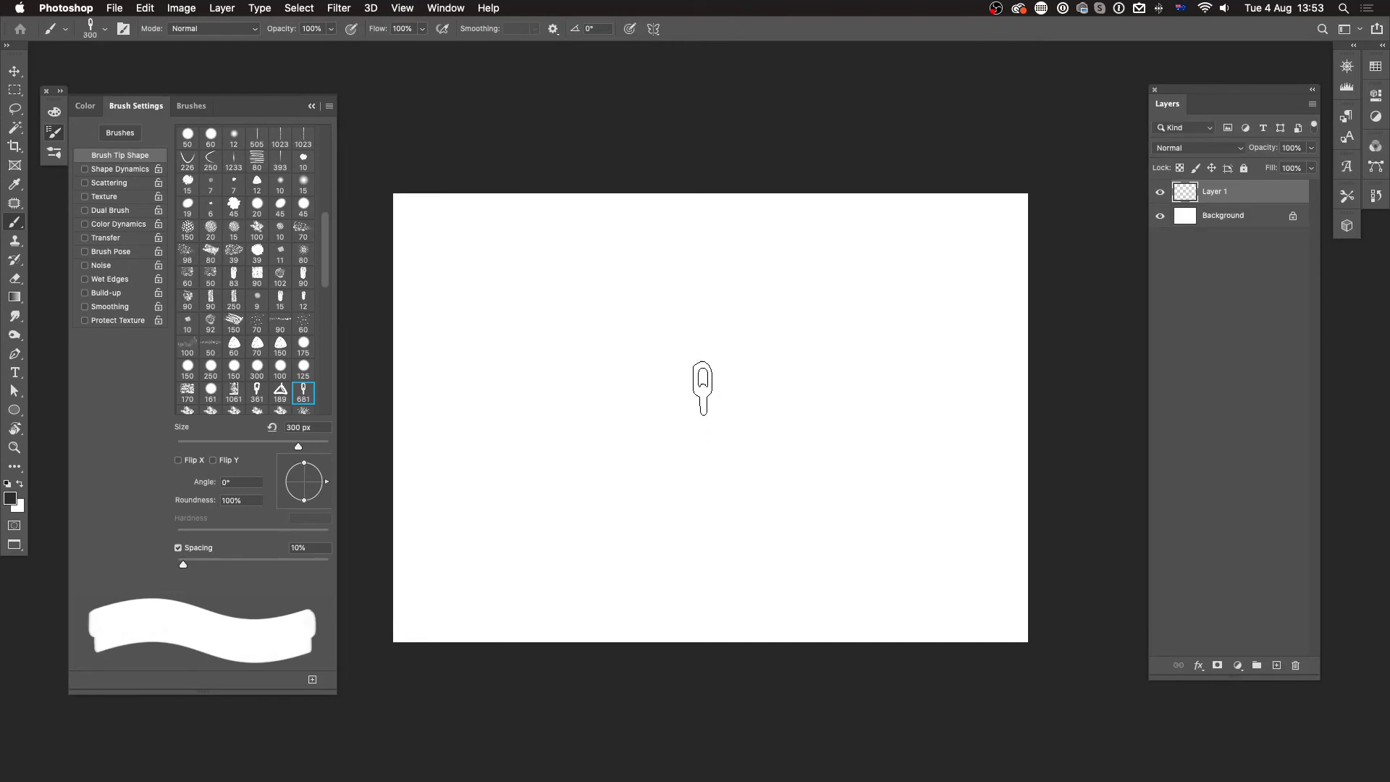
Paint several test strokes in different directions with the chain brush at 200 px and 10% spacing, and clear the layer.
{"action": "mouse_move", "coordinate": [572, 401]}
{"action": "left_mouse_down"}
{"action": "mouse_move", "coordinate": [918, 412]}
{"action": "mouse_move", "coordinate": [940, 391]}
{"action": "left_mouse_up"}
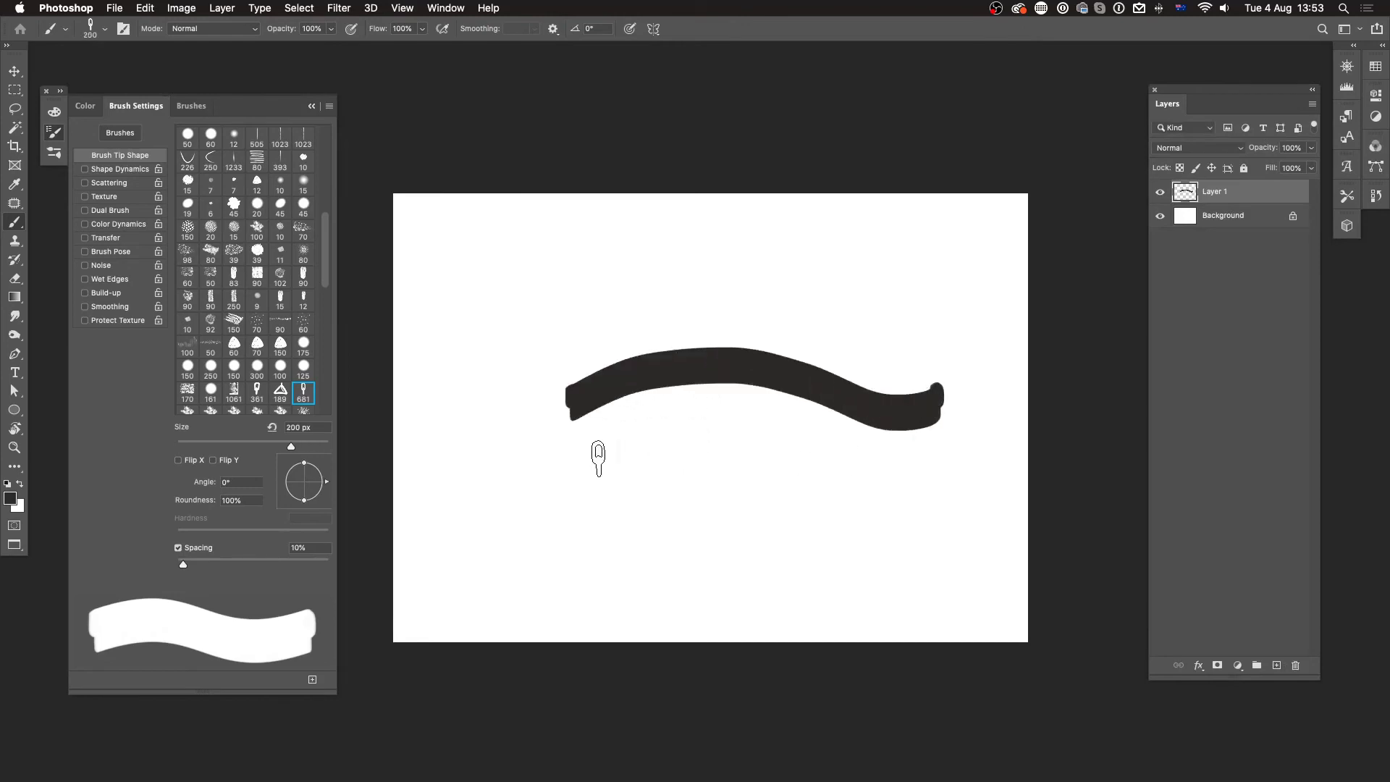
{"action": "left_click_drag", "start_coordinate": [598, 455], "coordinate": [916, 463]}
{"action": "left_click_drag", "start_coordinate": [956, 244], "coordinate": [960, 388]}
{"action": "left_click_drag", "start_coordinate": [908, 255], "coordinate": [624, 331]}
{"action": "left_click_drag", "start_coordinate": [715, 236], "coordinate": [780, 413]}
{"action": "left_click_drag", "start_coordinate": [590, 577], "coordinate": [834, 519]}
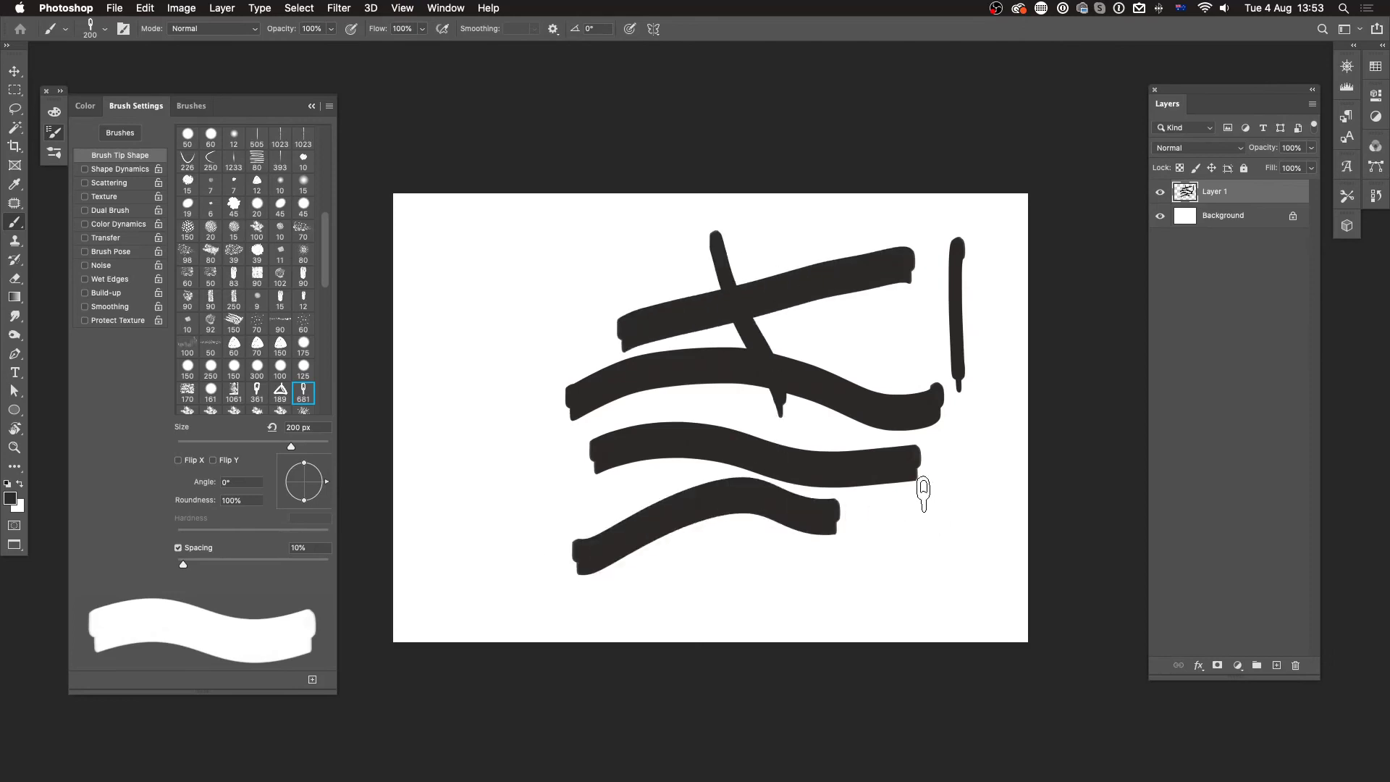
{"action": "key", "text": "super+equal"}
{"action": "key", "text": "super+a"}
{"action": "key", "text": "super+d"}
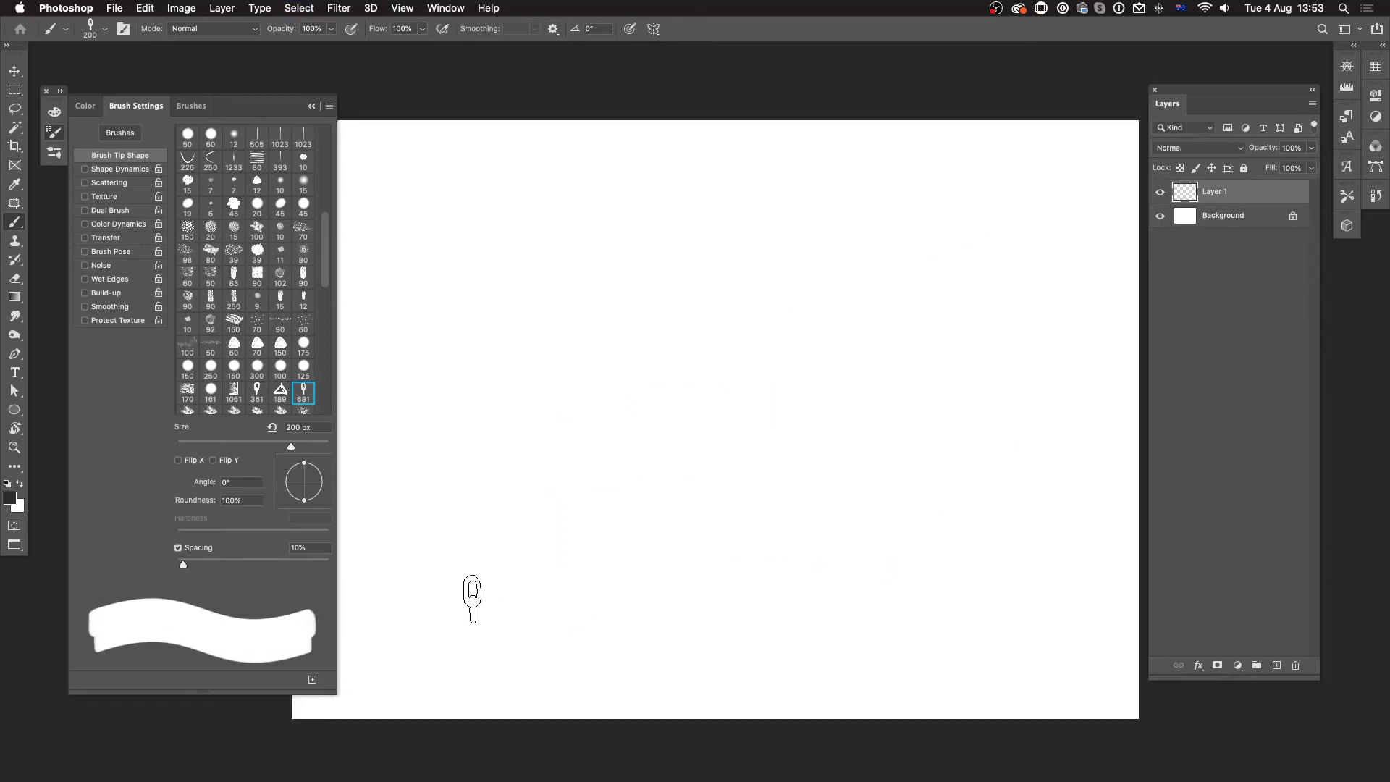
Try the chain brush with 151% spacing by painting two wavy rows of links, and undo both strokes.
{"action": "left_click_drag", "start_coordinate": [186, 569], "coordinate": [275, 576]}
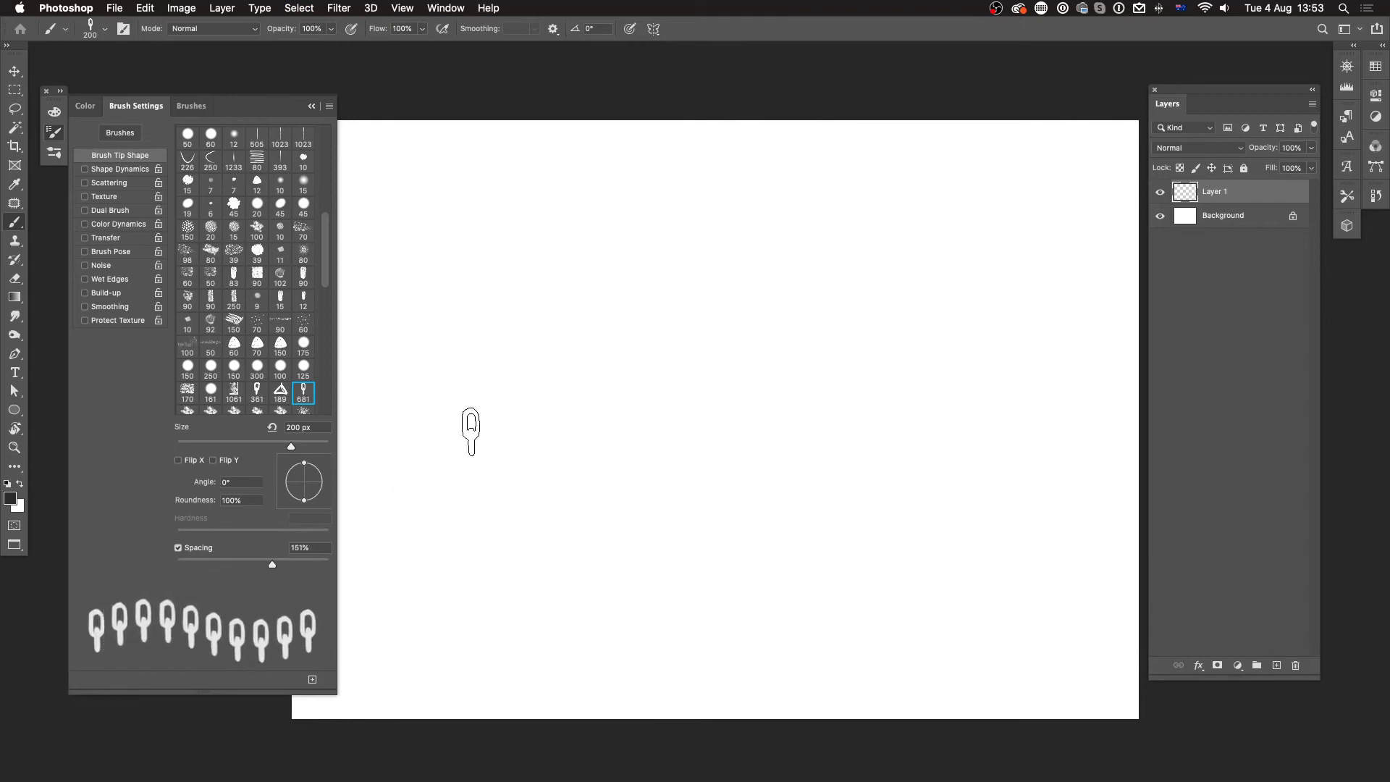
{"action": "mouse_move", "coordinate": [413, 398]}
{"action": "left_mouse_down"}
{"action": "mouse_move", "coordinate": [520, 371]}
{"action": "mouse_move", "coordinate": [800, 430]}
{"action": "mouse_move", "coordinate": [941, 441]}
{"action": "left_mouse_up"}
{"action": "mouse_move", "coordinate": [395, 327]}
{"action": "left_mouse_down"}
{"action": "mouse_move", "coordinate": [649, 288]}
{"action": "mouse_move", "coordinate": [990, 357]}
{"action": "left_mouse_up"}
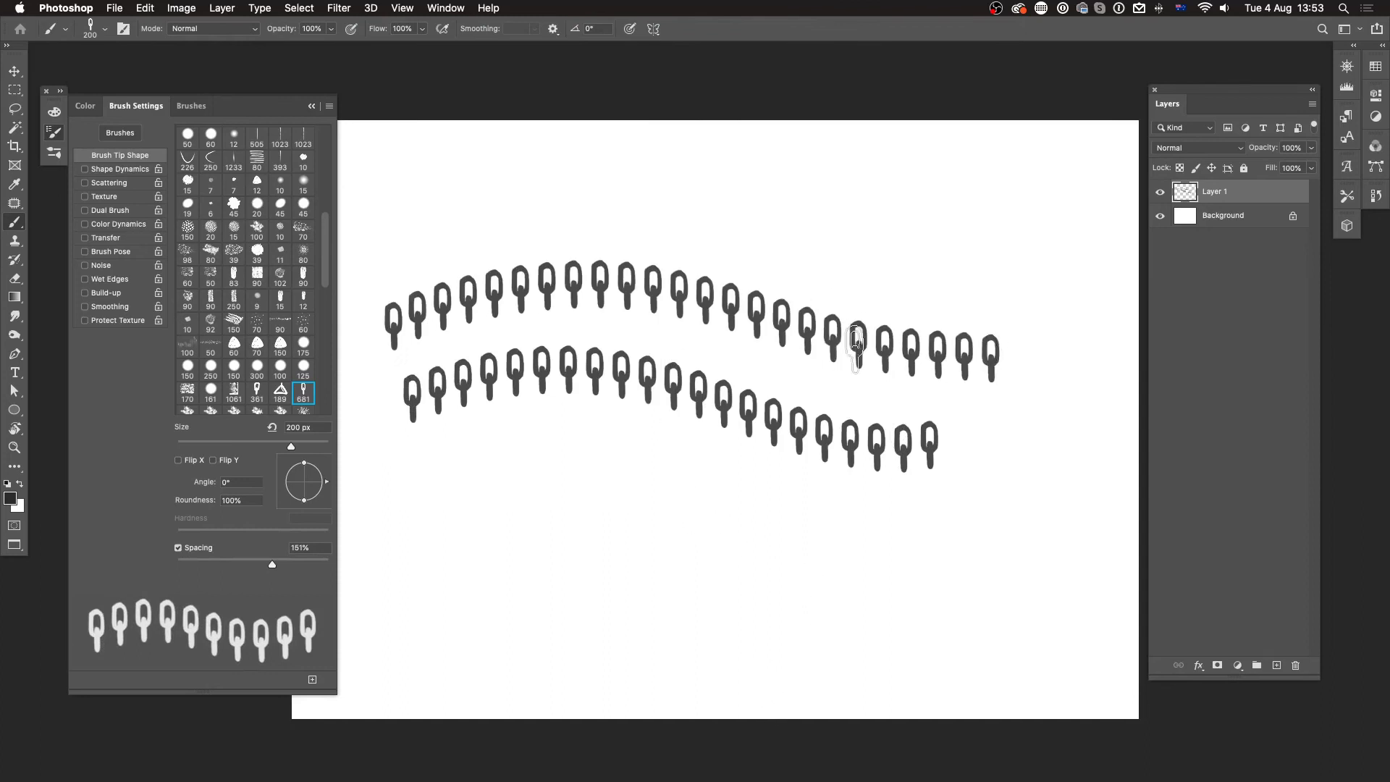
{"action": "key", "text": "super+z"}
{"action": "key", "text": "super+z"}
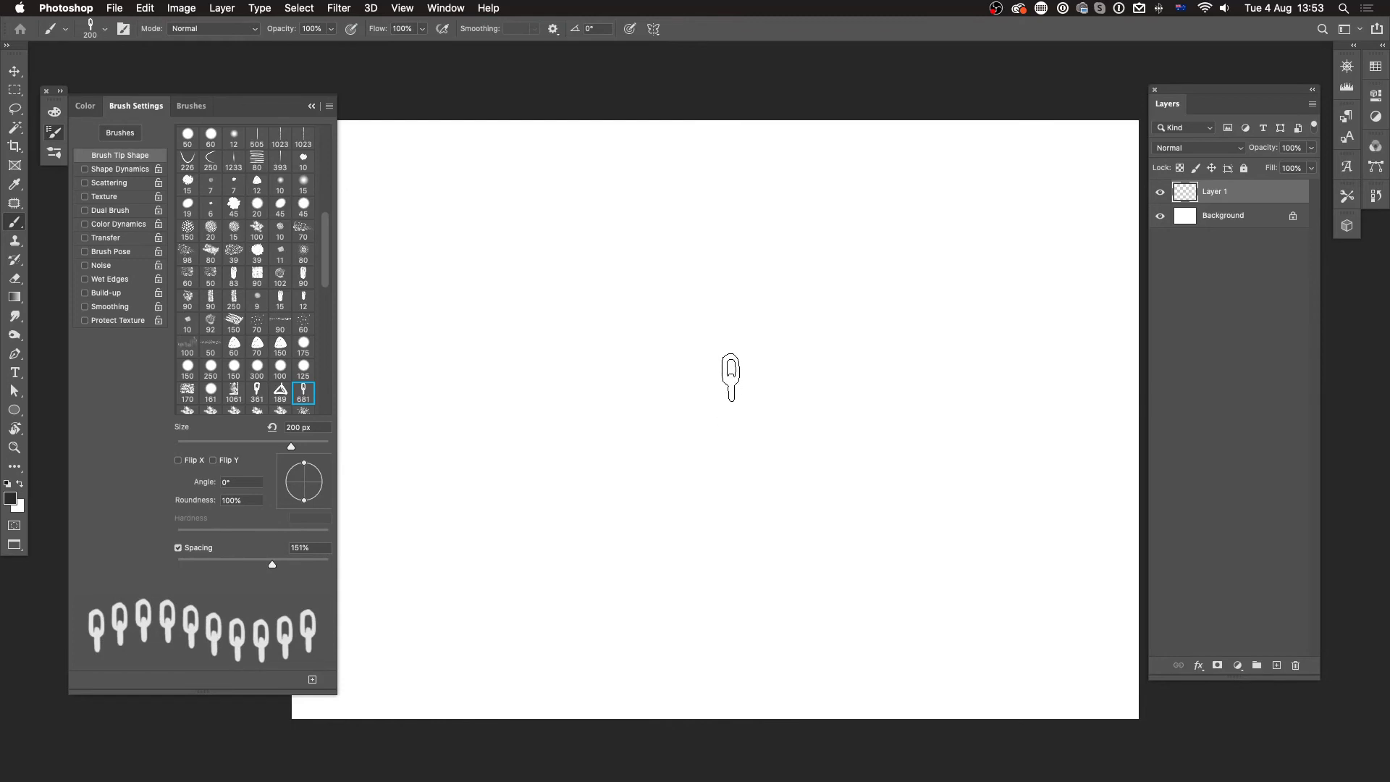
Set the chain brush tip's angle to 87° and its spacing to 214%.
{"action": "left_click_drag", "start_coordinate": [324, 489], "coordinate": [305, 452]}
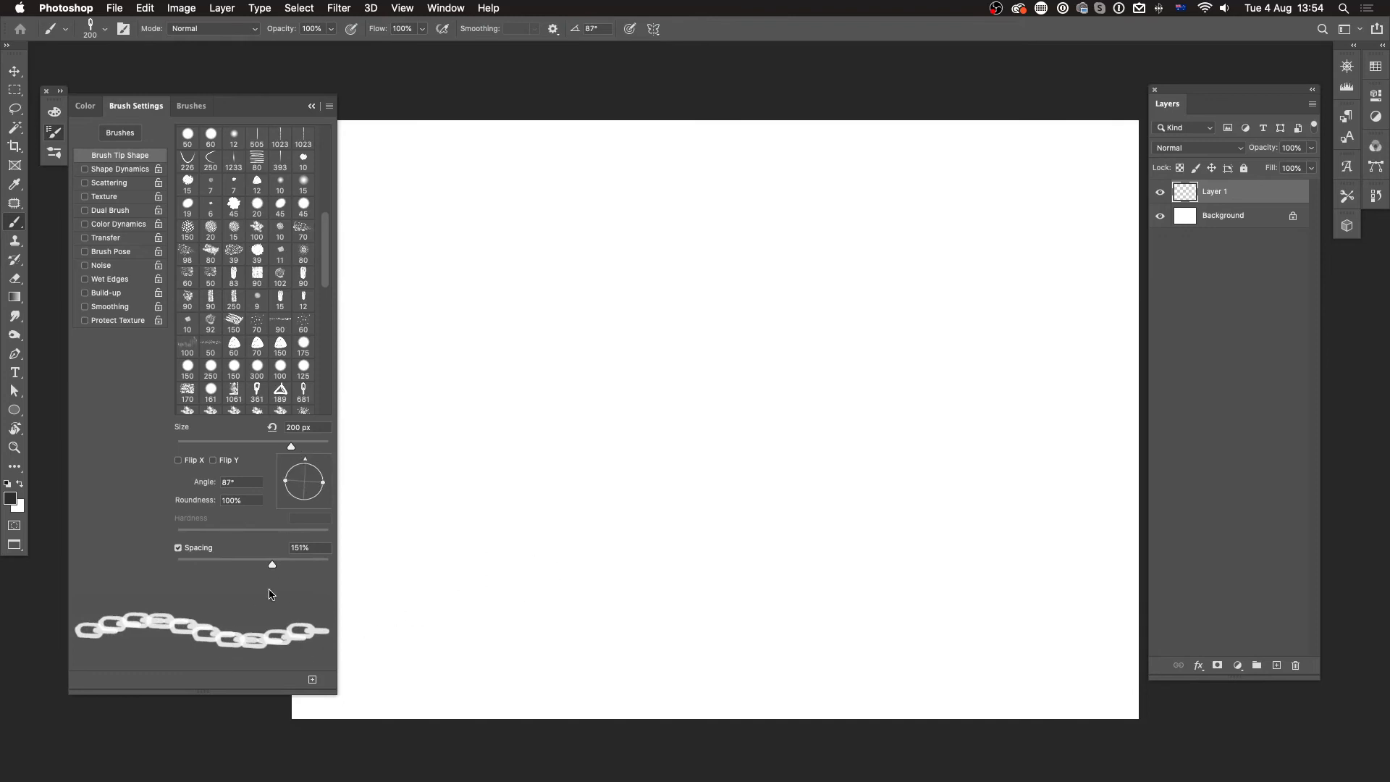
{"action": "left_click_drag", "start_coordinate": [273, 568], "coordinate": [293, 568]}
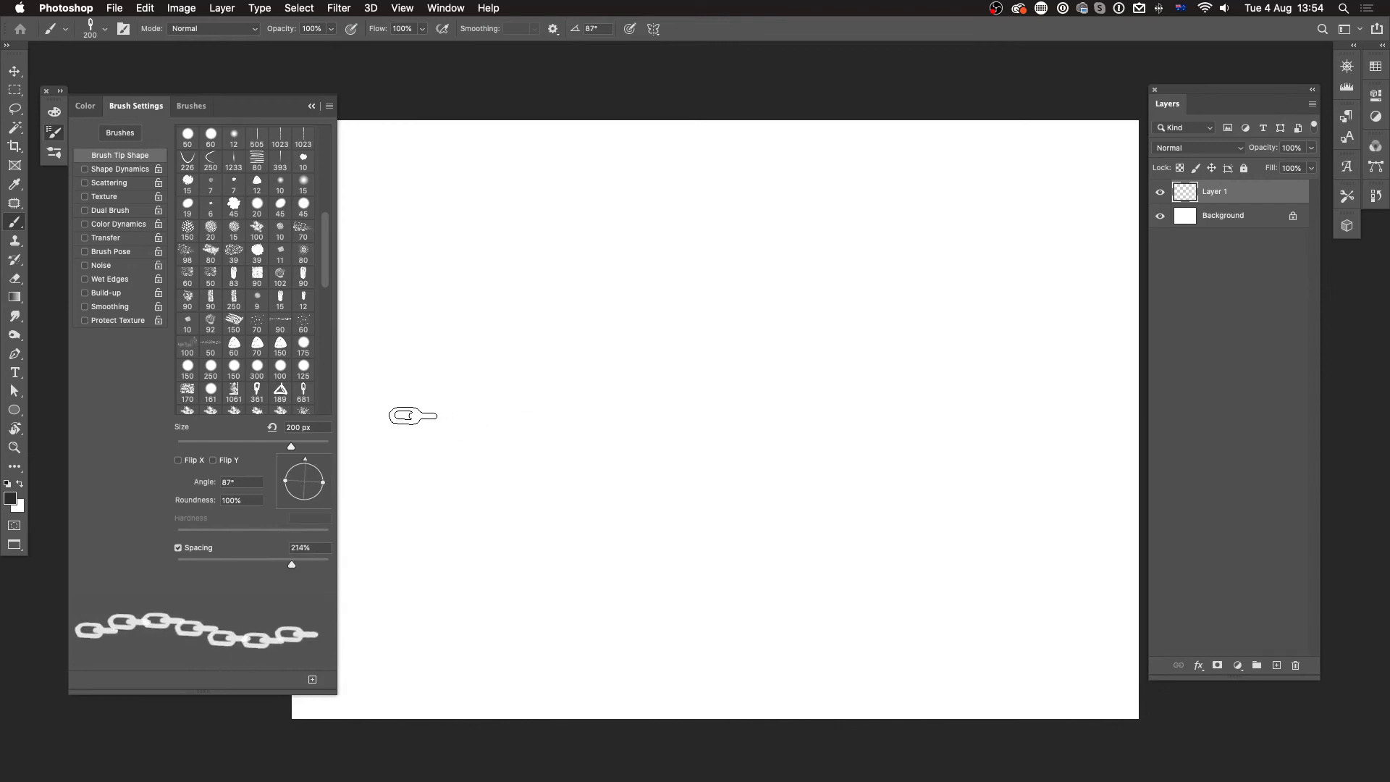
Paint a straight horizontal chain and a large S-shaped chain on Layer 1, and clear the layer.
{"action": "left_click_drag", "start_coordinate": [414, 416], "coordinate": [966, 419]}
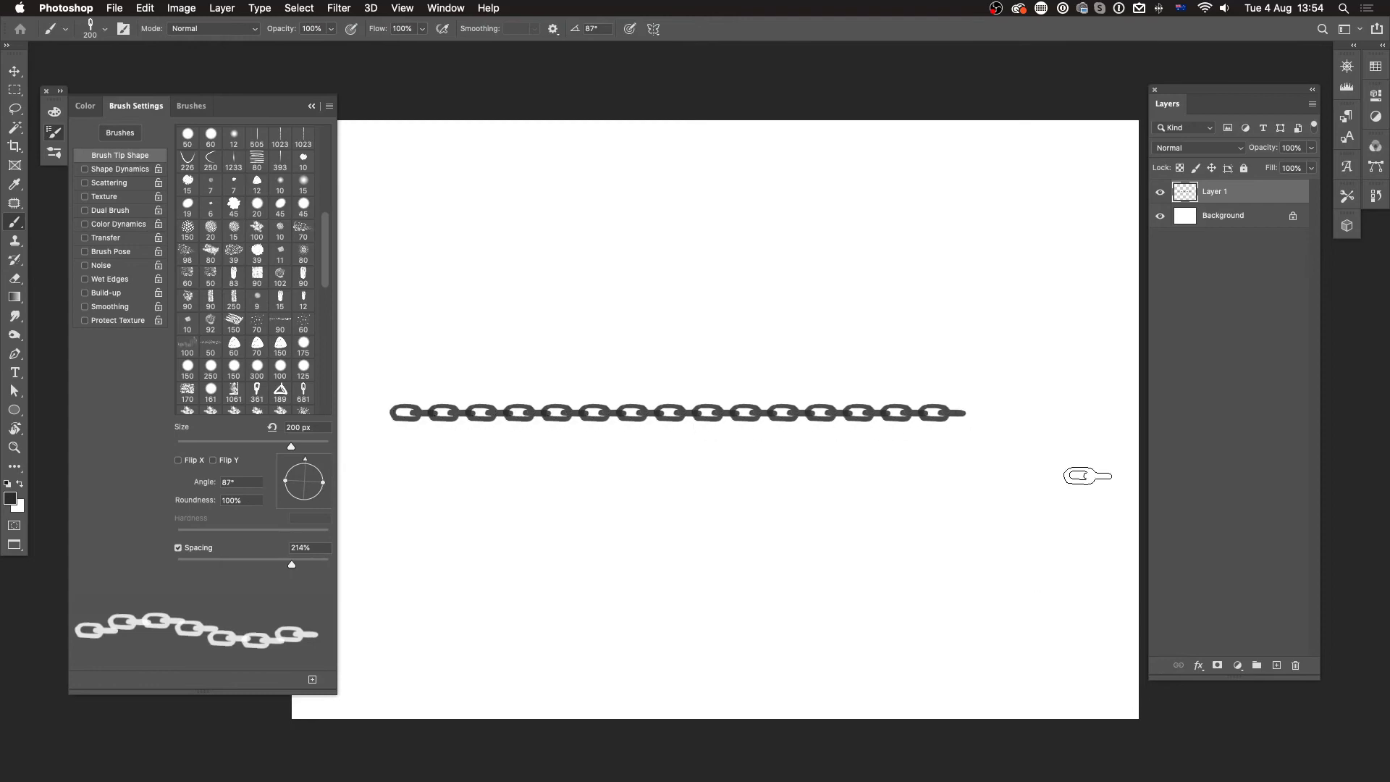
{"action": "mouse_move", "coordinate": [510, 350]}
{"action": "left_mouse_down"}
{"action": "mouse_move", "coordinate": [630, 300]}
{"action": "mouse_move", "coordinate": [785, 521]}
{"action": "mouse_move", "coordinate": [818, 663]}
{"action": "mouse_move", "coordinate": [957, 572]}
{"action": "left_mouse_up"}
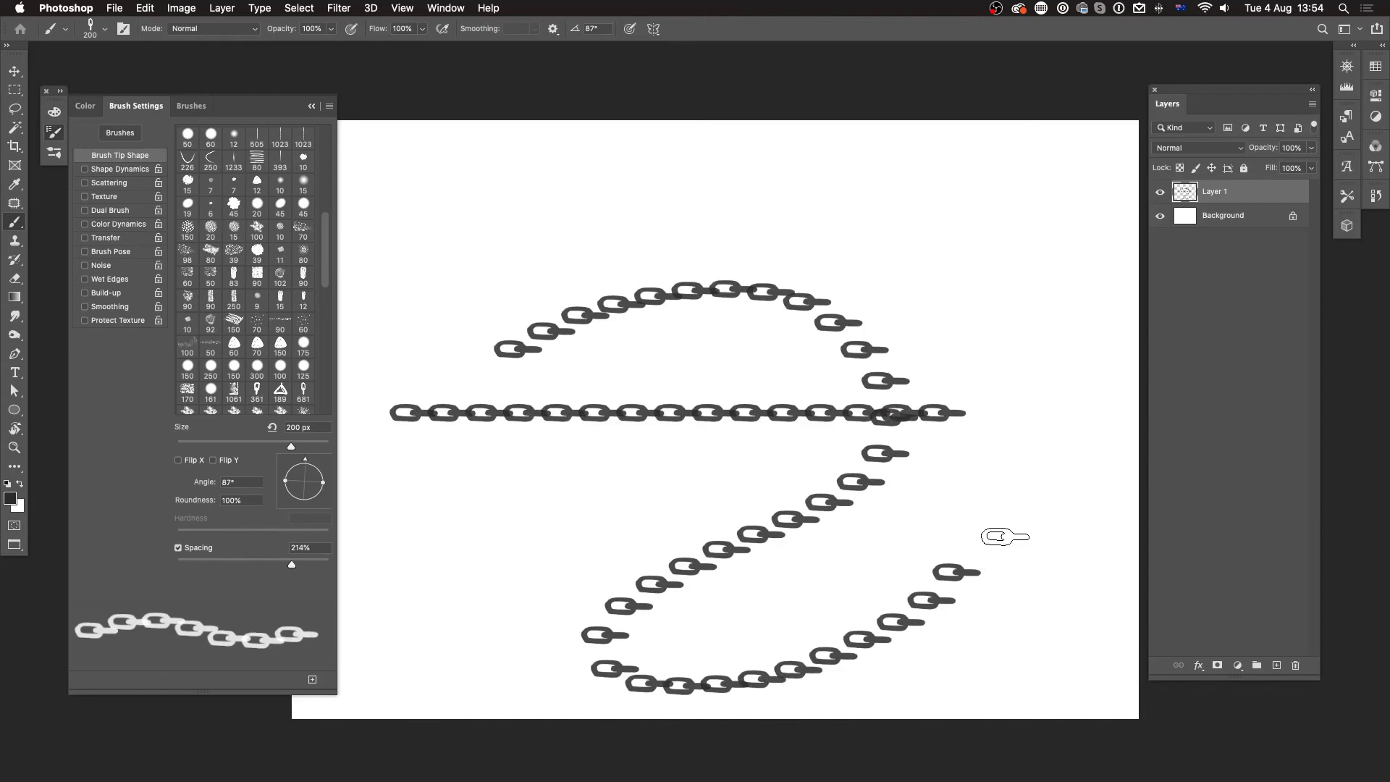
{"action": "key", "text": "super+a"}
{"action": "key", "text": "BackSpace"}
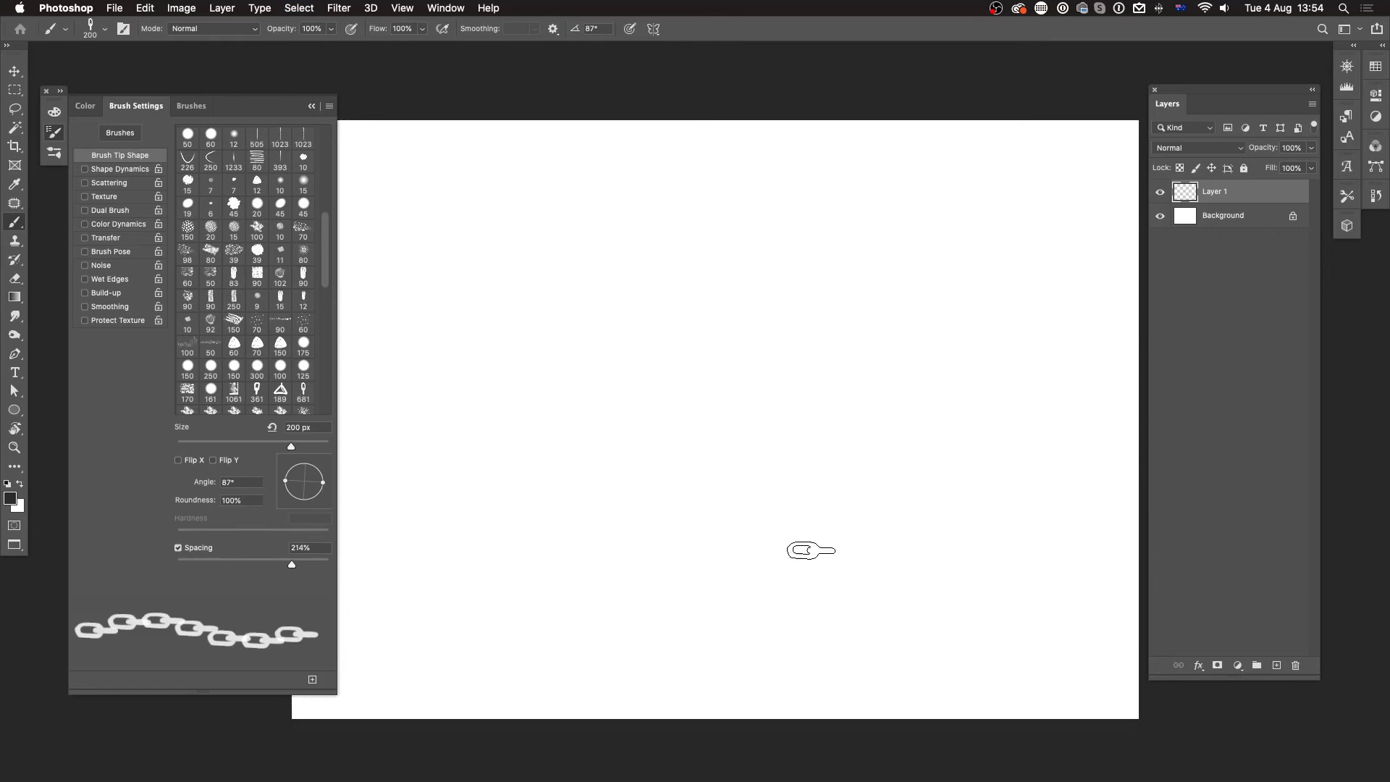
Enable Shape Dynamics, try an angle jitter of about 55% with a looping stroke, and return the jitter to 0%.
{"action": "left_click", "coordinate": [138, 174]}
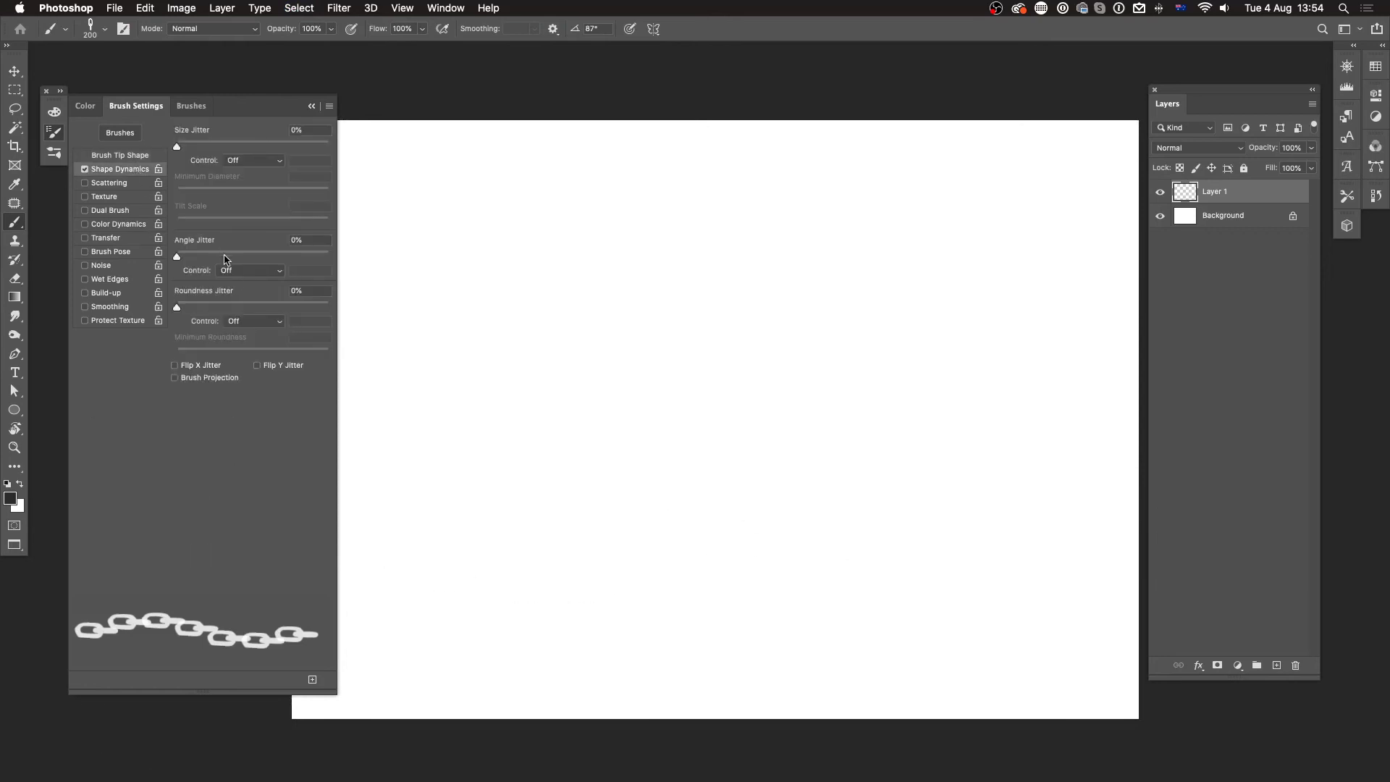
{"action": "mouse_move", "coordinate": [178, 263]}
{"action": "left_mouse_down"}
{"action": "mouse_move", "coordinate": [282, 257]}
{"action": "mouse_move", "coordinate": [255, 267]}
{"action": "left_mouse_up"}
{"action": "mouse_move", "coordinate": [569, 416]}
{"action": "left_mouse_down"}
{"action": "mouse_move", "coordinate": [630, 403]}
{"action": "mouse_move", "coordinate": [726, 596]}
{"action": "mouse_move", "coordinate": [636, 232]}
{"action": "mouse_move", "coordinate": [753, 614]}
{"action": "mouse_move", "coordinate": [884, 209]}
{"action": "left_mouse_up"}
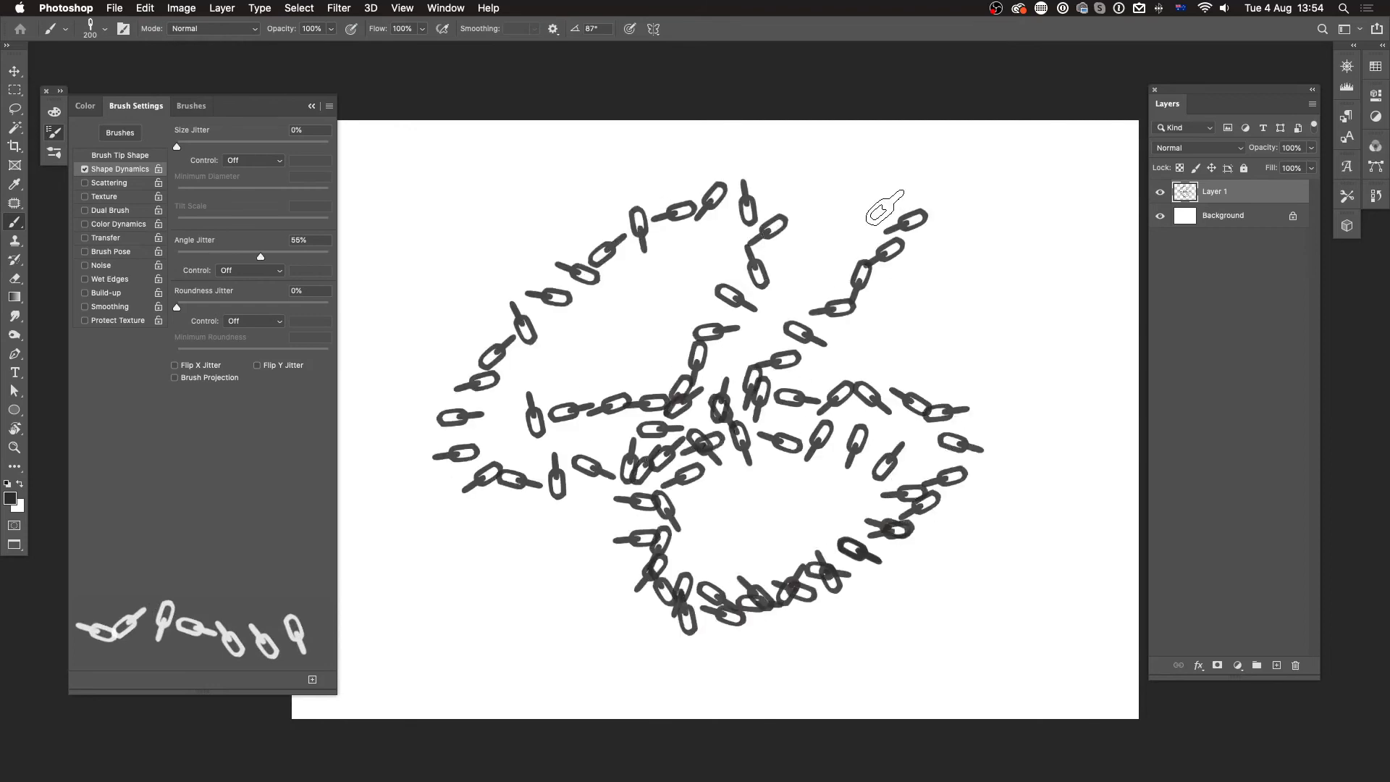
{"action": "key", "text": "super+z"}
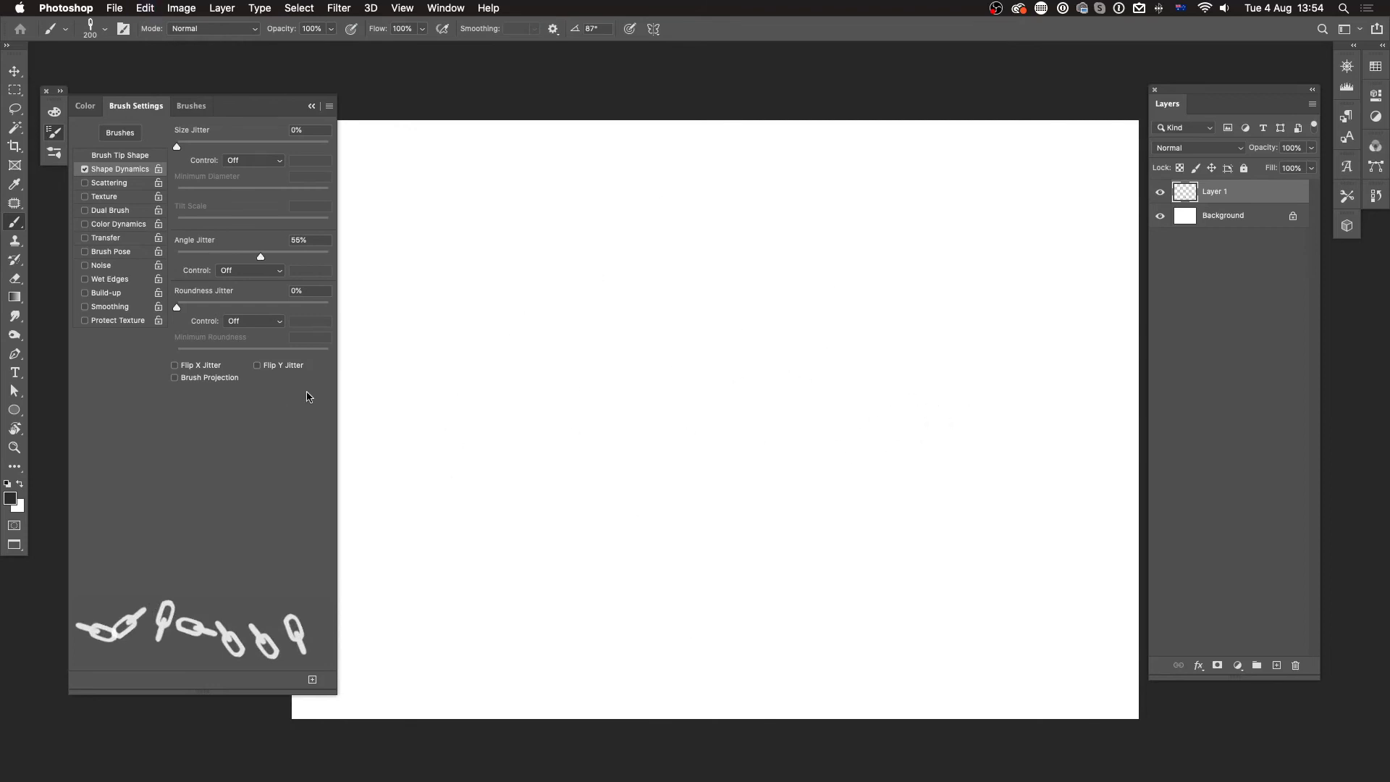
{"action": "left_click_drag", "start_coordinate": [260, 257], "coordinate": [139, 293]}
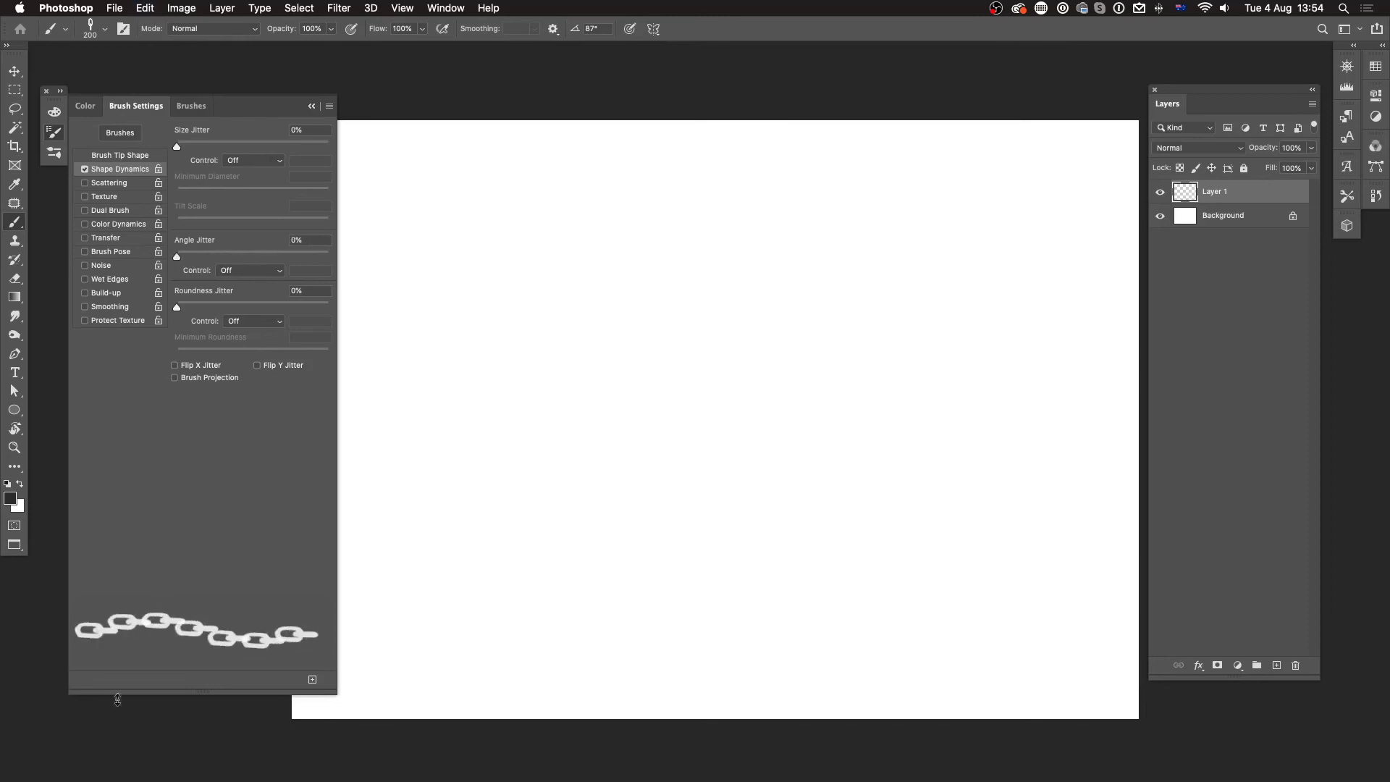
Set the angle jitter control to Direction, test it with a long looping chain stroke, and delete Layer 1.
{"action": "left_click", "coordinate": [268, 272]}
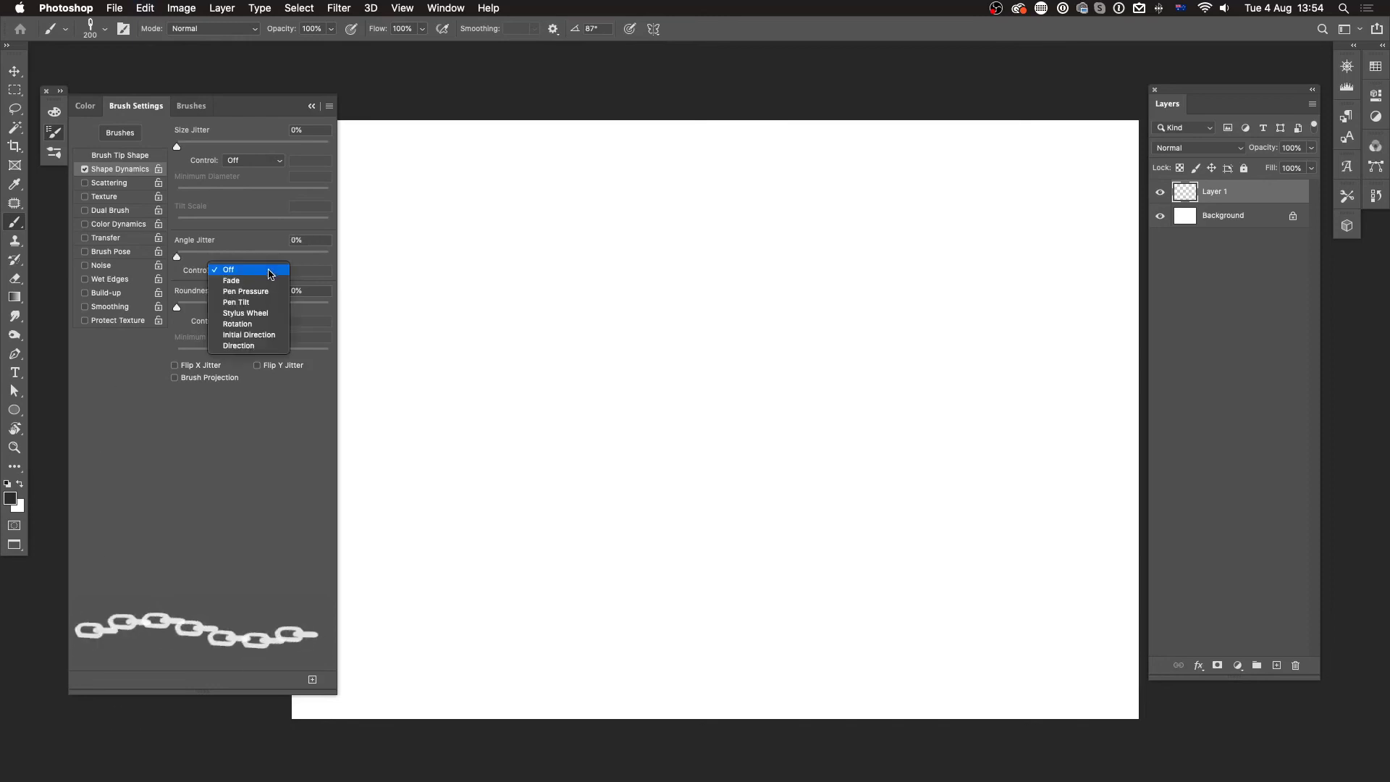
{"action": "left_click", "coordinate": [262, 350]}
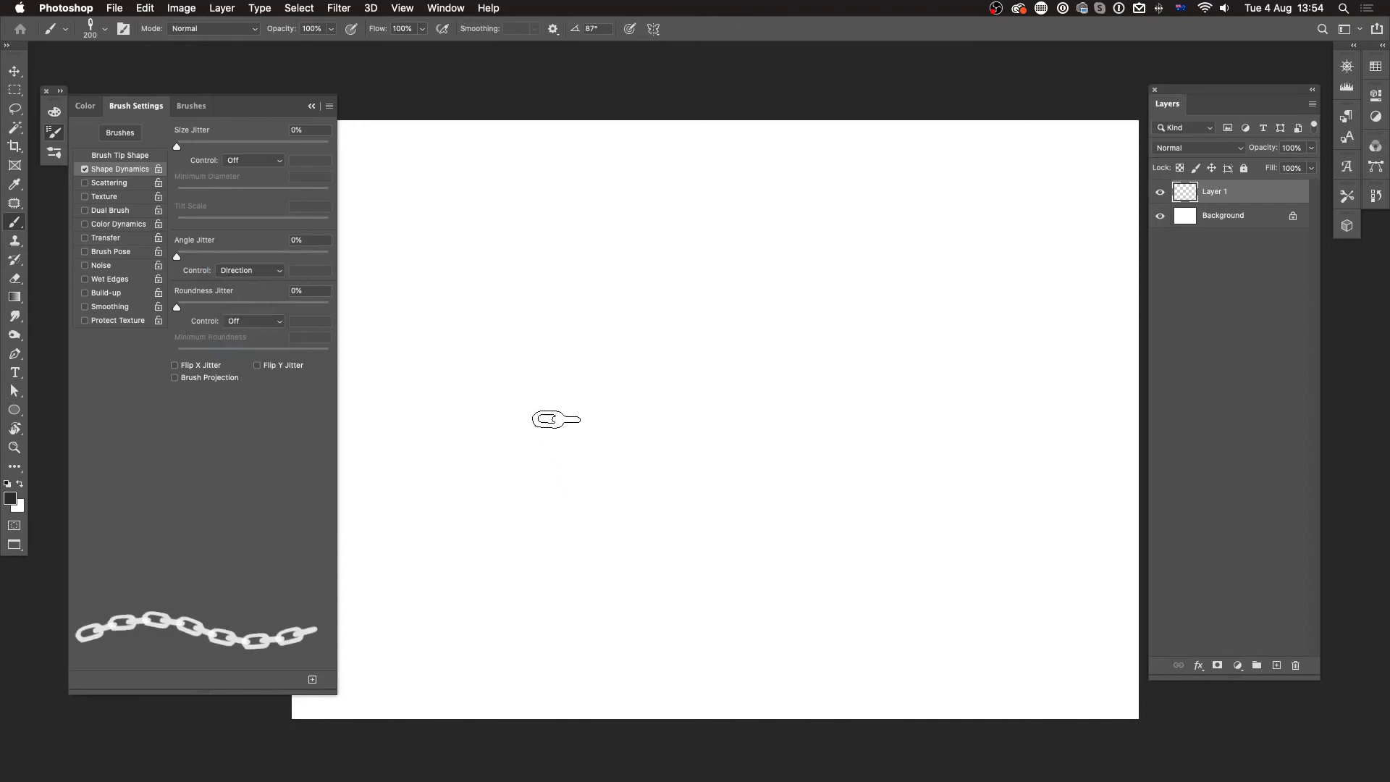
{"action": "mouse_move", "coordinate": [405, 398]}
{"action": "left_mouse_down"}
{"action": "mouse_move", "coordinate": [632, 283]}
{"action": "mouse_move", "coordinate": [832, 269]}
{"action": "mouse_move", "coordinate": [952, 371]}
{"action": "mouse_move", "coordinate": [909, 513]}
{"action": "mouse_move", "coordinate": [724, 489]}
{"action": "mouse_move", "coordinate": [547, 398]}
{"action": "mouse_move", "coordinate": [431, 567]}
{"action": "mouse_move", "coordinate": [633, 552]}
{"action": "mouse_move", "coordinate": [871, 406]}
{"action": "mouse_move", "coordinate": [988, 509]}
{"action": "mouse_move", "coordinate": [896, 650]}
{"action": "mouse_move", "coordinate": [825, 471]}
{"action": "mouse_move", "coordinate": [923, 178]}
{"action": "mouse_move", "coordinate": [496, 289]}
{"action": "mouse_move", "coordinate": [547, 230]}
{"action": "mouse_move", "coordinate": [819, 320]}
{"action": "mouse_move", "coordinate": [686, 306]}
{"action": "left_mouse_up"}
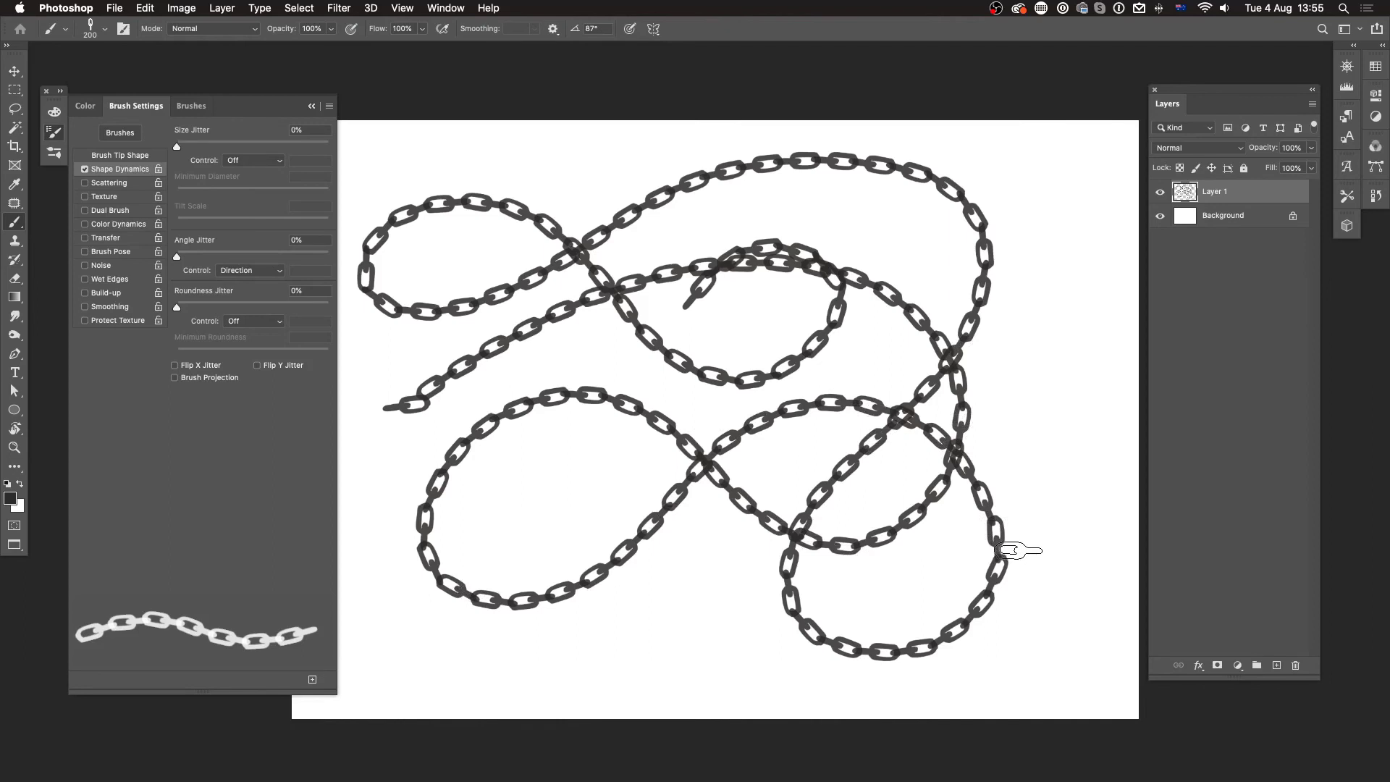
{"action": "key", "text": "BackSpace"}
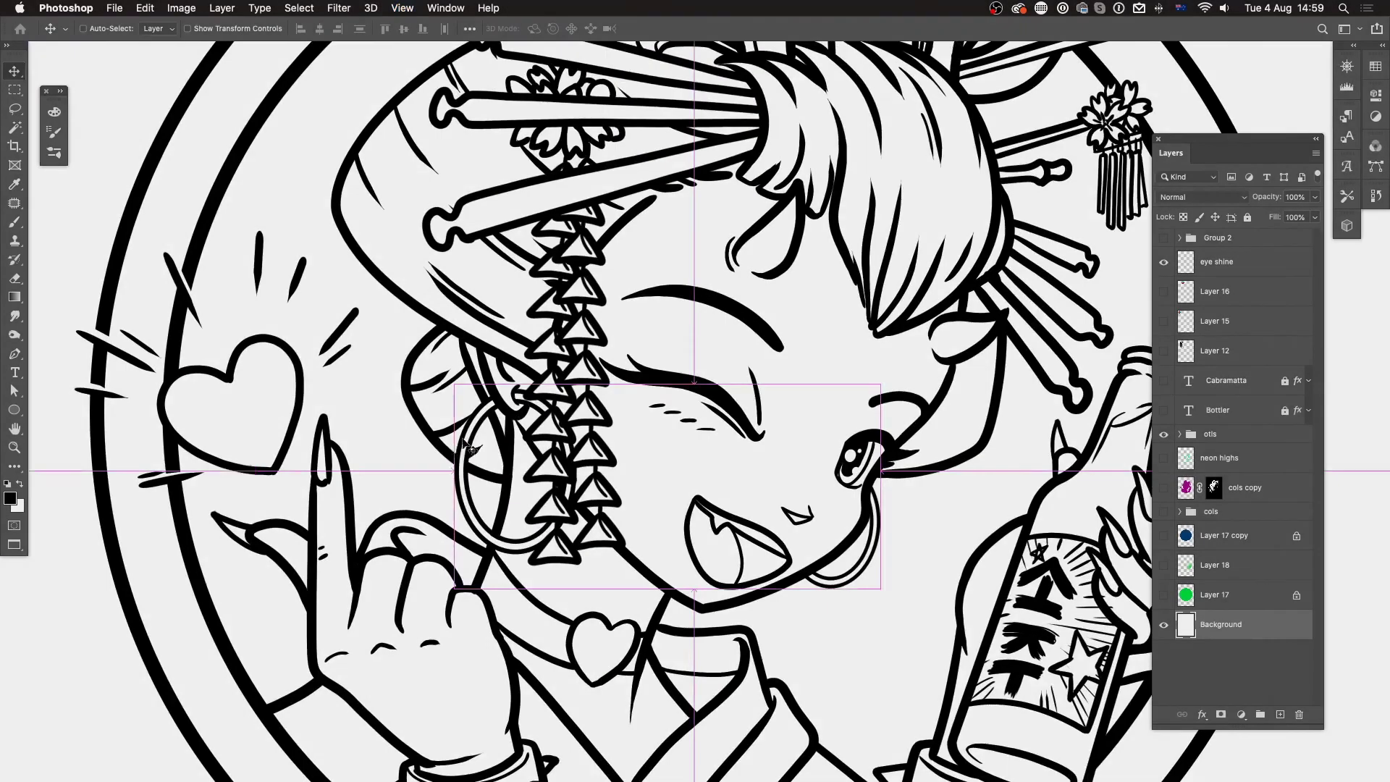
Examine the strands of repeated triangle ornaments beside the face in the character line art document.
{"action": "key", "text": "super+equal"}
{"action": "key", "text": "super+equal"}
{"action": "mouse_move", "coordinate": [773, 483]}
{"action": "left_mouse_down"}
{"action": "mouse_move", "coordinate": [816, 528]}
{"action": "mouse_move", "coordinate": [823, 577]}
{"action": "mouse_move", "coordinate": [854, 595]}
{"action": "mouse_move", "coordinate": [890, 577]}
{"action": "mouse_move", "coordinate": [920, 535]}
{"action": "left_mouse_up"}
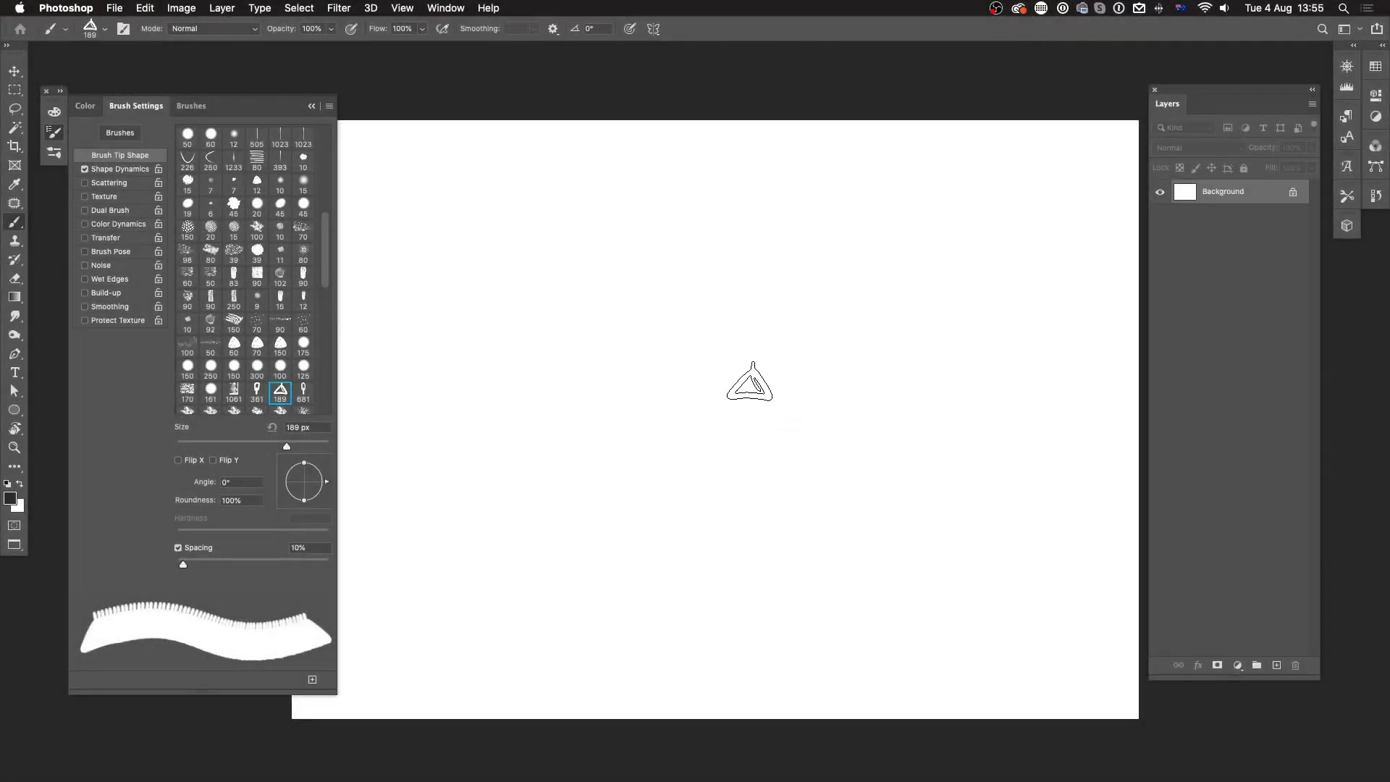
Stamp three single marks near the middle of the background with the 189 px triangle brush tip.
{"action": "left_click", "coordinate": [759, 370]}
{"action": "left_click", "coordinate": [834, 400]}
{"action": "left_click", "coordinate": [798, 479]}
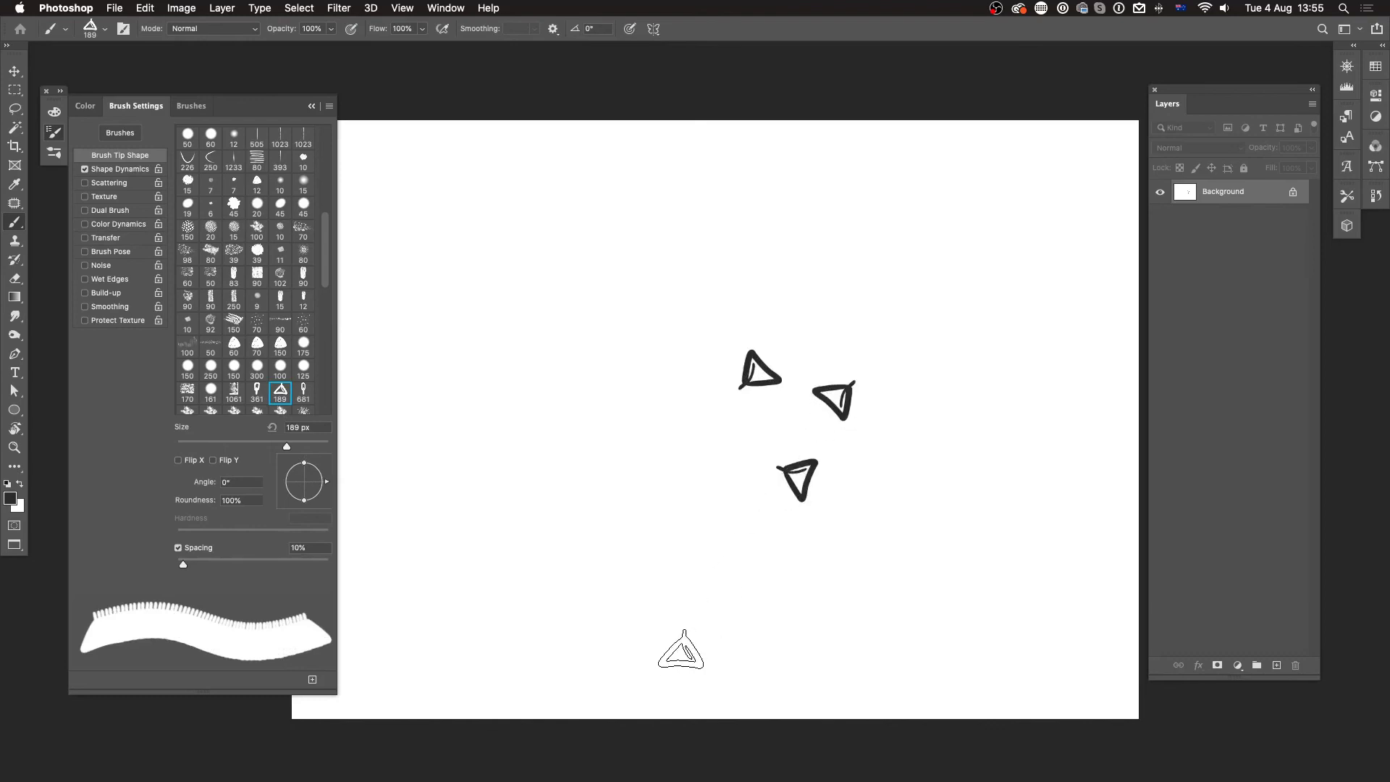
Set the triangle brush tip's angle to 86° and its spacing to 84%.
{"action": "left_click_drag", "start_coordinate": [186, 562], "coordinate": [261, 563]}
{"action": "left_click_drag", "start_coordinate": [326, 483], "coordinate": [306, 463]}
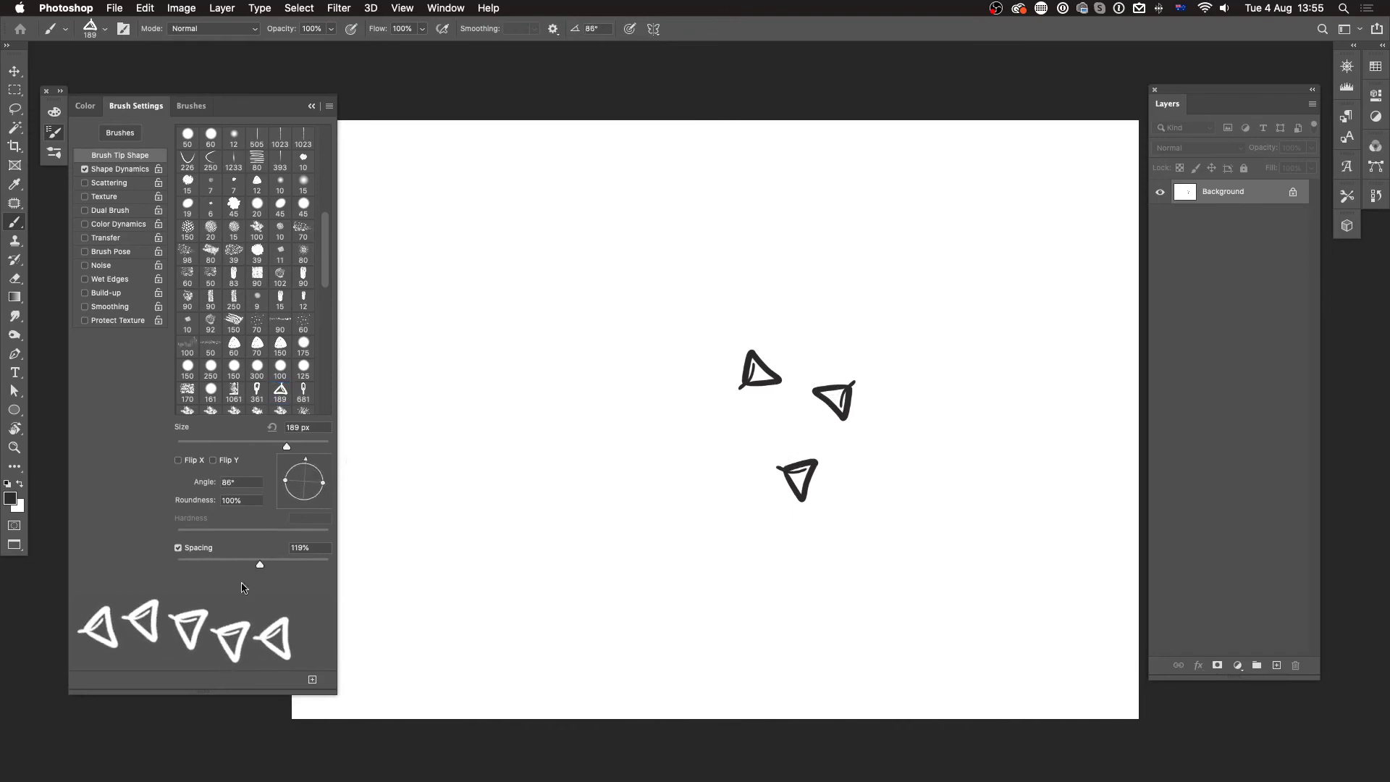
{"action": "left_click_drag", "start_coordinate": [259, 564], "coordinate": [240, 562]}
Paint two vertical strands and one diagonal strand of connected triangles, and fill the background with white.
{"action": "mouse_move", "coordinate": [492, 297]}
{"action": "left_mouse_down"}
{"action": "mouse_move", "coordinate": [517, 337]}
{"action": "mouse_move", "coordinate": [478, 562]}
{"action": "mouse_move", "coordinate": [502, 634]}
{"action": "left_mouse_up"}
{"action": "mouse_move", "coordinate": [556, 327]}
{"action": "left_mouse_down"}
{"action": "mouse_move", "coordinate": [538, 508]}
{"action": "mouse_move", "coordinate": [562, 637]}
{"action": "left_mouse_up"}
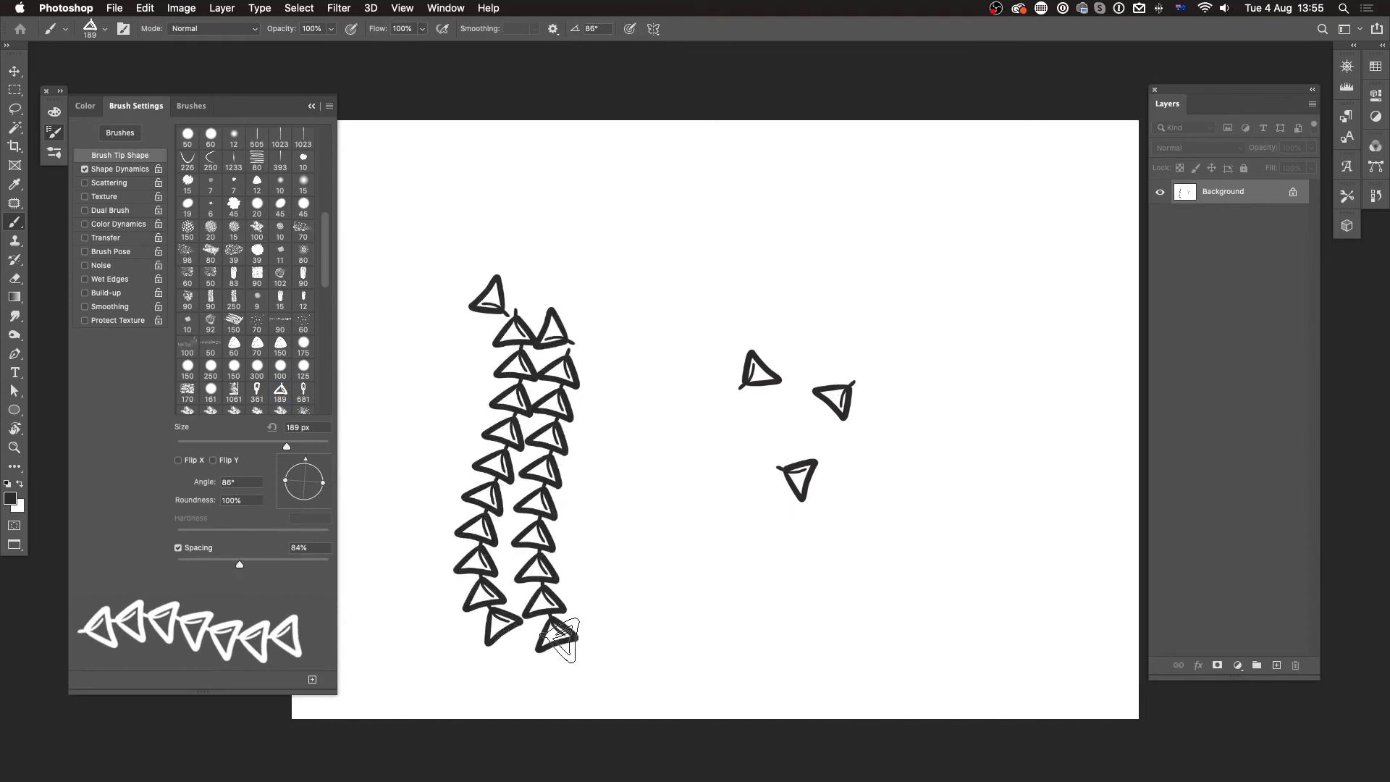
{"action": "mouse_move", "coordinate": [470, 366]}
{"action": "left_mouse_down"}
{"action": "mouse_move", "coordinate": [501, 466]}
{"action": "mouse_move", "coordinate": [635, 611]}
{"action": "mouse_move", "coordinate": [639, 658]}
{"action": "left_mouse_up"}
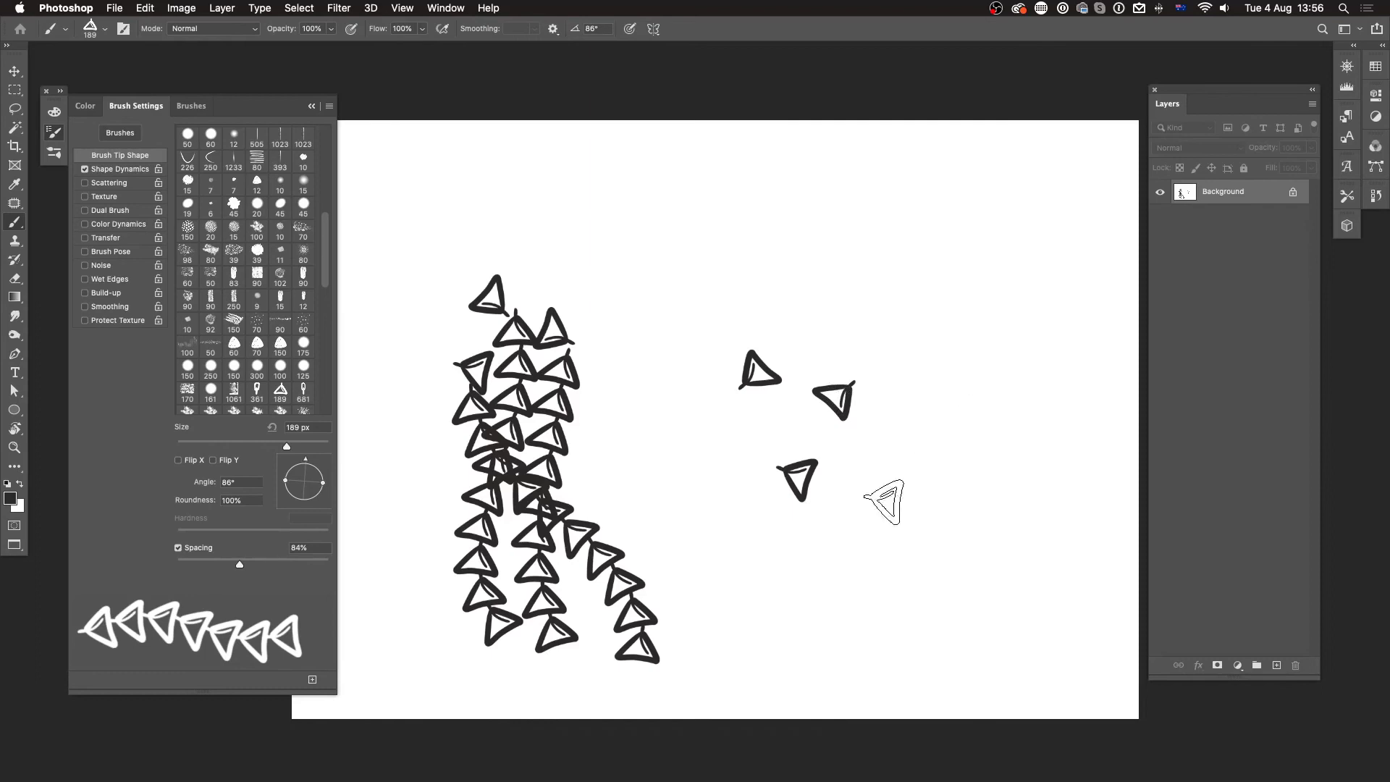
{"action": "key", "text": "super+BackSpace"}
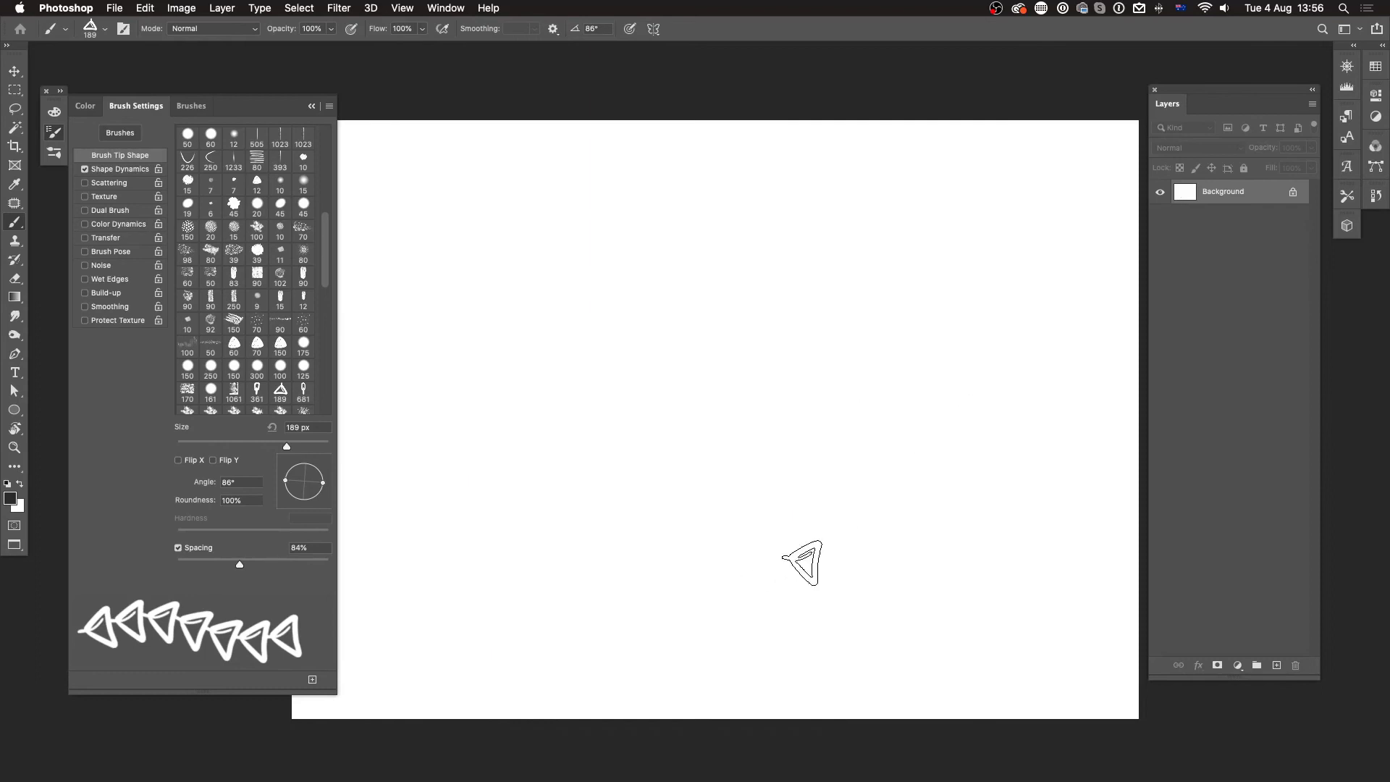
Reduce the triangle brush's spacing to 1% and turn off Shape Dynamics.
{"action": "left_click_drag", "start_coordinate": [240, 564], "coordinate": [108, 593]}
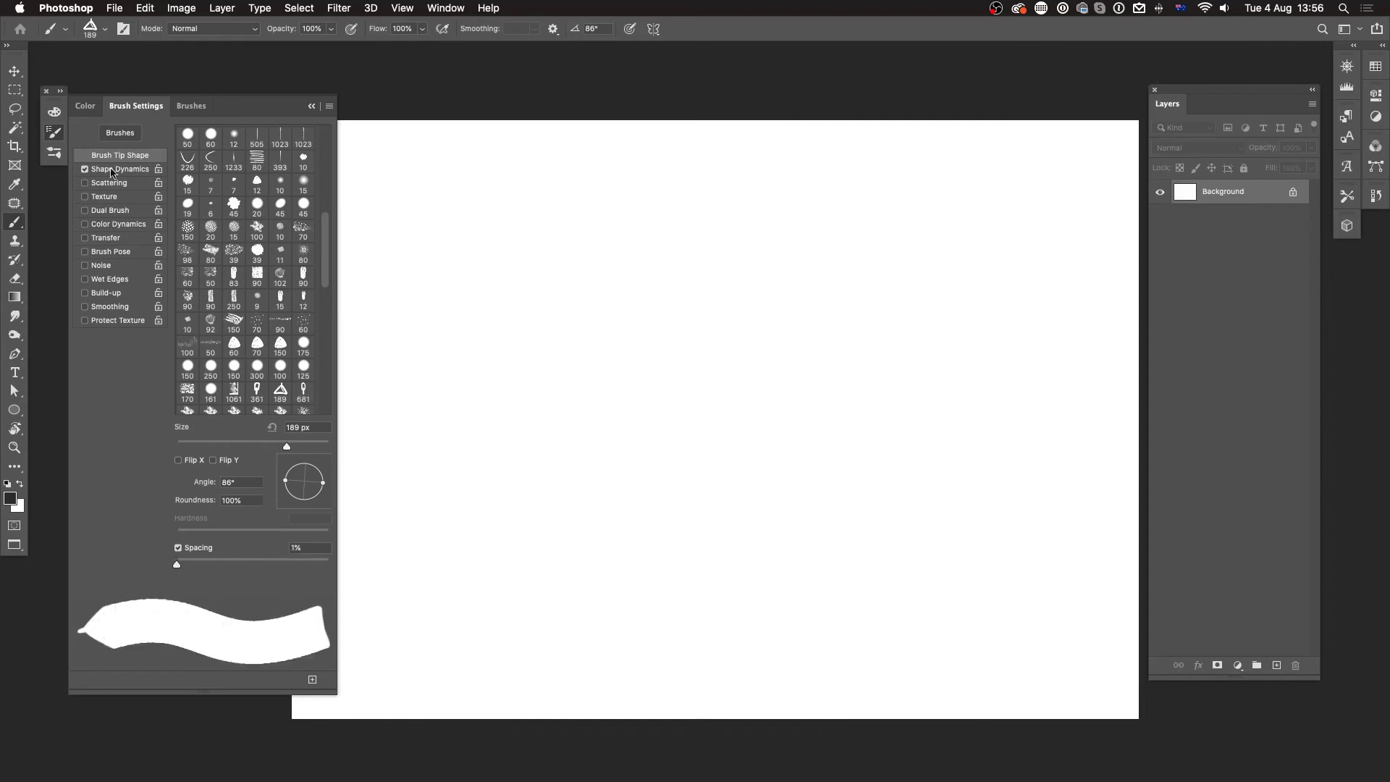
{"action": "left_click", "coordinate": [85, 169]}
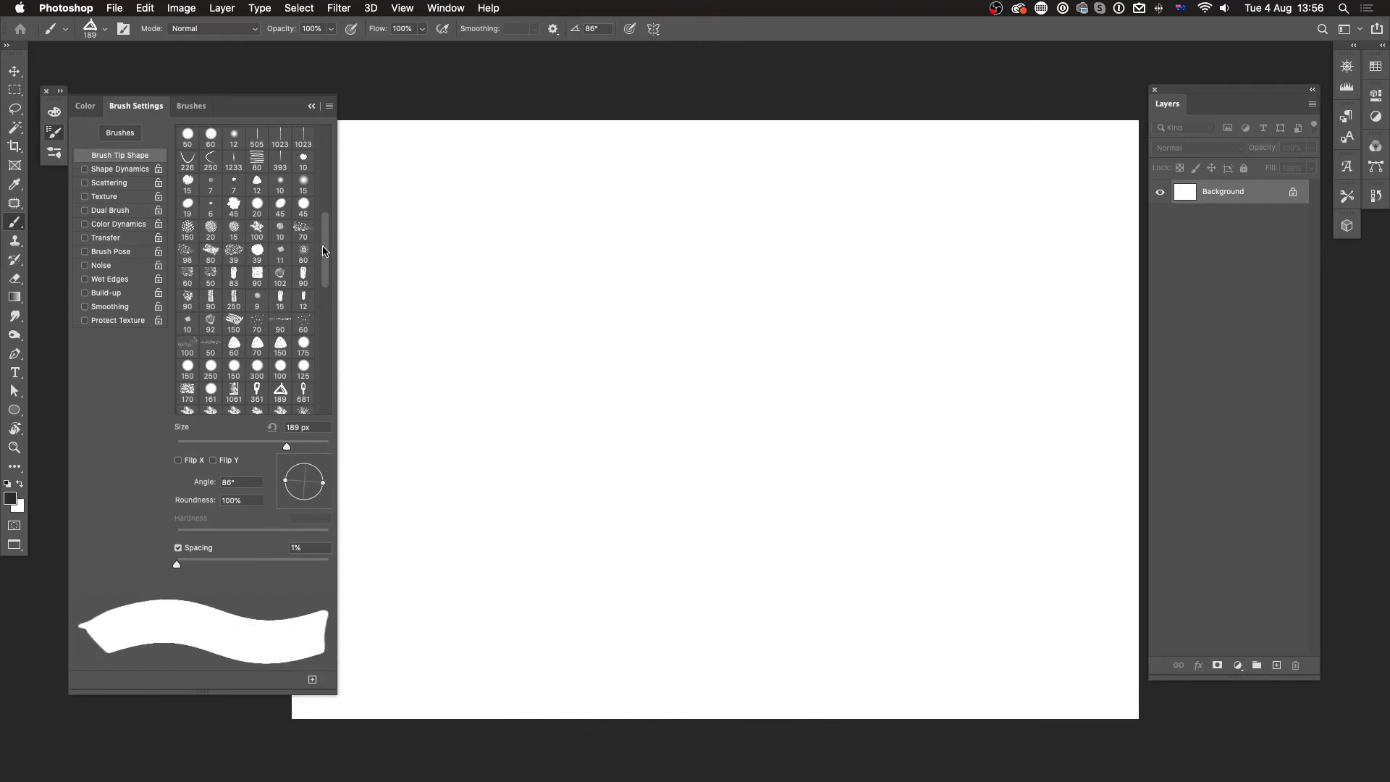
Choose the 74 px maple leaf brush tip and enlarge it to 400 px.
{"action": "scroll", "coordinate": [325, 248], "scroll_direction": "up", "scroll_amount": 10}
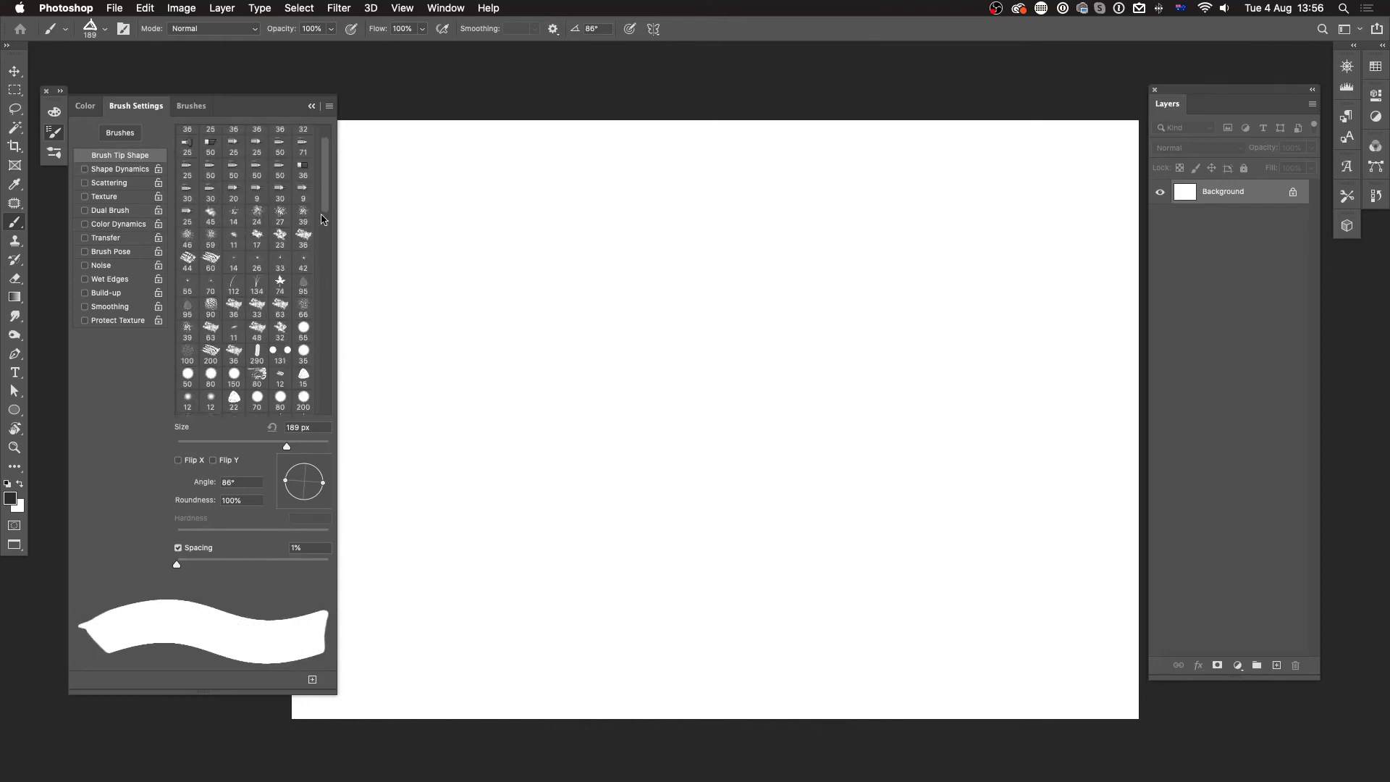
{"action": "left_click", "coordinate": [281, 286]}
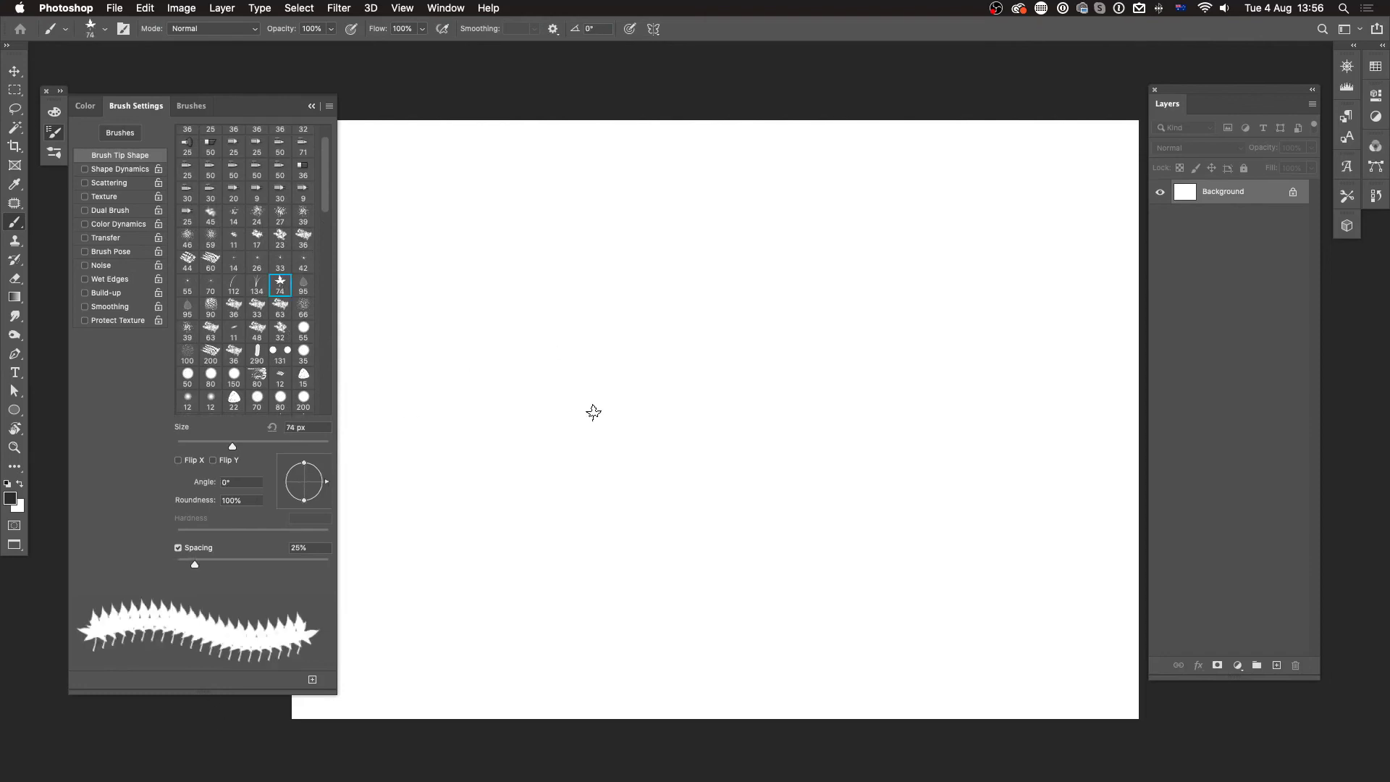
{"action": "key", "text": "bracketright"}
{"action": "key", "text": "bracketright"}
{"action": "key", "text": "bracketright"}
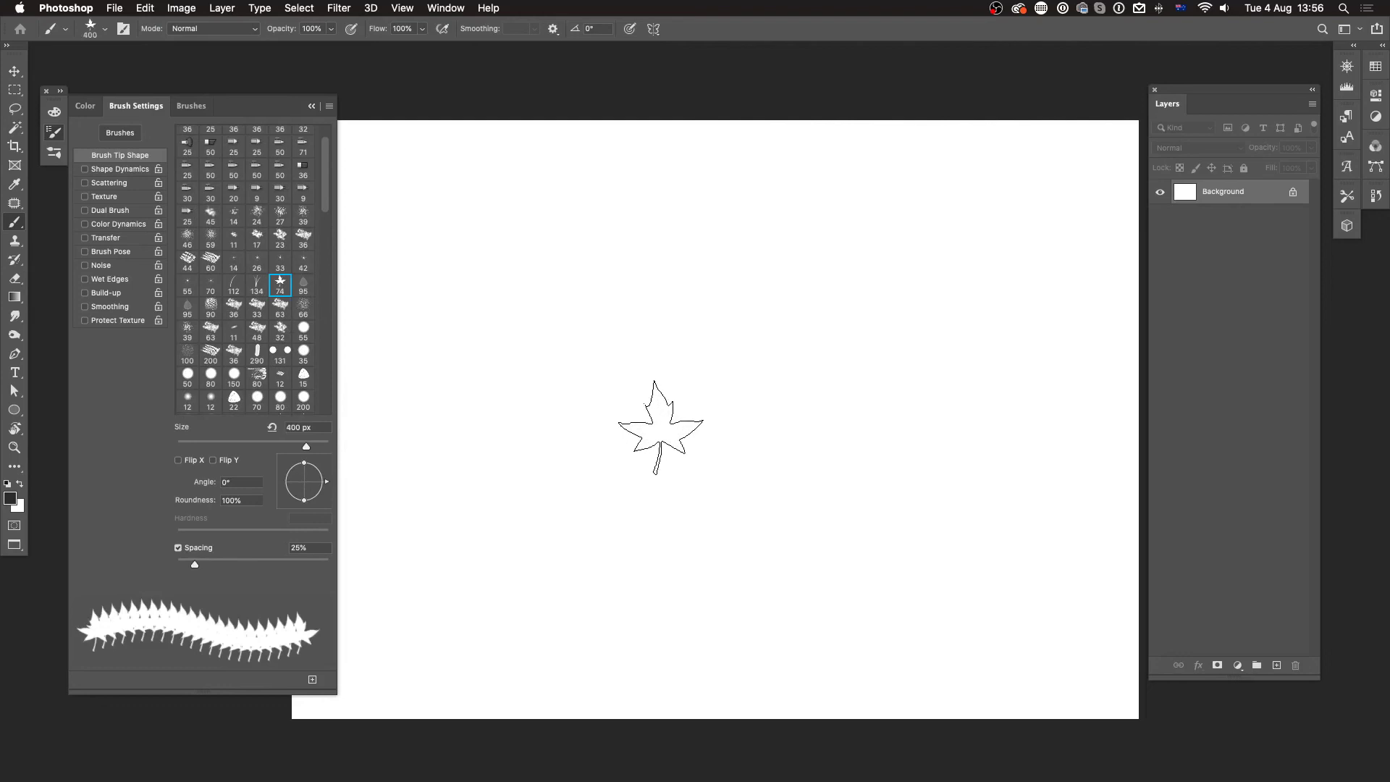
Choose the 112 px grass blade tip at 250 px and paint two long horizontal rows across the canvas.
{"action": "left_click", "coordinate": [233, 286]}
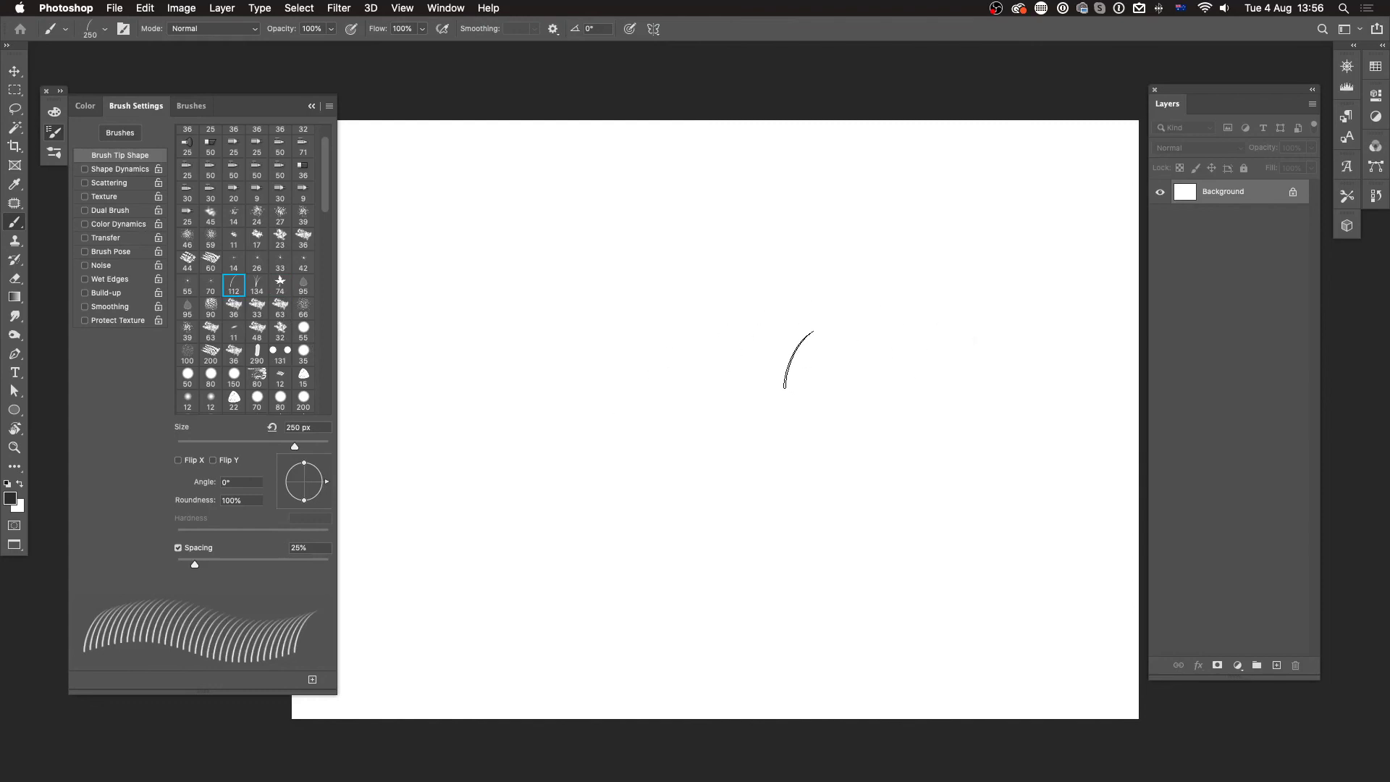
{"action": "left_click_drag", "start_coordinate": [472, 415], "coordinate": [940, 391]}
{"action": "left_click_drag", "start_coordinate": [467, 505], "coordinate": [1014, 487]}
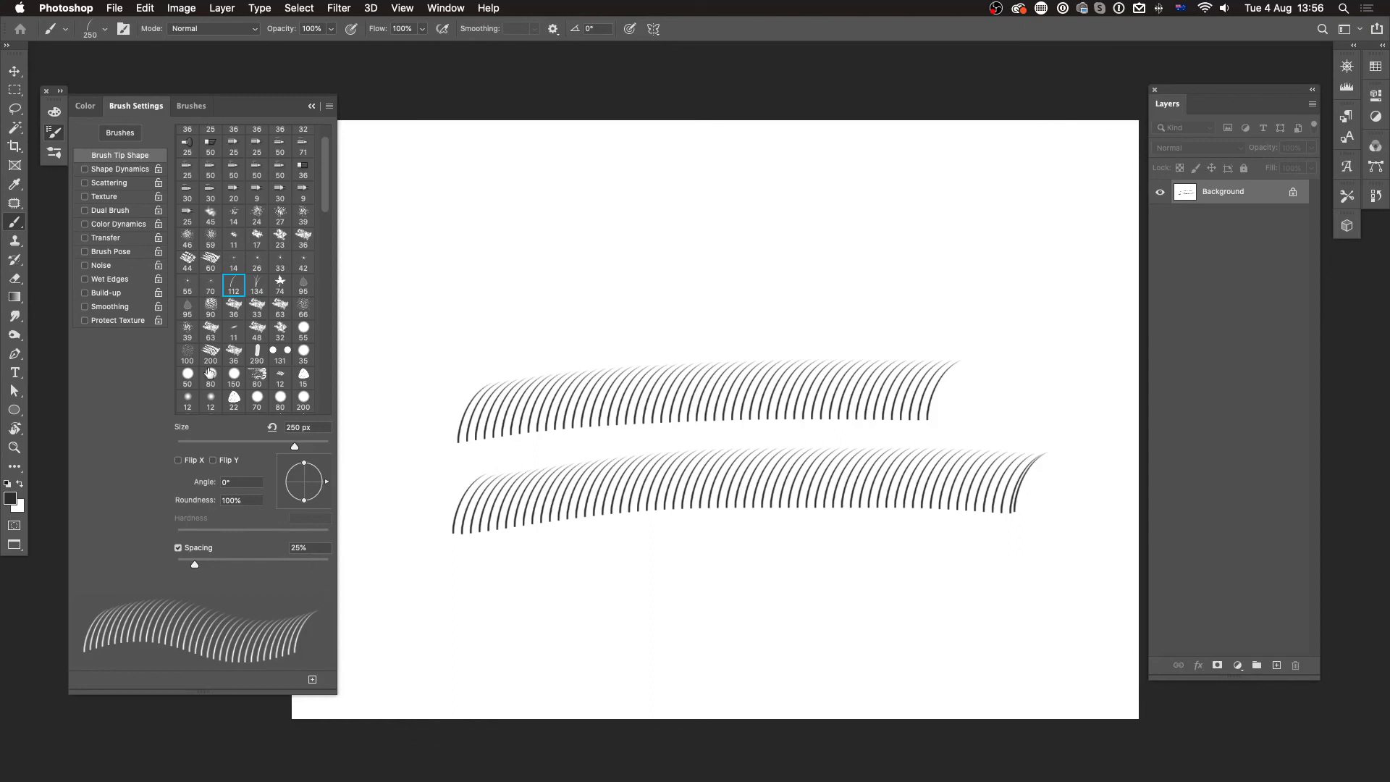
Enable Shape Dynamics with 55% size jitter and paint overlapping grass strokes above the two existing rows.
{"action": "left_click", "coordinate": [120, 171]}
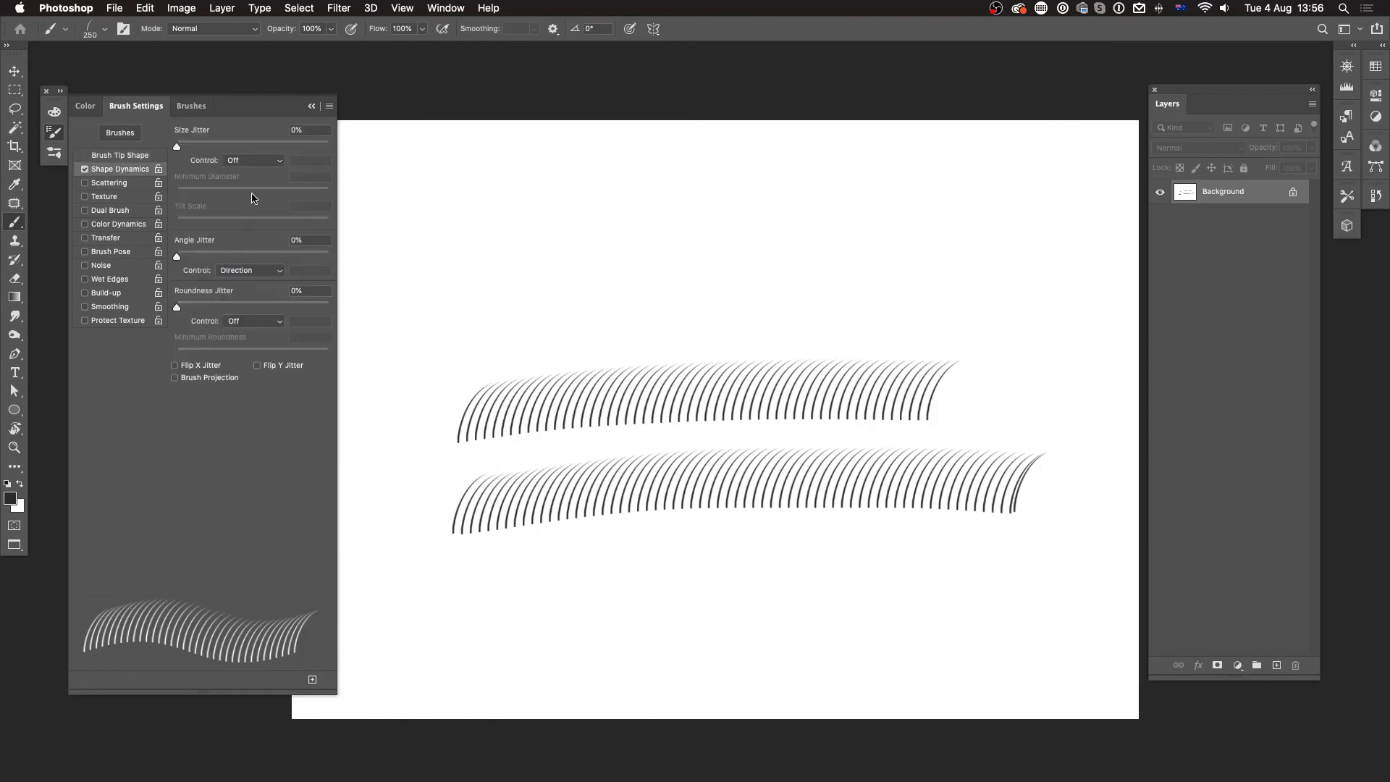
{"action": "left_click_drag", "start_coordinate": [178, 150], "coordinate": [261, 150]}
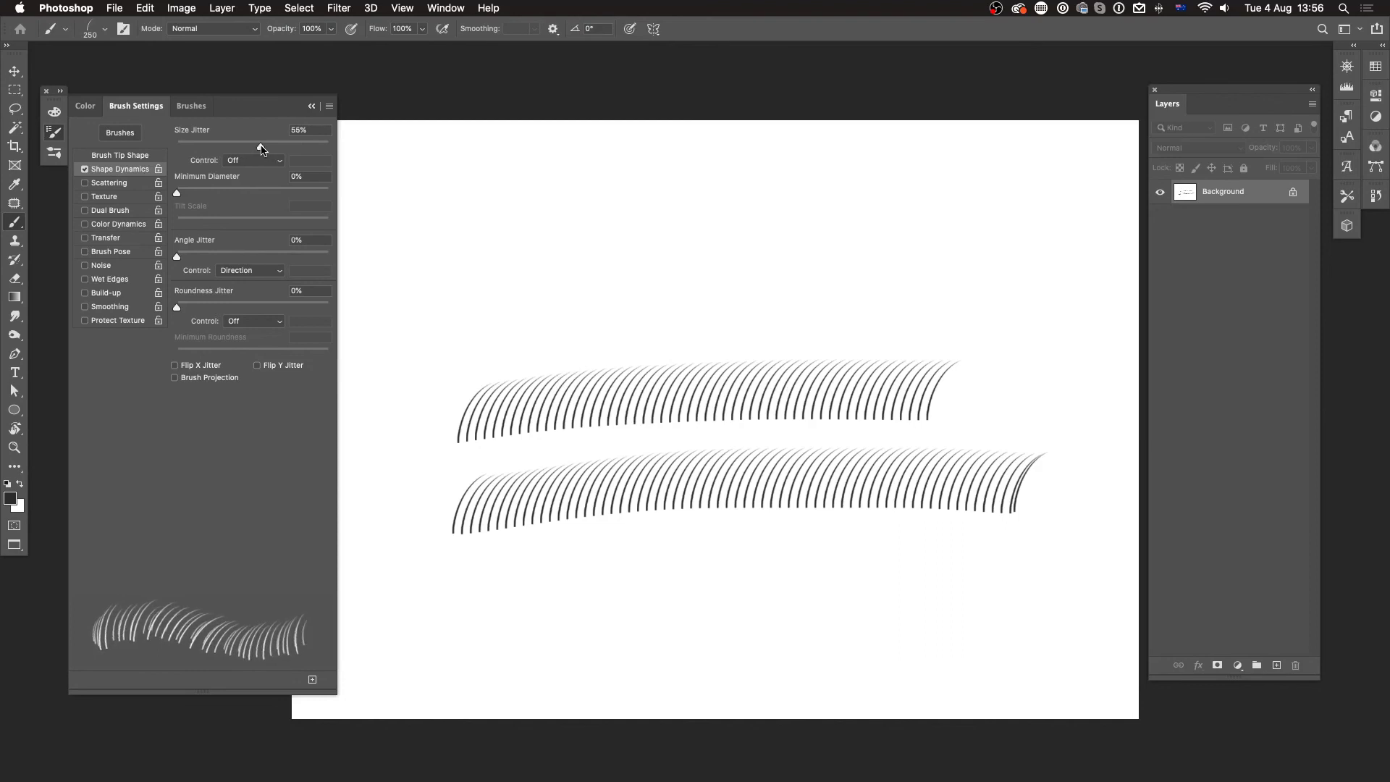
{"action": "mouse_move", "coordinate": [472, 316]}
{"action": "left_mouse_down"}
{"action": "mouse_move", "coordinate": [988, 296]}
{"action": "mouse_move", "coordinate": [629, 313]}
{"action": "mouse_move", "coordinate": [941, 300]}
{"action": "mouse_move", "coordinate": [714, 300]}
{"action": "mouse_move", "coordinate": [914, 293]}
{"action": "left_mouse_up"}
{"action": "left_click_drag", "start_coordinate": [511, 301], "coordinate": [945, 283]}
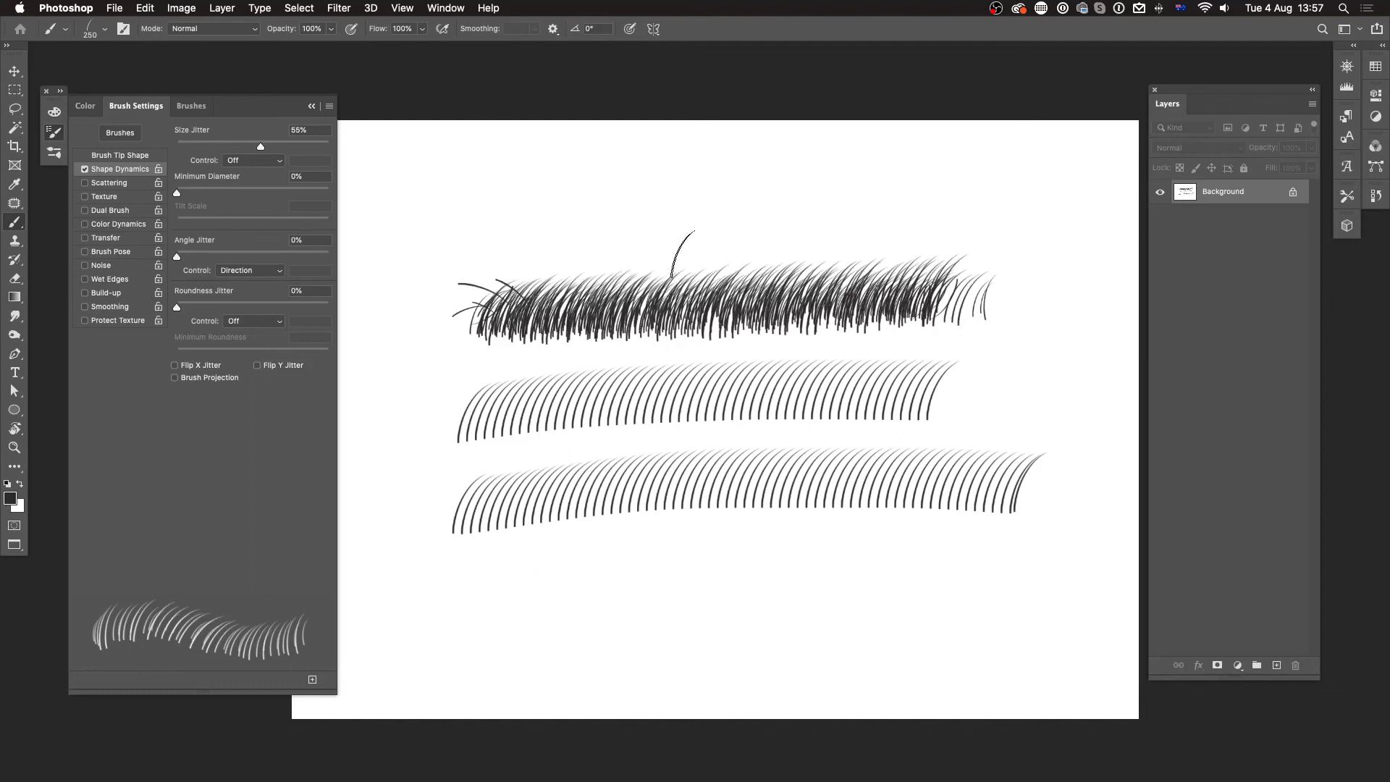
Turn off the angle control, try a grass stroke above the rows with 100% angle jitter, and undo the stroke.
{"action": "left_click", "coordinate": [257, 276]}
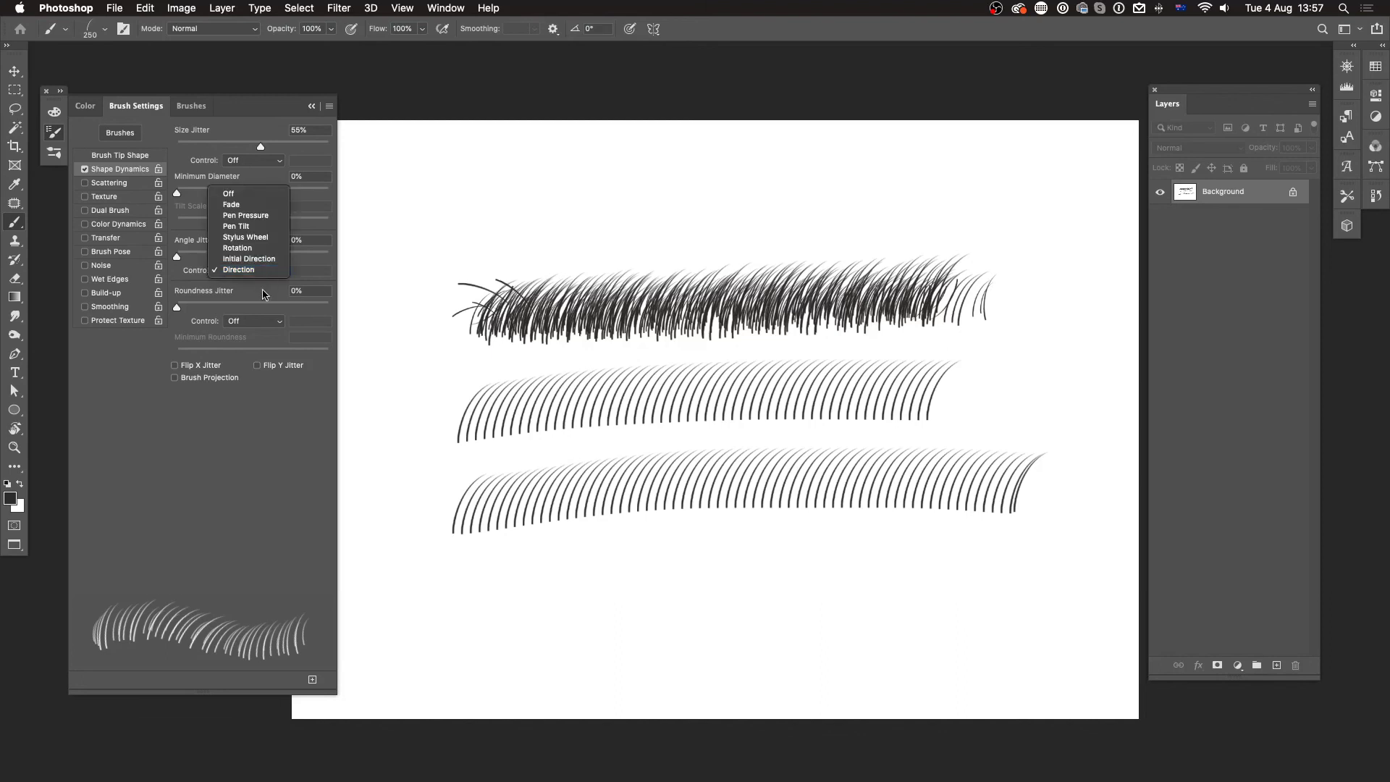
{"action": "left_click", "coordinate": [253, 198]}
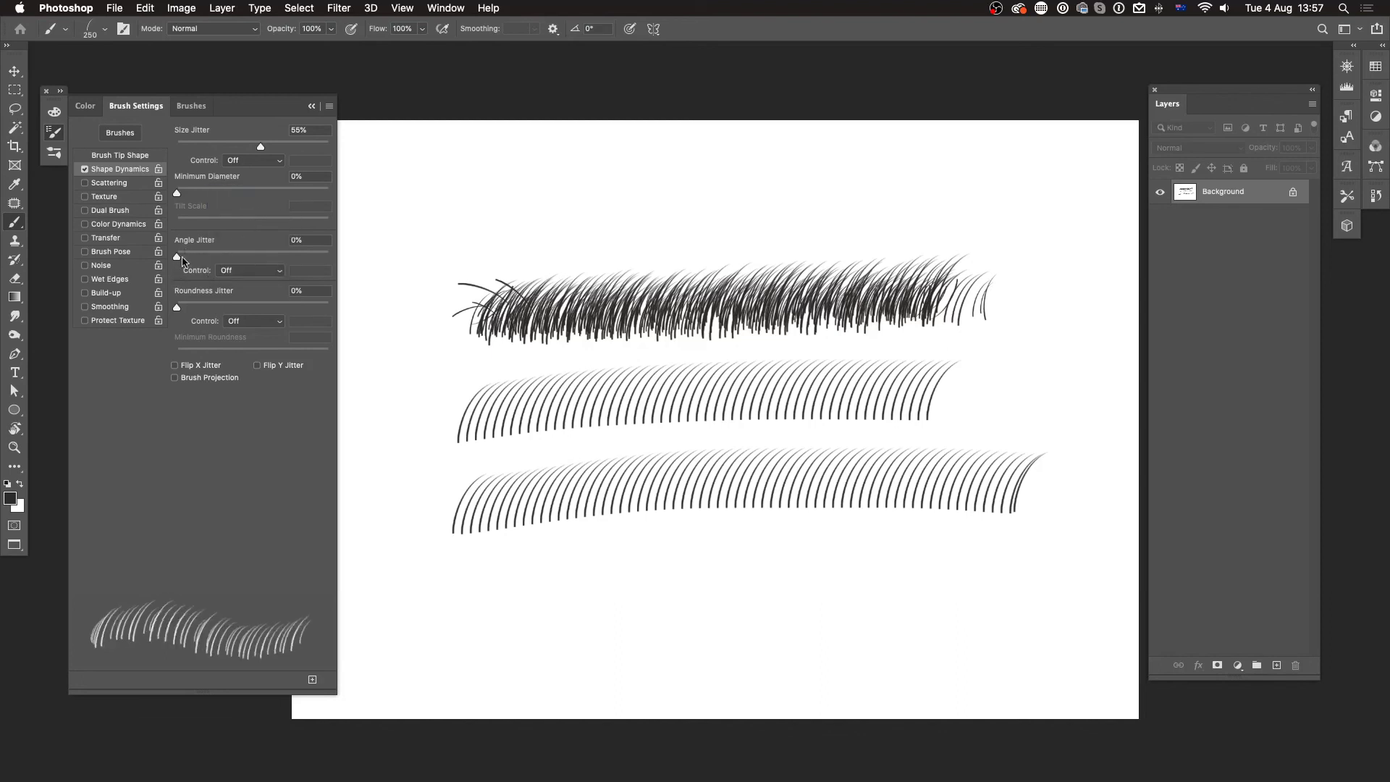
{"action": "left_click_drag", "start_coordinate": [179, 259], "coordinate": [327, 254]}
{"action": "left_click_drag", "start_coordinate": [461, 204], "coordinate": [1039, 190]}
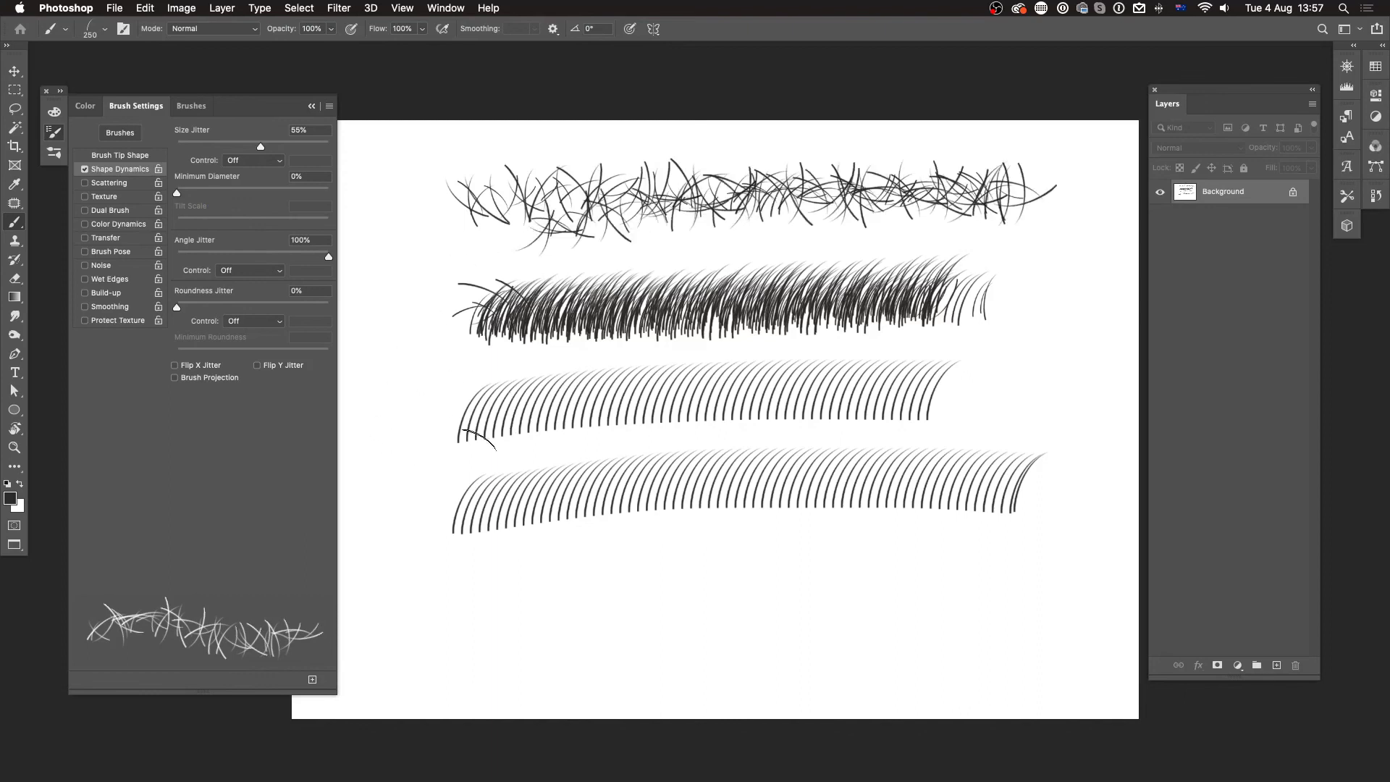
{"action": "key", "text": "super+z"}
Reduce the angle jitter to 6% and paint a grass row above the existing ones.
{"action": "left_click_drag", "start_coordinate": [327, 261], "coordinate": [186, 267]}
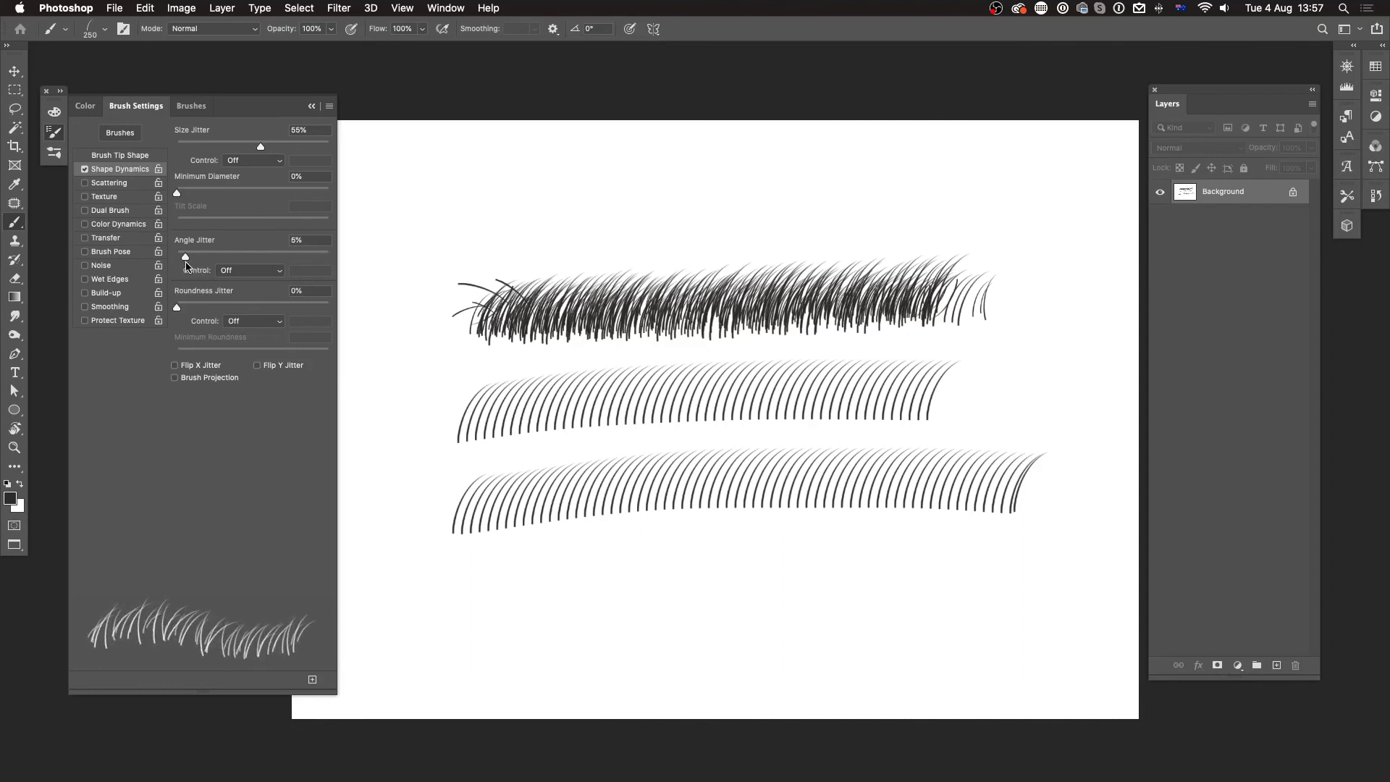
{"action": "left_click_drag", "start_coordinate": [485, 214], "coordinate": [879, 192]}
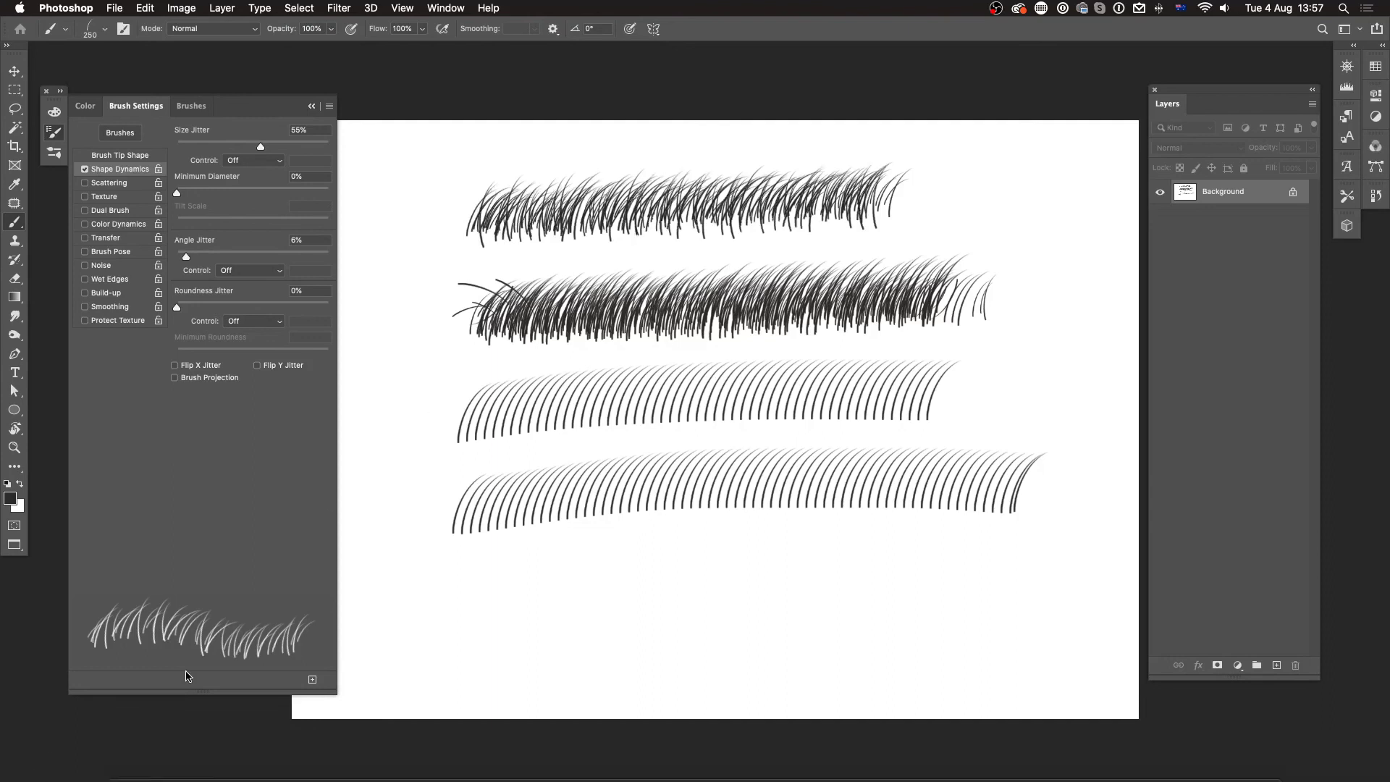
{"action": "mouse_move", "coordinate": [714, 235]}
{"action": "left_mouse_down"}
{"action": "mouse_move", "coordinate": [519, 247]}
{"action": "mouse_move", "coordinate": [734, 233]}
{"action": "mouse_move", "coordinate": [454, 233]}
{"action": "mouse_move", "coordinate": [695, 237]}
{"action": "mouse_move", "coordinate": [980, 203]}
{"action": "mouse_move", "coordinate": [815, 230]}
{"action": "left_mouse_up"}
Enlarge the grass brush to 500 px in stages while painting bigger blades over the two upper rows.
{"action": "key", "text": "bracketright"}
{"action": "key", "text": "bracketright"}
{"action": "key", "text": "bracketright"}
{"action": "key", "text": "bracketright"}
{"action": "mouse_move", "coordinate": [443, 216]}
{"action": "left_mouse_down"}
{"action": "mouse_move", "coordinate": [735, 200]}
{"action": "mouse_move", "coordinate": [464, 223]}
{"action": "mouse_move", "coordinate": [704, 220]}
{"action": "mouse_move", "coordinate": [466, 263]}
{"action": "mouse_move", "coordinate": [502, 284]}
{"action": "mouse_move", "coordinate": [601, 271]}
{"action": "left_mouse_up"}
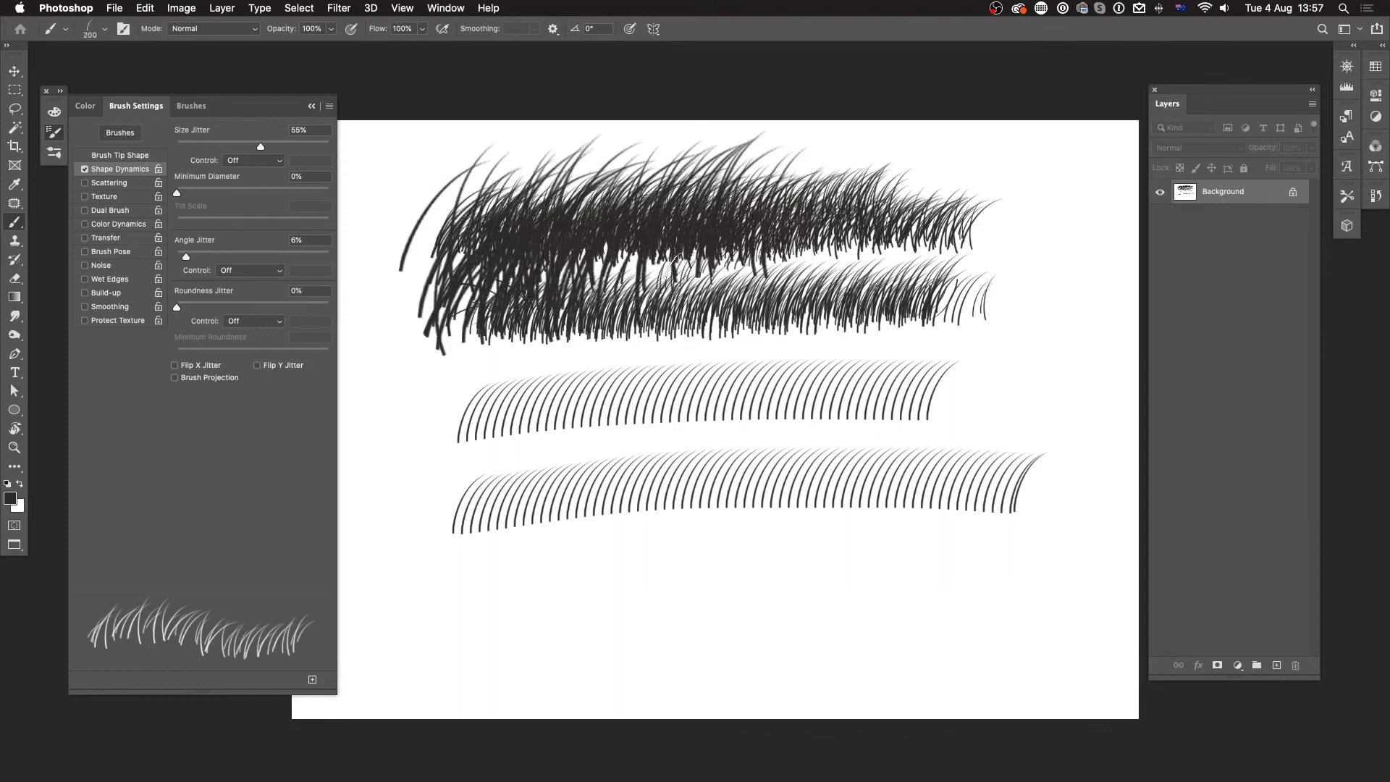
{"action": "key", "text": "bracketright"}
{"action": "key", "text": "bracketright"}
{"action": "mouse_move", "coordinate": [644, 265]}
{"action": "left_mouse_down"}
{"action": "mouse_move", "coordinate": [695, 265]}
{"action": "mouse_move", "coordinate": [745, 298]}
{"action": "left_mouse_up"}
{"action": "key", "text": "bracketright"}
Fill the whole Background layer with white and add a new empty layer above it.
{"action": "key", "text": "super+BackSpace"}
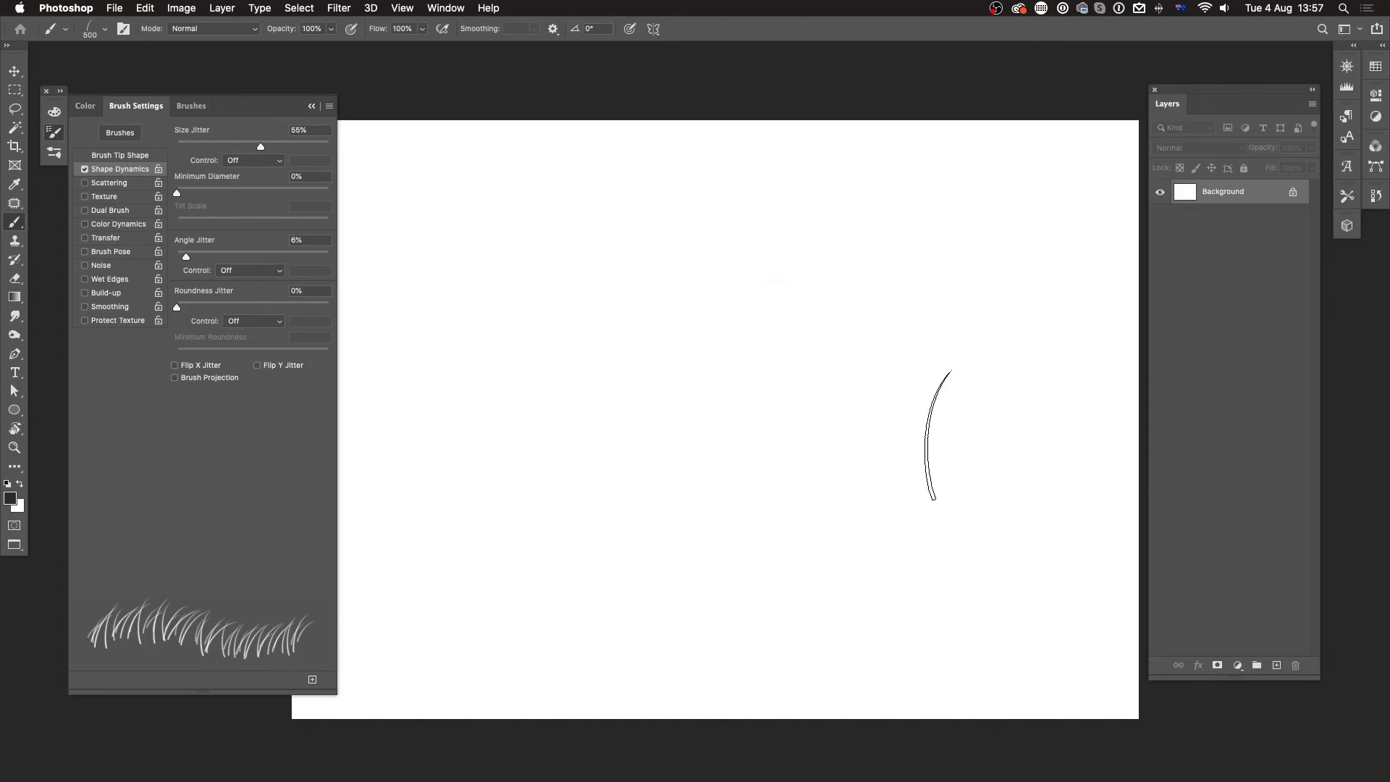
{"action": "left_click", "coordinate": [1277, 667]}
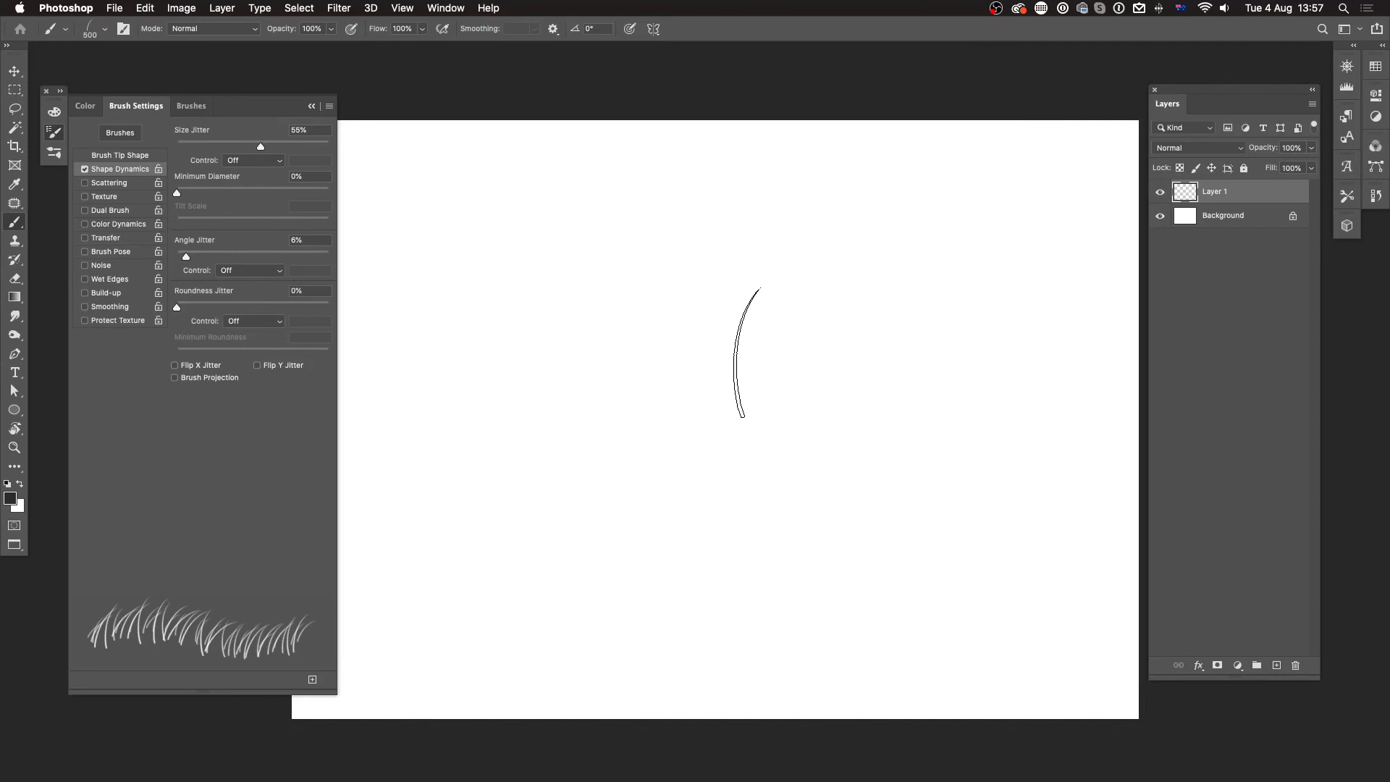
Set the foreground colour to bright green, paint a test patch of grass on Layer 1 and undo it.
{"action": "left_click", "coordinate": [15, 500]}
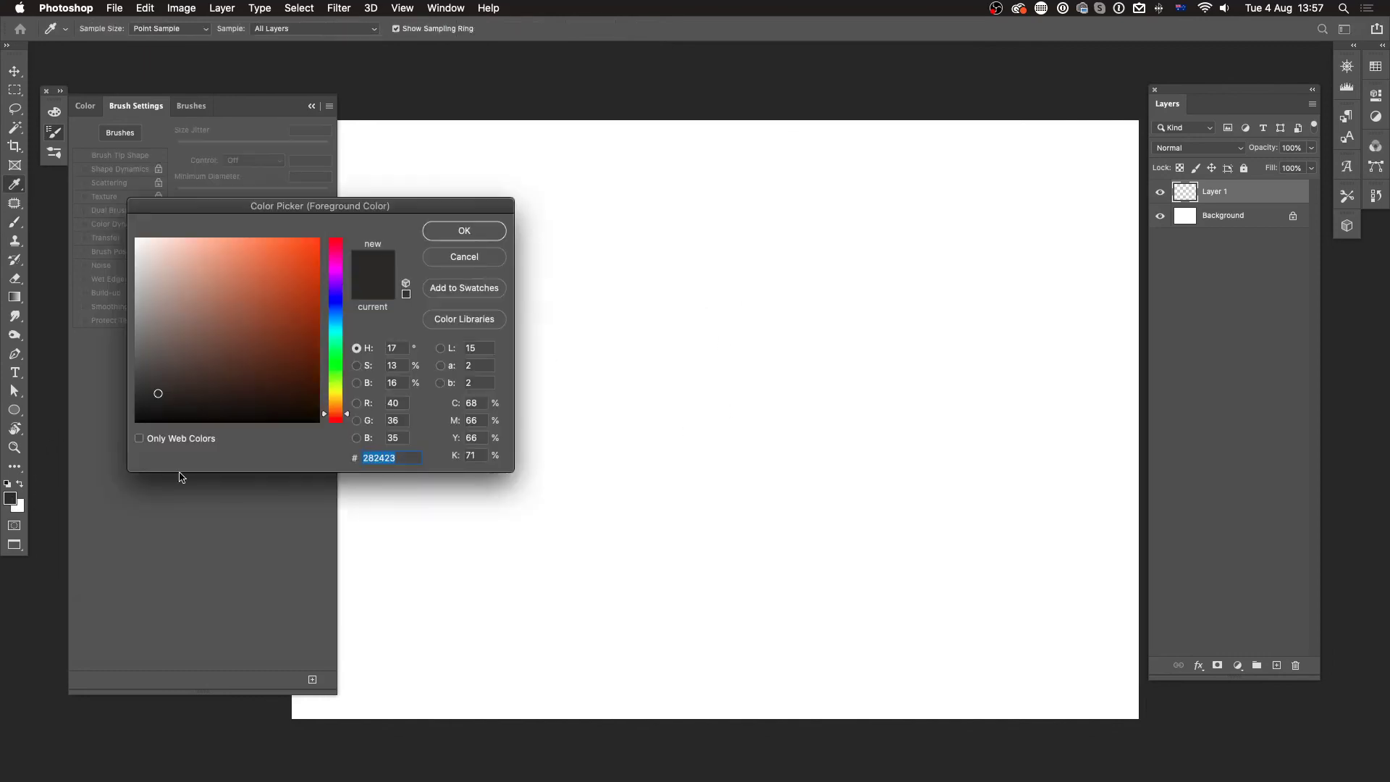
{"action": "left_click", "coordinate": [338, 374]}
{"action": "left_click_drag", "start_coordinate": [311, 280], "coordinate": [319, 278]}
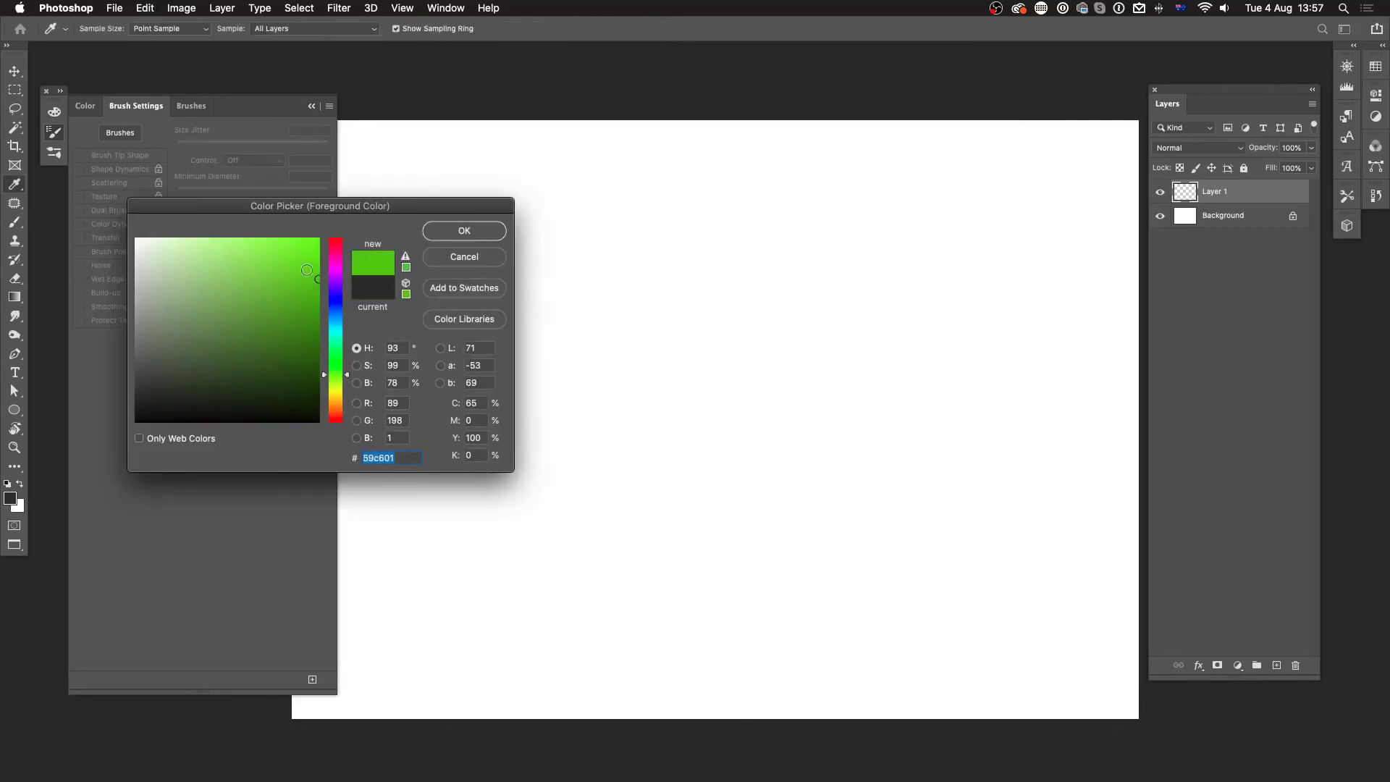
{"action": "left_click", "coordinate": [465, 230]}
{"action": "mouse_move", "coordinate": [507, 395]}
{"action": "left_mouse_down"}
{"action": "mouse_move", "coordinate": [983, 385]}
{"action": "mouse_move", "coordinate": [462, 423]}
{"action": "mouse_move", "coordinate": [995, 399]}
{"action": "mouse_move", "coordinate": [525, 426]}
{"action": "mouse_move", "coordinate": [872, 404]}
{"action": "mouse_move", "coordinate": [650, 410]}
{"action": "mouse_move", "coordinate": [780, 423]}
{"action": "mouse_move", "coordinate": [739, 449]}
{"action": "mouse_move", "coordinate": [379, 471]}
{"action": "left_mouse_up"}
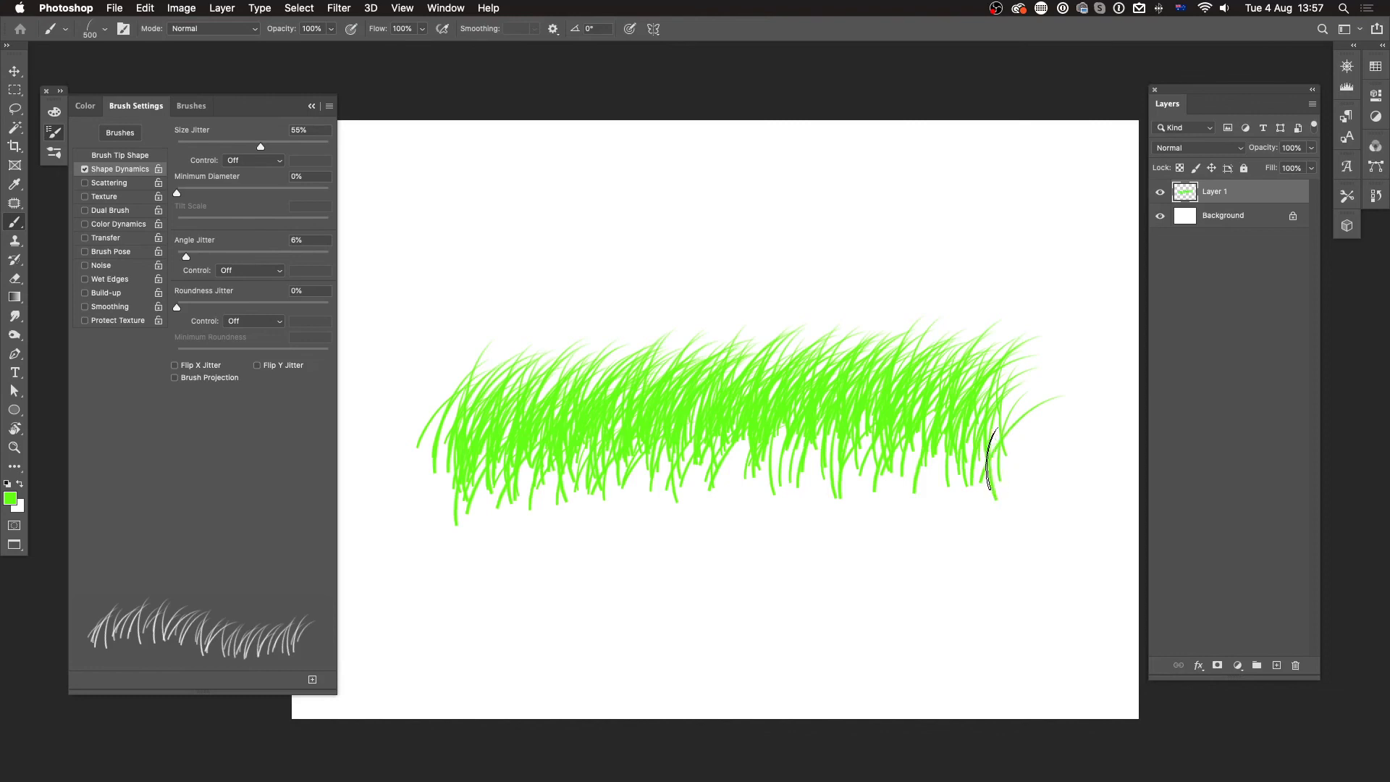
{"action": "key", "text": "super+z"}
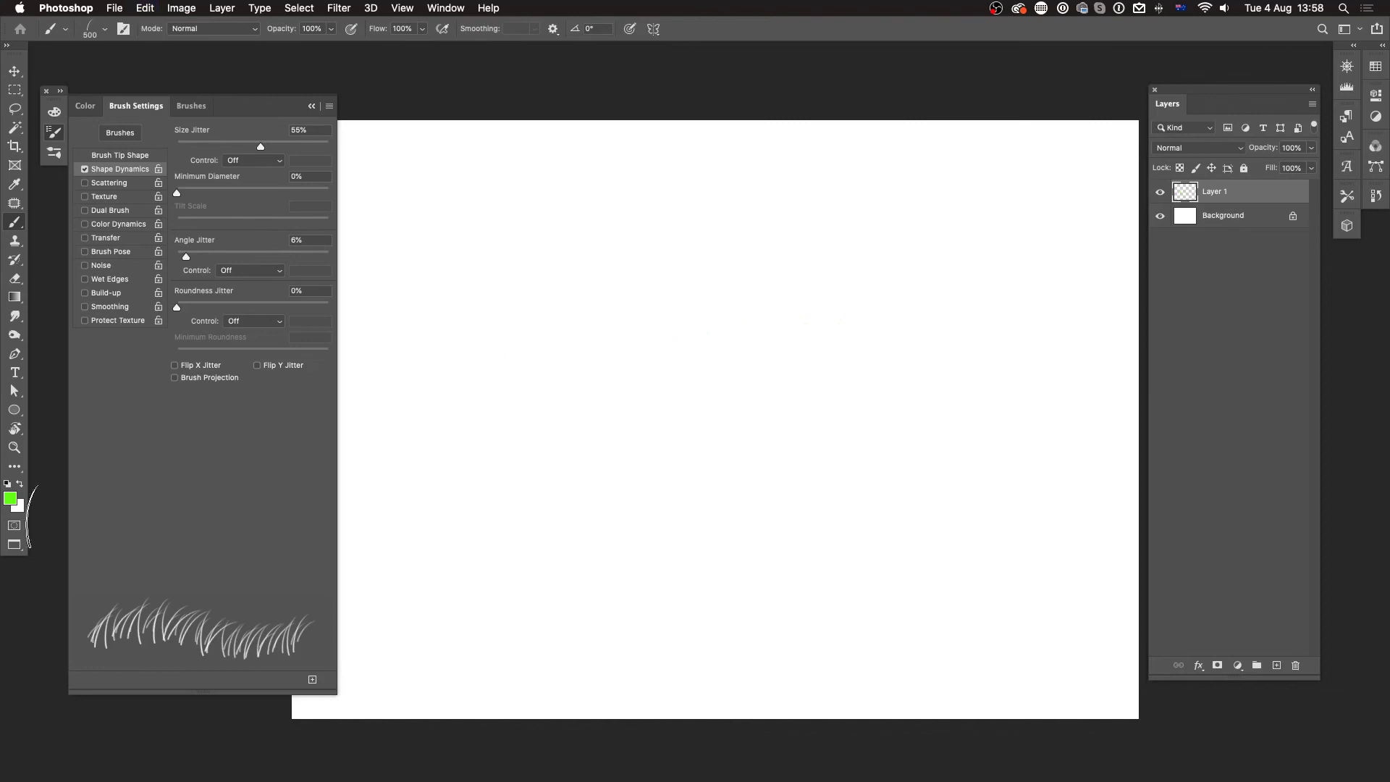
Darken the green foreground colour and swap it with the white background colour.
{"action": "left_click", "coordinate": [11, 497]}
{"action": "left_click_drag", "start_coordinate": [314, 275], "coordinate": [316, 290]}
{"action": "left_click", "coordinate": [461, 236]}
Change the white foreground colour to a yellow-green with a 68° hue and enable Color Dynamics for the brush.
{"action": "left_click", "coordinate": [11, 498]}
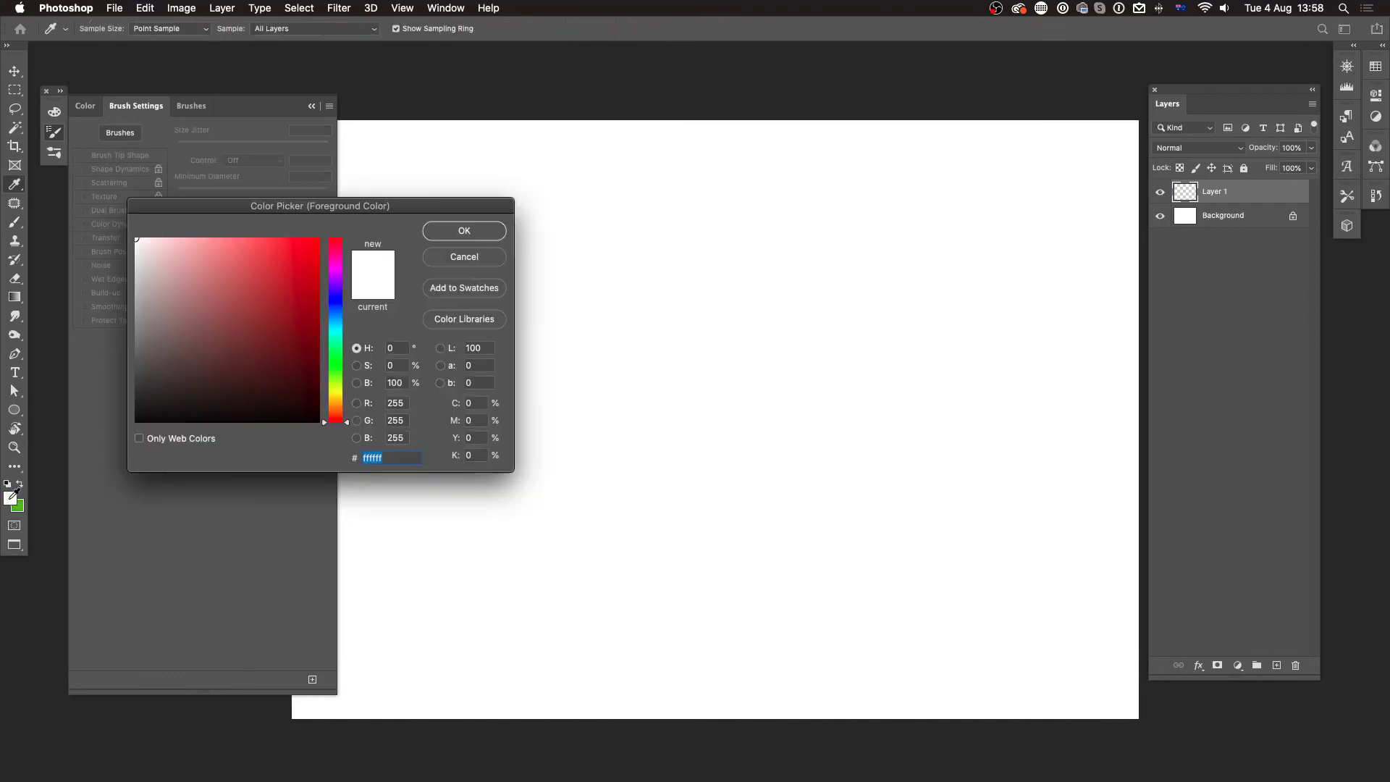
{"action": "left_click", "coordinate": [339, 393]}
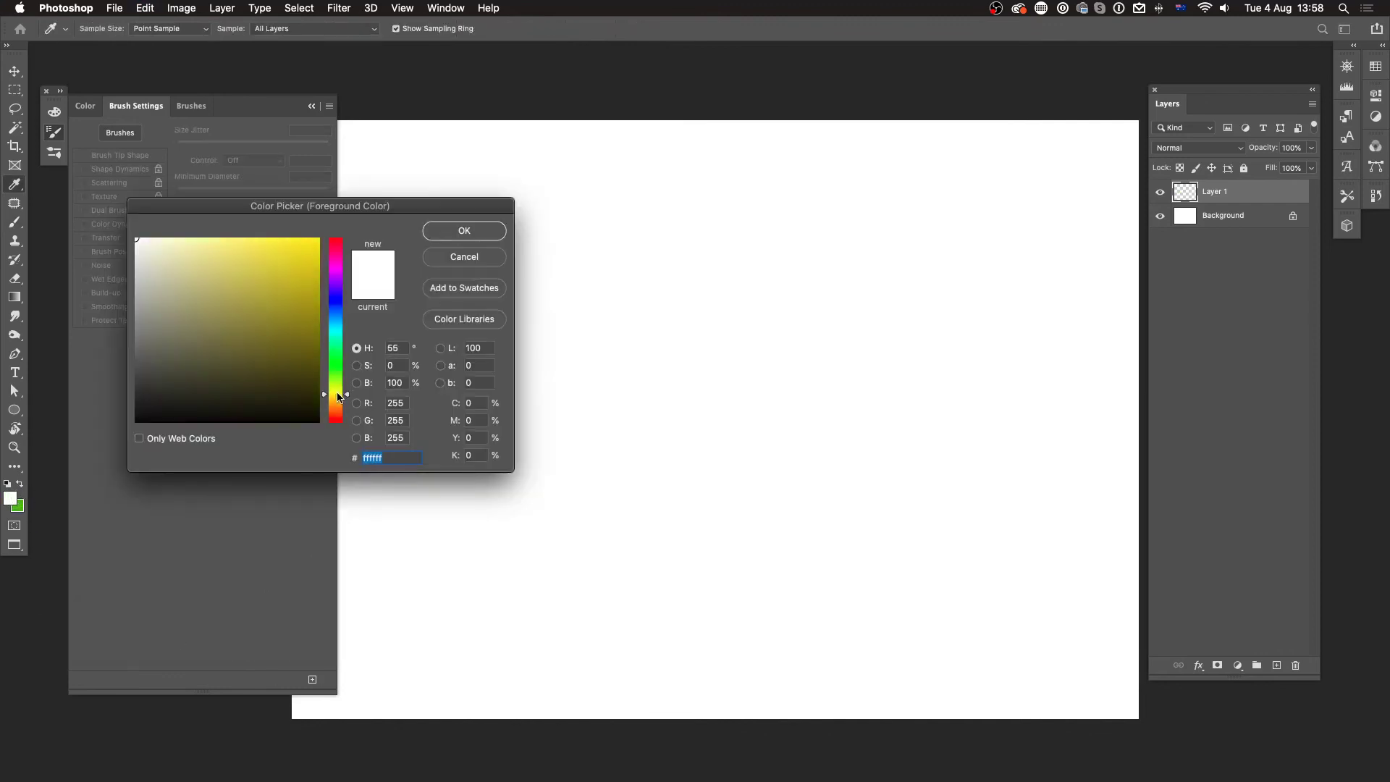
{"action": "left_click", "coordinate": [320, 233]}
{"action": "left_click_drag", "start_coordinate": [340, 395], "coordinate": [341, 392]}
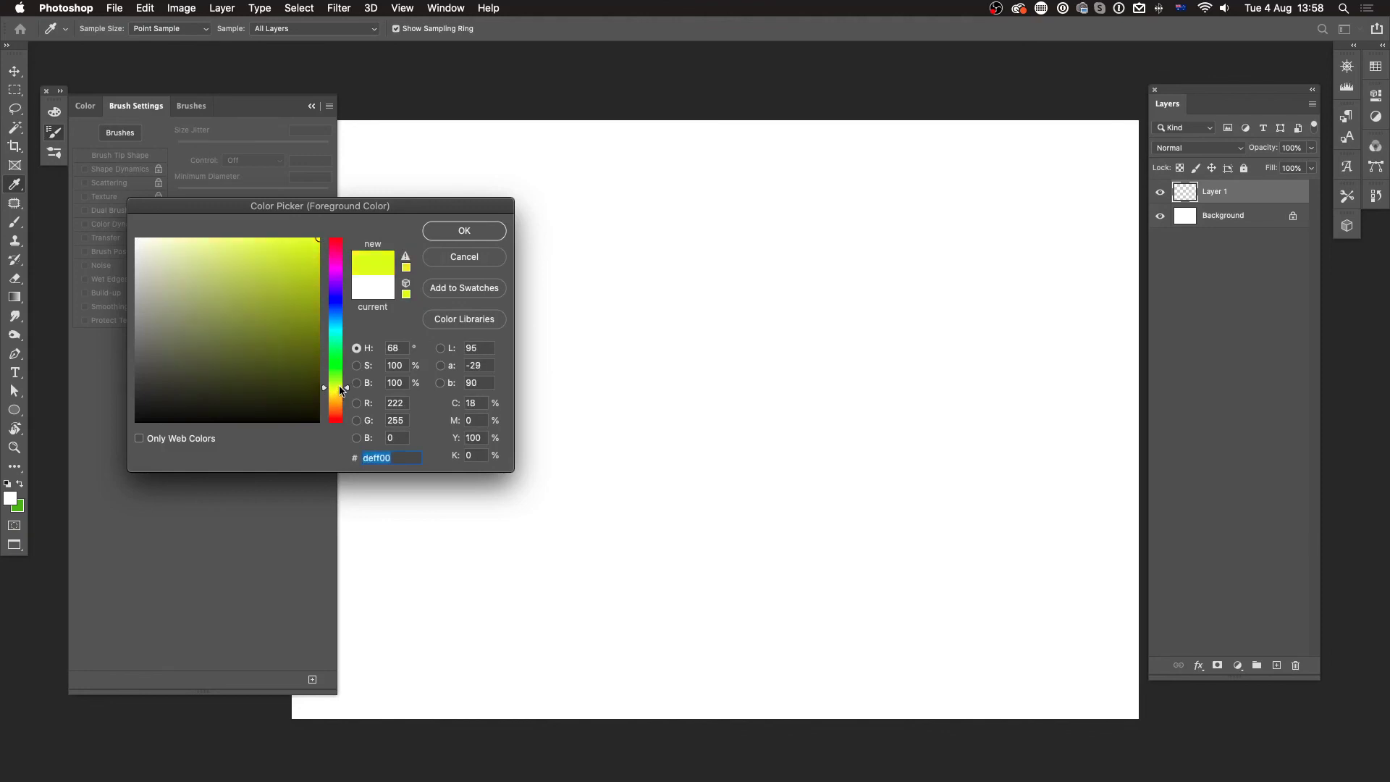
{"action": "left_click", "coordinate": [316, 290]}
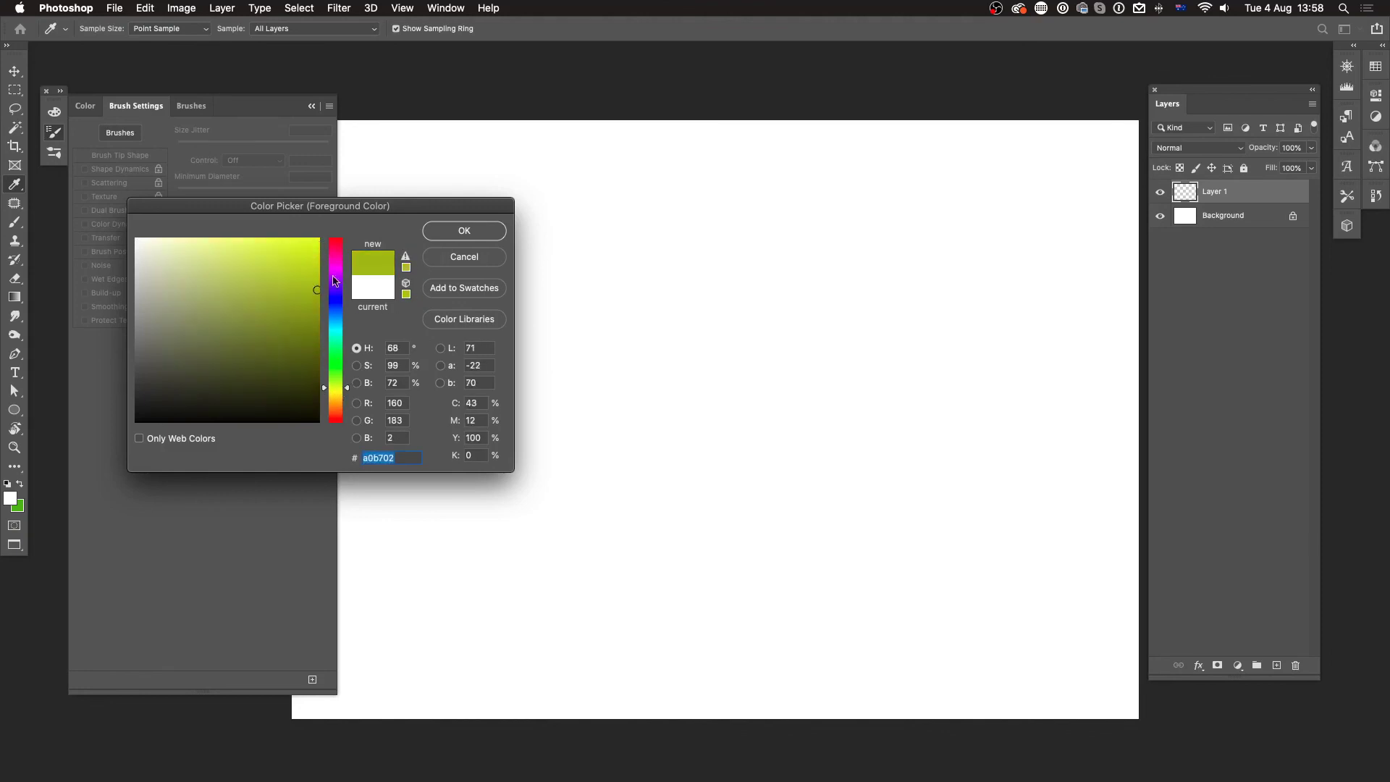
{"action": "left_click", "coordinate": [318, 271]}
{"action": "left_click", "coordinate": [484, 229]}
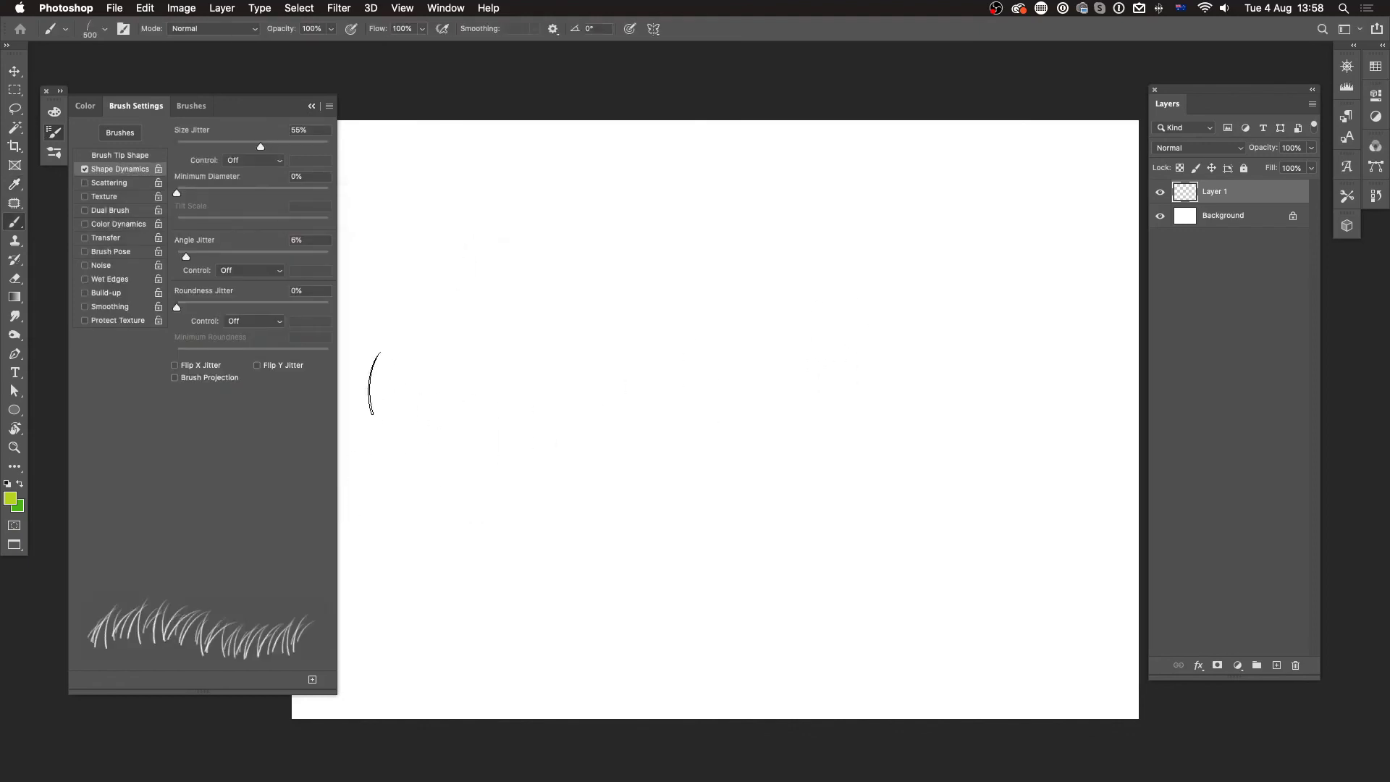
{"action": "left_click", "coordinate": [131, 226]}
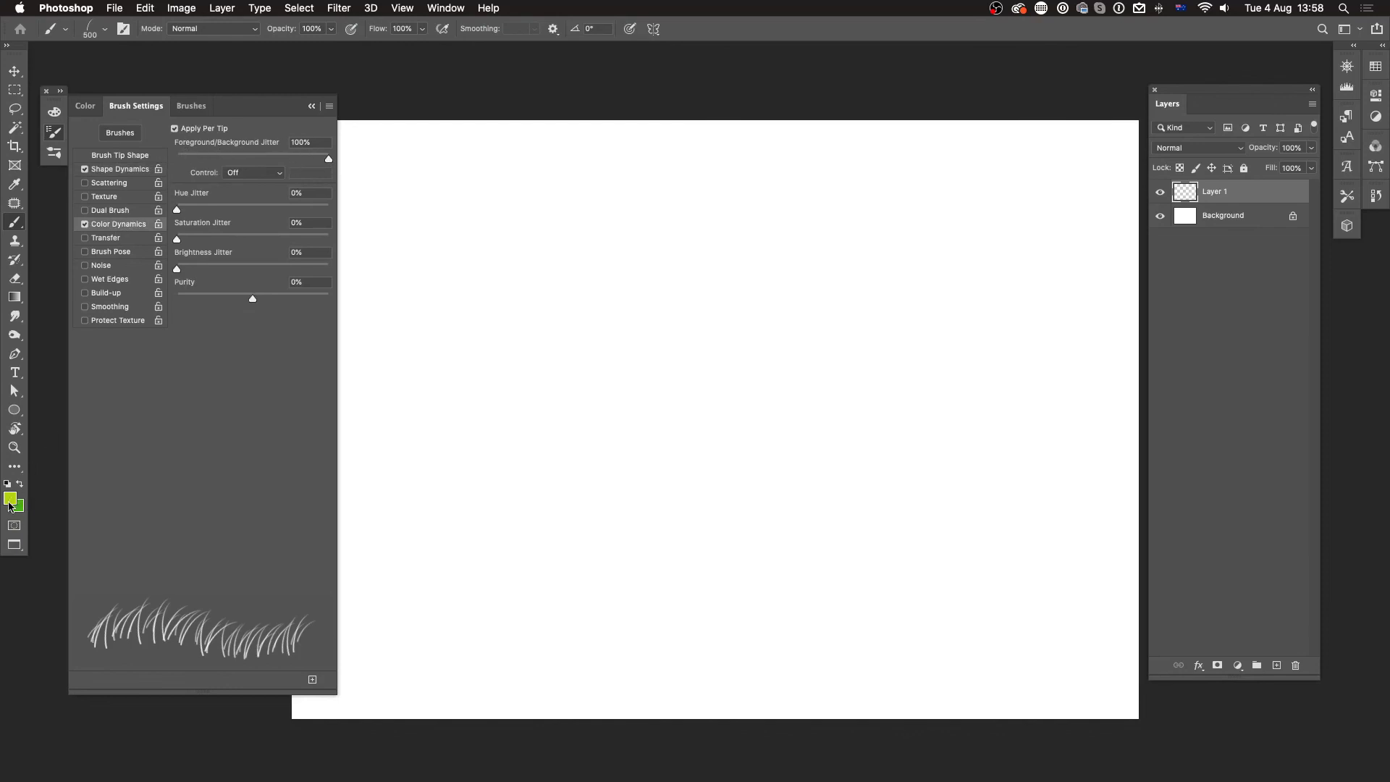
Fill a wide rectangular selection in the canvas's upper area with a horizontal yellow-green to green gradient and deselect.
{"action": "key", "text": "m"}
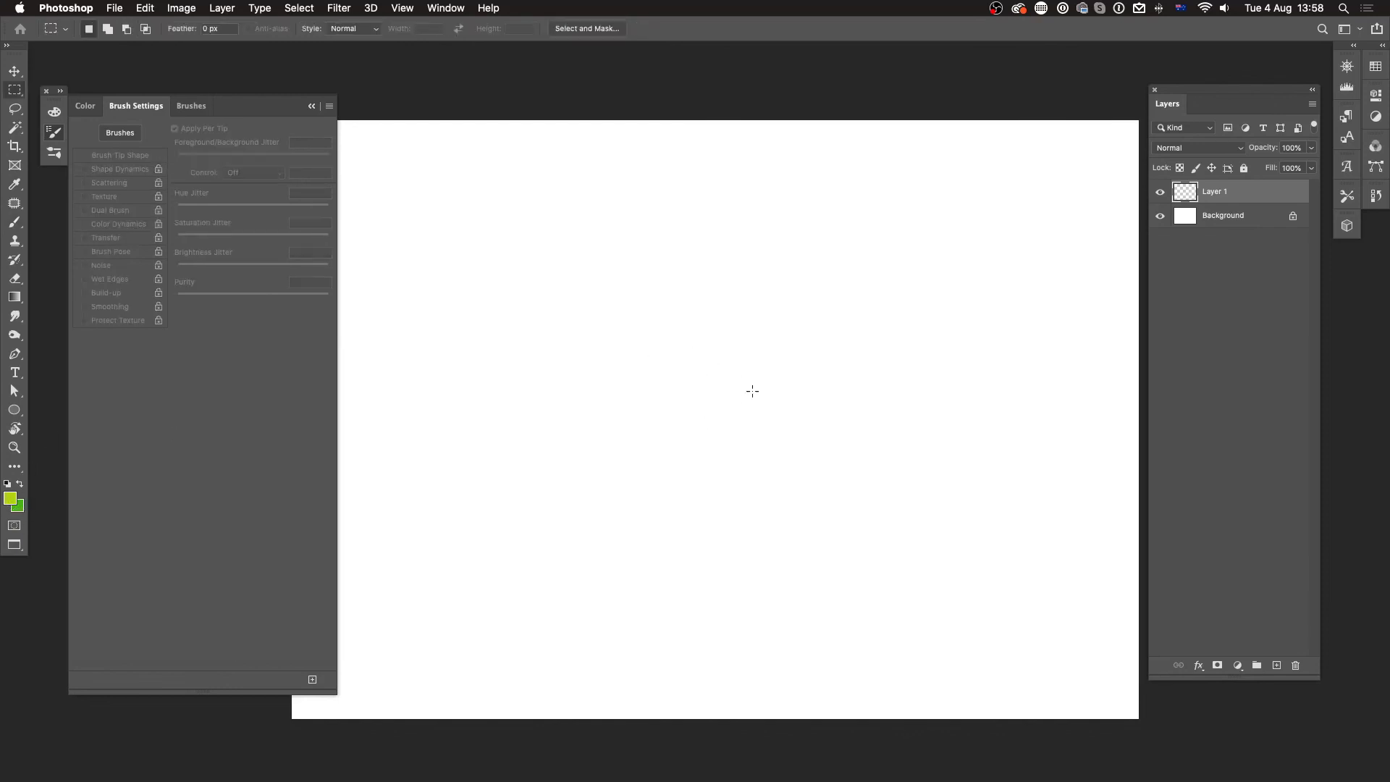
{"action": "left_click_drag", "start_coordinate": [489, 192], "coordinate": [981, 314]}
{"action": "key", "text": "g"}
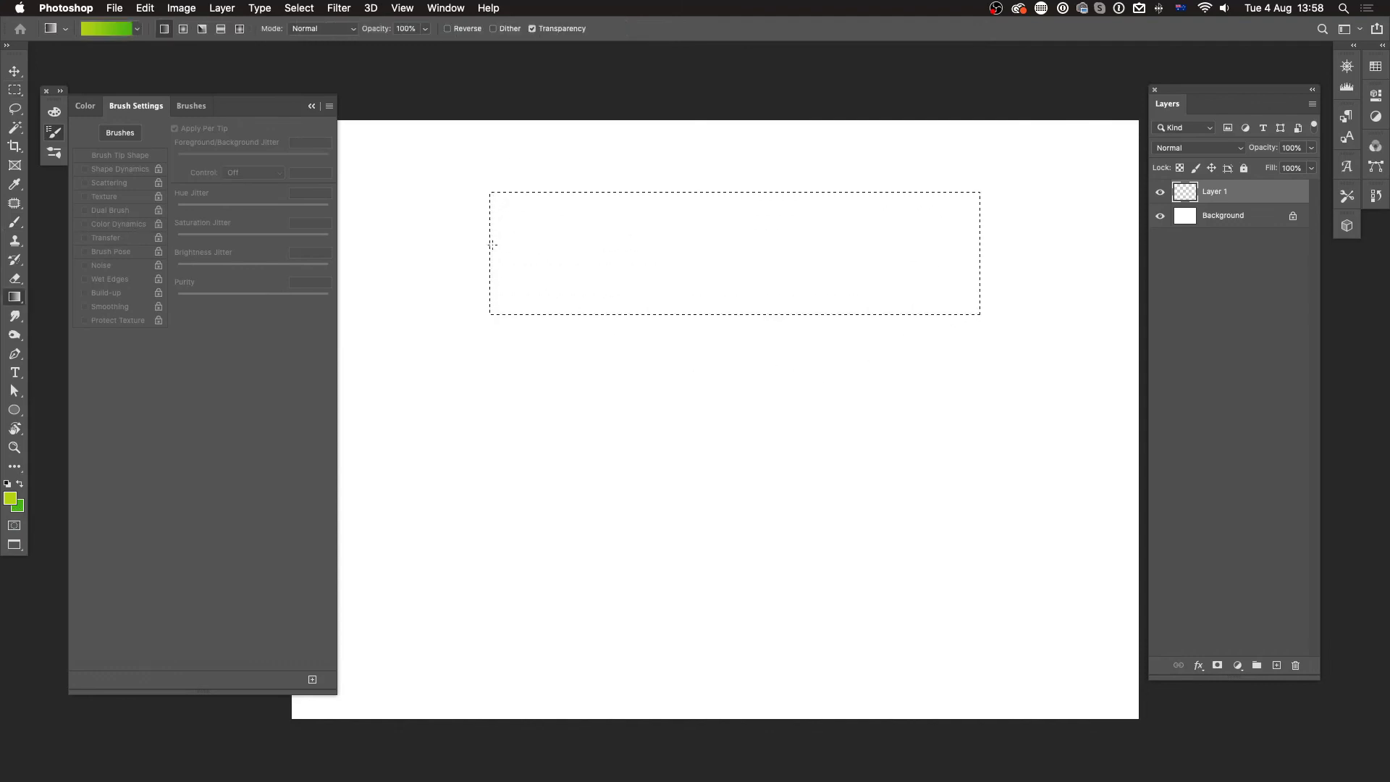
{"action": "left_click_drag", "start_coordinate": [488, 250], "coordinate": [841, 266]}
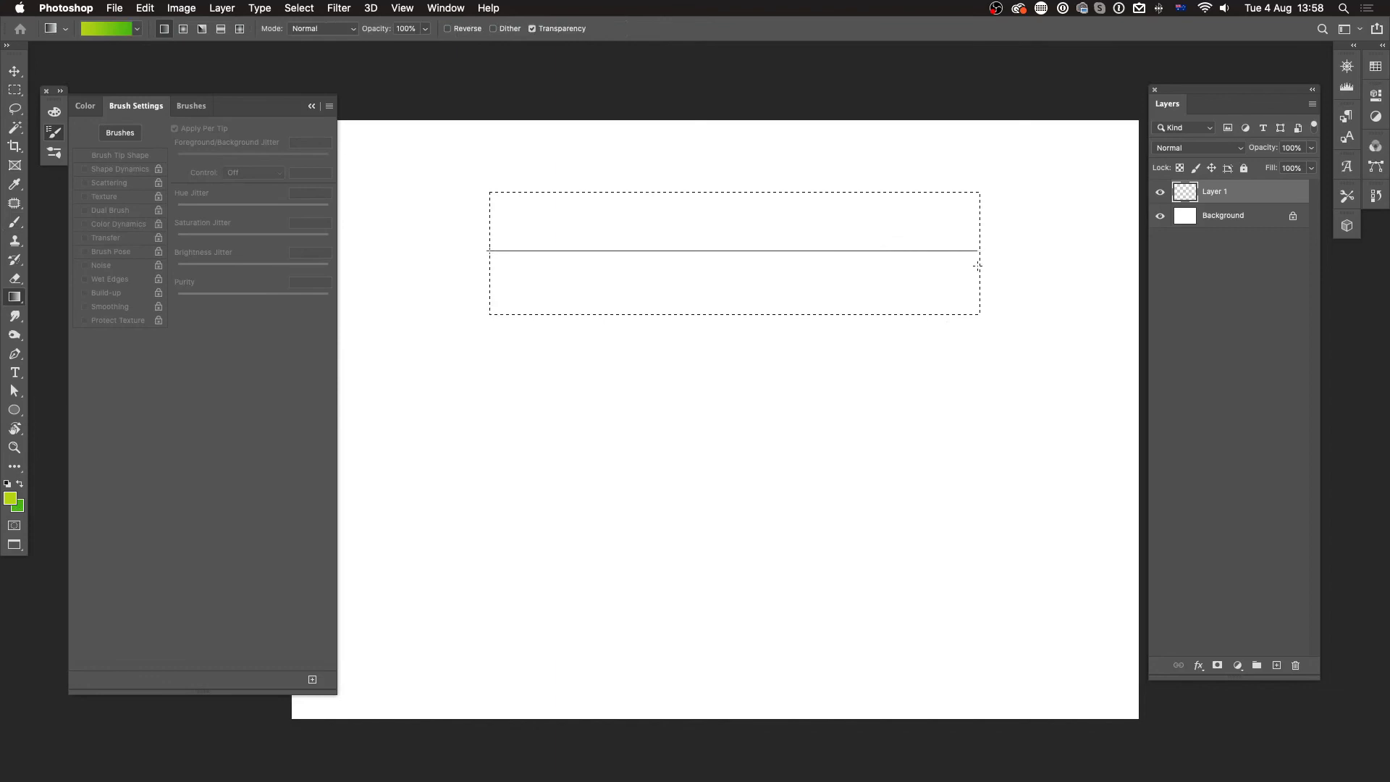
{"action": "left_click_drag", "start_coordinate": [977, 265], "coordinate": [978, 265]}
{"action": "key", "text": "super+d"}
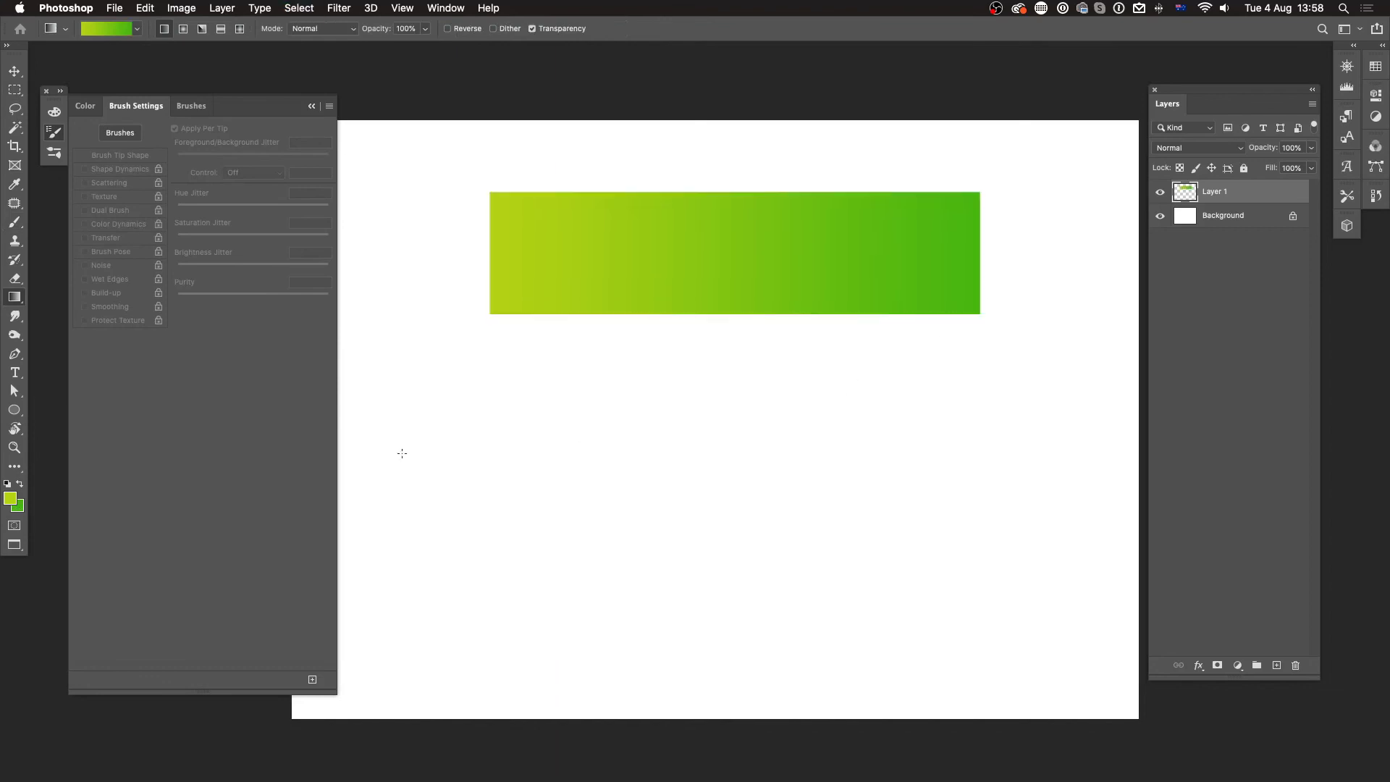
Set Foreground/Background Jitter to 100% with Apply Per Tip on and paint a grass row below the gradient.
{"action": "key", "text": "b"}
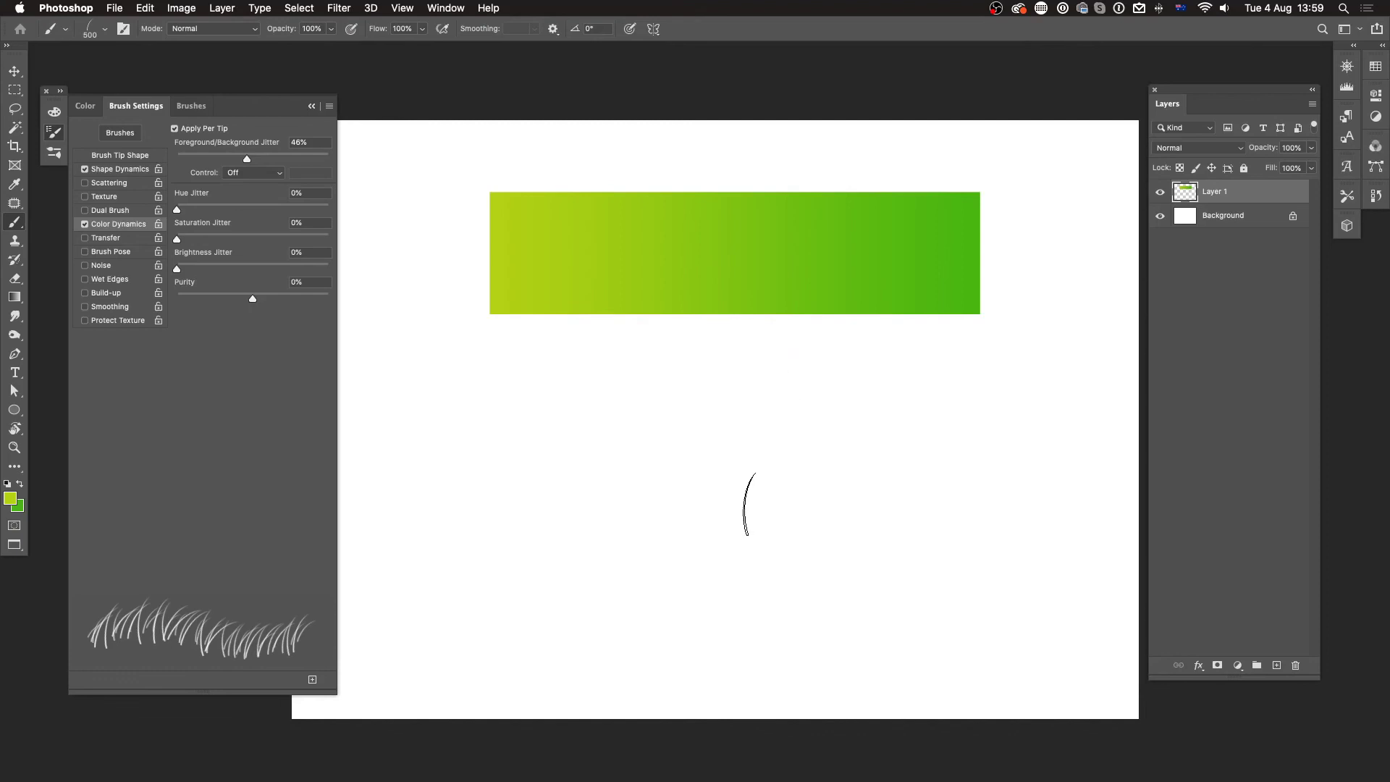
{"action": "left_click_drag", "start_coordinate": [247, 160], "coordinate": [349, 154]}
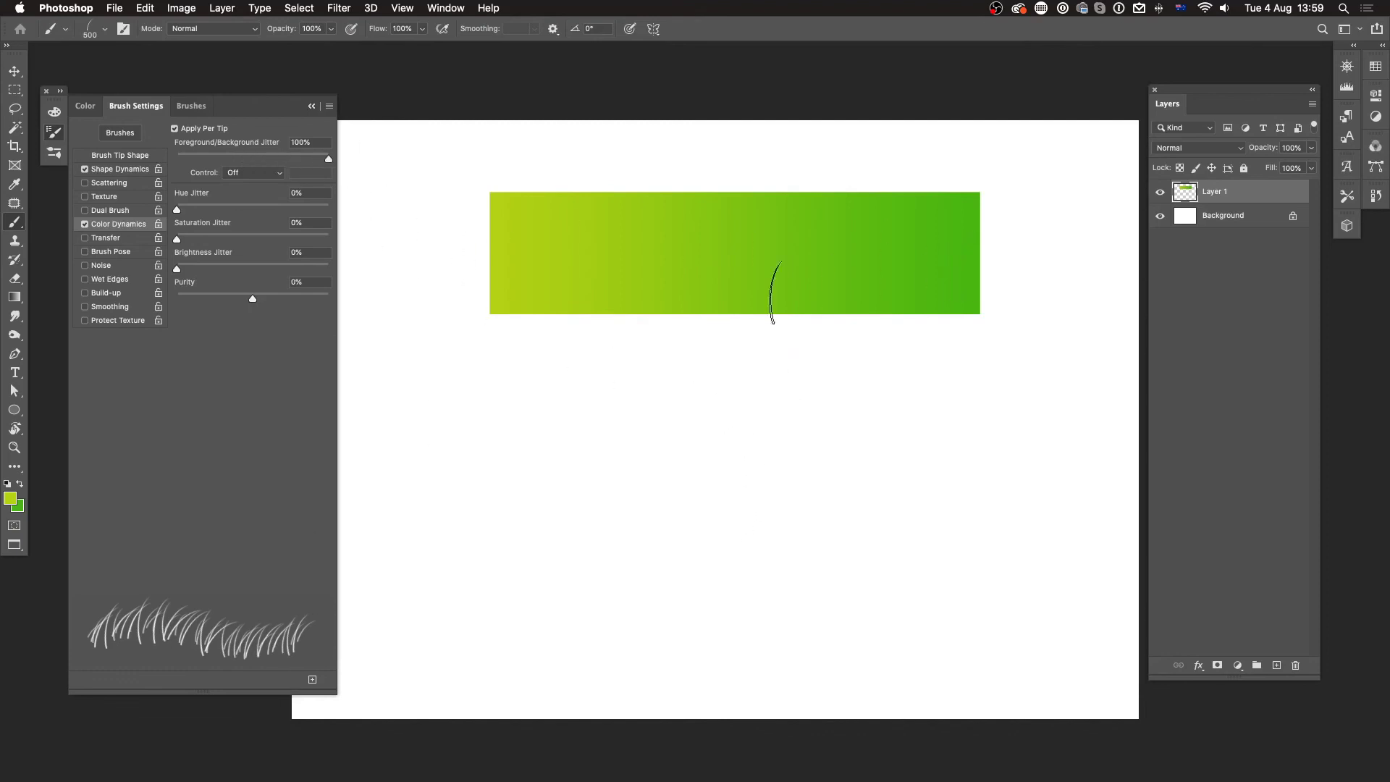
{"action": "left_click", "coordinate": [180, 128]}
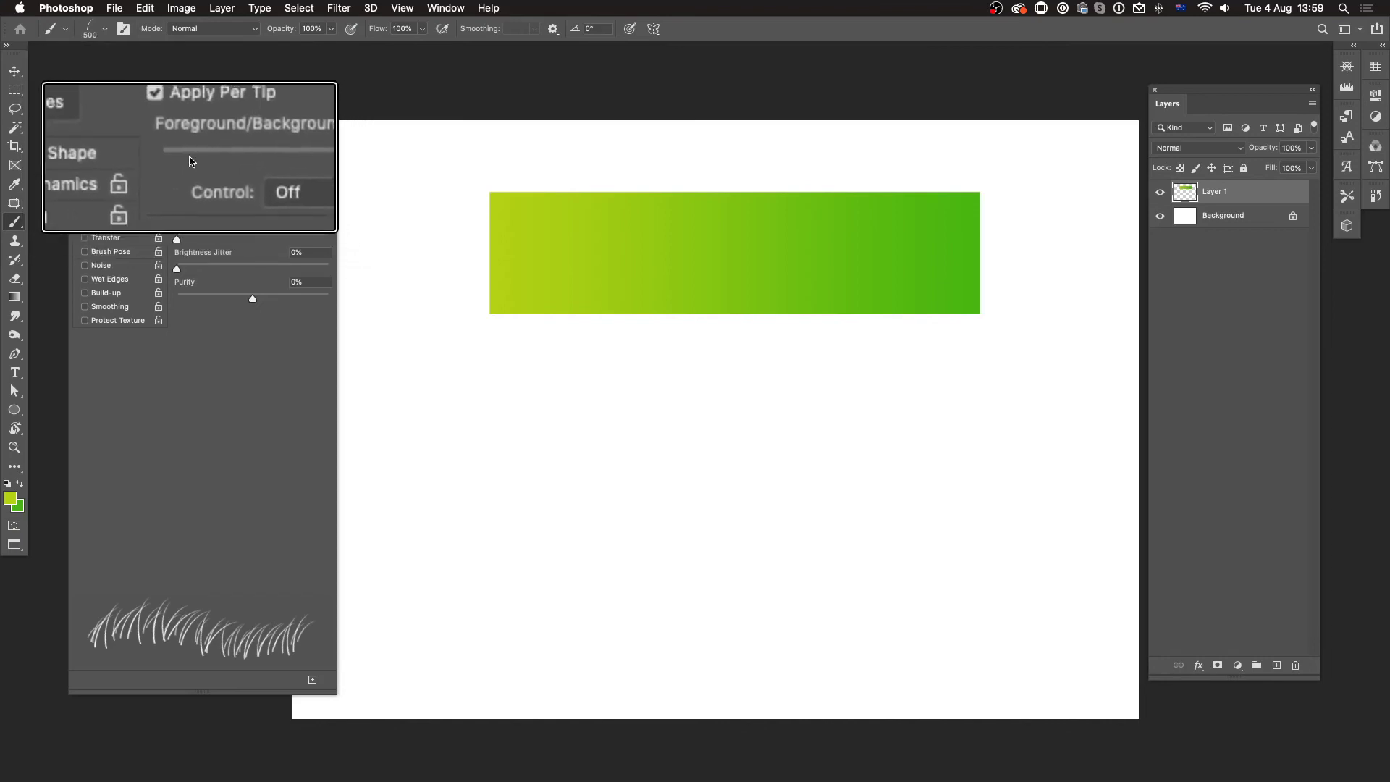
{"action": "mouse_move", "coordinate": [532, 463]}
{"action": "left_mouse_down"}
{"action": "mouse_move", "coordinate": [496, 469]}
{"action": "mouse_move", "coordinate": [717, 449]}
{"action": "mouse_move", "coordinate": [994, 454]}
{"action": "mouse_move", "coordinate": [665, 440]}
{"action": "mouse_move", "coordinate": [453, 479]}
{"action": "mouse_move", "coordinate": [664, 451]}
{"action": "mouse_move", "coordinate": [1010, 470]}
{"action": "mouse_move", "coordinate": [586, 464]}
{"action": "left_mouse_up"}
Stamp separate single grass blades beneath the row, and paint dense overlapping grass across the canvas width.
{"action": "left_click", "coordinate": [595, 597]}
{"action": "left_click", "coordinate": [698, 600]}
{"action": "left_click", "coordinate": [798, 608]}
{"action": "left_click", "coordinate": [884, 606]}
{"action": "left_click", "coordinate": [921, 614]}
{"action": "left_click", "coordinate": [996, 612]}
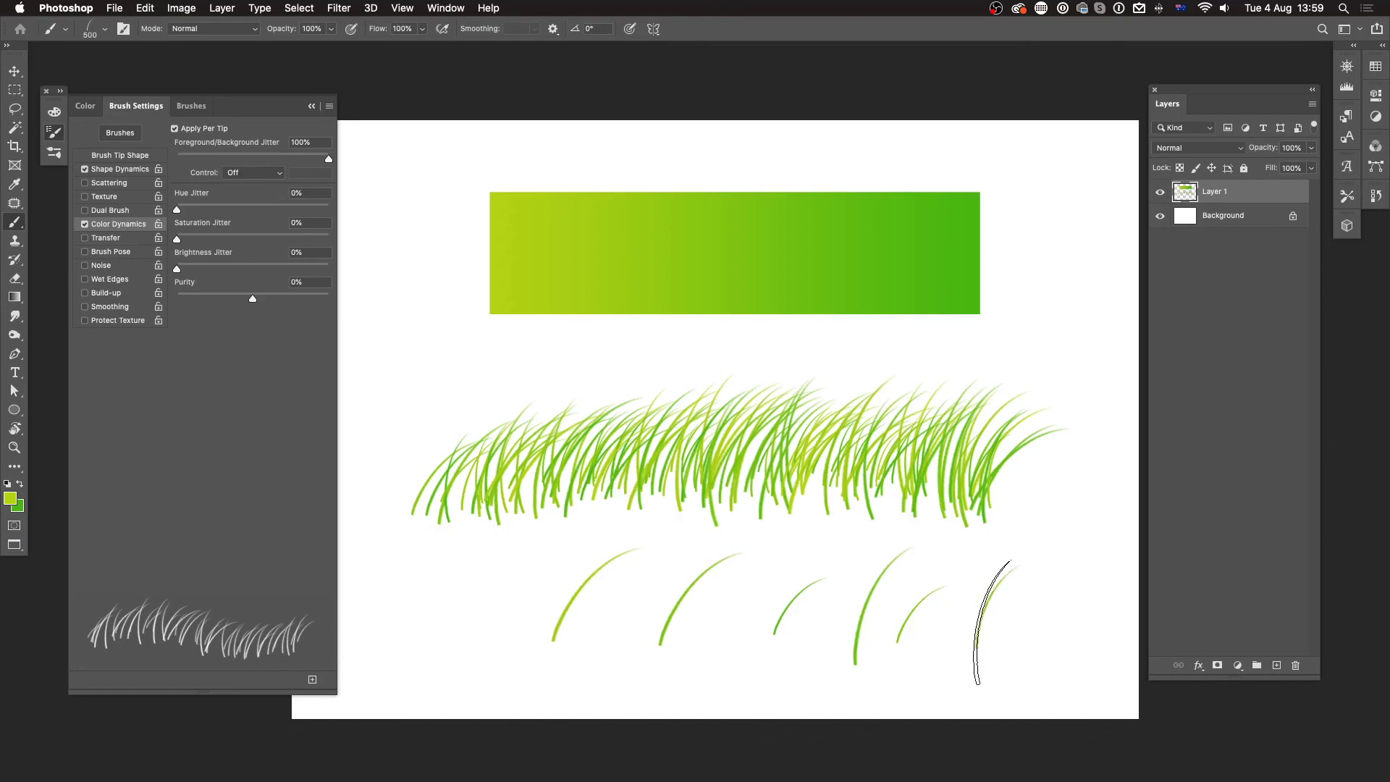
{"action": "left_click", "coordinate": [1038, 598]}
{"action": "left_click", "coordinate": [1064, 606]}
{"action": "left_click", "coordinate": [960, 607]}
{"action": "left_click", "coordinate": [850, 604]}
{"action": "left_click", "coordinate": [752, 598]}
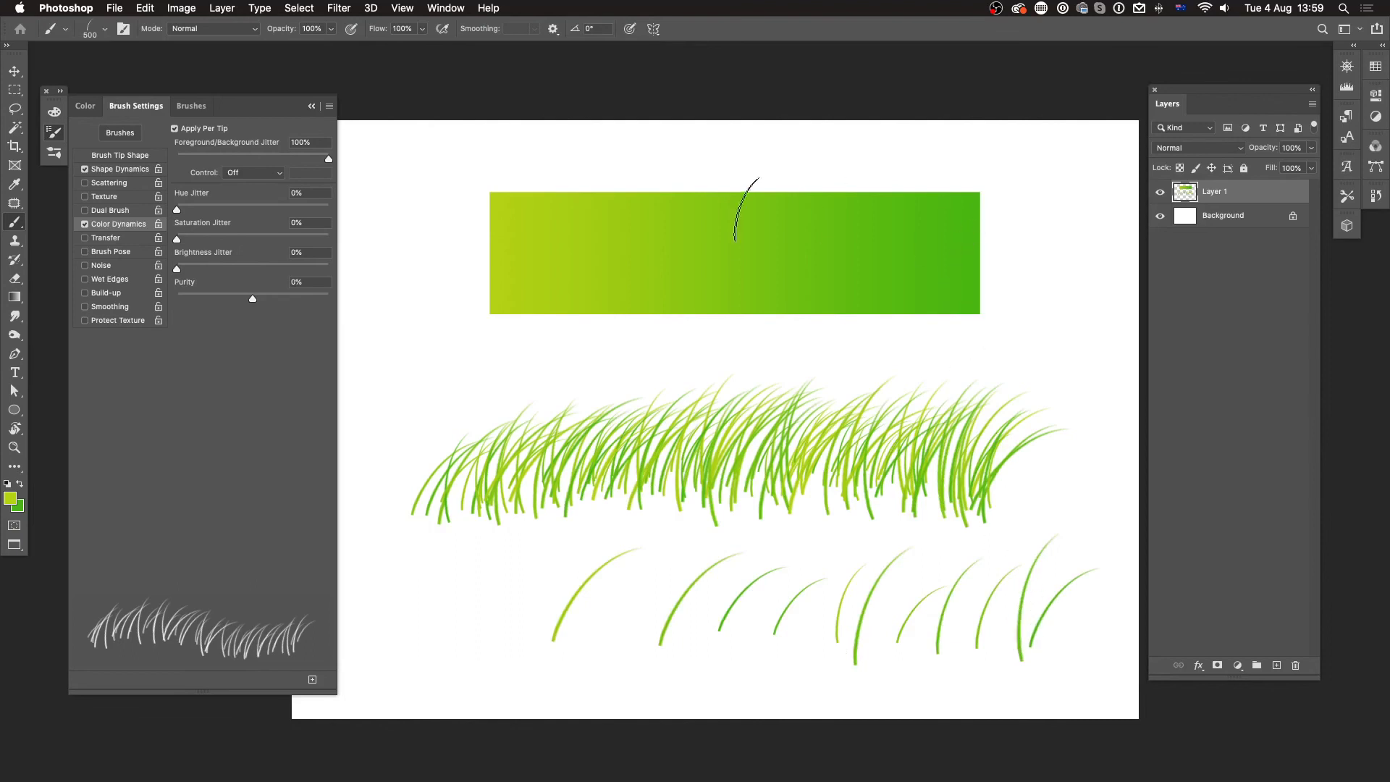
{"action": "mouse_move", "coordinate": [481, 447]}
{"action": "left_mouse_down"}
{"action": "mouse_move", "coordinate": [934, 463]}
{"action": "mouse_move", "coordinate": [405, 471]}
{"action": "mouse_move", "coordinate": [471, 471]}
{"action": "mouse_move", "coordinate": [478, 443]}
{"action": "mouse_move", "coordinate": [449, 463]}
{"action": "mouse_move", "coordinate": [912, 456]}
{"action": "mouse_move", "coordinate": [1081, 471]}
{"action": "mouse_move", "coordinate": [731, 540]}
{"action": "mouse_move", "coordinate": [811, 521]}
{"action": "mouse_move", "coordinate": [557, 542]}
{"action": "mouse_move", "coordinate": [731, 526]}
{"action": "mouse_move", "coordinate": [840, 484]}
{"action": "mouse_move", "coordinate": [666, 536]}
{"action": "mouse_move", "coordinate": [951, 479]}
{"action": "mouse_move", "coordinate": [638, 522]}
{"action": "mouse_move", "coordinate": [354, 507]}
{"action": "mouse_move", "coordinate": [391, 442]}
{"action": "mouse_move", "coordinate": [424, 492]}
{"action": "mouse_move", "coordinate": [391, 557]}
{"action": "mouse_move", "coordinate": [427, 572]}
{"action": "mouse_move", "coordinate": [565, 550]}
{"action": "mouse_move", "coordinate": [869, 475]}
{"action": "mouse_move", "coordinate": [606, 531]}
{"action": "mouse_move", "coordinate": [1122, 540]}
{"action": "left_mouse_up"}
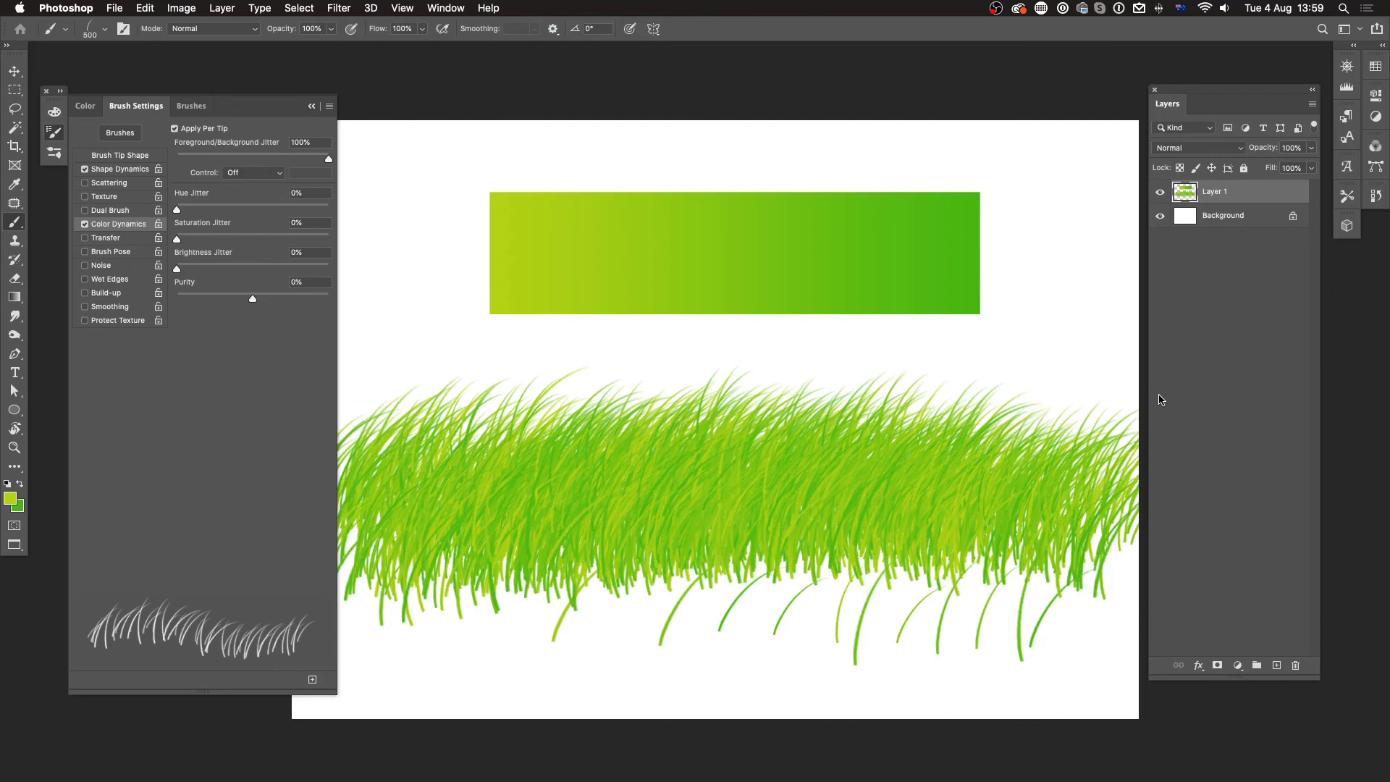